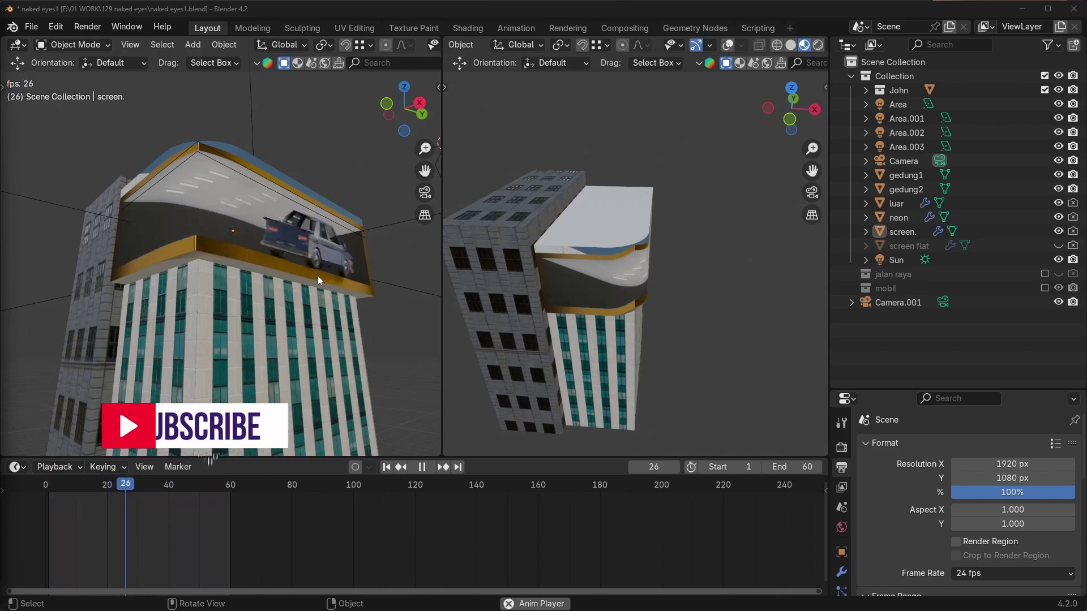
Examine the finished car animation on the building's corner screen through the camera and from other angles.
key(KP_0)
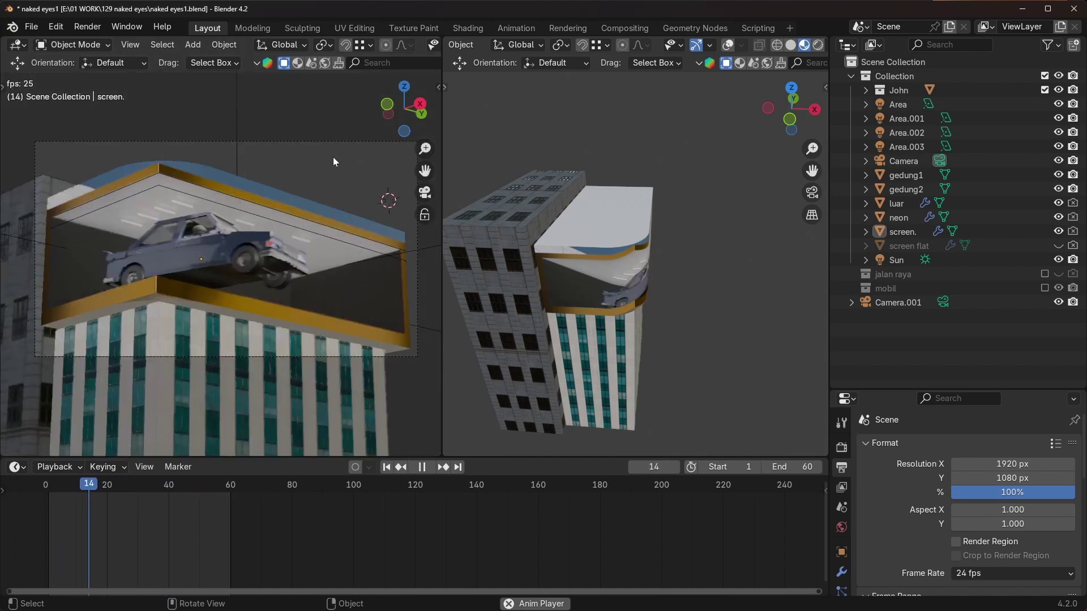
drag(442, 279, 600, 278)
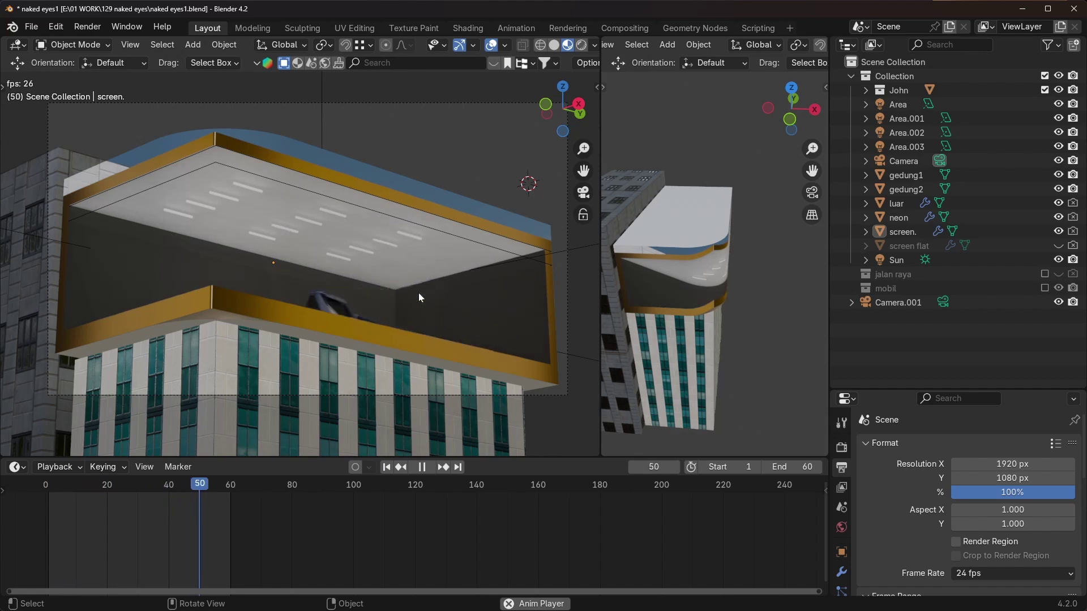
middle_drag(414, 243, 453, 320)
scroll(379, 278, up, 6)
middle_drag(379, 277, 281, 199)
key(KP_0)
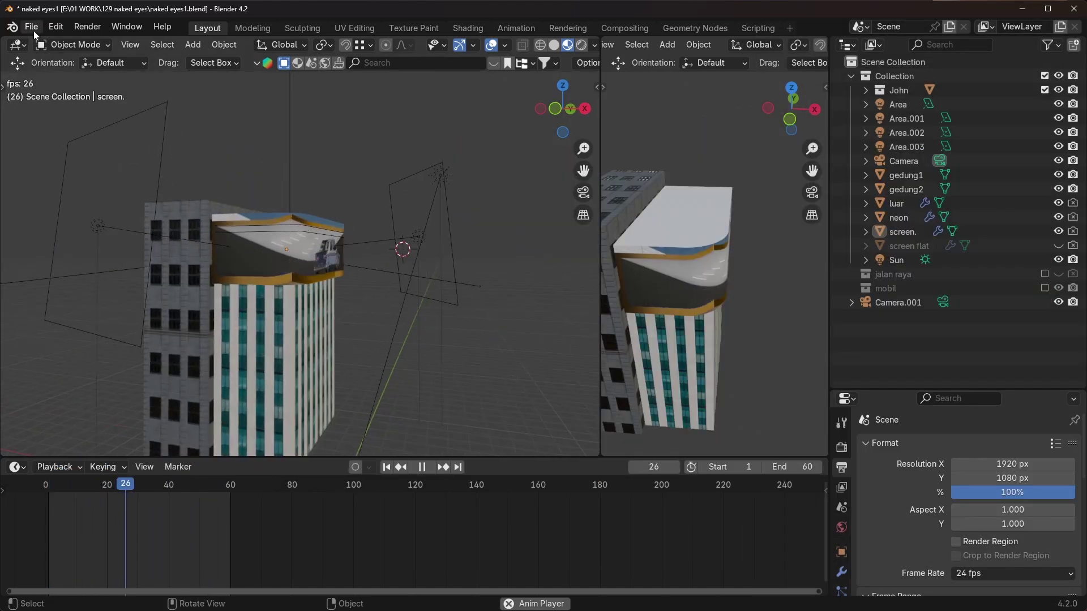
Start a new general scene without saving the changes to the current file.
click(31, 26)
mouse_move(57, 42)
click(251, 40)
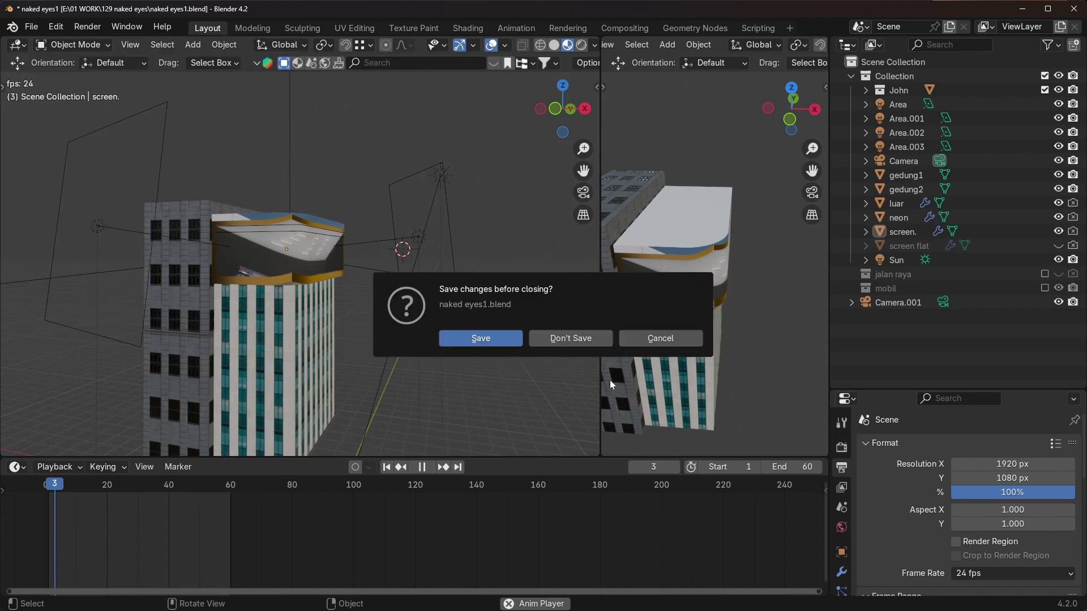
click(568, 339)
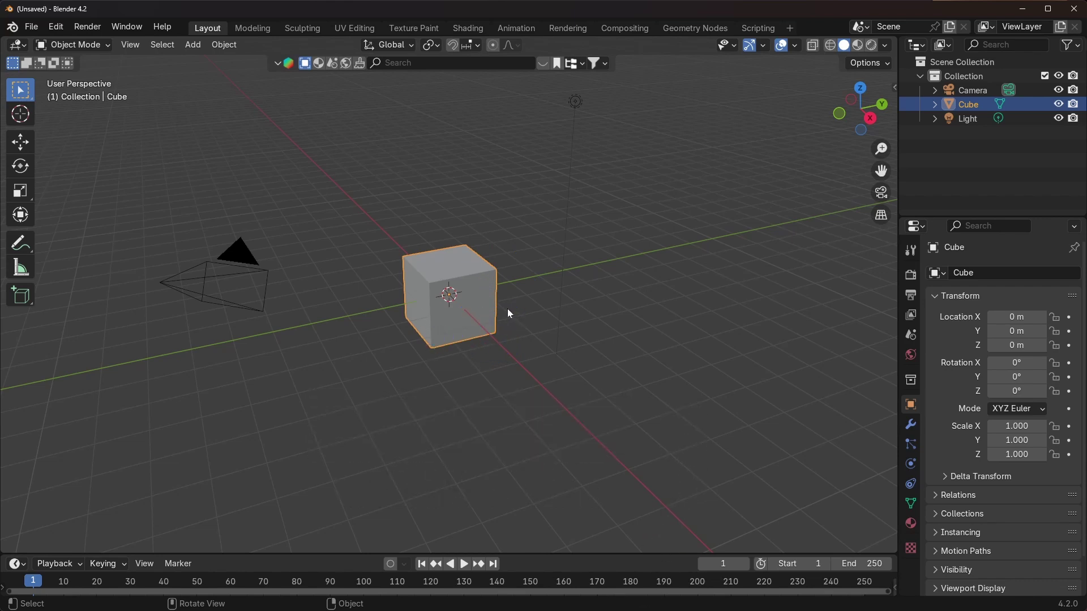
Move the cube in snapped increments to X -1 m, Y 1 m, Z 1 m and turn snapping off.
middle_drag(487, 295, 457, 276)
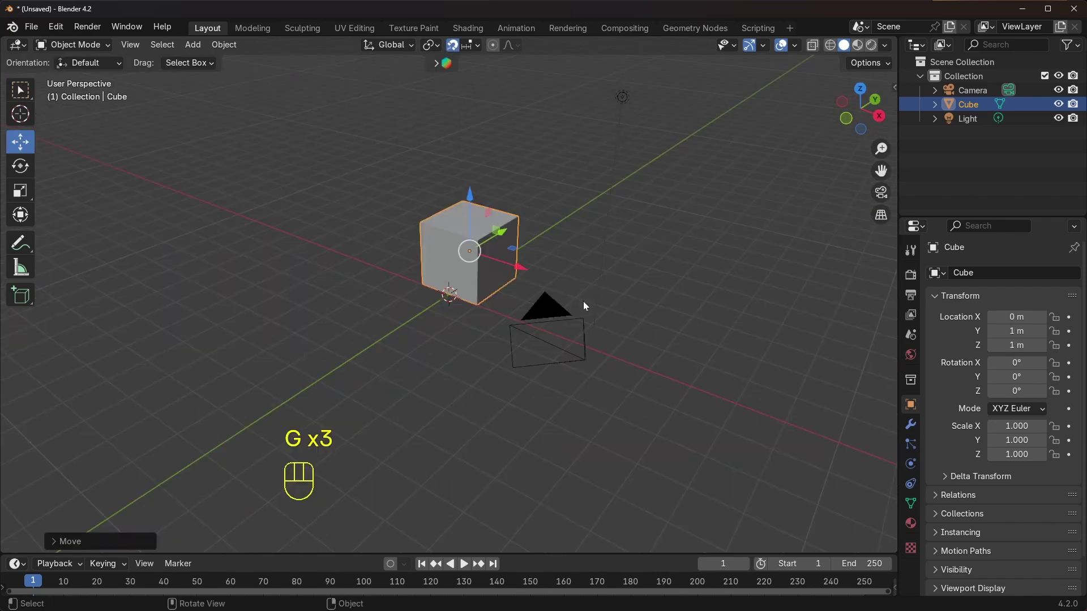
key(g)
click(583, 306)
middle_drag(583, 305, 487, 304)
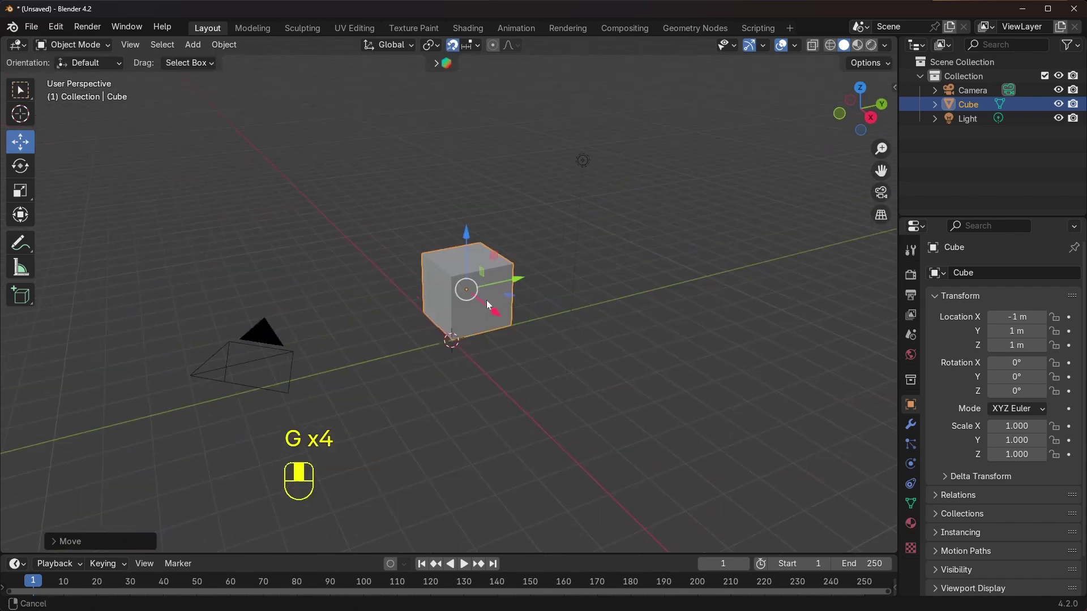
scroll(488, 303, up, 2)
click(453, 46)
In Edit Mode, show the MeasureIt measurements and add a segment measure to the cube's top edge along Y.
key(Tab)
middle_drag(572, 316, 687, 267)
key(n)
click(723, 82)
click(721, 103)
click(739, 162)
click(779, 182)
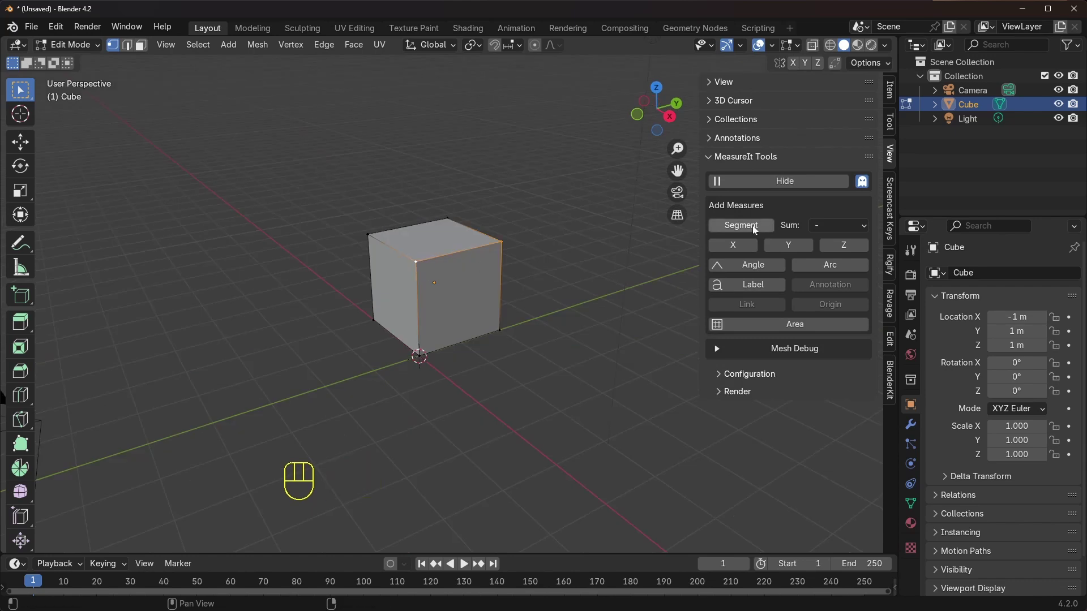
click(755, 230)
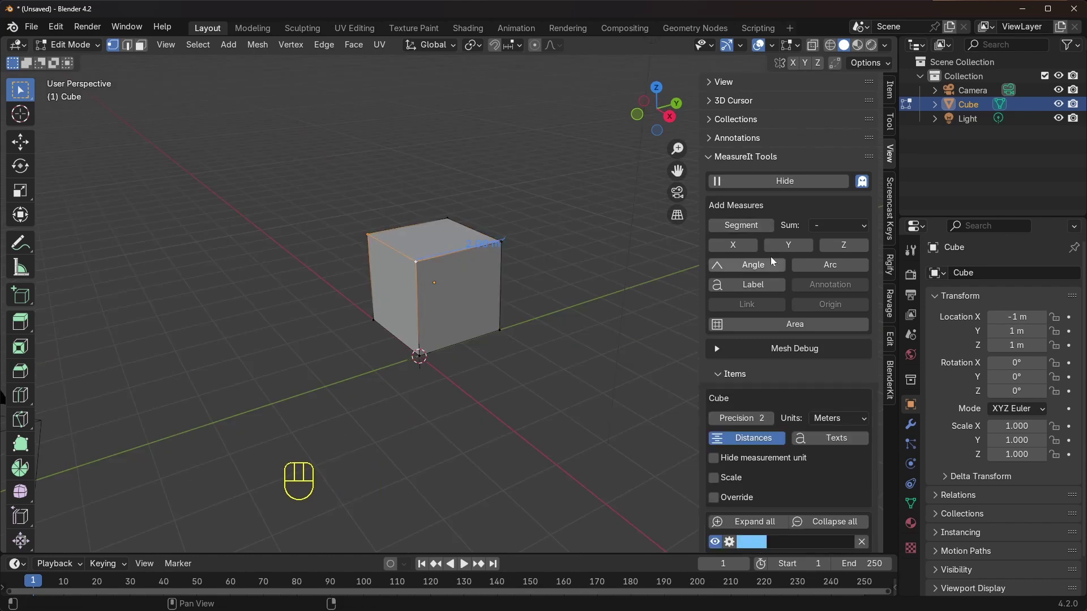
Set the MeasureIt default text colour and the existing segment measure's colour to yellow.
scroll(772, 340, down, 3)
click(750, 523)
scroll(797, 466, down, 4)
click(797, 462)
click(760, 320)
click(793, 389)
click(754, 252)
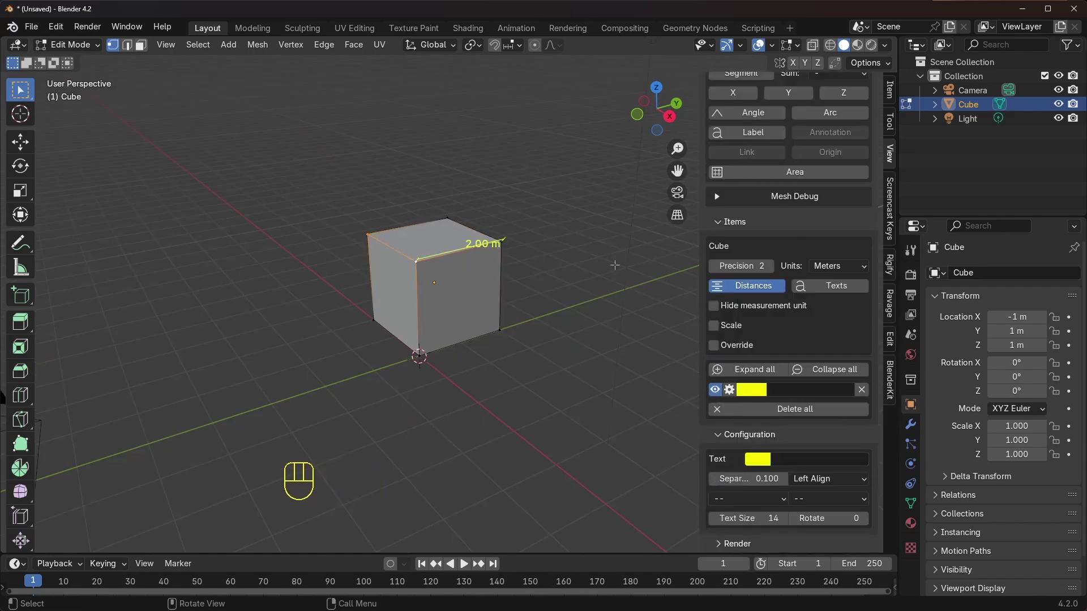
Add segment measures to the cube's top edge along X and to the vertical edge at the same corner.
scroll(498, 254, up, 1)
key(2)
click(399, 247)
scroll(754, 226, up, 5)
click(754, 229)
click(411, 312)
click(753, 228)
Select the cube's end face on the positive Y side for moving and undo a trial pull of it along Y.
click(21, 141)
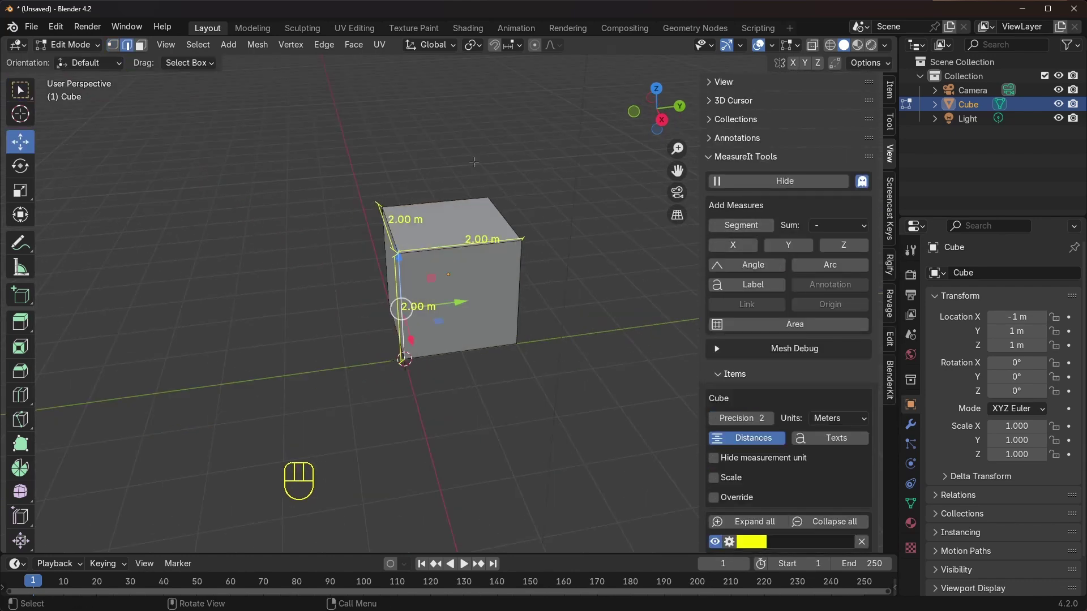
key(3)
key(n)
click(530, 297)
middle_drag(453, 289, 515, 272)
drag(516, 272, 676, 272)
key(ctrl+z)
With snapping on, move the selected end face along Y to make the box 8 m long.
click(494, 45)
key(g)
key(y)
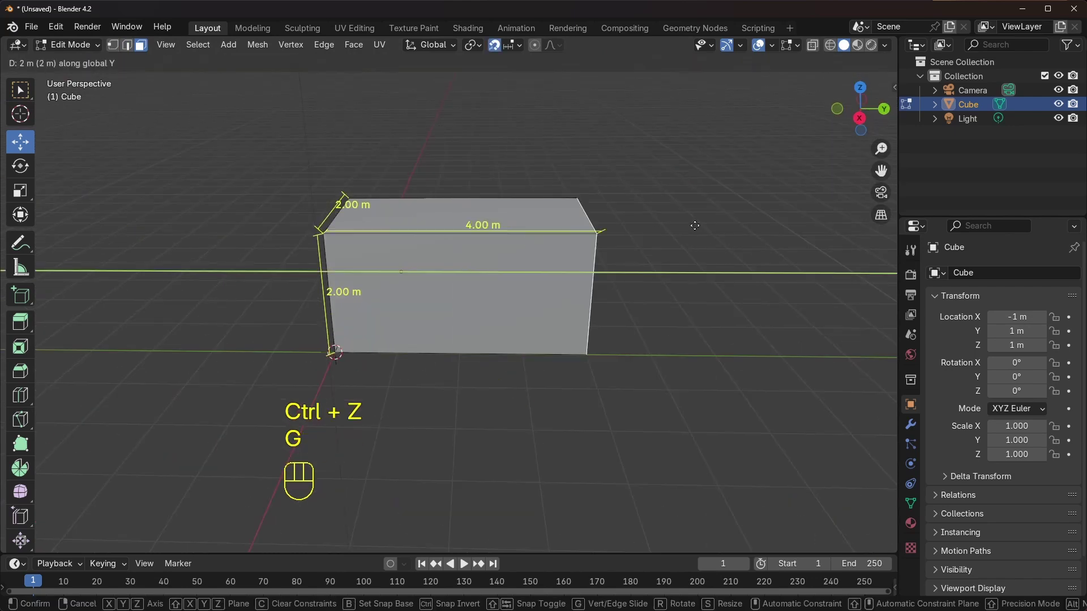
click(866, 229)
scroll(613, 271, down, 1)
middle_drag(613, 272, 632, 272)
key(g)
key(y)
click(696, 280)
Move the box's top face up along Z to make the box 3 m high.
middle_drag(697, 280, 804, 272)
click(433, 272)
middle_drag(434, 272, 417, 313)
key(g)
key(z)
click(379, 283)
Move the box's side face outward along X to make the box 4 m wide.
click(397, 323)
key(g)
key(x)
click(334, 297)
middle_drag(510, 303, 483, 291)
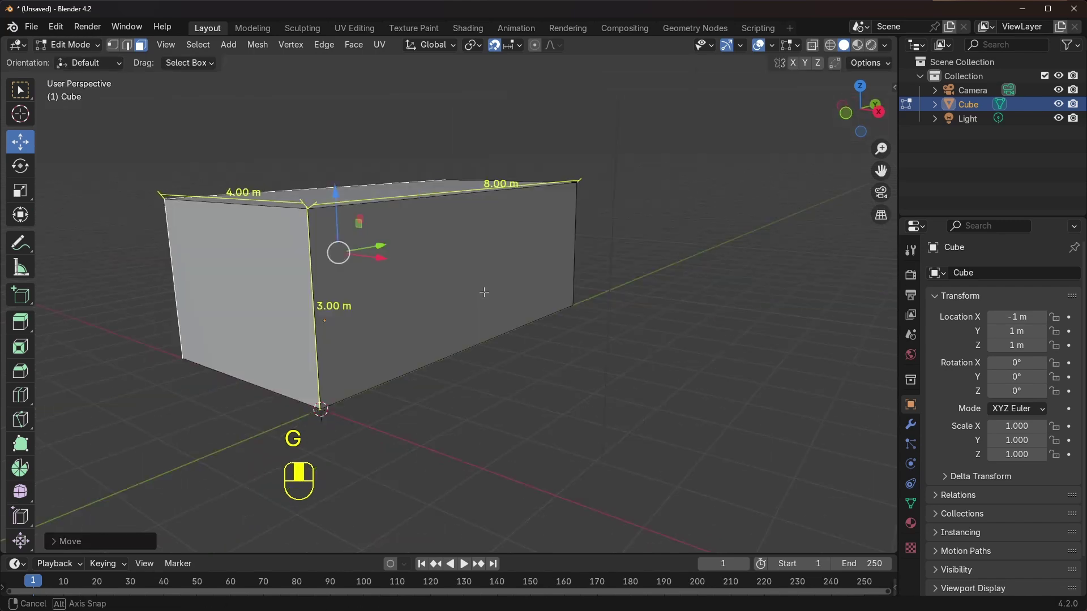
Return to Object Mode and raise the whole box along Z to about 5.9 m.
scroll(470, 249, down, 4)
key(Tab)
key(g)
key(z)
click(456, 113)
Duplicate the box along Z and lower the copy to about Z 0.53 m.
shift+middle_drag(456, 113, 498, 226)
key(shift+d)
key(z)
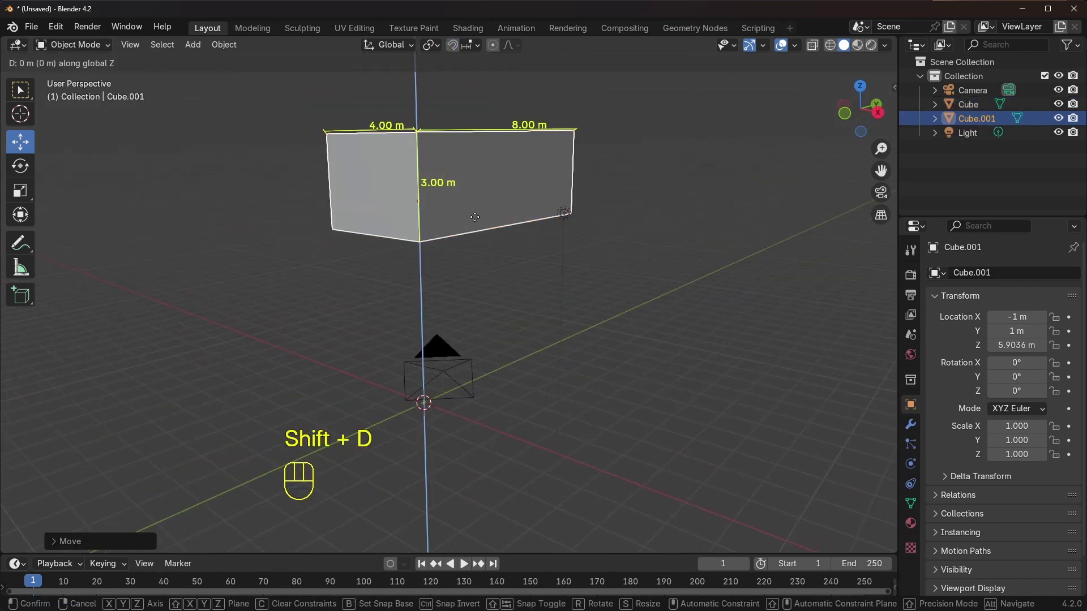
click(502, 292)
shift+middle_drag(745, 175, 782, 107)
scroll(783, 107, up, 1)
key(g)
key(z)
click(776, 147)
In front view, raise the lower box along Z to about 1.01 m so it rests on the ground.
click(455, 49)
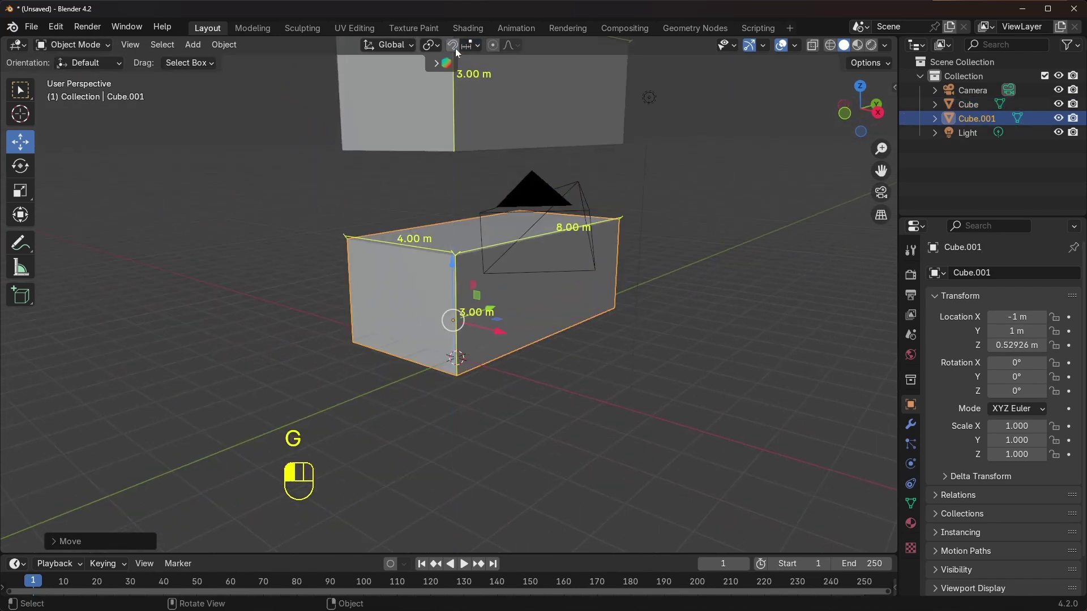
key(KP_1)
drag(519, 282, 519, 253)
middle_drag(657, 288, 620, 334)
Move the lower box's top face up along Z to make the box 5 m high.
key(Tab)
shift+middle_drag(571, 243, 553, 269)
click(521, 220)
middle_drag(606, 294, 612, 256)
key(g)
key(z)
click(609, 144)
key(Tab)
Set snapping to Vertex, move the upper box down onto the lower box's top corner, and turn snapping off.
click(587, 289)
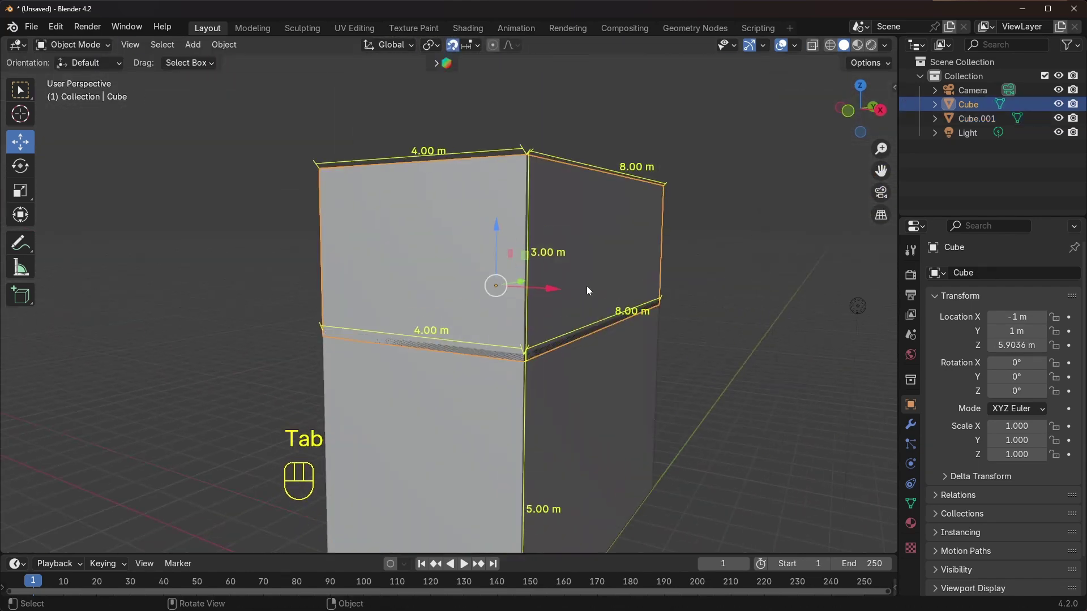
click(474, 45)
click(453, 146)
key(g)
key(z)
click(558, 276)
key(g)
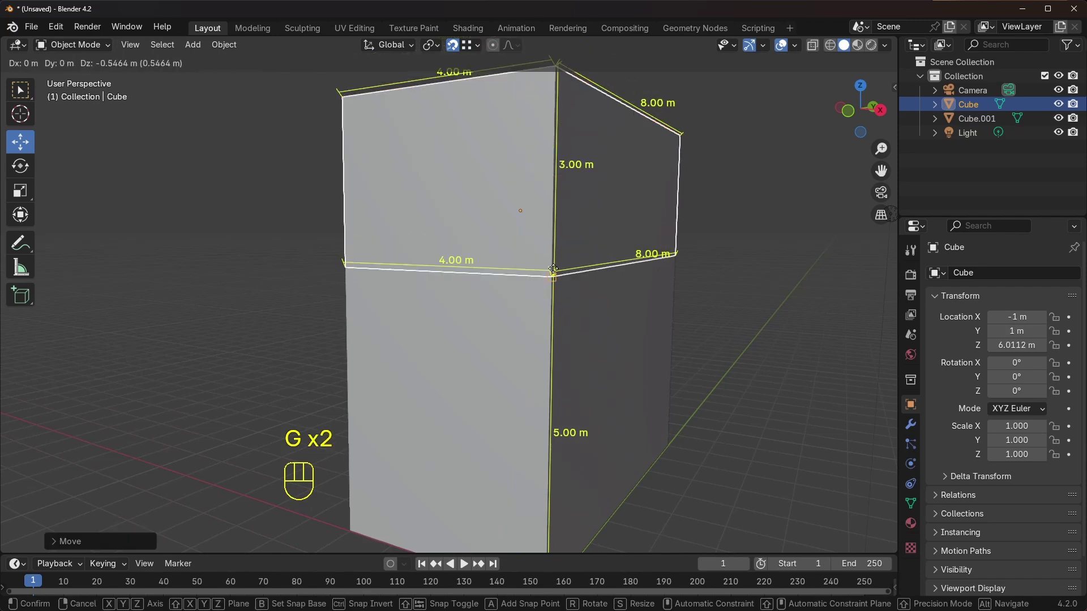
click(556, 277)
middle_drag(566, 244, 543, 259)
scroll(543, 259, down, 3)
click(453, 45)
Move two adjacent side faces of the lower box inward, narrowing it to about 3.53 m by 7.57 m.
key(Tab)
key(Tab)
click(391, 357)
key(Tab)
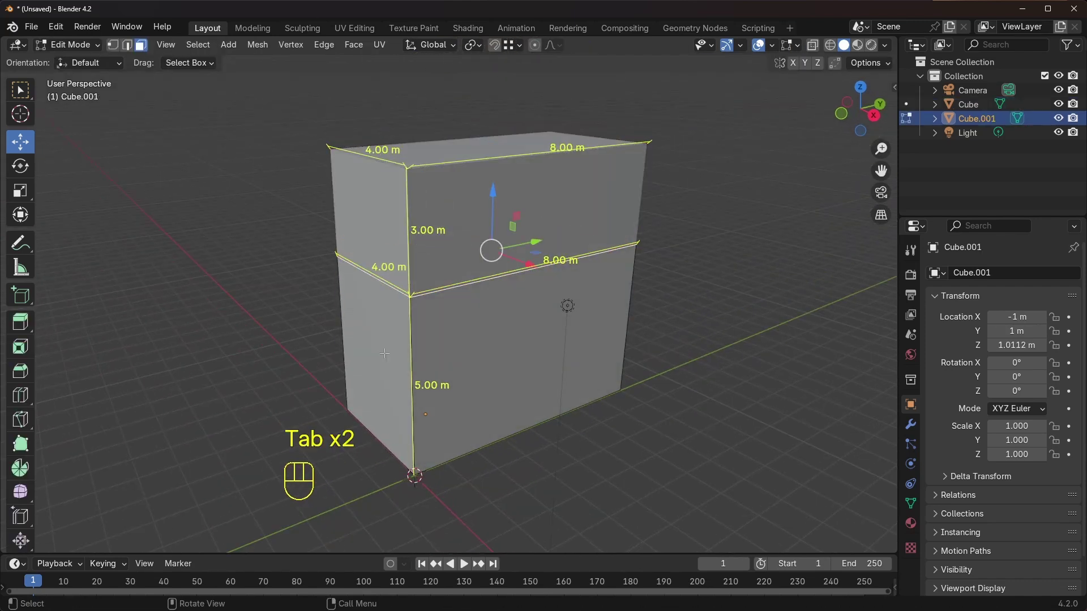
click(391, 357)
drag(420, 343, 434, 338)
middle_drag(470, 344, 522, 343)
drag(560, 325, 544, 323)
key(Tab)
Hide the MeasureIt measurements in the viewport.
middle_drag(701, 266, 665, 295)
key(n)
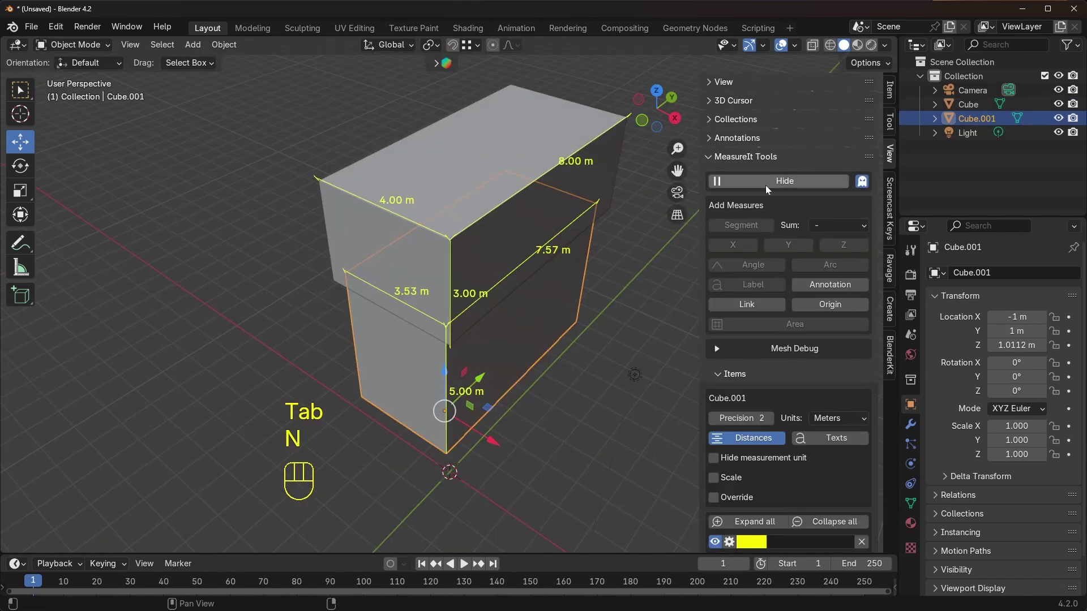
click(766, 184)
key(n)
middle_drag(665, 359, 656, 348)
click(656, 343)
middle_drag(618, 270, 486, 247)
mouse_move(607, 194)
middle_down()
mouse_move(538, 185)
mouse_move(593, 198)
middle_up()
click(511, 320)
middle_drag(509, 318, 509, 240)
Check the upper box's scale values and apply its scale.
click(468, 243)
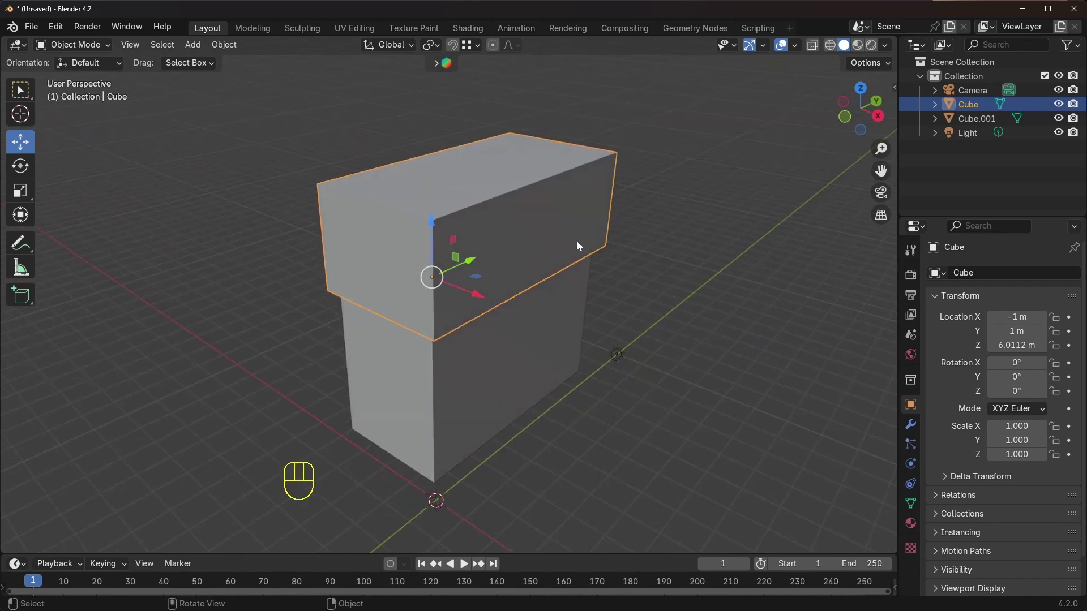
key(n)
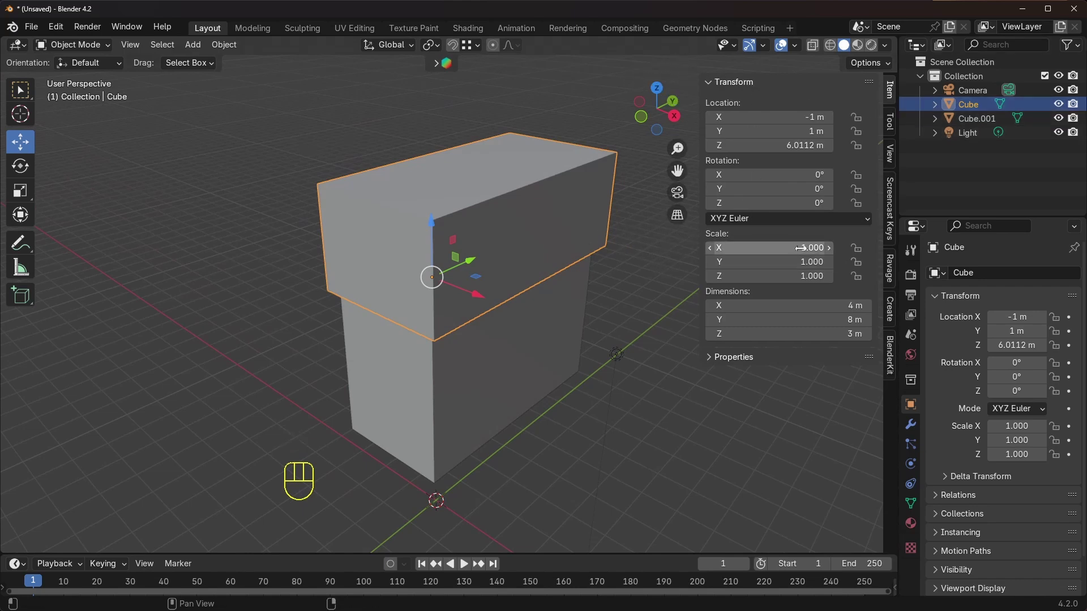
key(n)
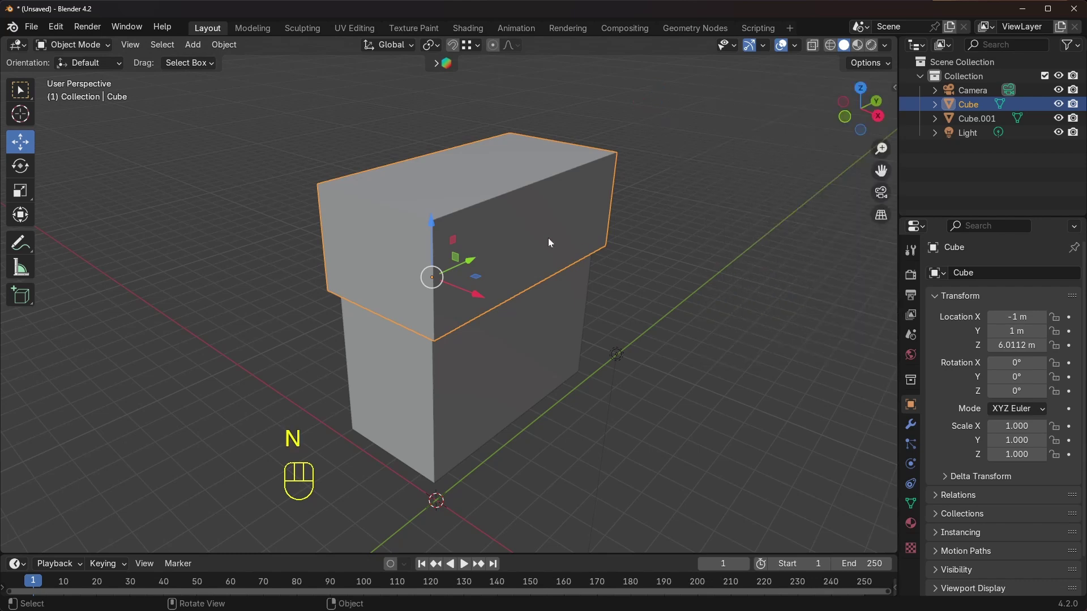
middle_drag(515, 236, 500, 252)
scroll(493, 247, up, 1)
middle_drag(500, 253, 493, 256)
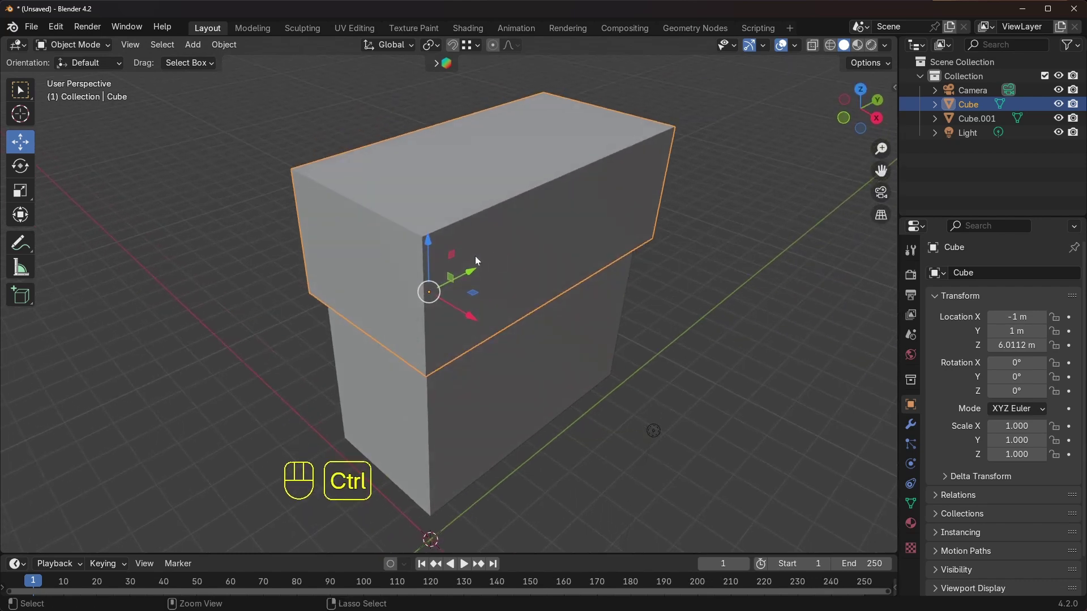
key(ctrl+a)
click(393, 287)
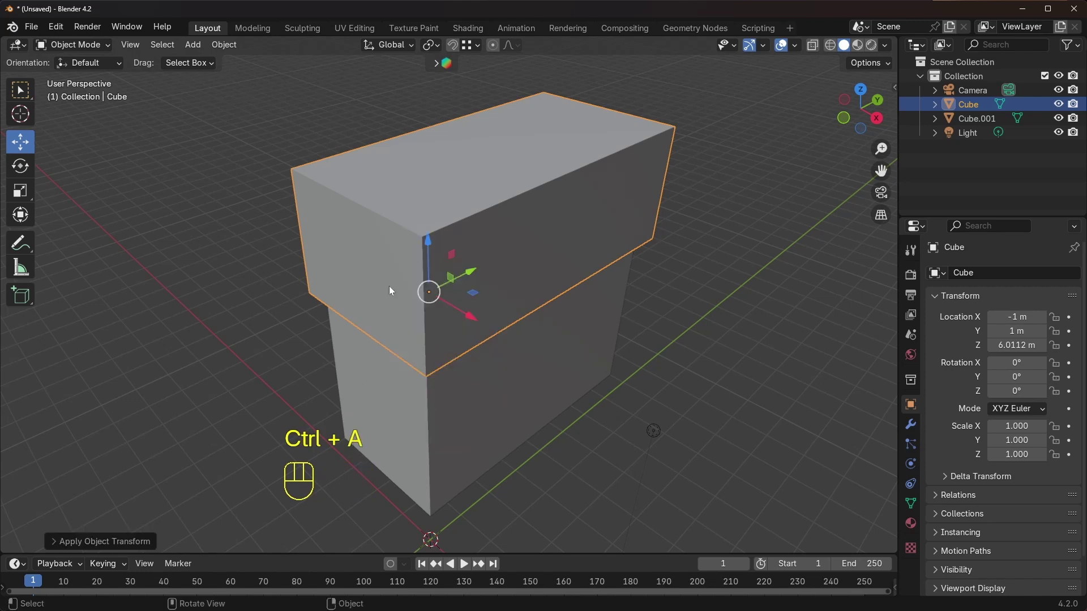
key(n)
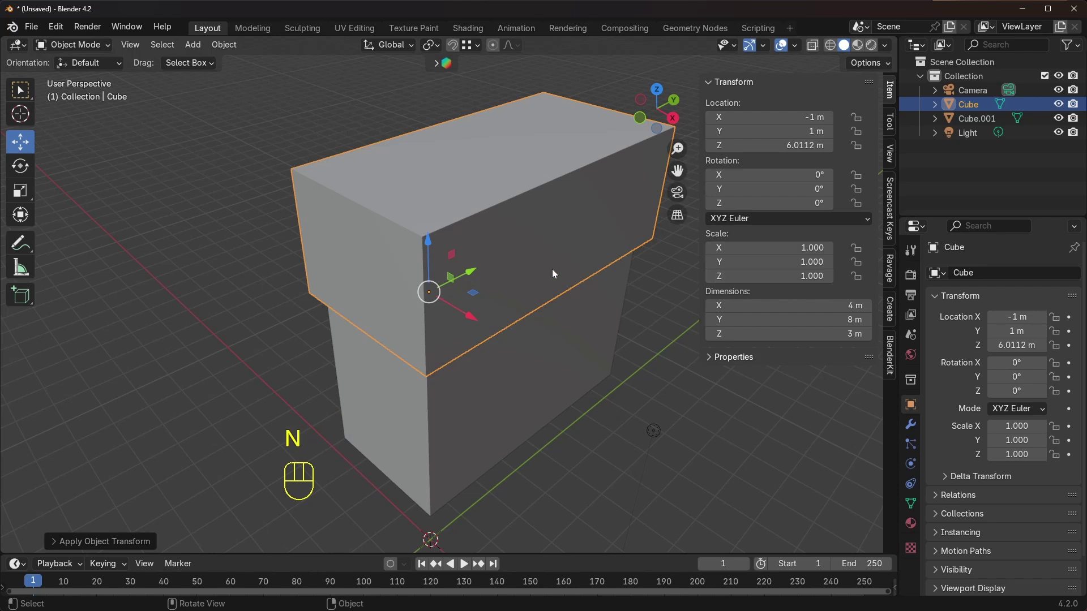
key(n)
scroll(515, 238, up, 2)
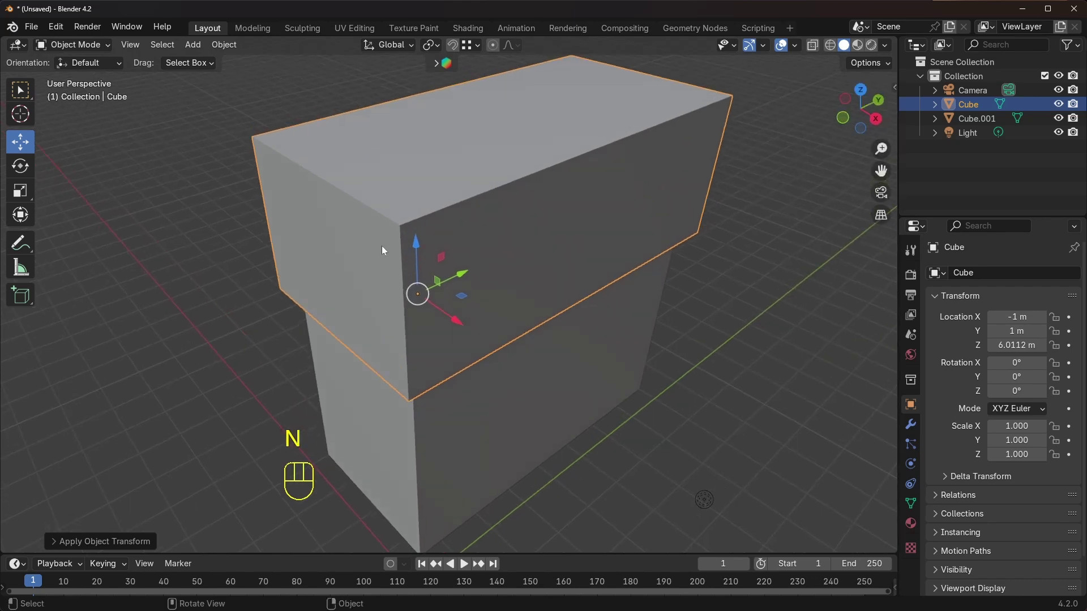
Bevel the upper box's front vertical corner edge with 3 segments and an offset of about 1.57 m.
middle_drag(517, 257, 389, 313)
scroll(415, 282, down, 1)
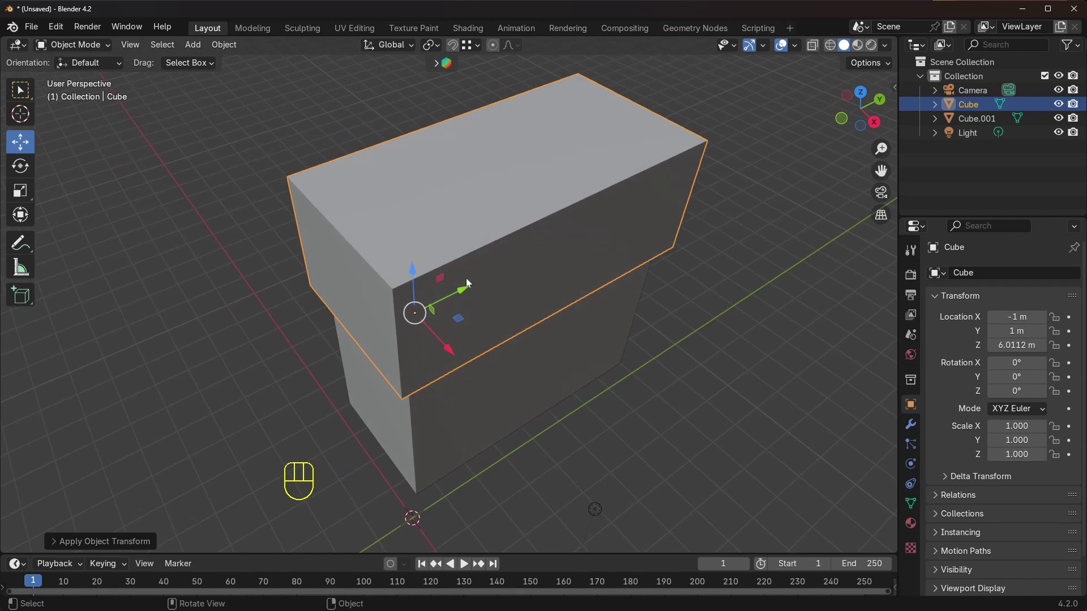
click(95, 45)
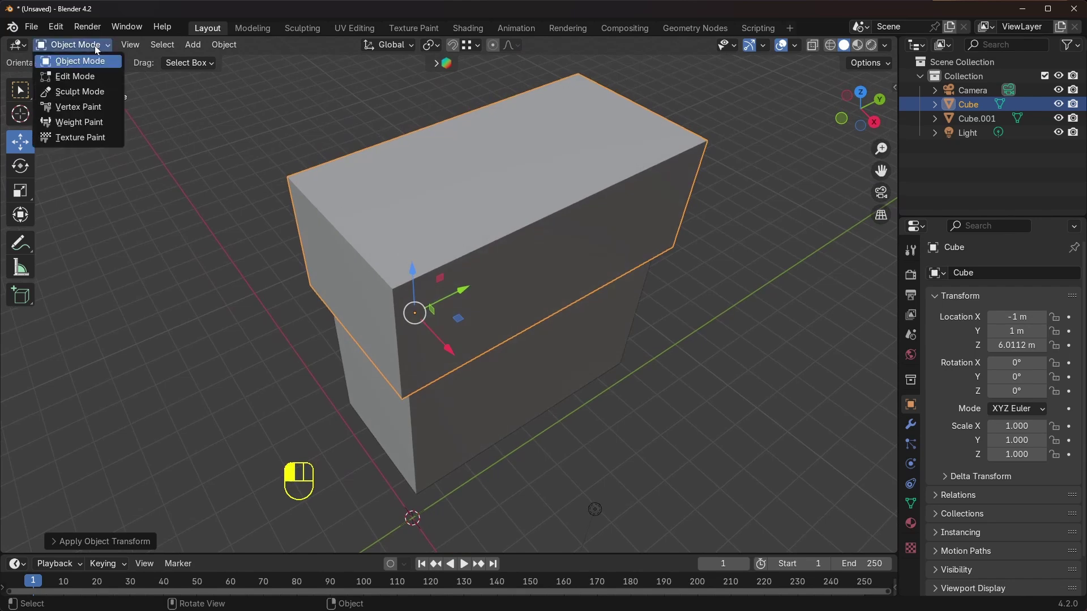
click(85, 76)
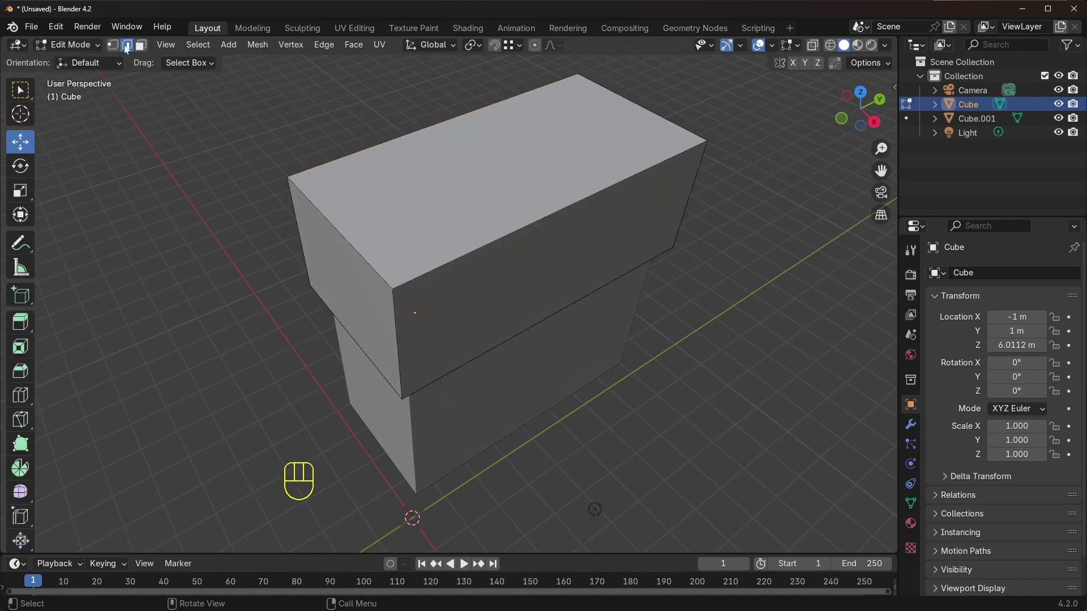
middle_drag(433, 363, 484, 321)
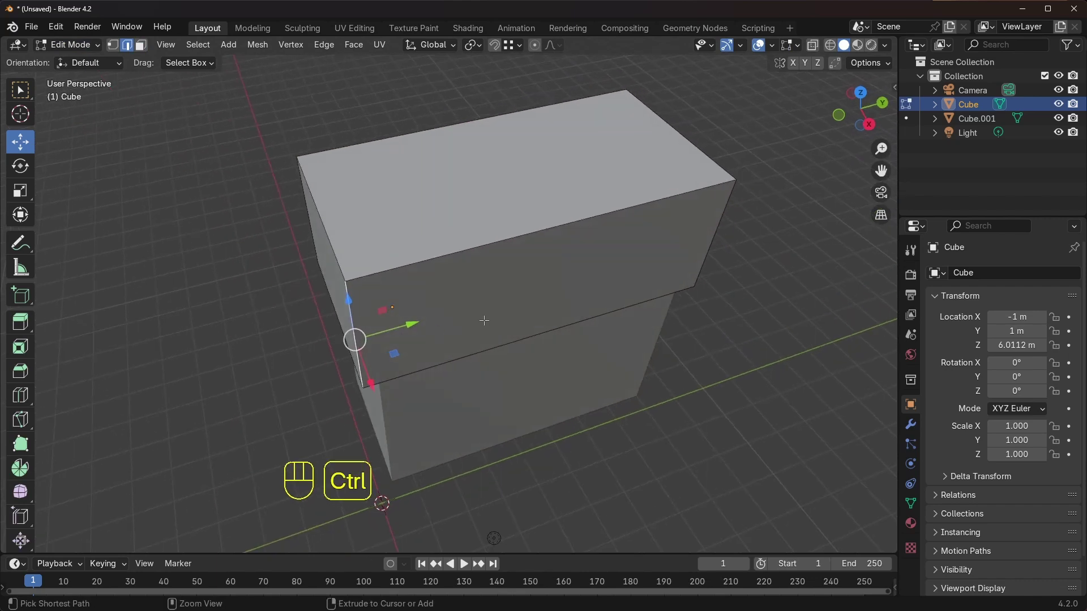
key(ctrl+b)
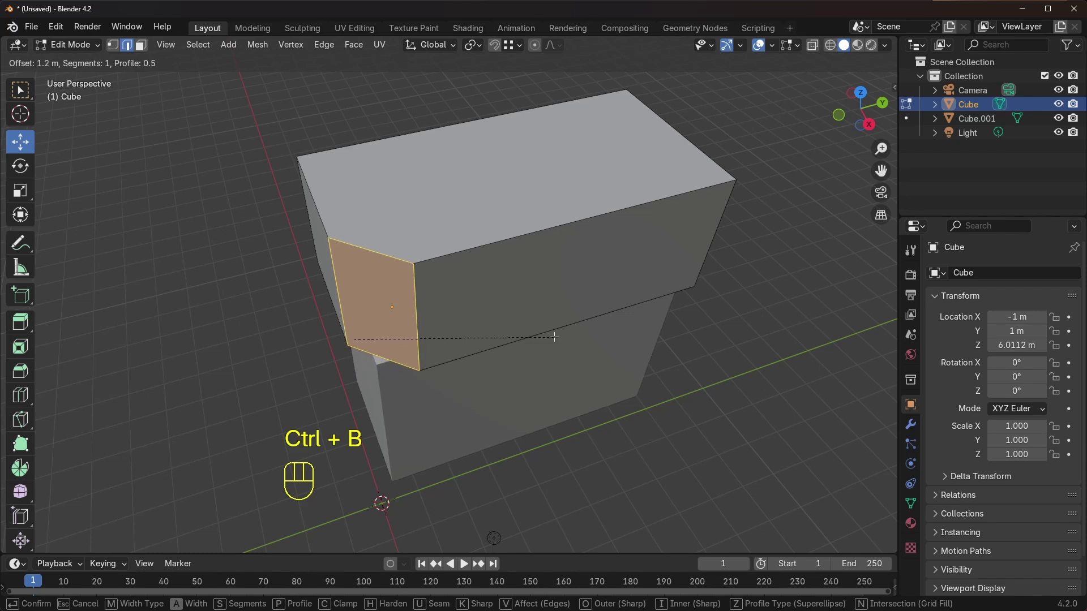
scroll(569, 337, up, 1)
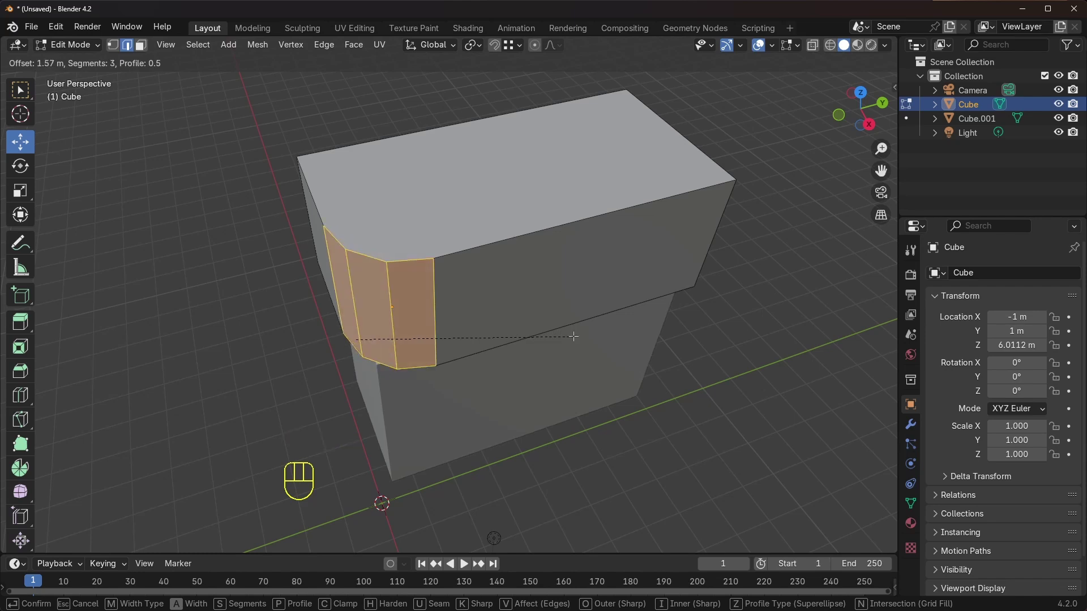
click(573, 337)
middle_drag(572, 336, 473, 306)
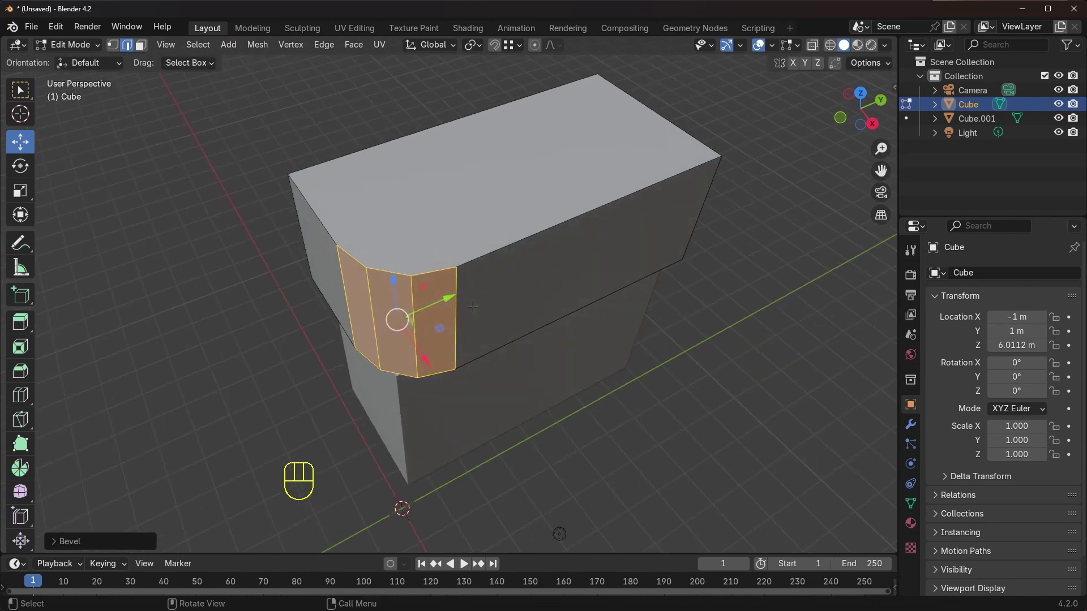
middle_drag(454, 345, 481, 342)
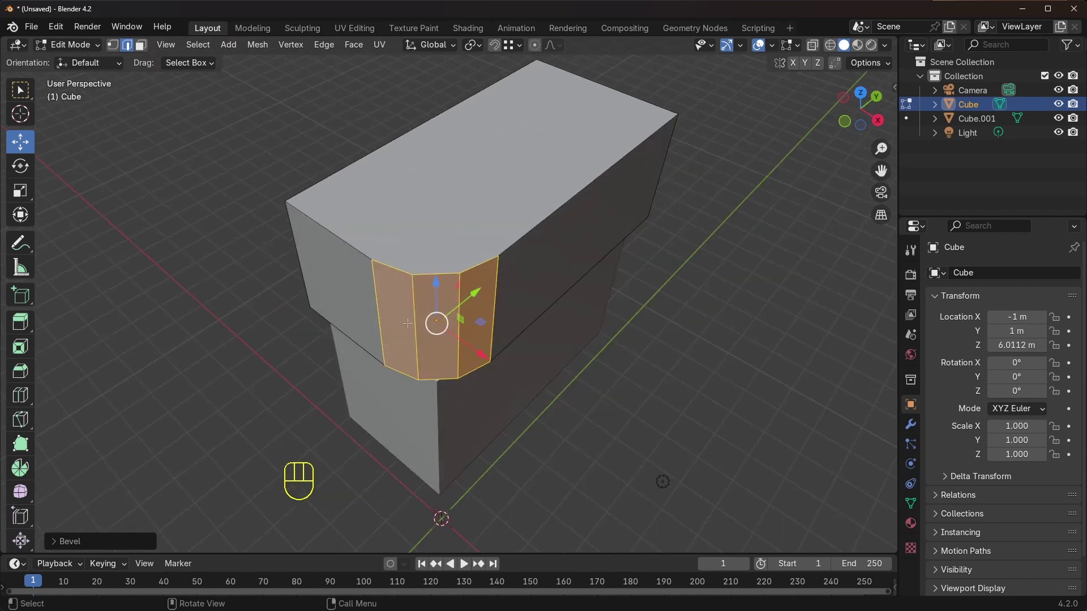
middle_drag(408, 306, 529, 261)
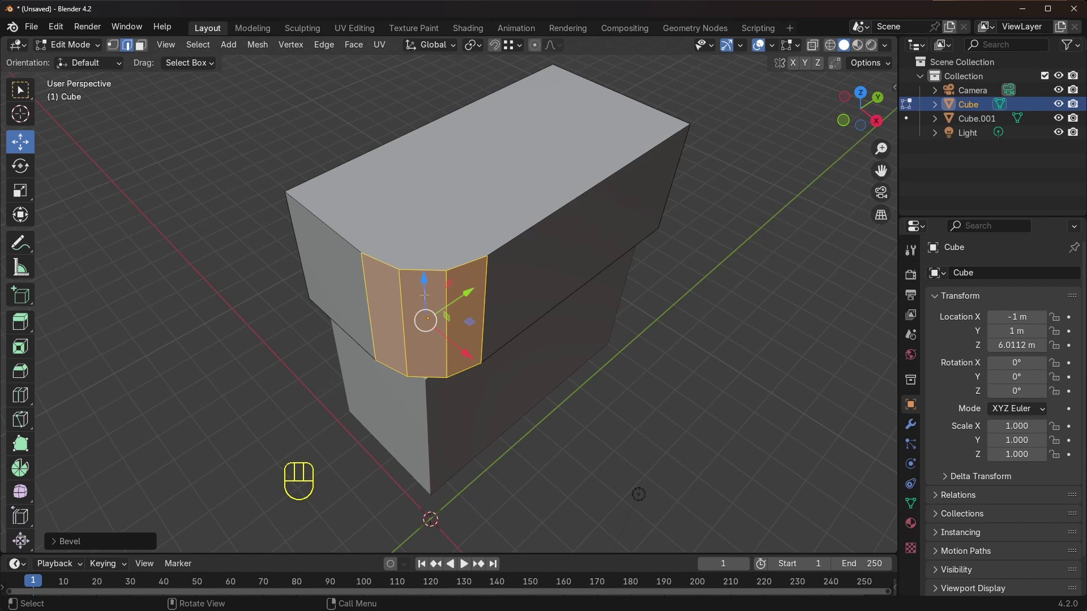
Apply Shade Auto Smooth to the upper box with an angle of 30.6° to smooth its rounded corner.
middle_drag(424, 295, 455, 290)
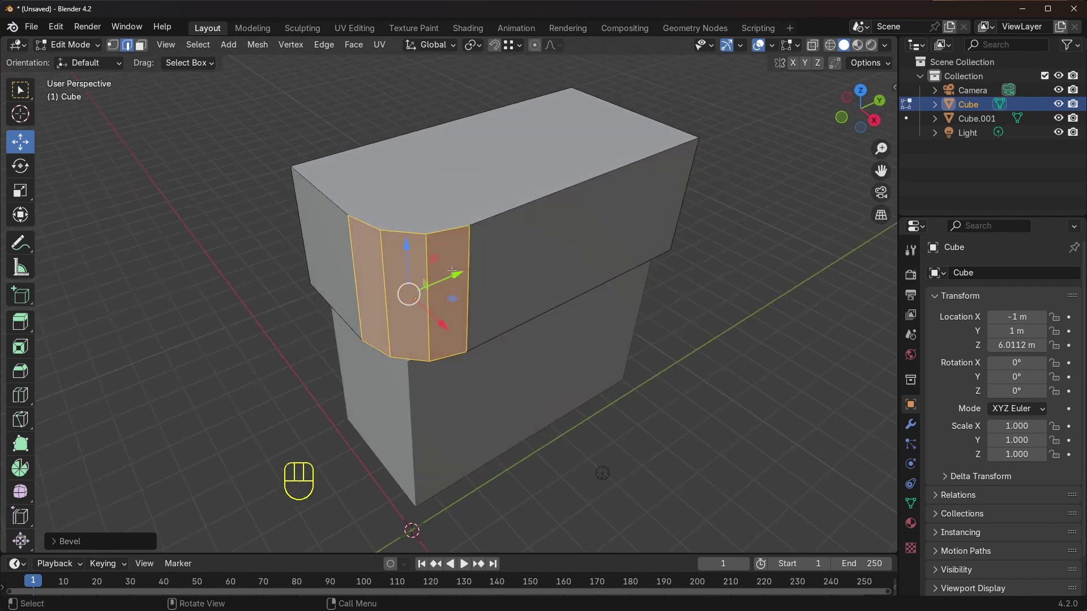
click(68, 45)
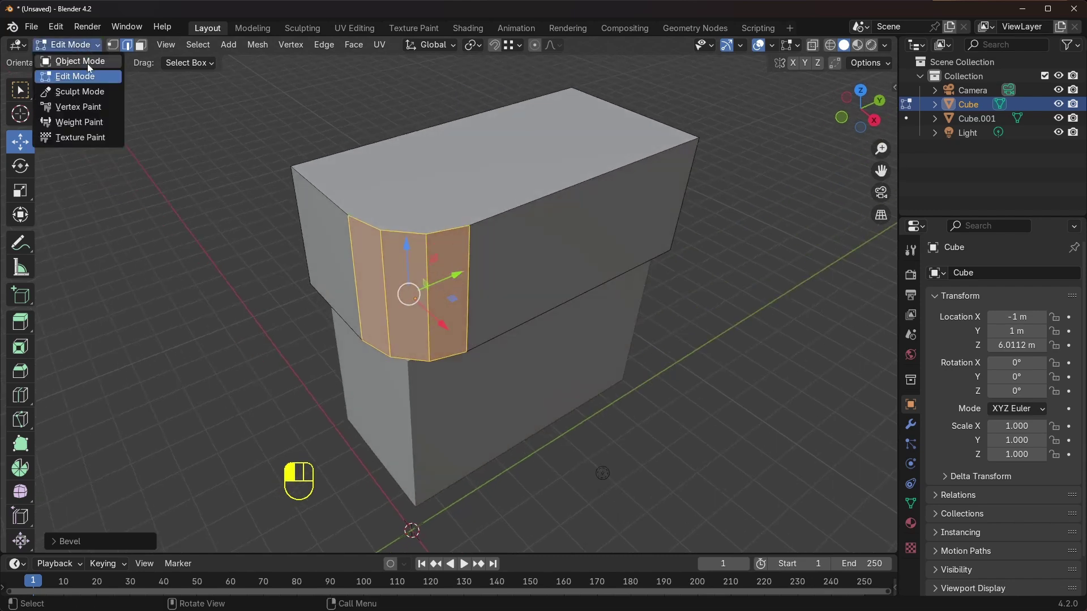
click(80, 61)
middle_drag(513, 282, 527, 277)
right_click(474, 261)
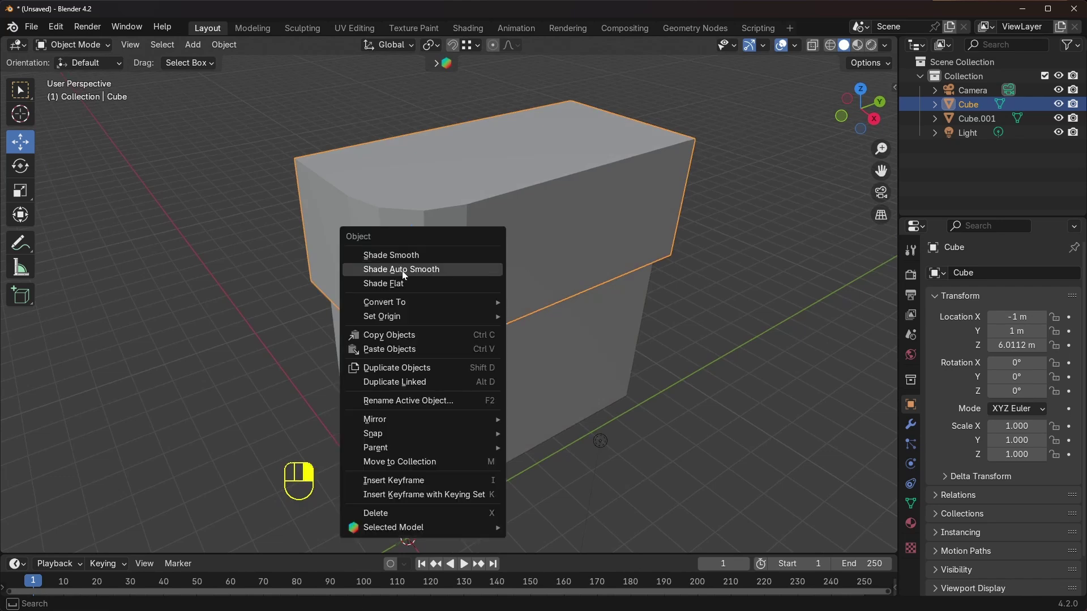
click(407, 271)
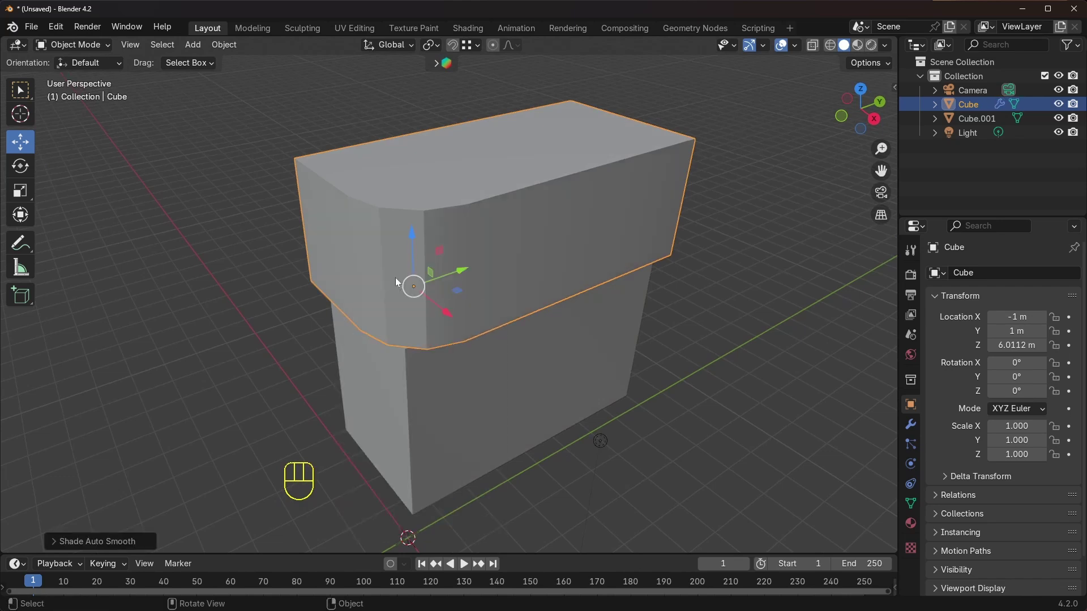
click(78, 541)
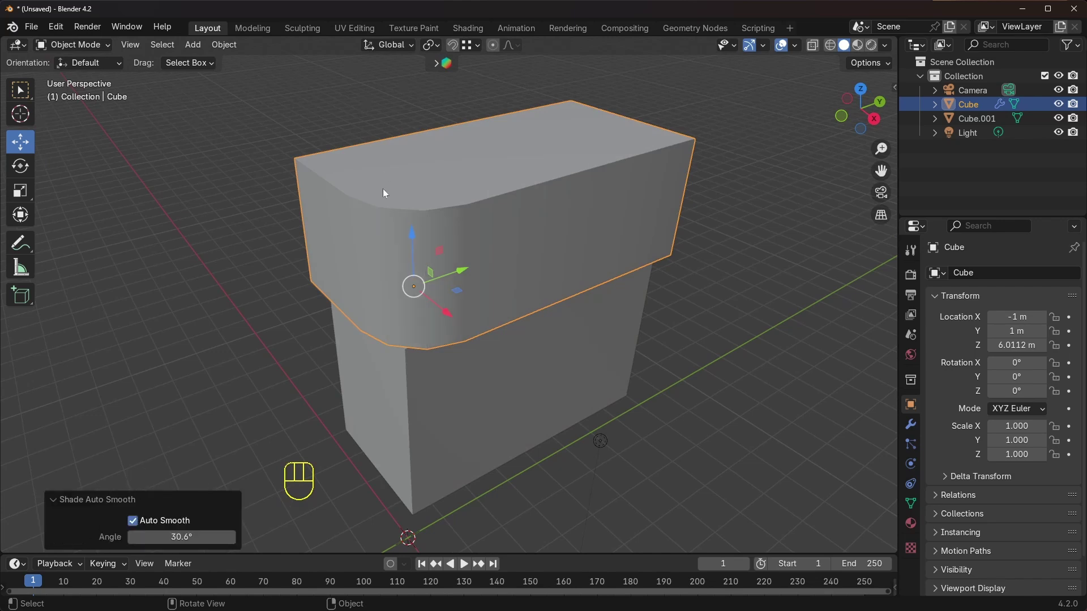
click(50, 500)
middle_drag(509, 238, 543, 262)
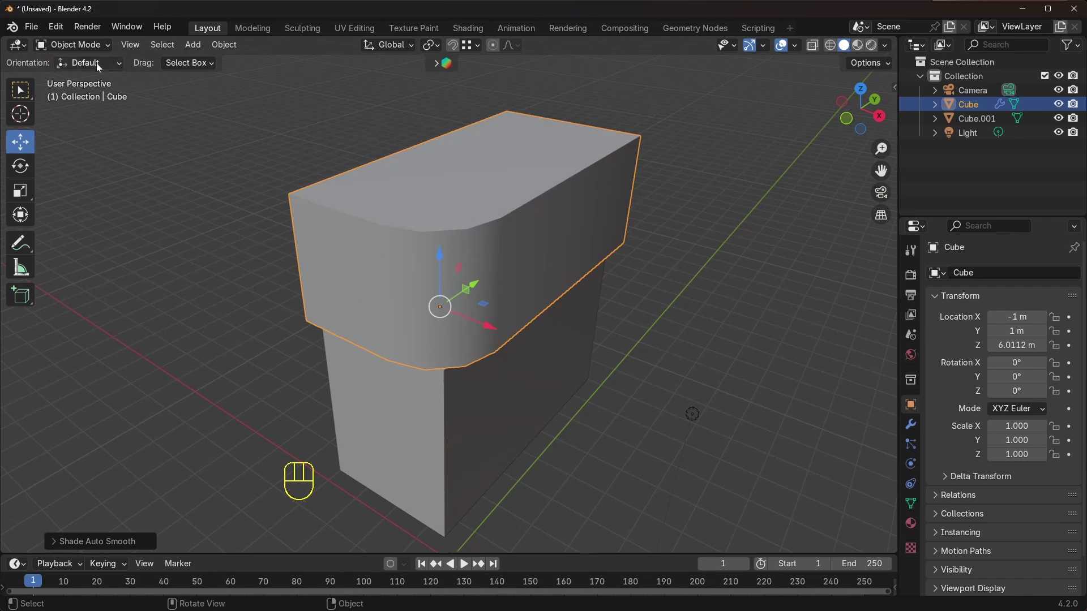
Separate the upper box's rounded corner faces and the two adjoining side faces into their own object, and return to Object Mode.
click(85, 45)
click(75, 77)
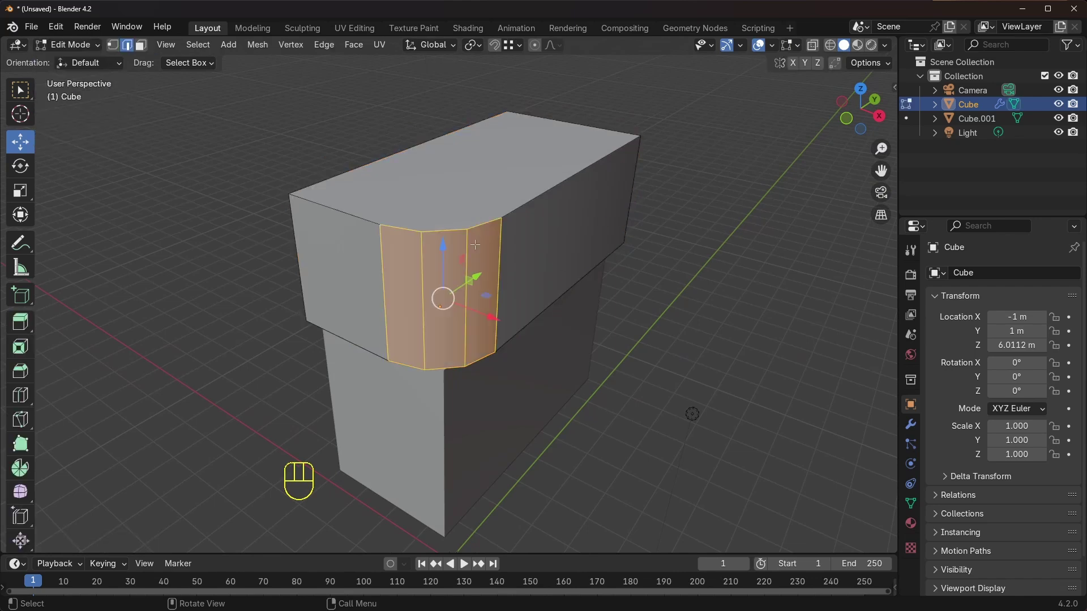
click(140, 49)
click(401, 307)
shift+click(371, 307)
shift+click(442, 300)
shift+click(481, 295)
shift+click(557, 273)
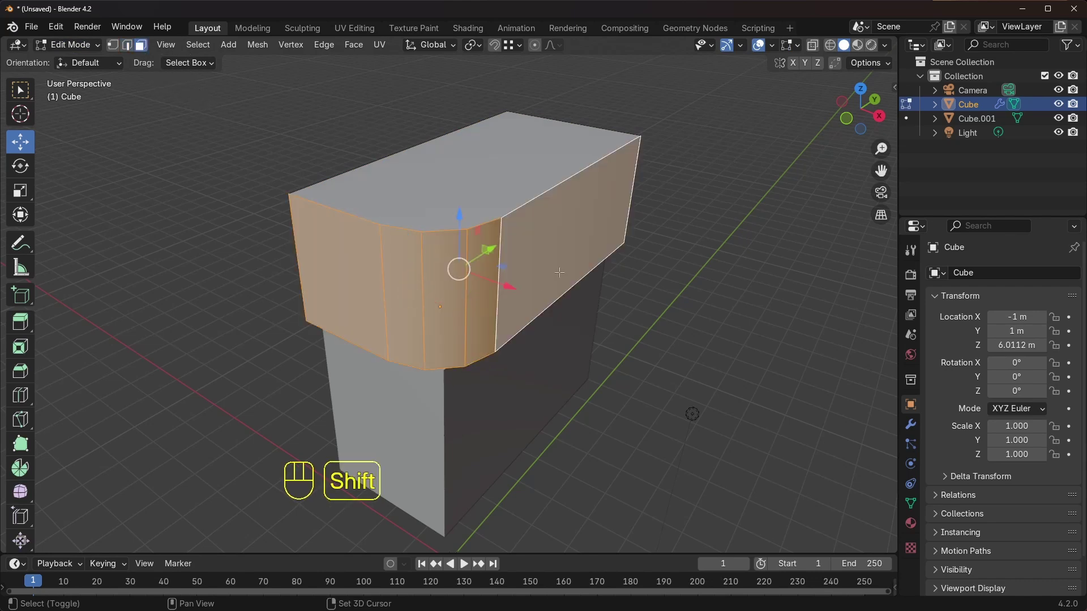
middle_drag(392, 310, 569, 287)
key(p)
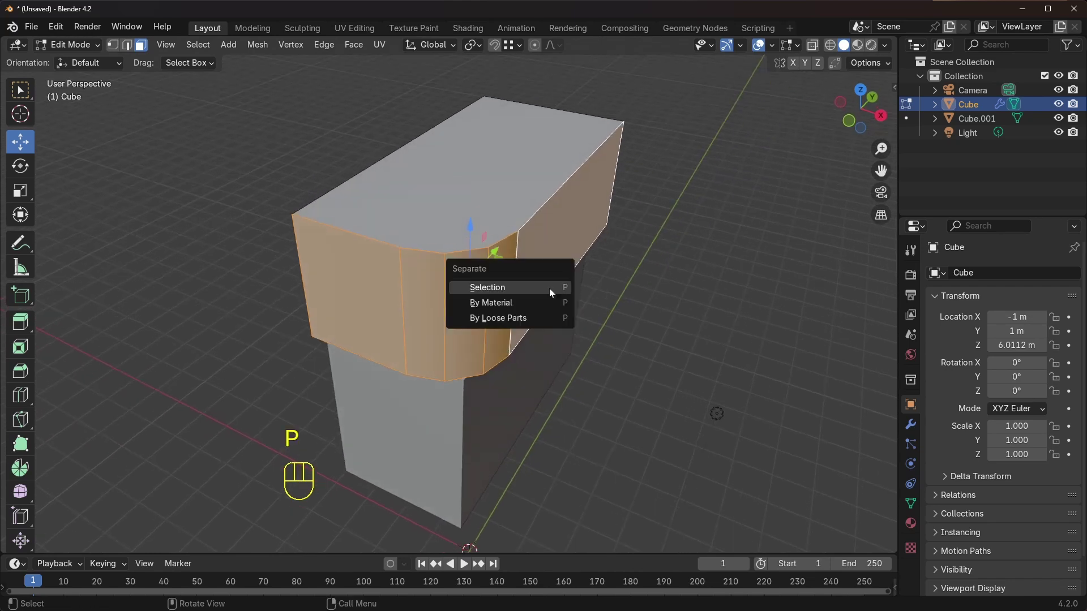
click(502, 295)
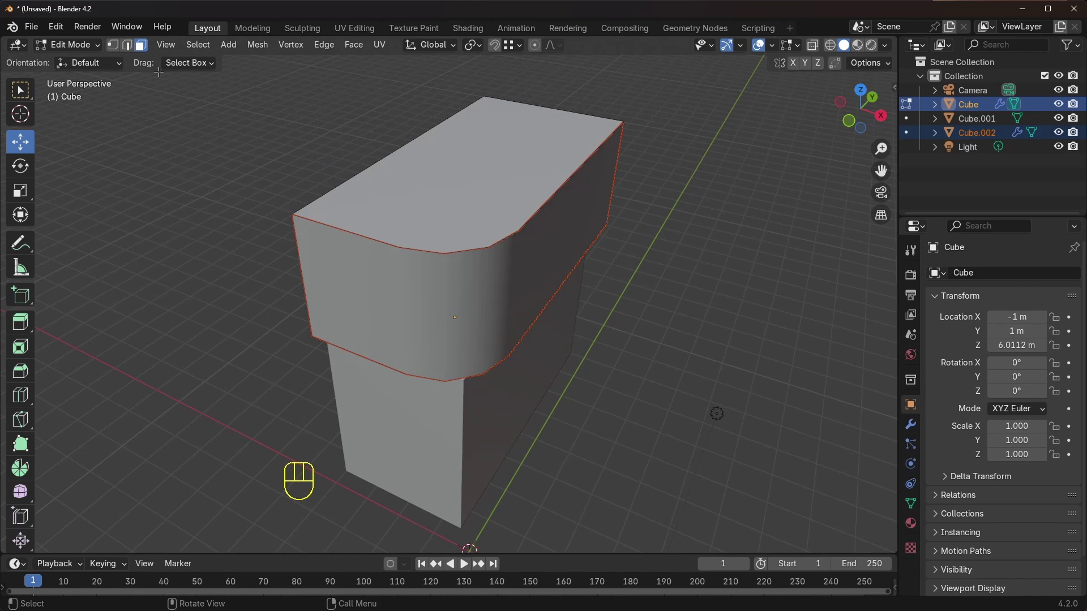
click(68, 45)
click(82, 62)
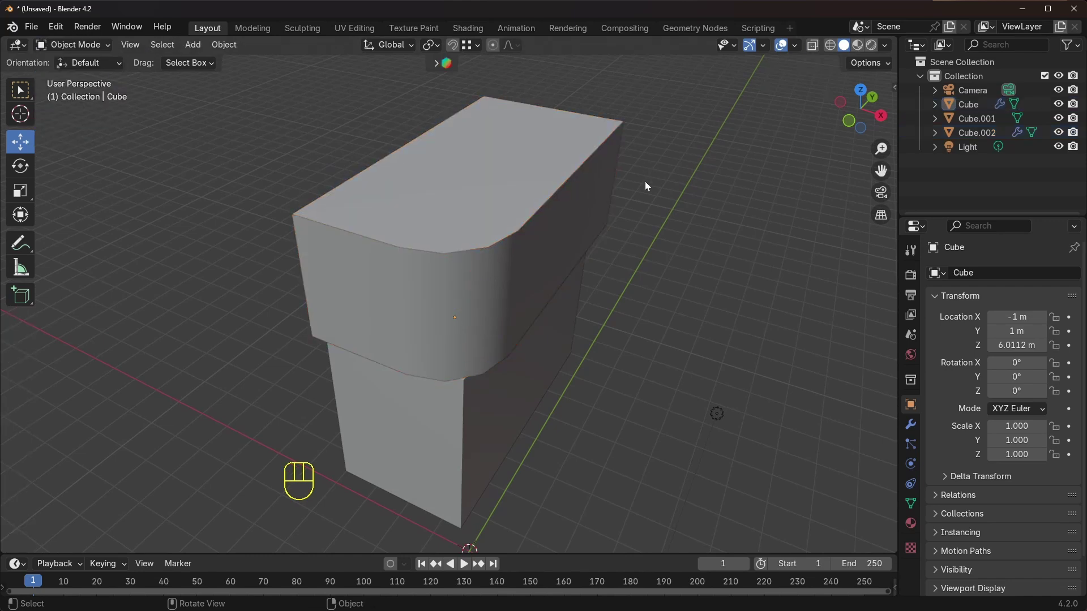
Select the separated rounded front surface and rename it as creen.
click(578, 227)
drag(595, 361, 594, 359)
right_click(594, 359)
middle_drag(587, 278, 584, 269)
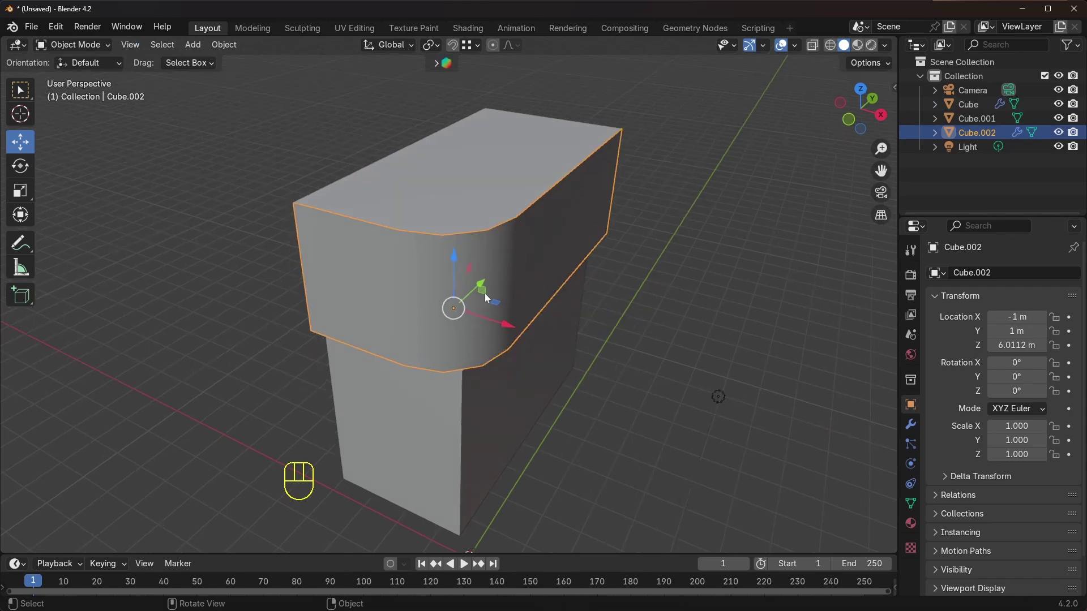
double_click(977, 132)
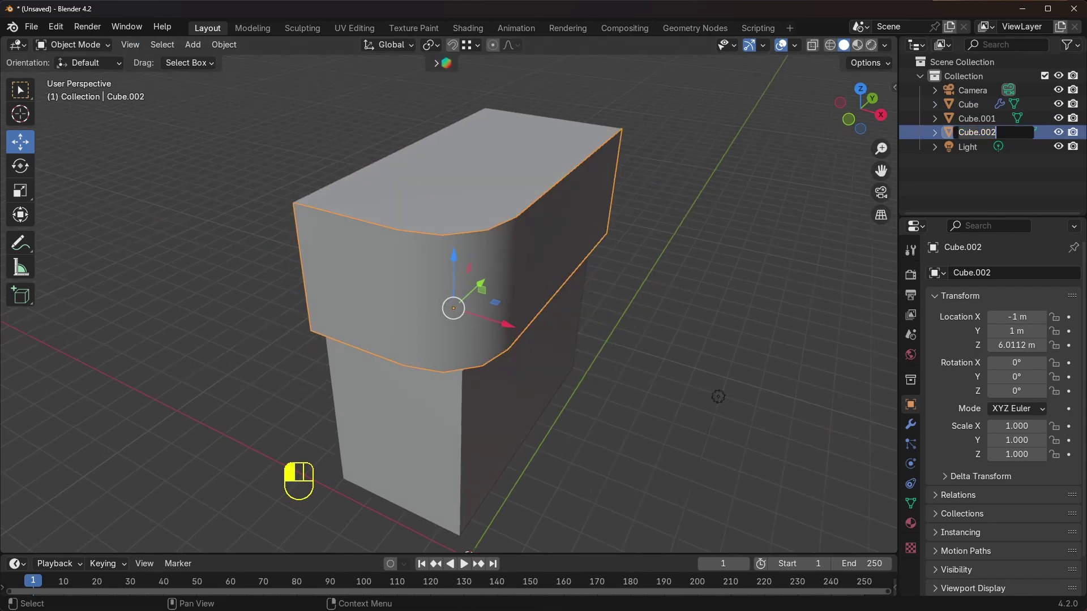
text(creen)
key(Return)
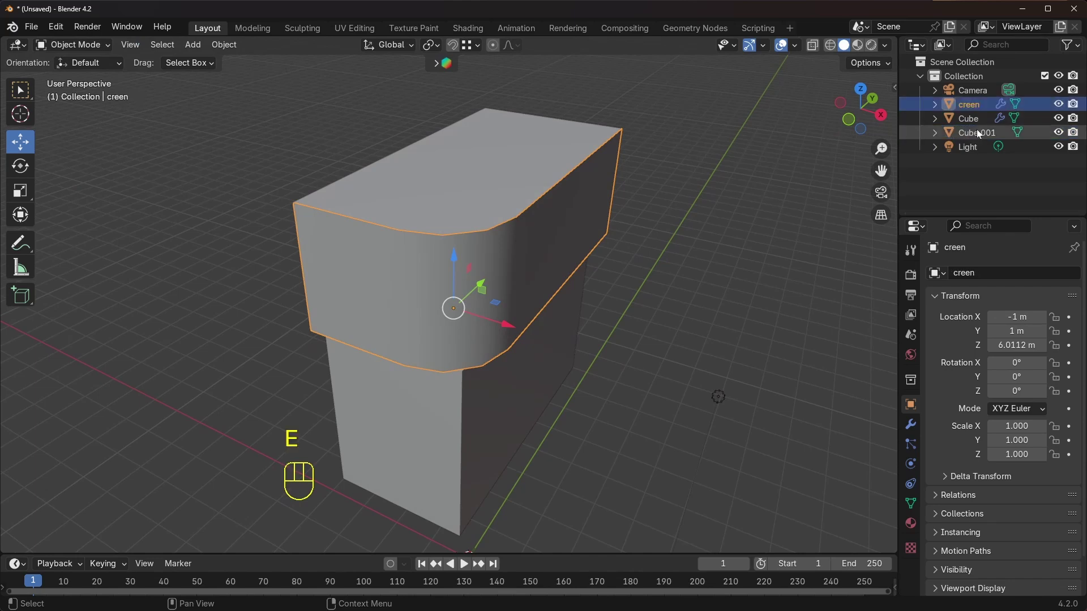
Rename the remaining upper box object as container.
click(458, 176)
double_click(969, 118)
key(BackSpace)
key(BackSpace)
key(BackSpace)
key(BackSpace)
text(container)
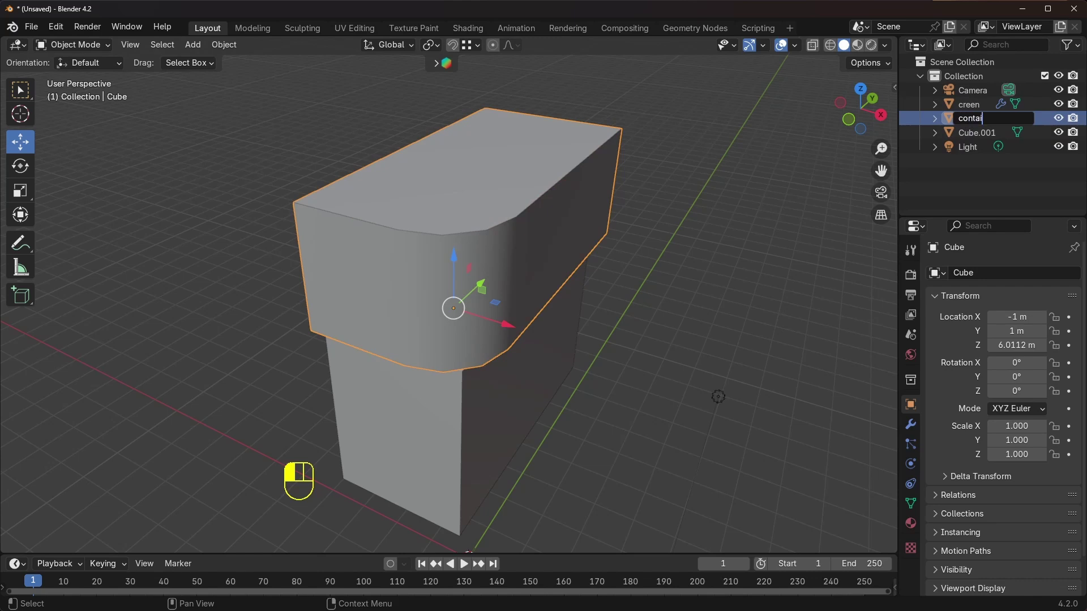
key(Return)
Rename the lower box as gedung.
click(586, 377)
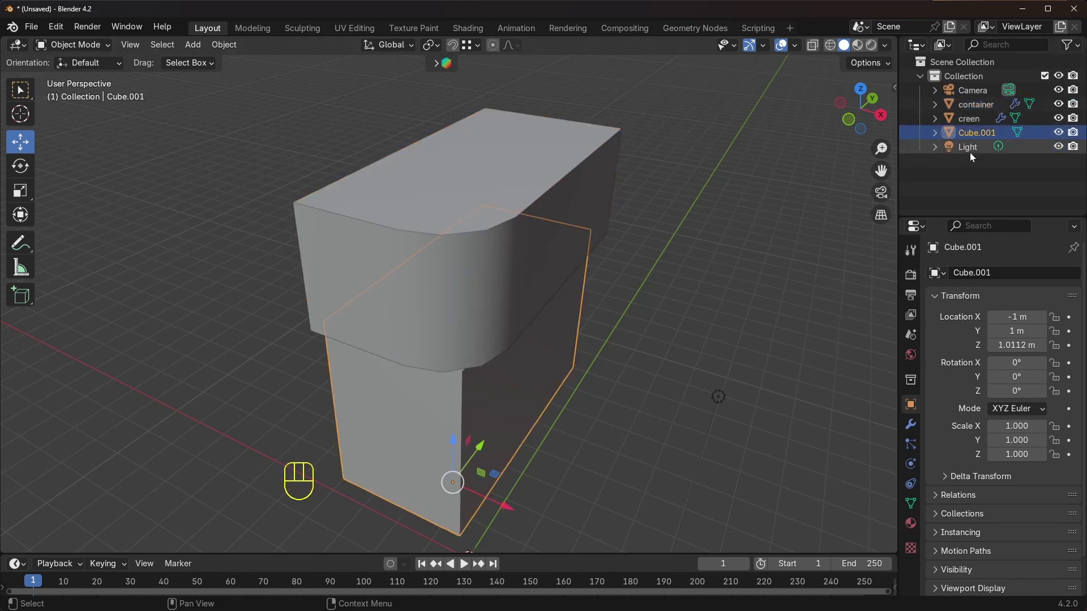
double_click(977, 131)
text(gedung)
key(Return)
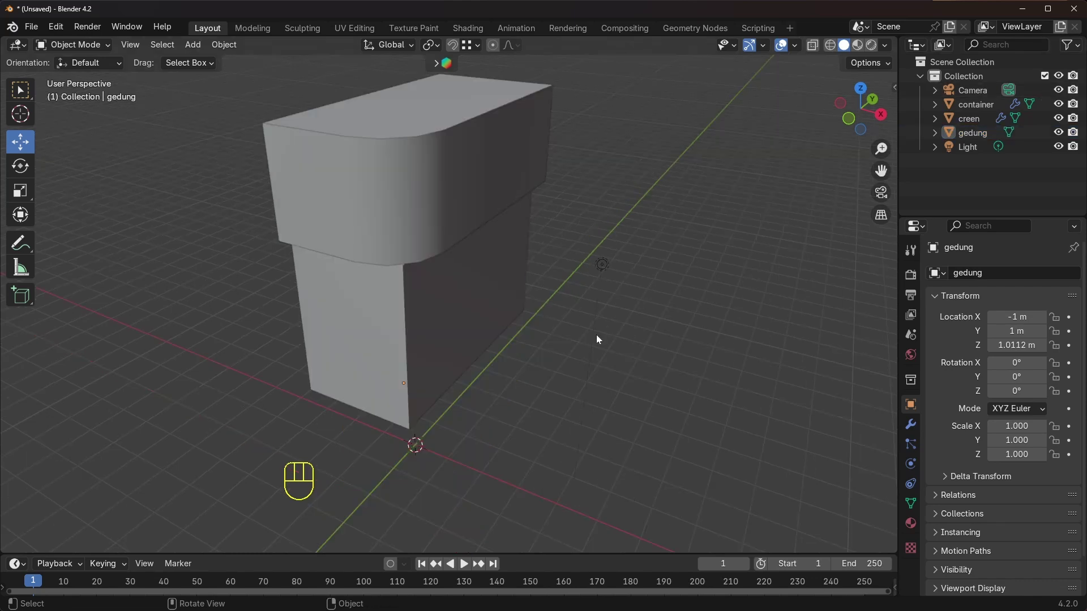
Align the active camera to a low-angle view facing the building's rounded corner.
scroll(596, 335, down, 2)
click(534, 475)
middle_drag(535, 475, 553, 440)
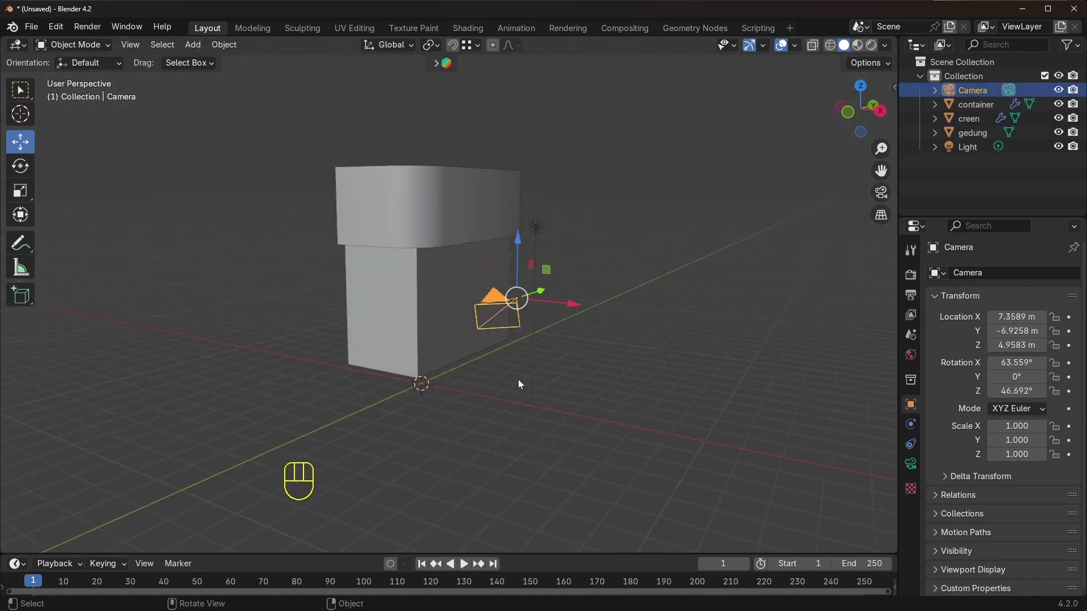
middle_drag(520, 380, 516, 300)
scroll(515, 359, up, 2)
click(131, 44)
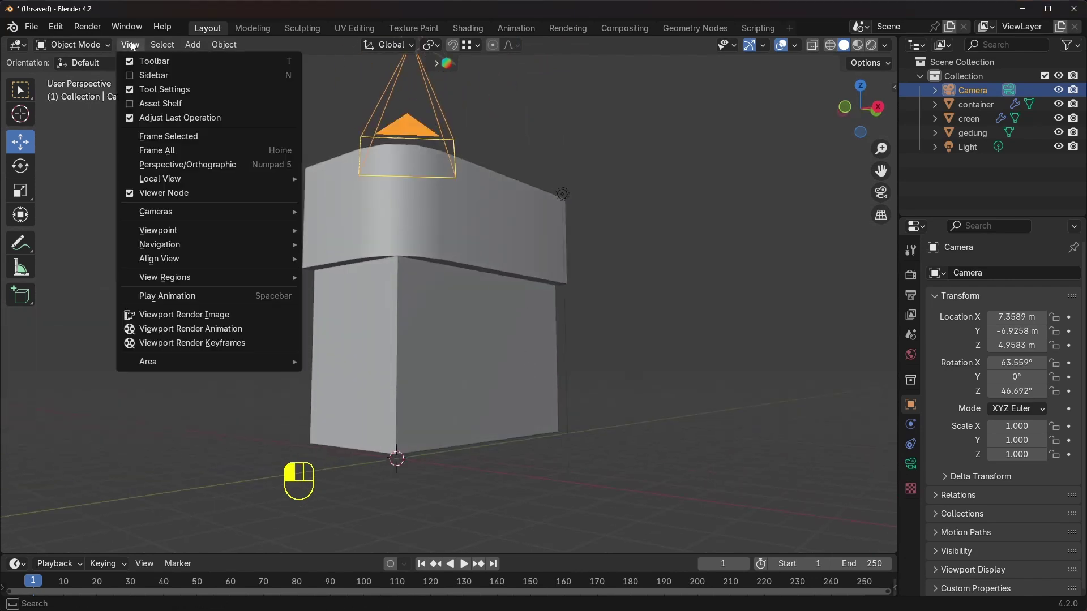
mouse_move(193, 261)
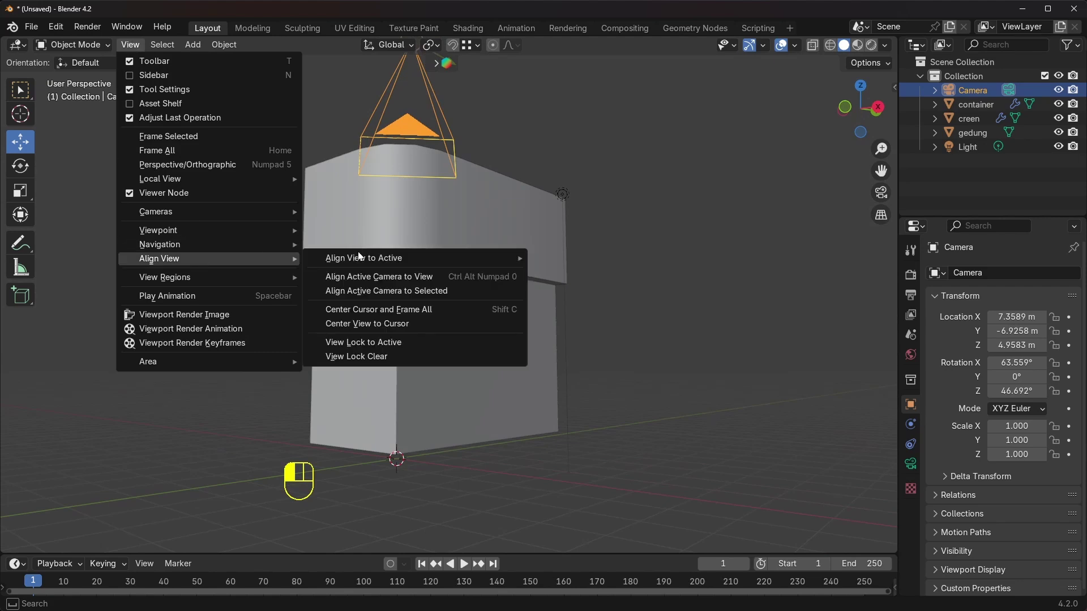
click(420, 278)
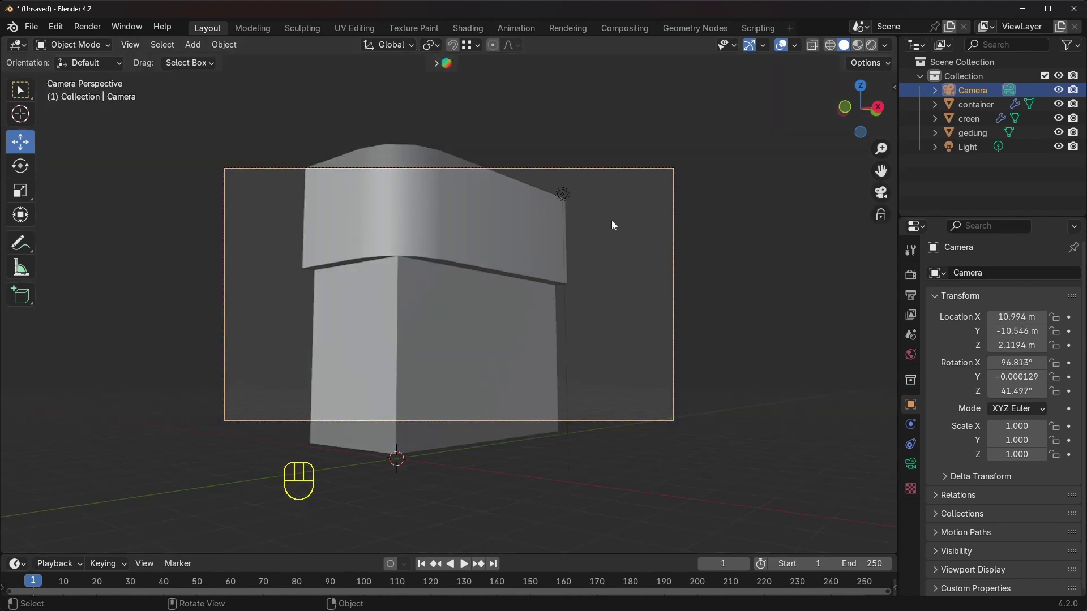
Check whether the Walk Navigation command is included in the Quick Favorites.
scroll(575, 245, up, 3)
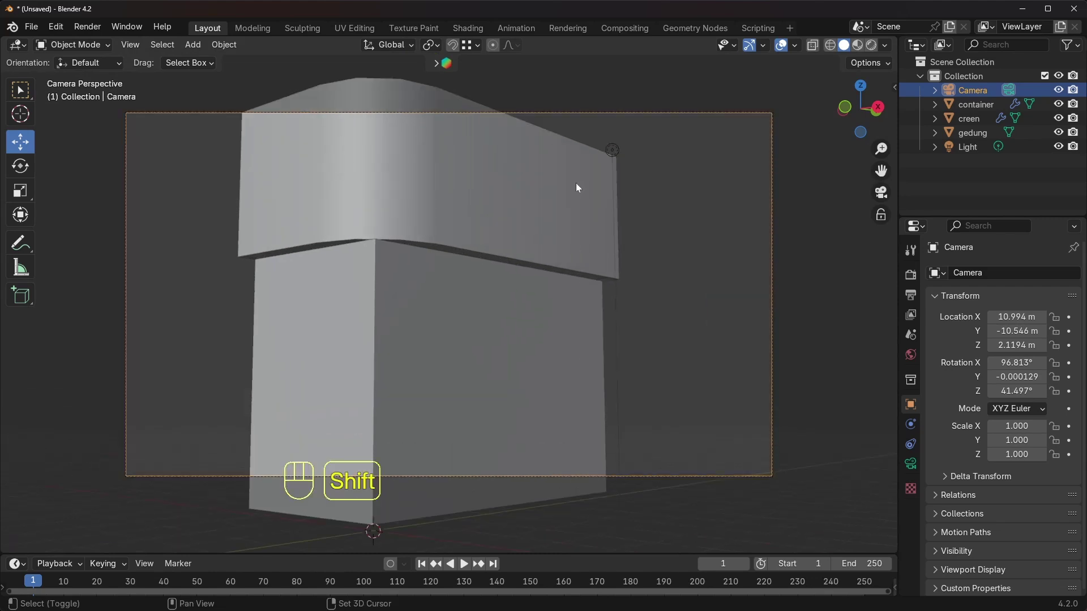
shift+middle_drag(577, 188, 579, 225)
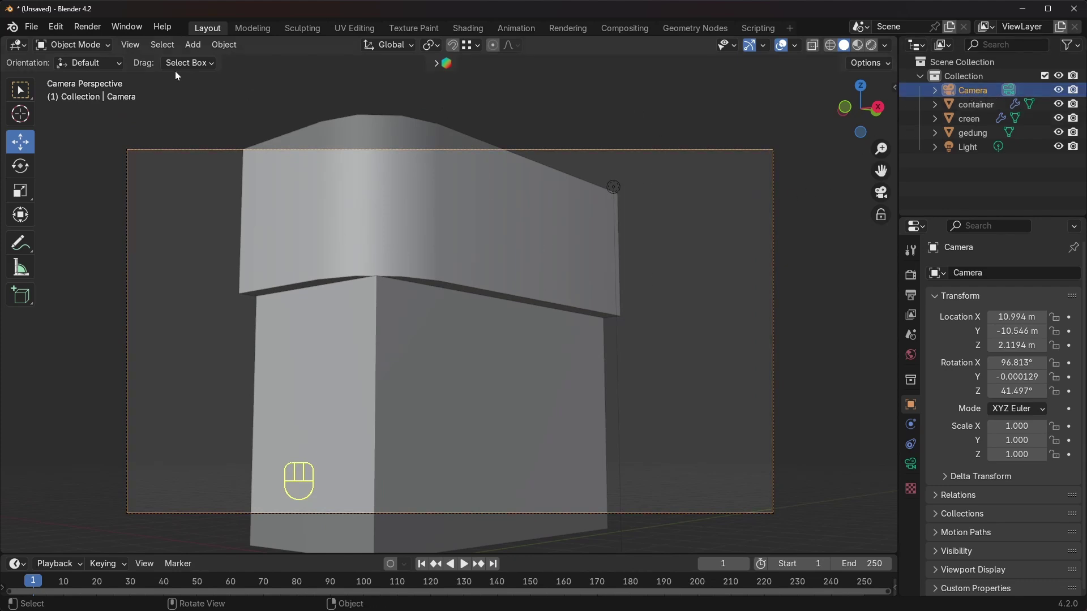
click(135, 49)
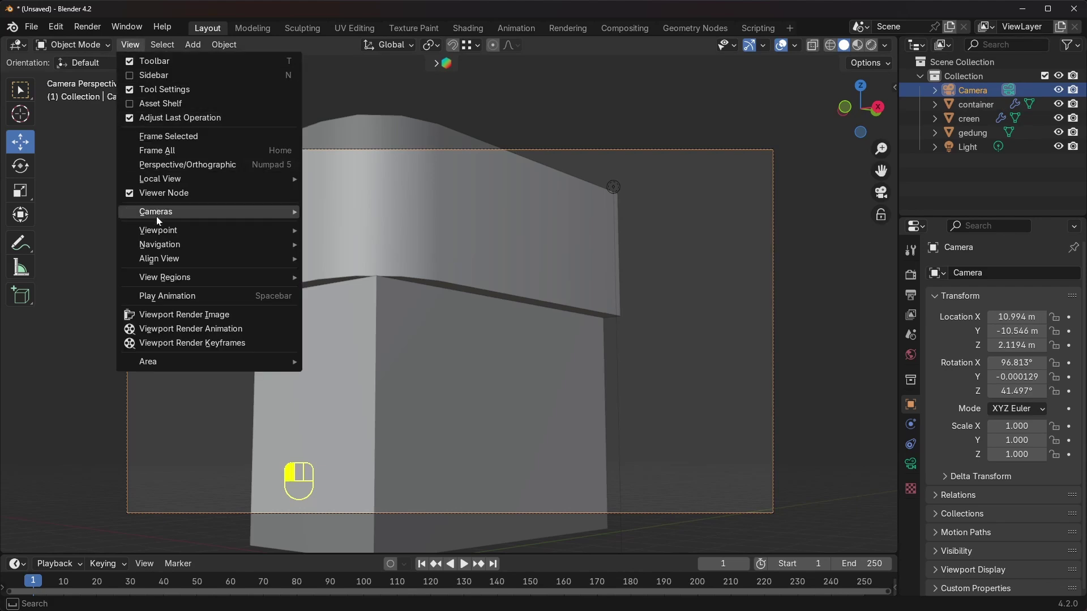
mouse_move(164, 249)
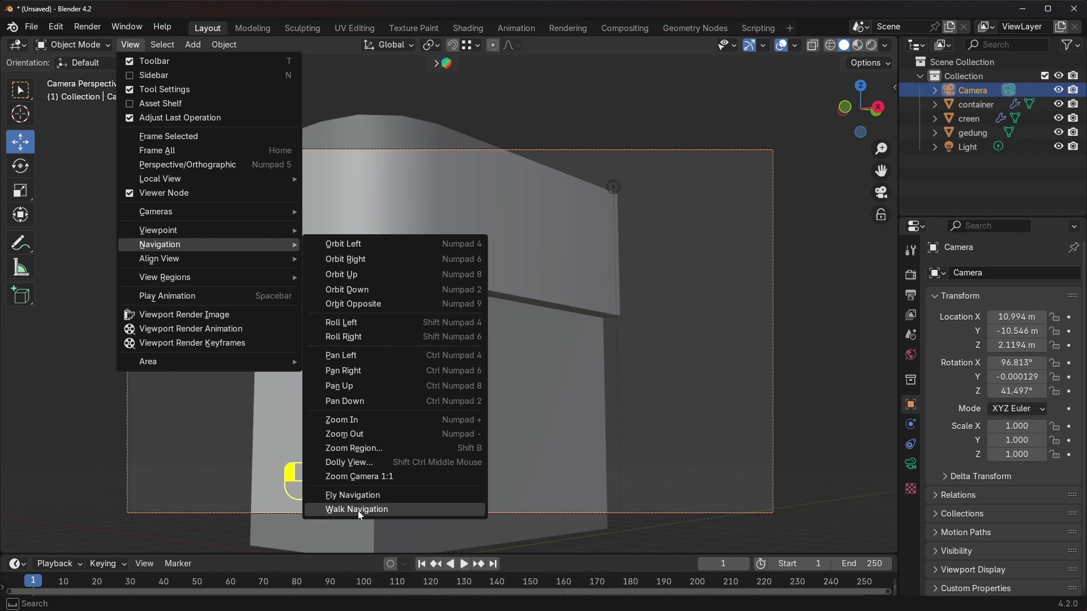
right_click(391, 511)
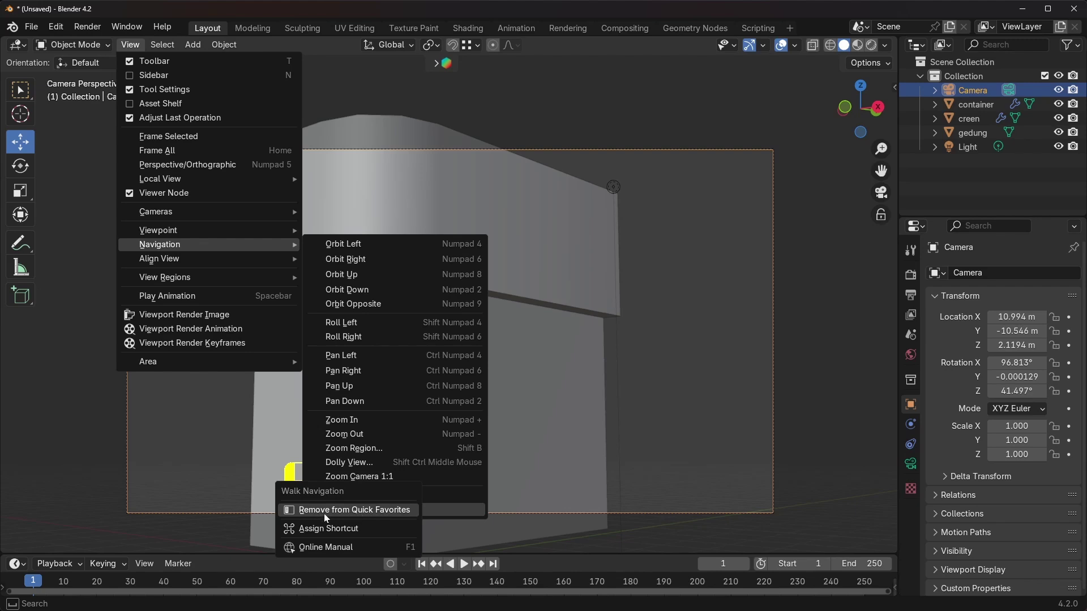
click(349, 514)
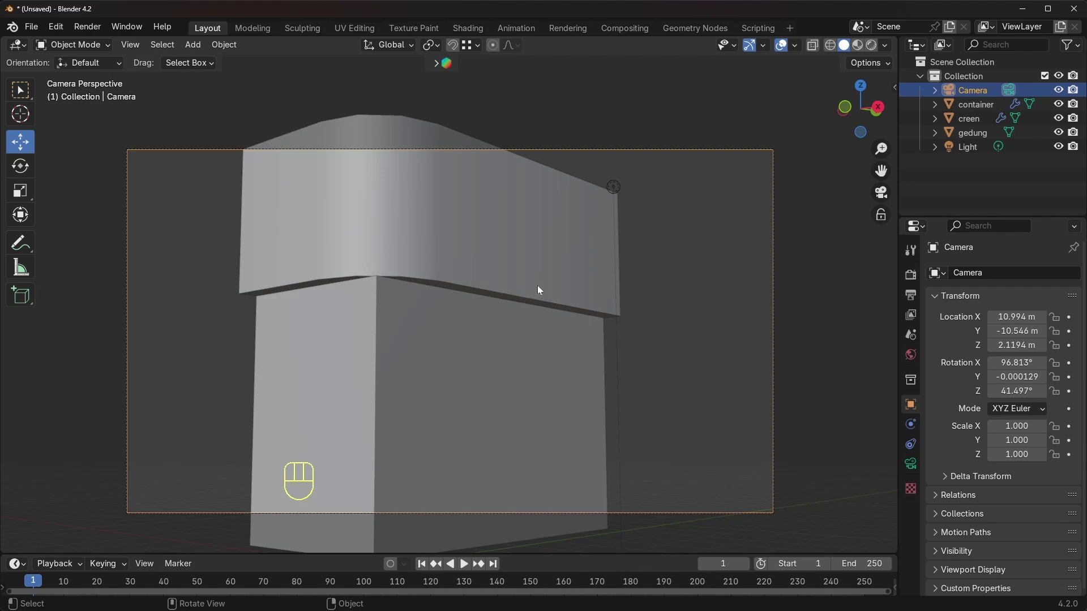
Use Walk Navigation to tilt the camera up toward the screen, to a rotation of about 103.9° on X and 42.7° on Z.
key(q)
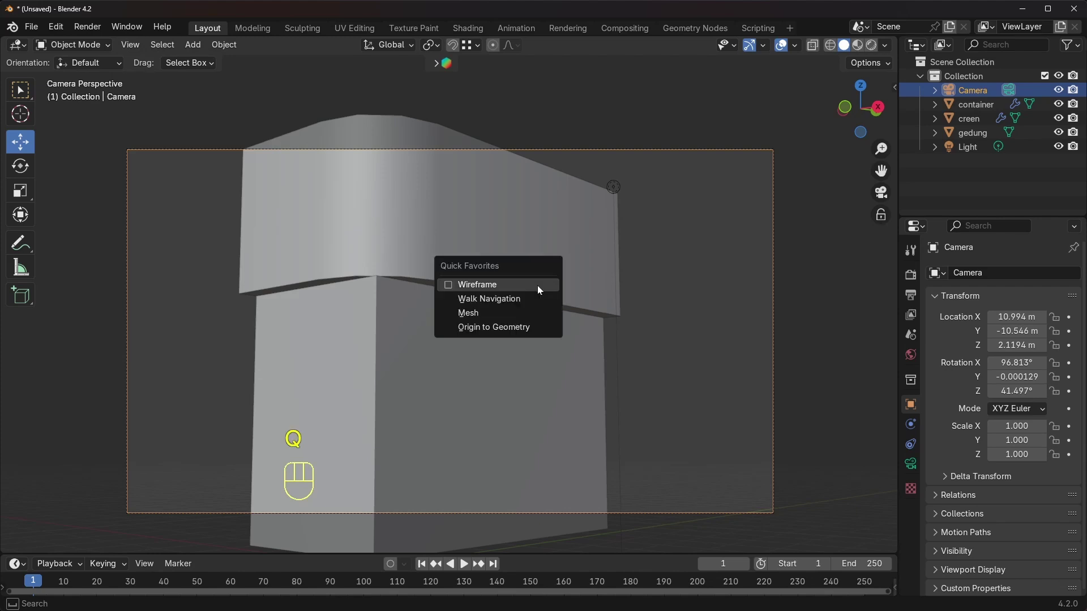
click(488, 300)
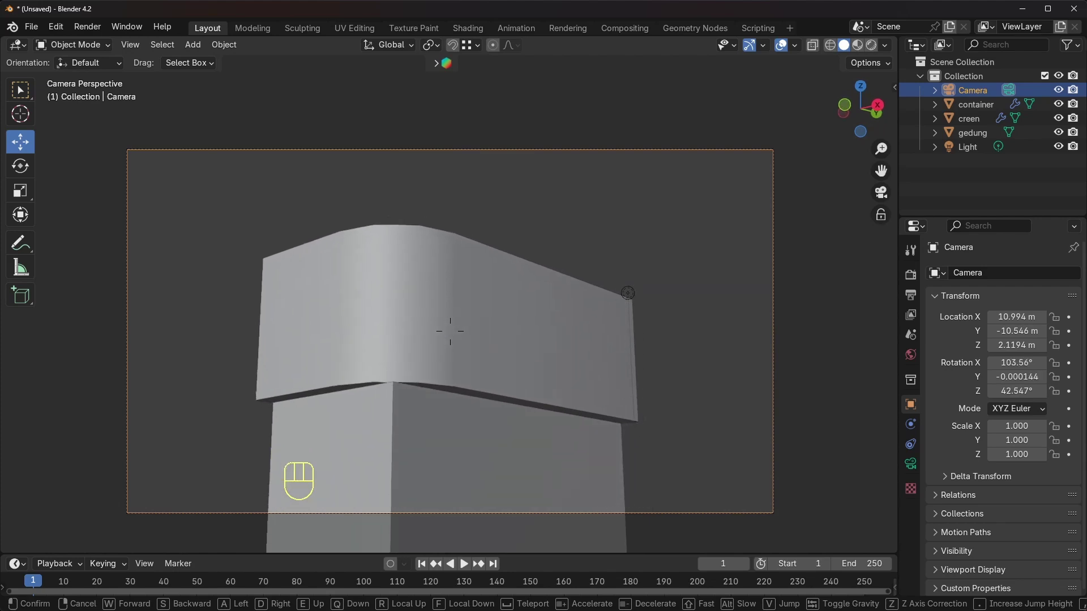
click(488, 306)
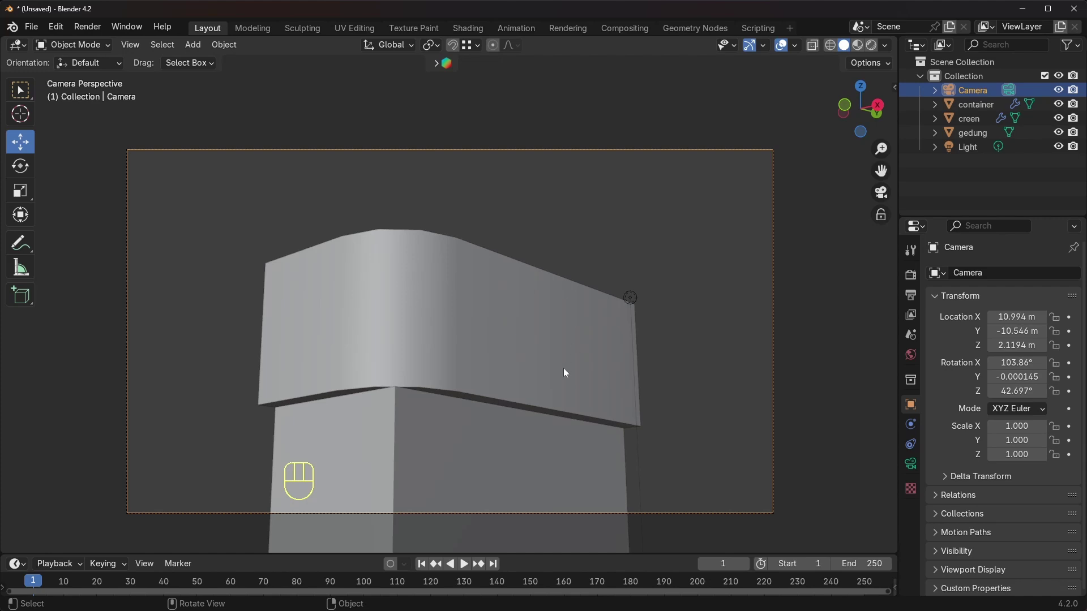
Widen the properties area and set the camera's focal length to 80 mm.
click(911, 464)
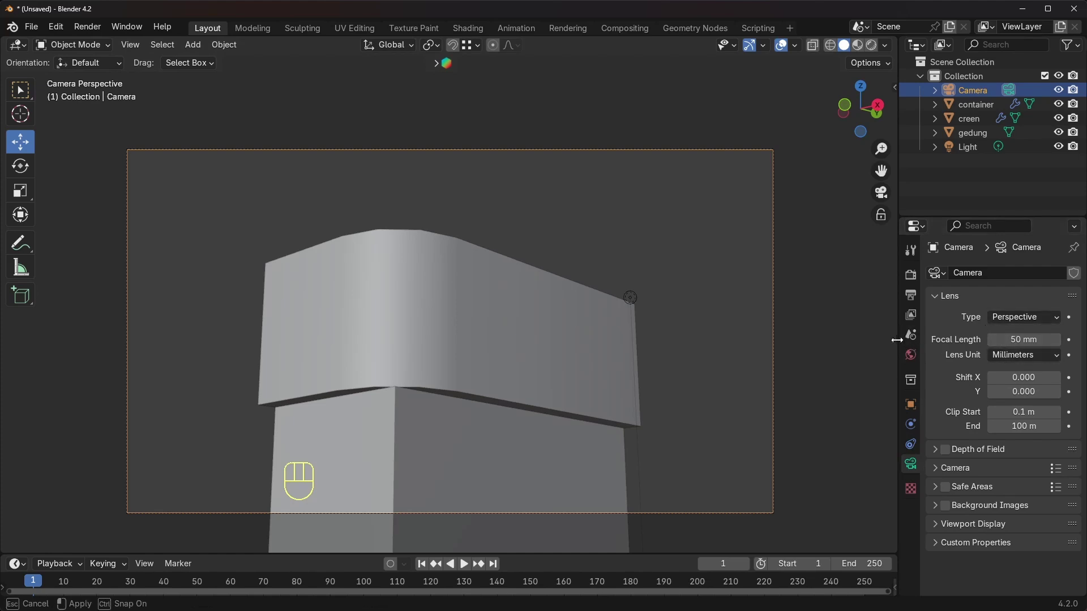
drag(899, 345, 867, 345)
click(1004, 339)
text(80)
key(Return)
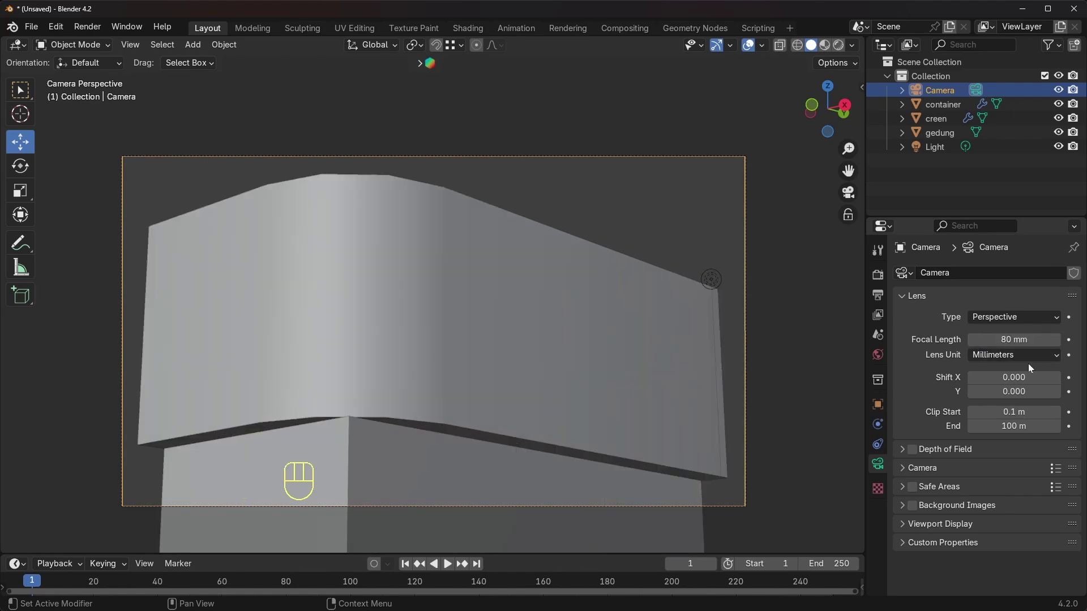
Try a focal length of 100 mm on the camera and return it to 80 mm.
click(1013, 340)
text(100)
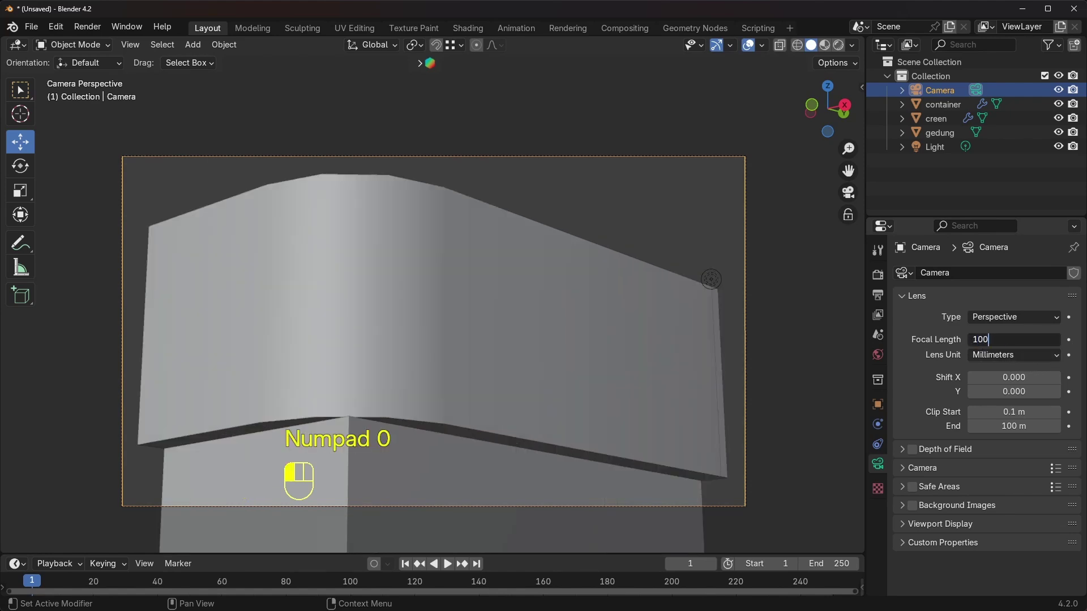
key(Return)
click(1008, 341)
text(80)
key(Return)
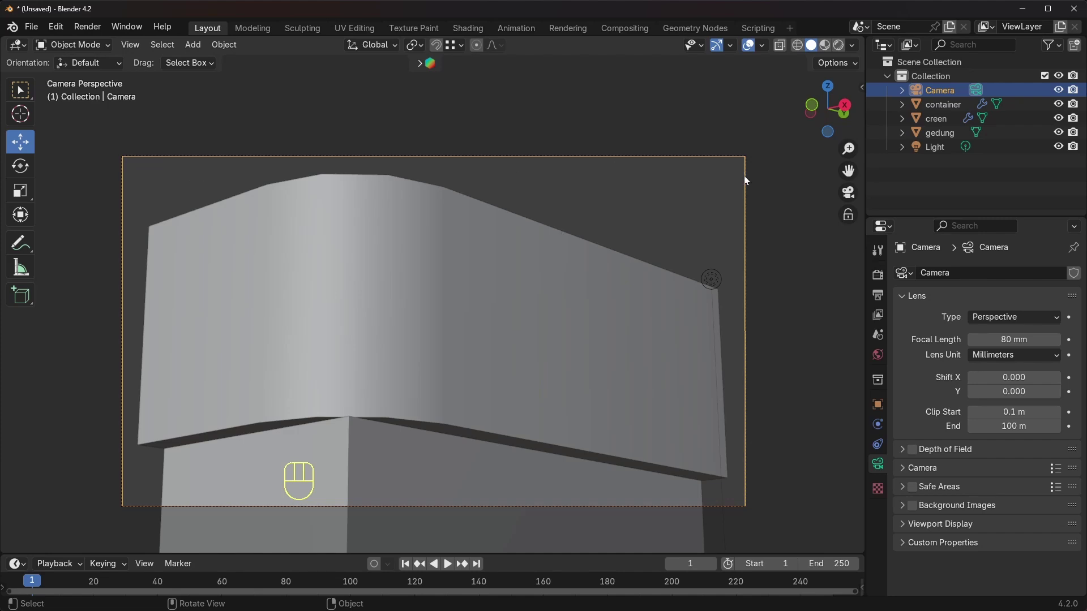
shift+middle_drag(680, 328, 570, 270)
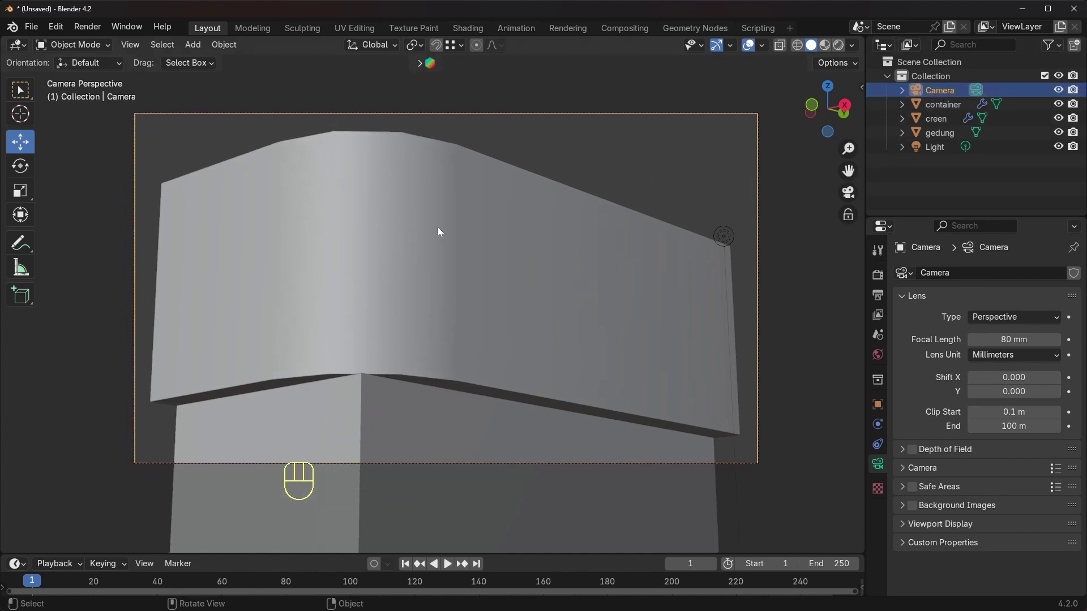
Move the camera about 0.66 m closer to the screen along its local Z axis.
key(g)
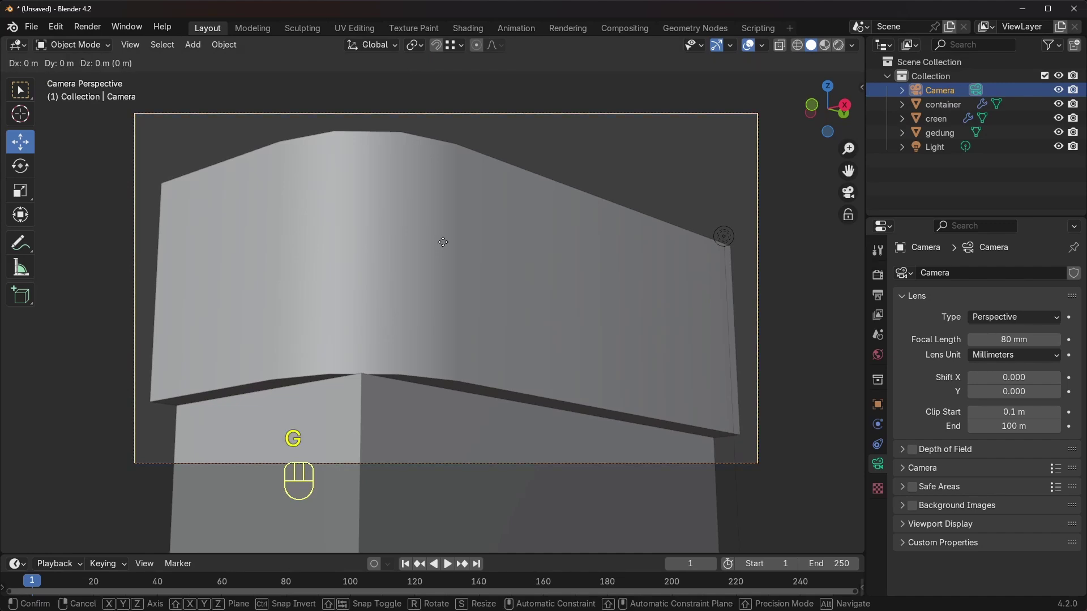
key(z)
key(z)
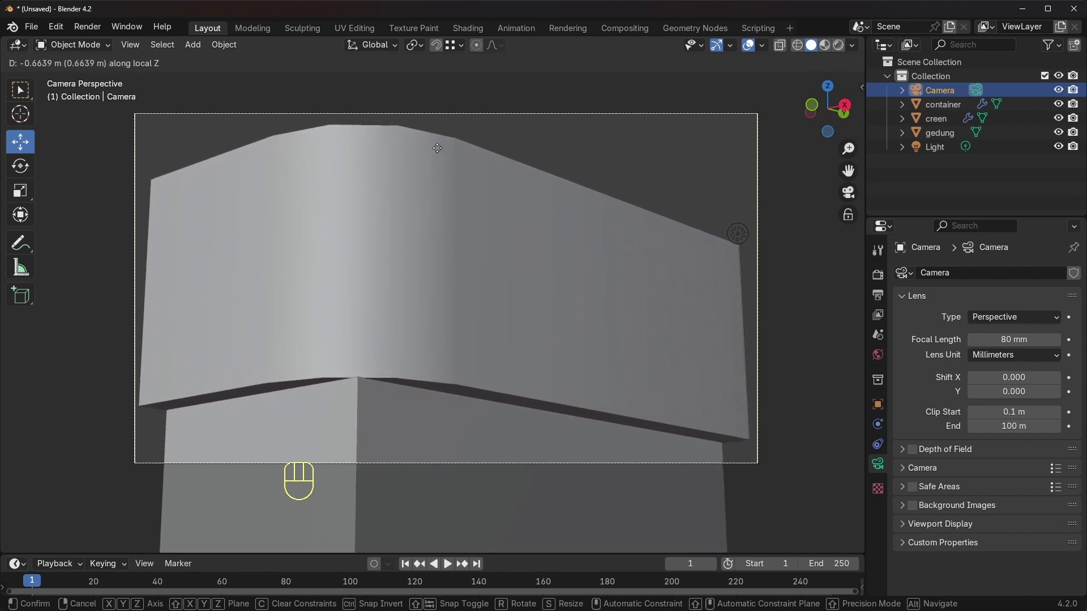
click(438, 153)
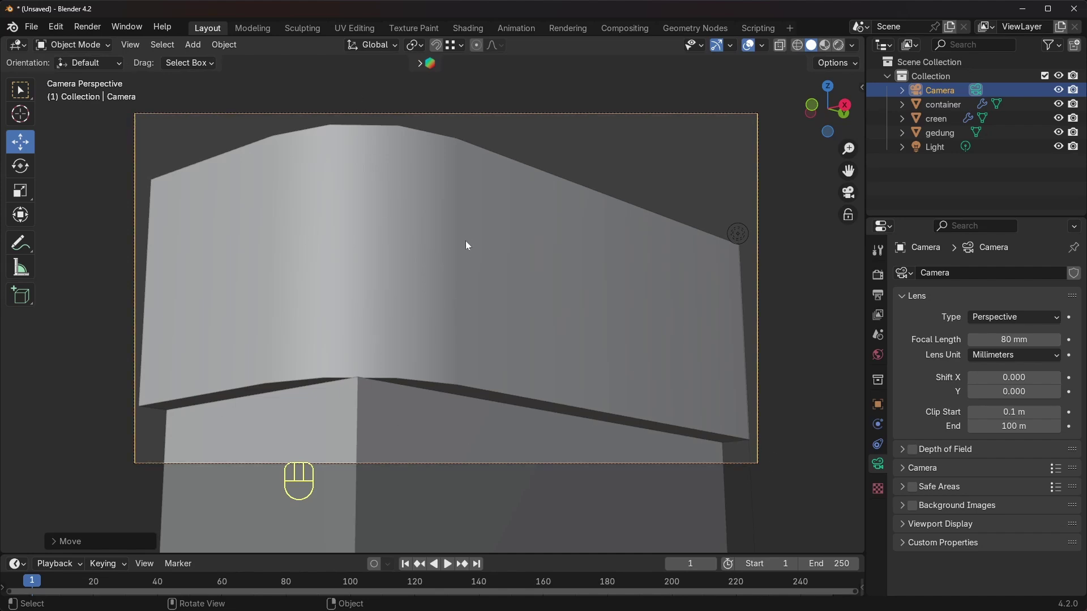
Try a slight re-aim of the camera toward the screen with Walk Navigation.
key(q)
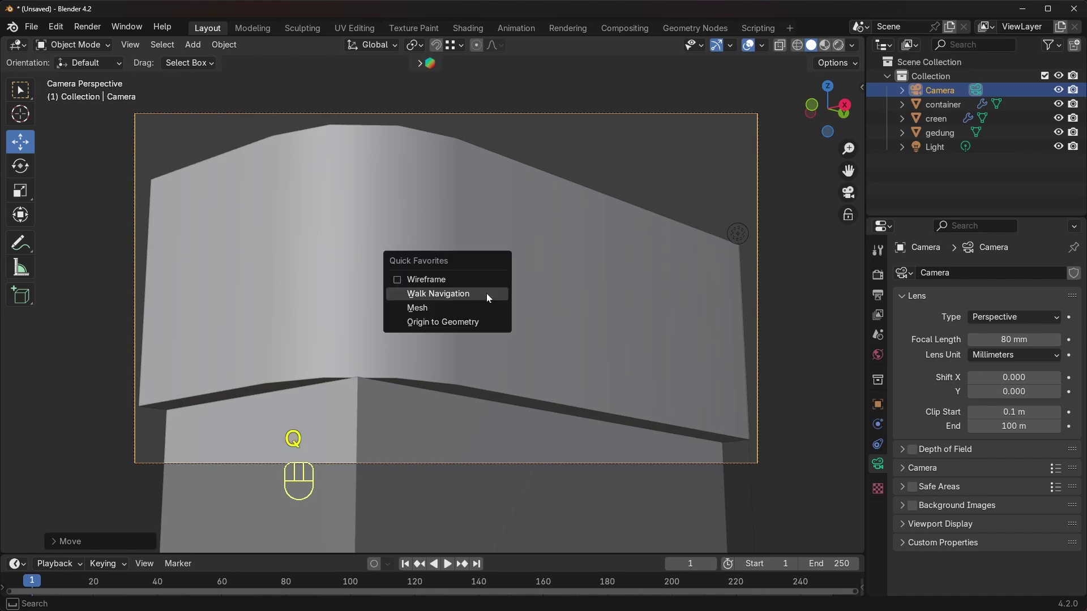
click(434, 293)
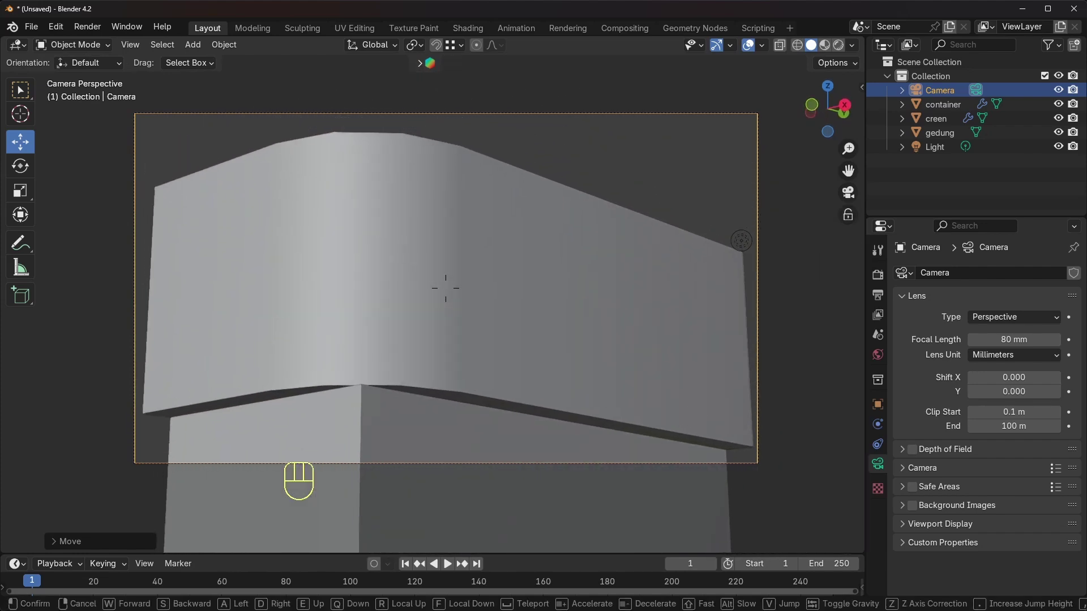
click(323, 262)
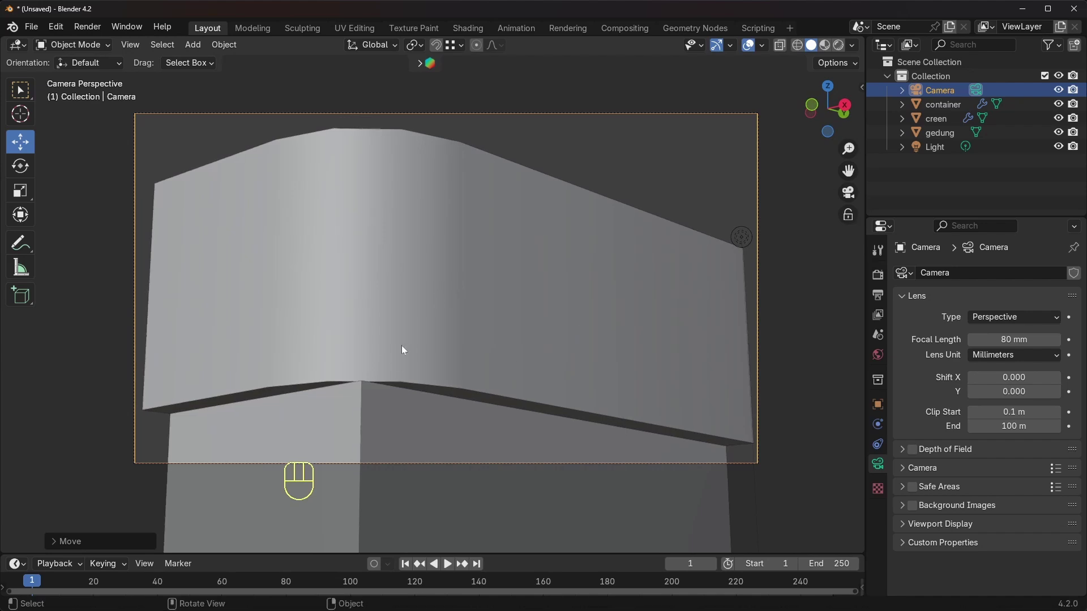
Leave the camera view and undo the last Walk Navigation adjustment.
middle_drag(480, 281, 562, 323)
scroll(572, 329, down, 5)
shift+middle_drag(702, 367, 646, 334)
middle_drag(612, 368, 578, 396)
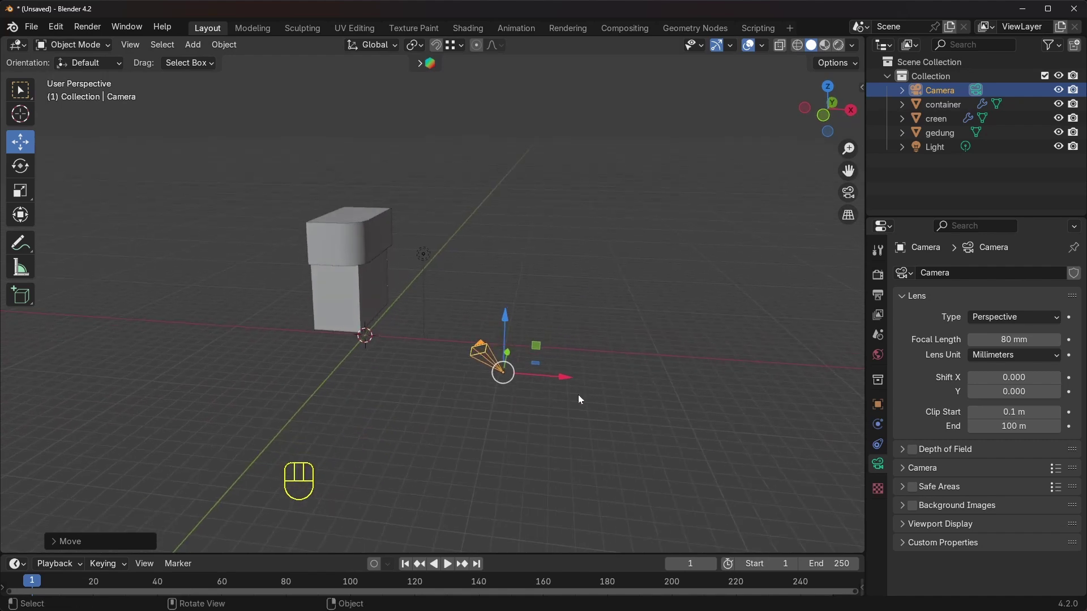
scroll(578, 395, up, 4)
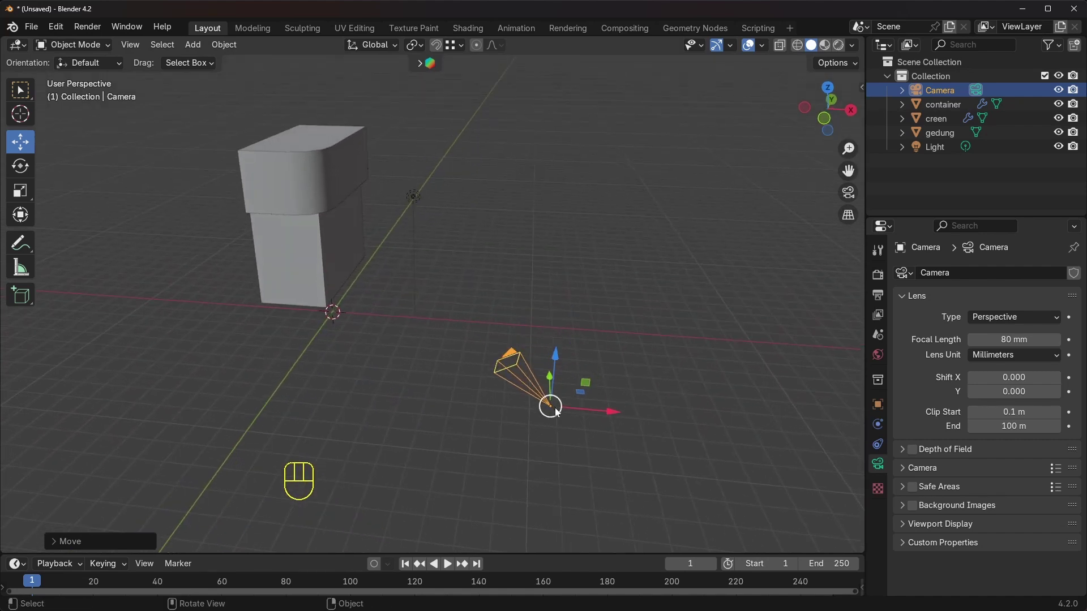
middle_drag(553, 395, 328, 232)
middle_drag(648, 325, 604, 355)
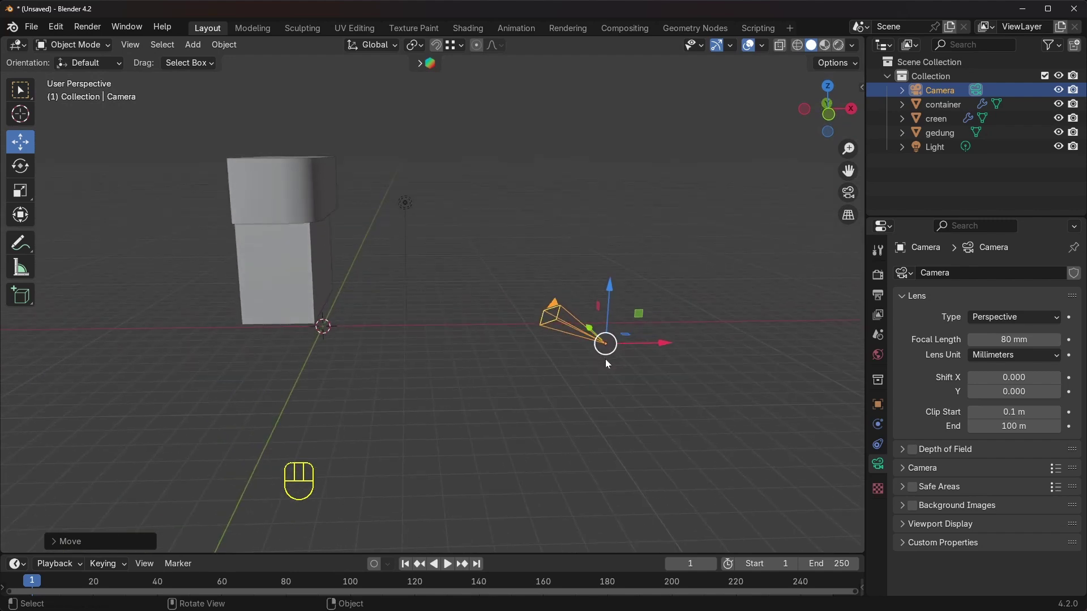
key(ctrl+z)
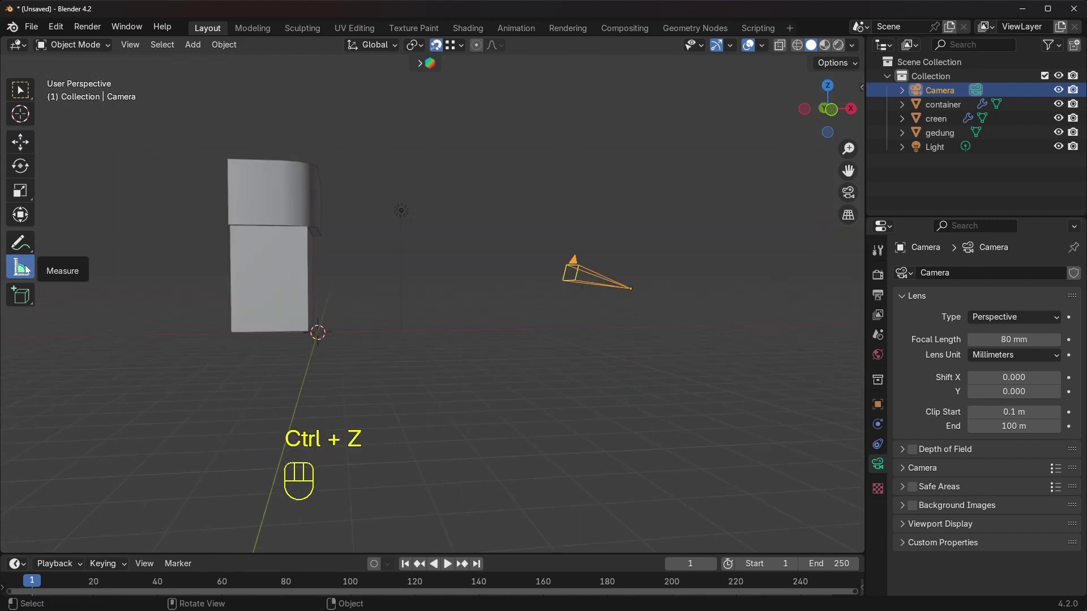
Measure the distance from the screen's lower rounded corner to the camera with vertex snapping, and delete the ruler.
middle_drag(497, 260, 320, 242)
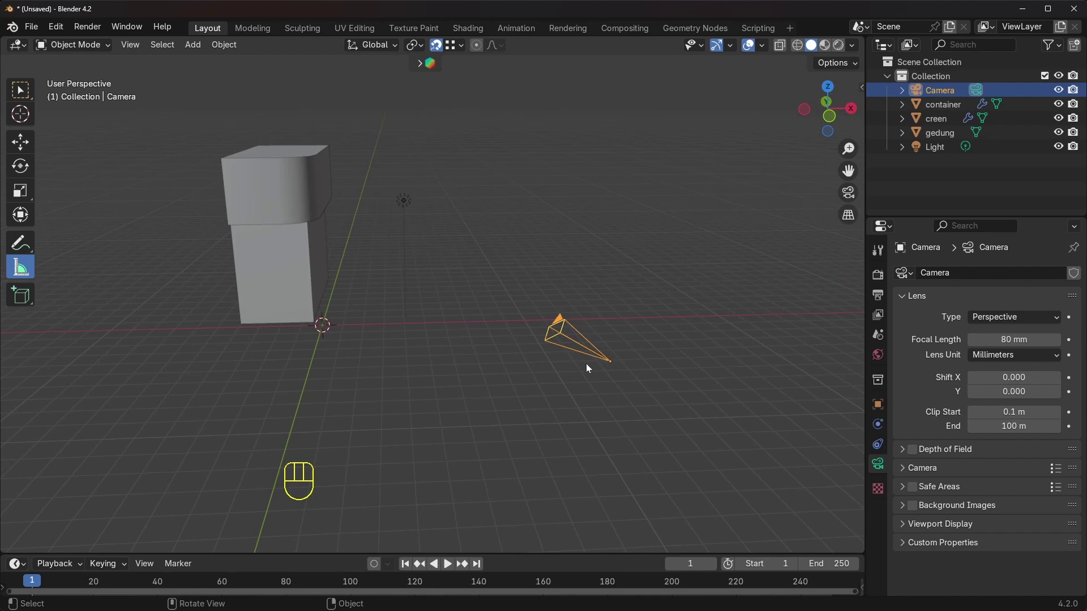
middle_drag(586, 365, 582, 364)
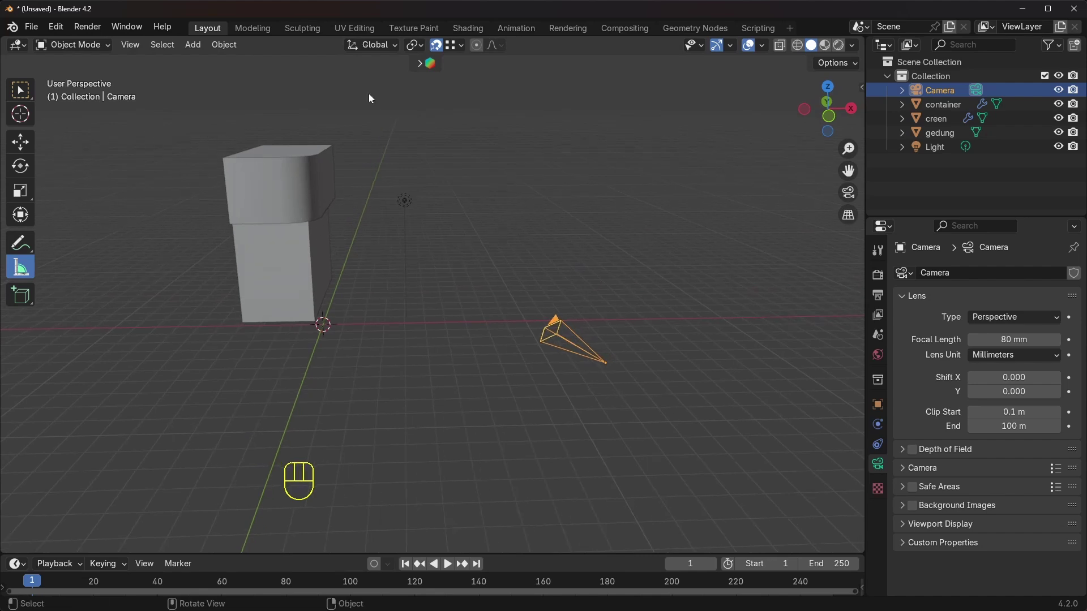
click(451, 45)
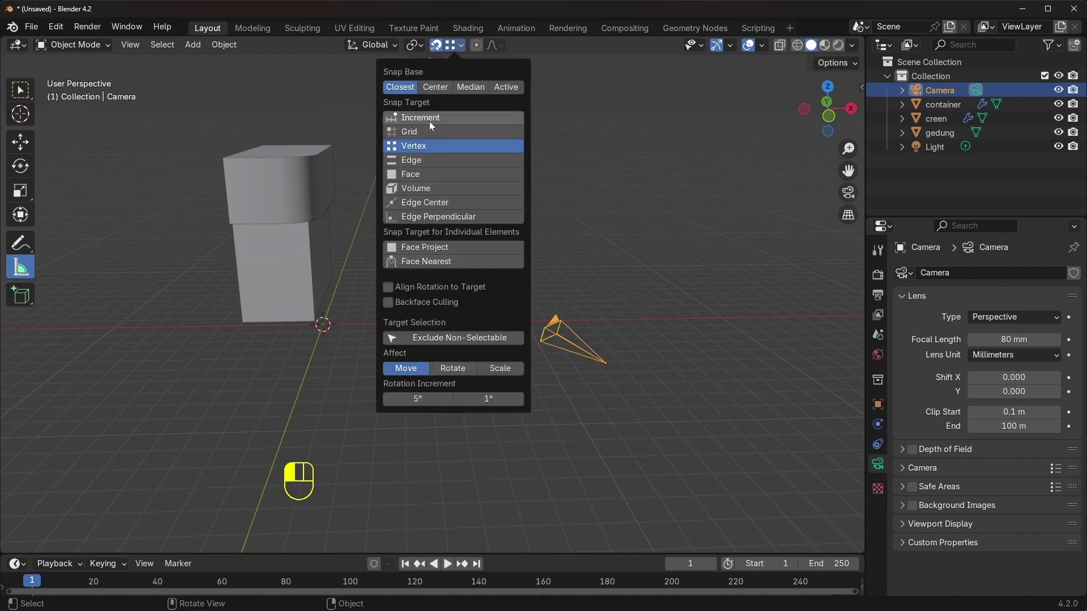
middle_drag(509, 284, 303, 232)
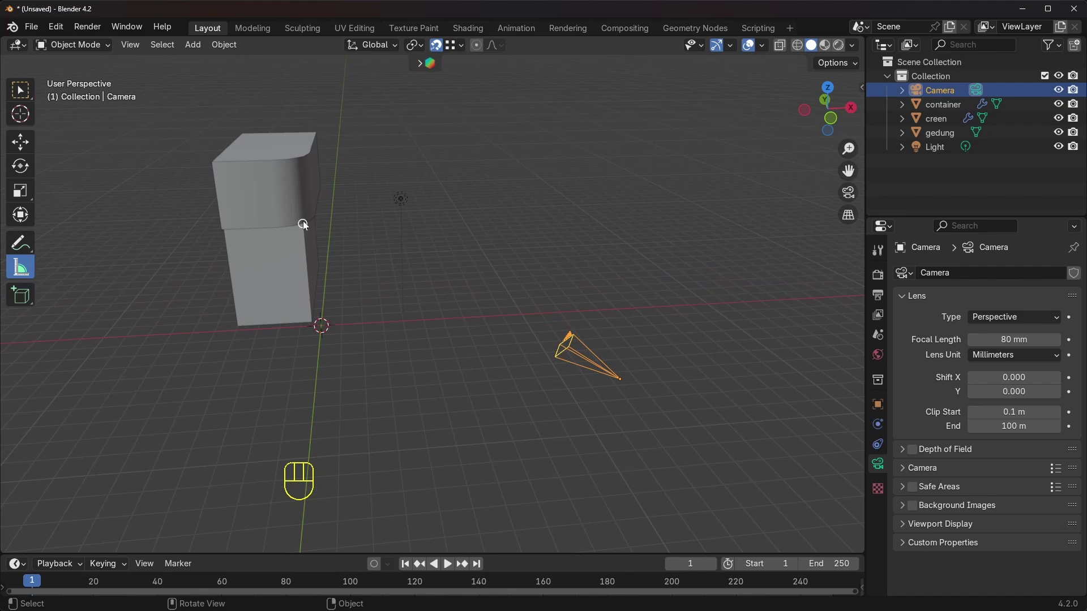
drag(309, 222, 621, 380)
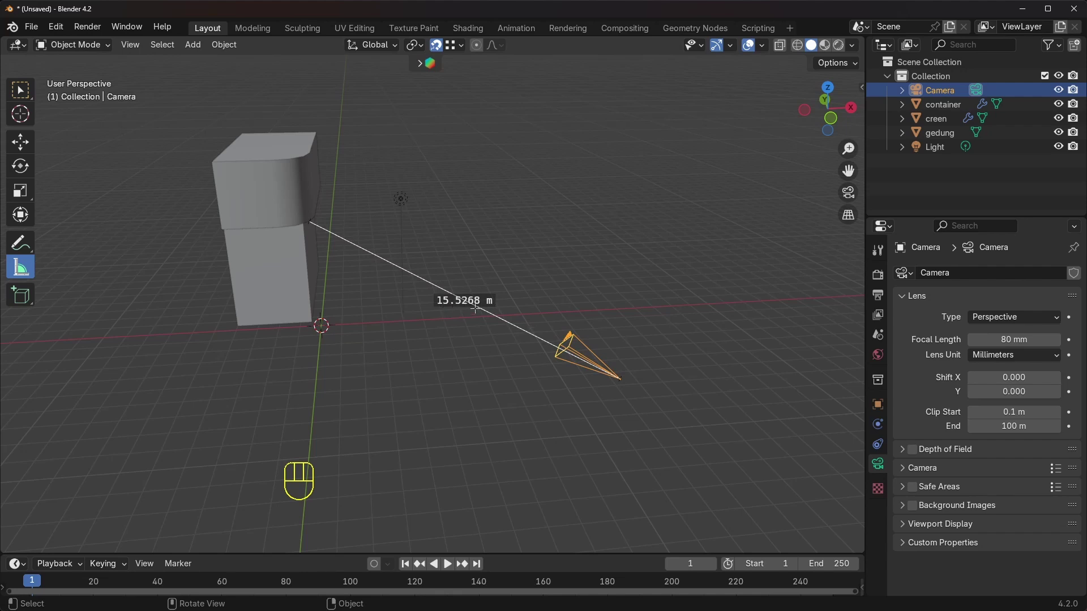
middle_drag(582, 330, 342, 208)
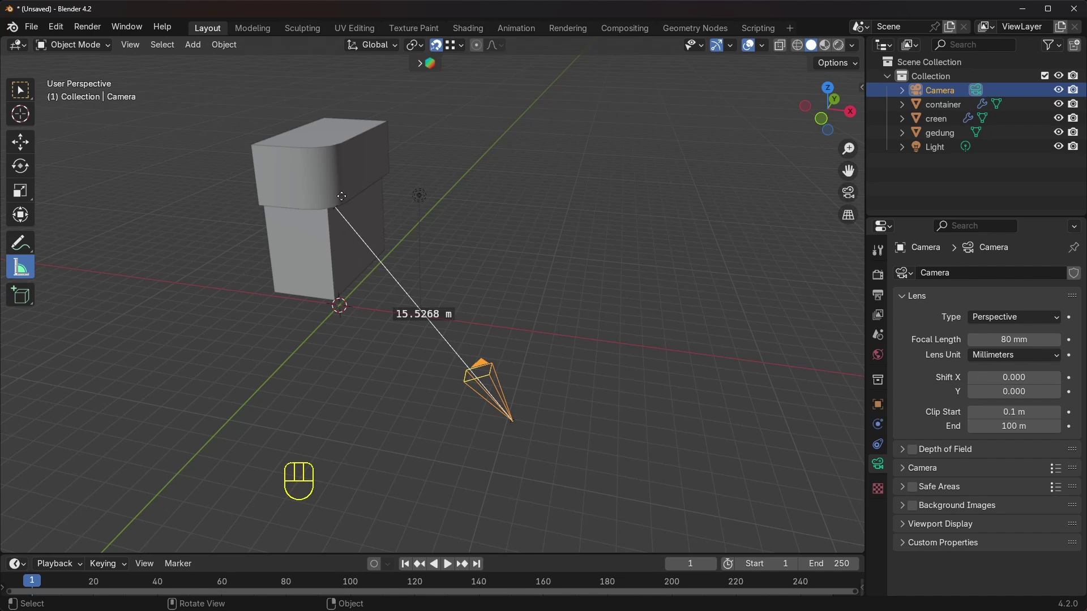
middle_drag(509, 417, 516, 407)
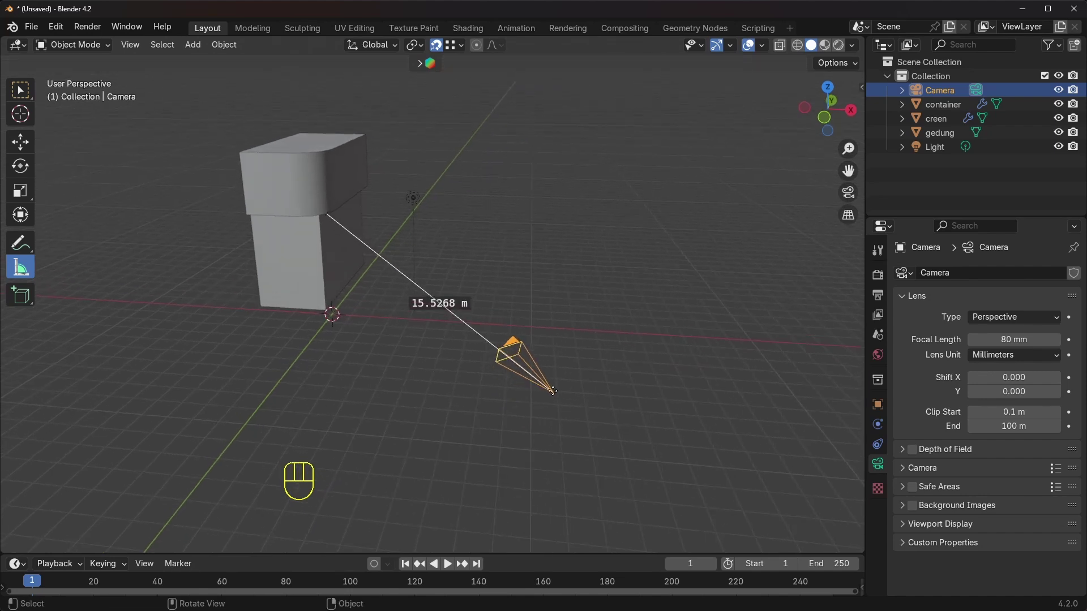
drag(563, 392, 504, 398)
key(x)
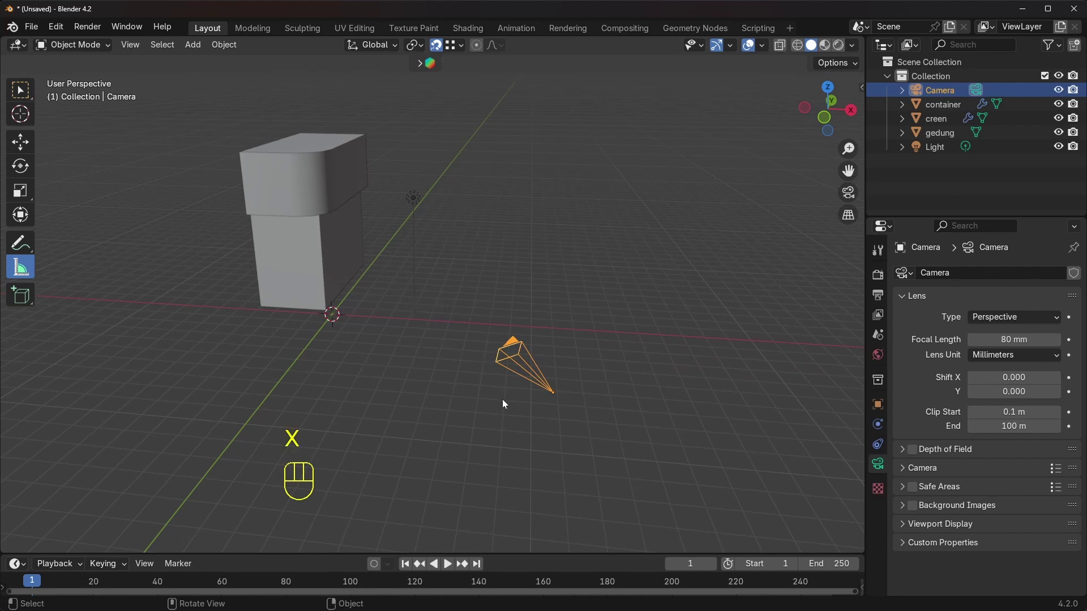
Switch back to the selection tool and set the camera's Z location to 1.8 m.
click(22, 93)
middle_drag(513, 297, 582, 278)
middle_drag(577, 327, 569, 320)
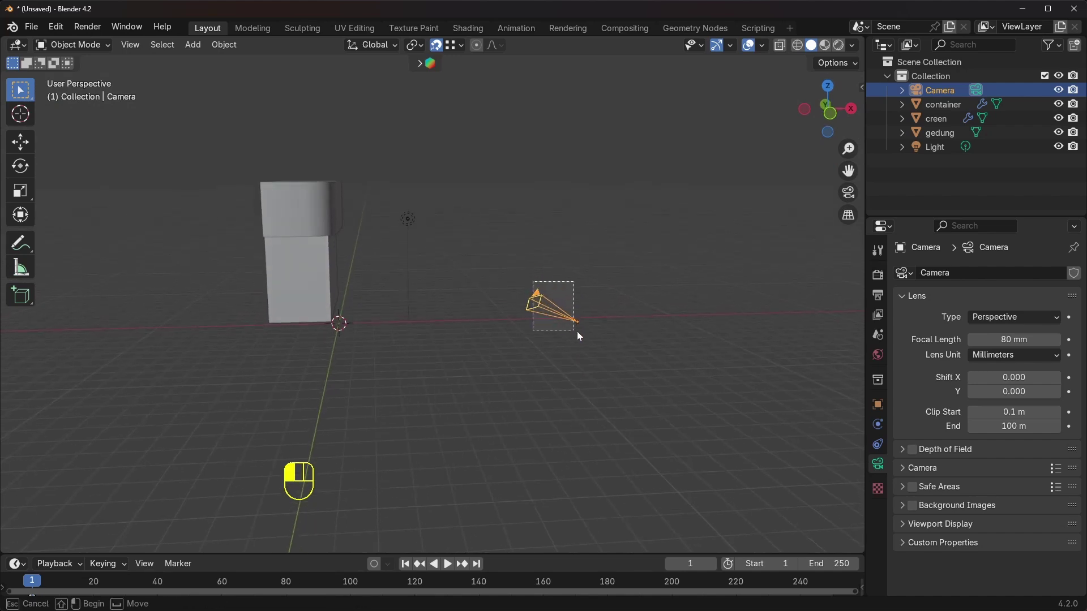
key(n)
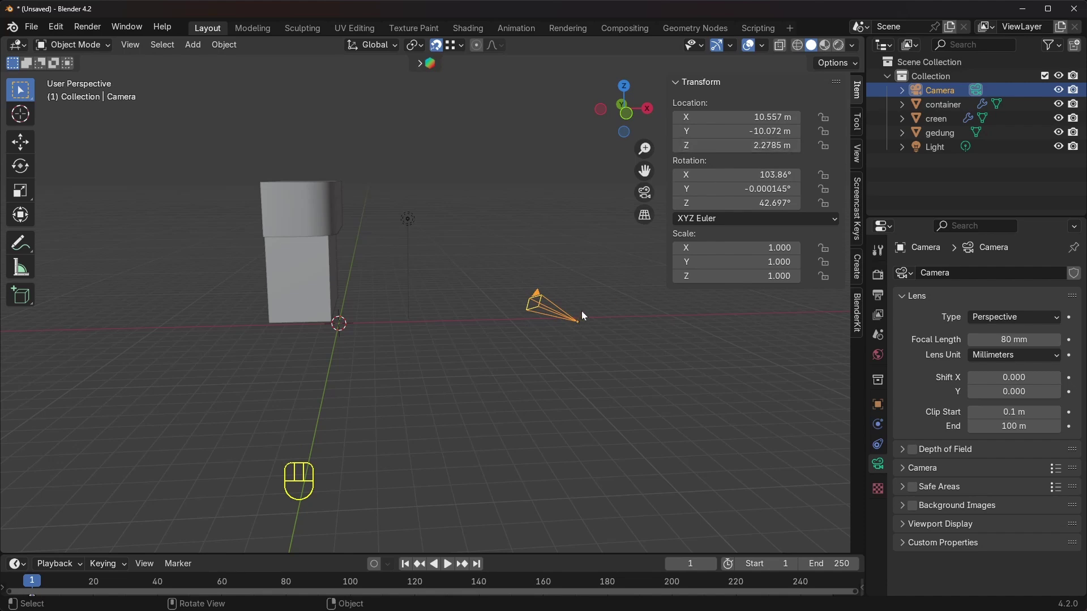
middle_drag(600, 272, 575, 269)
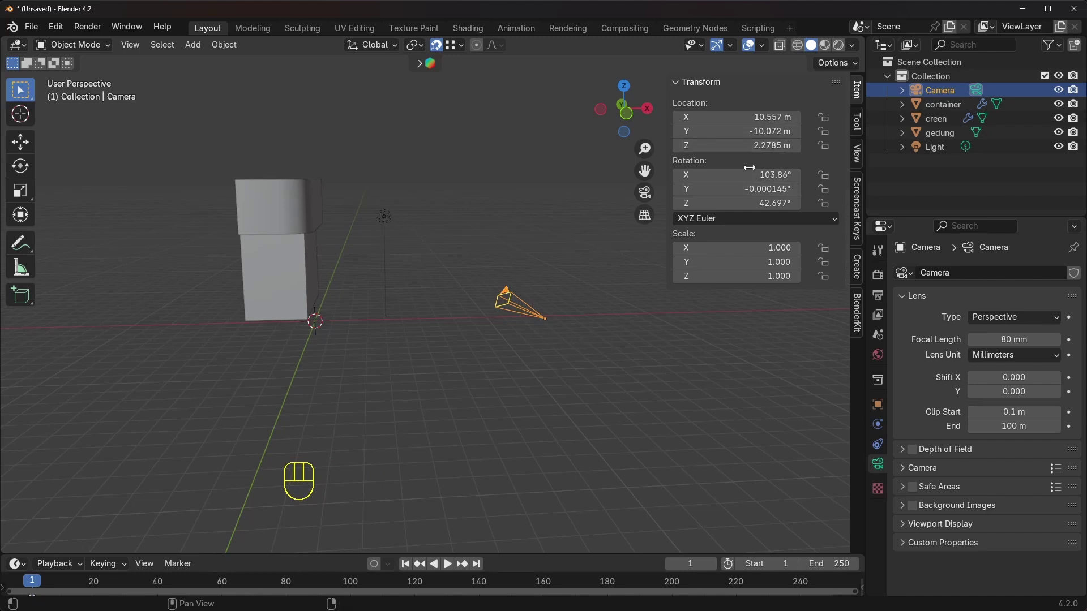
click(736, 145)
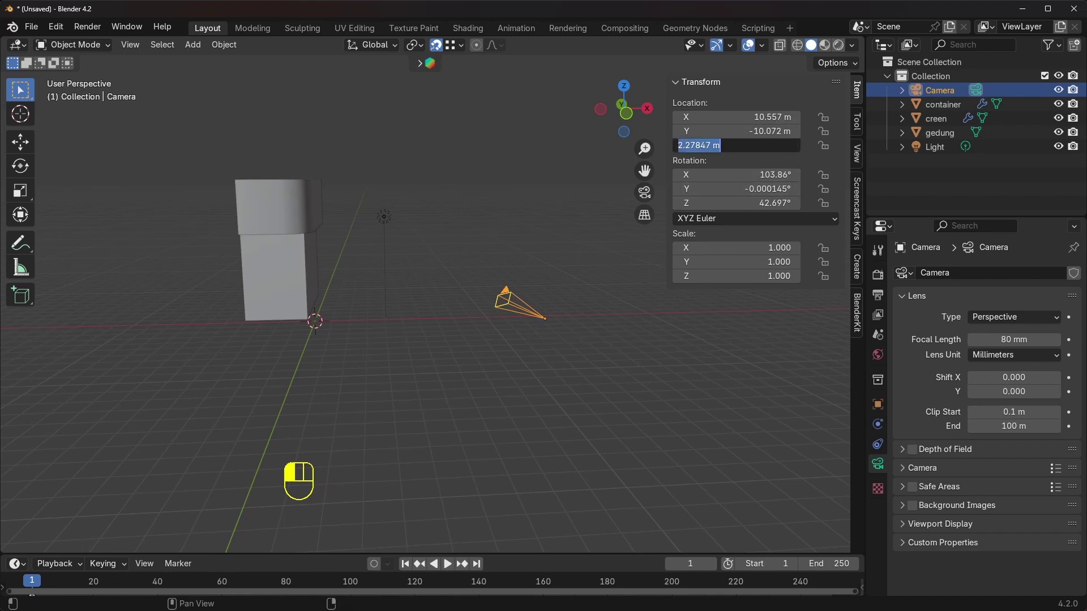
text(1.)
key(Return)
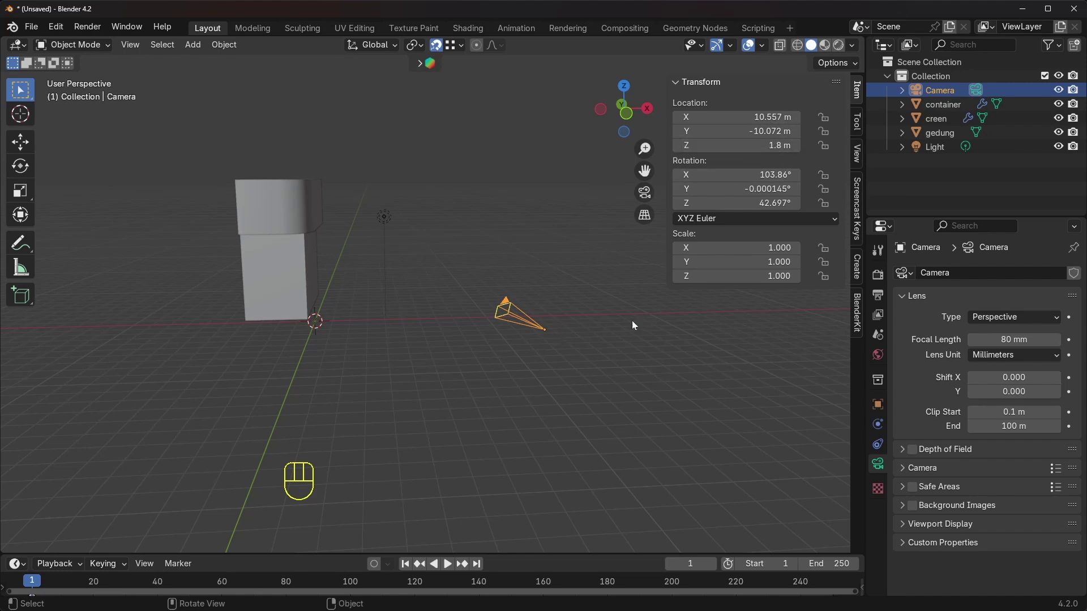
Return to the camera view and use Walk Navigation to tilt the camera up until the whole screen fits the frame.
click(645, 192)
key(n)
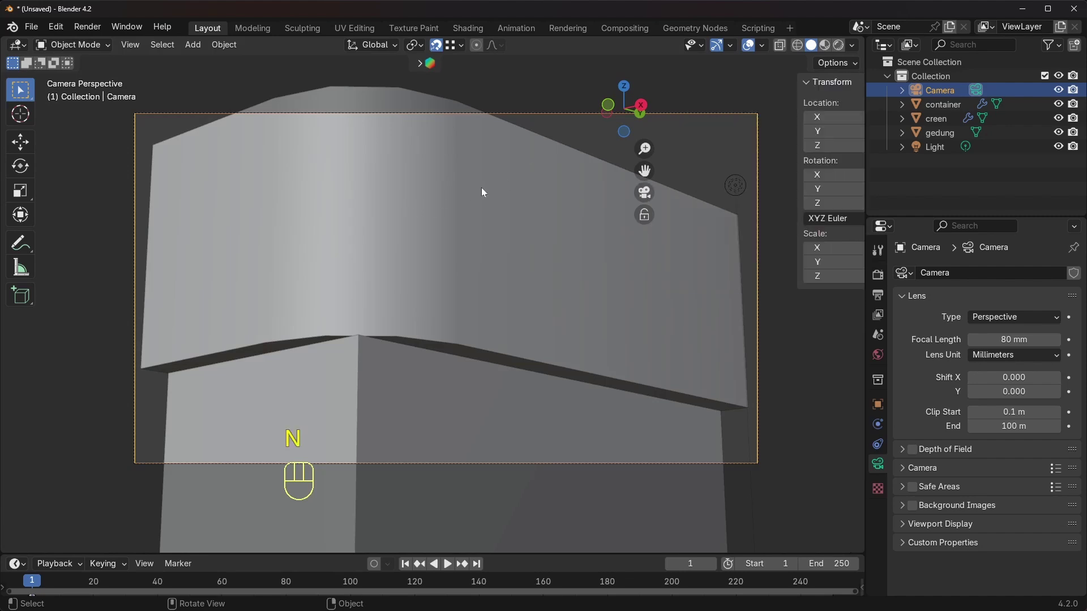
key(q)
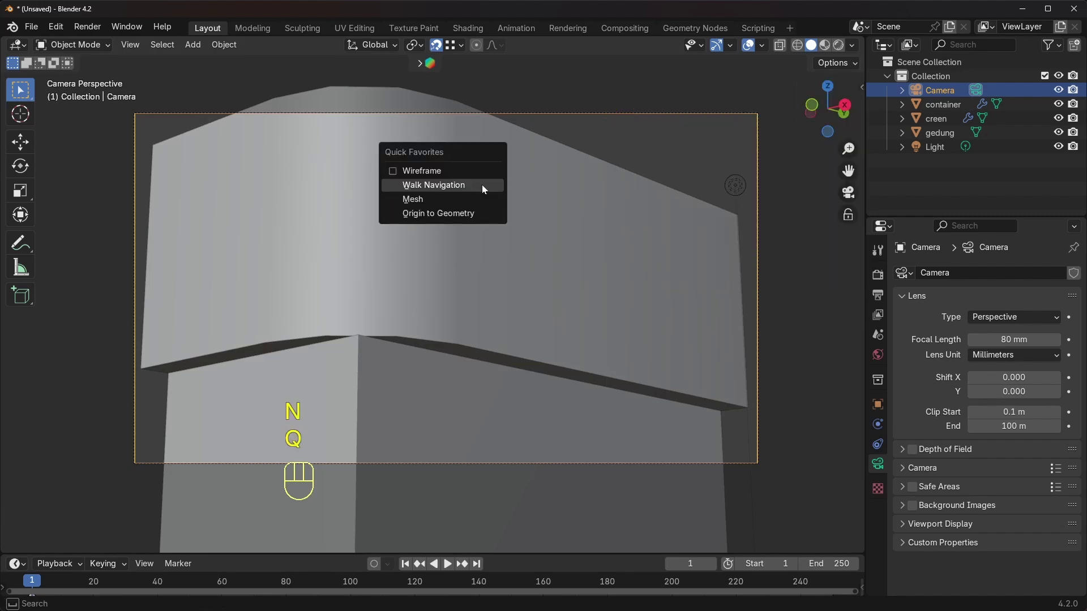
click(481, 184)
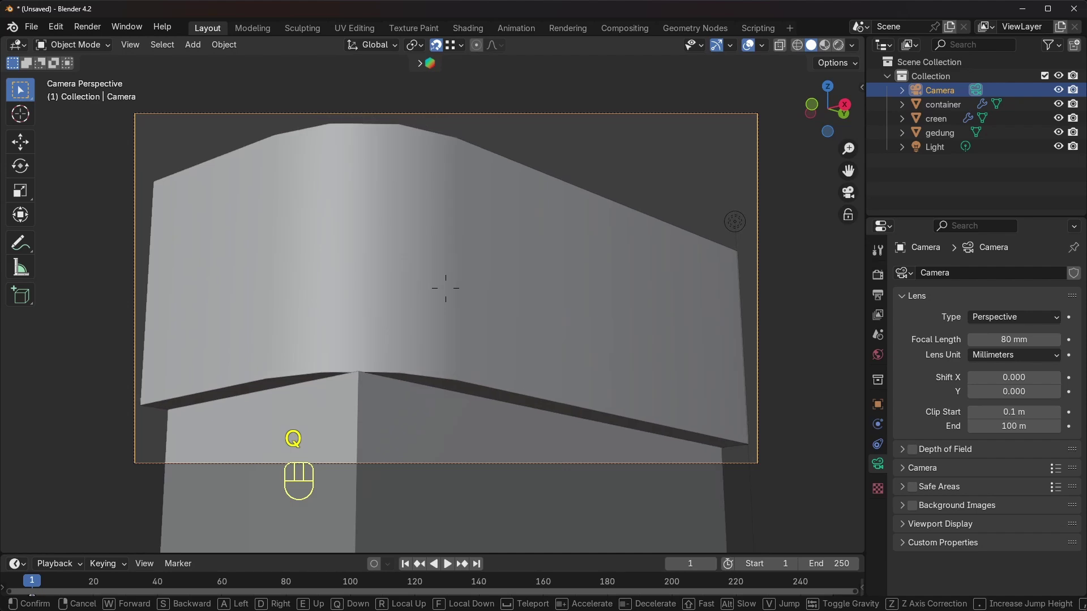
click(445, 288)
Leave the camera view and select the creen object on top of the building.
middle_drag(539, 235, 488, 293)
scroll(471, 255, up, 4)
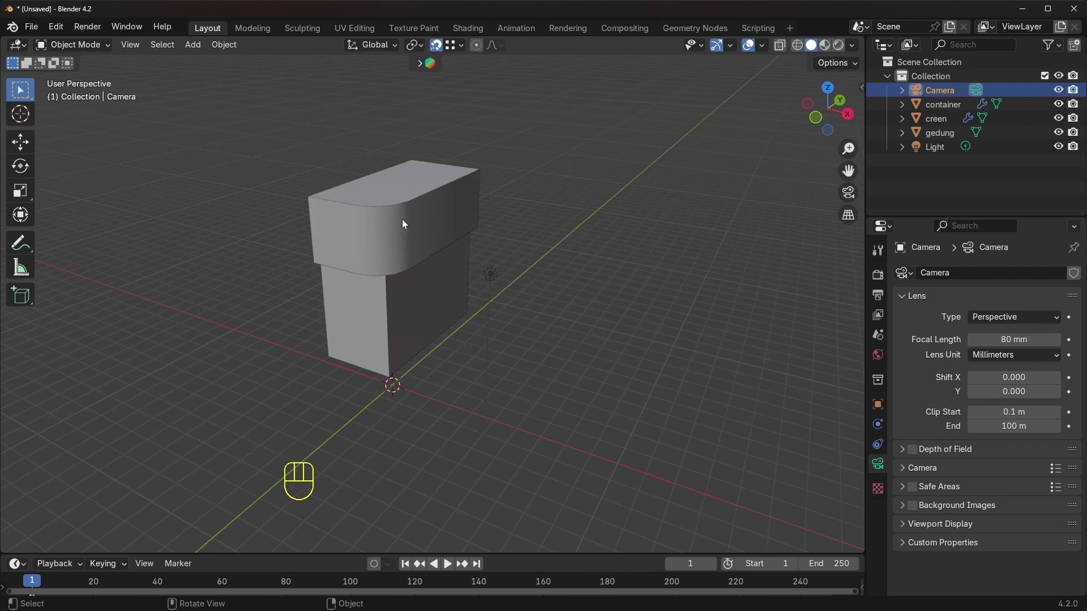
shift+middle_drag(402, 219, 407, 236)
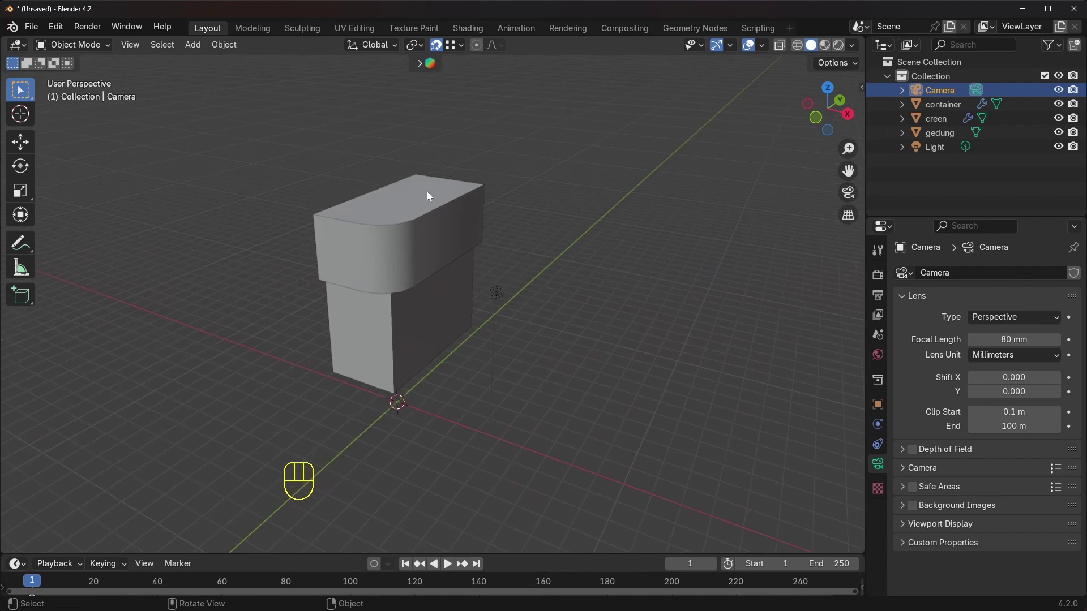
click(437, 227)
scroll(437, 232, up, 1)
scroll(474, 226, down, 1)
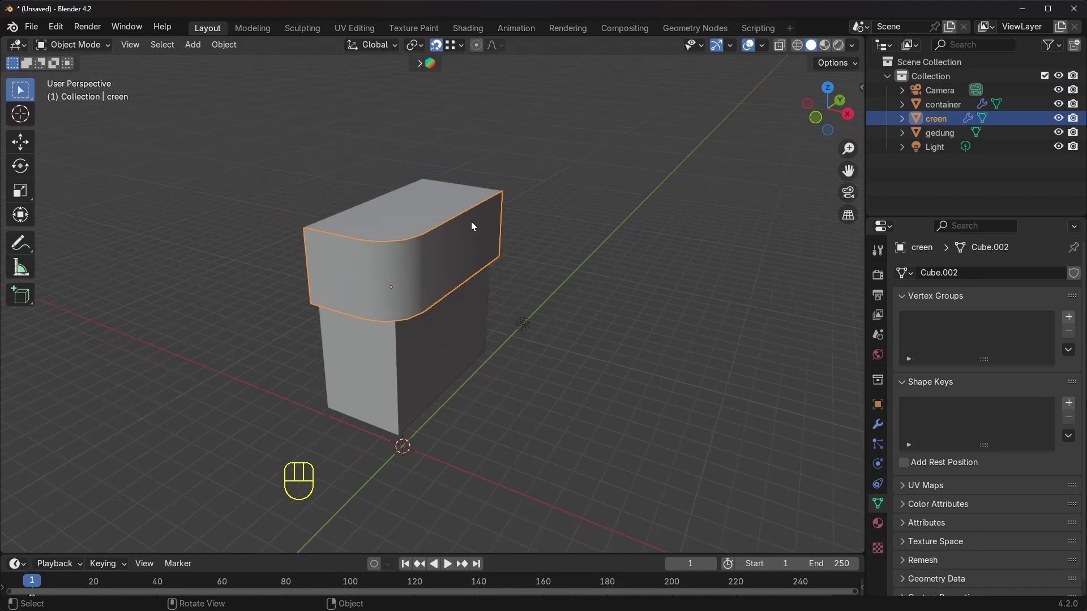
Append the mobil collection from mobil saja.blend into the scene and collapse it in the outliner.
click(32, 28)
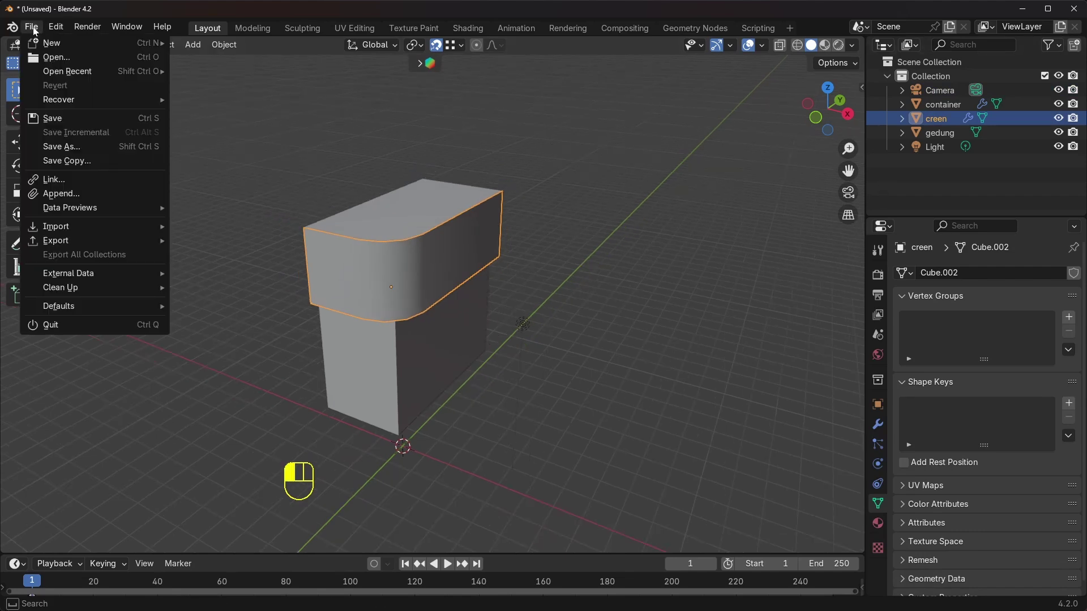
click(61, 194)
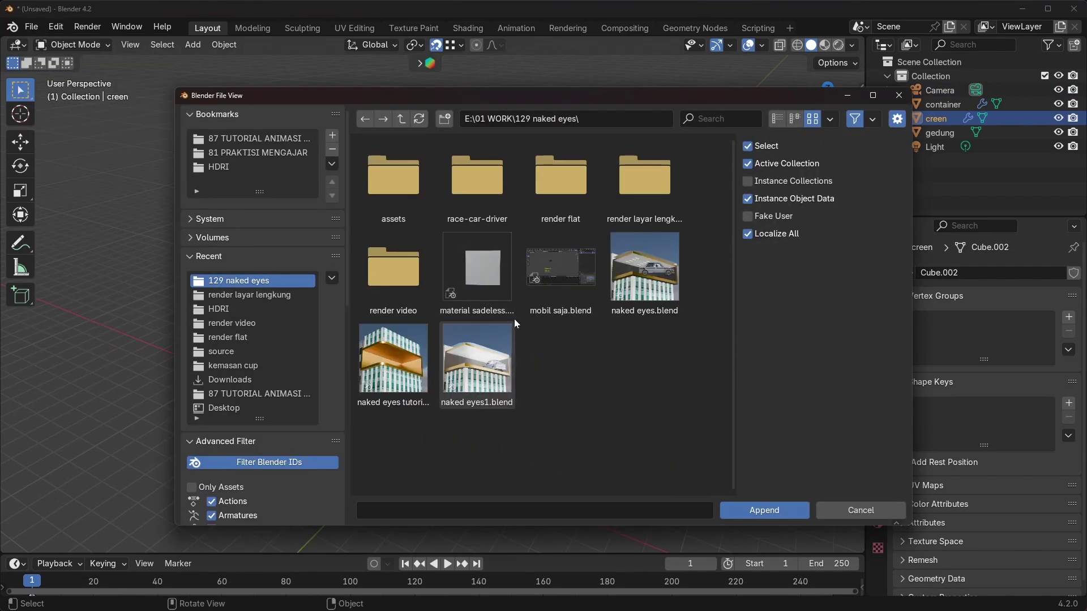
click(552, 307)
click(794, 510)
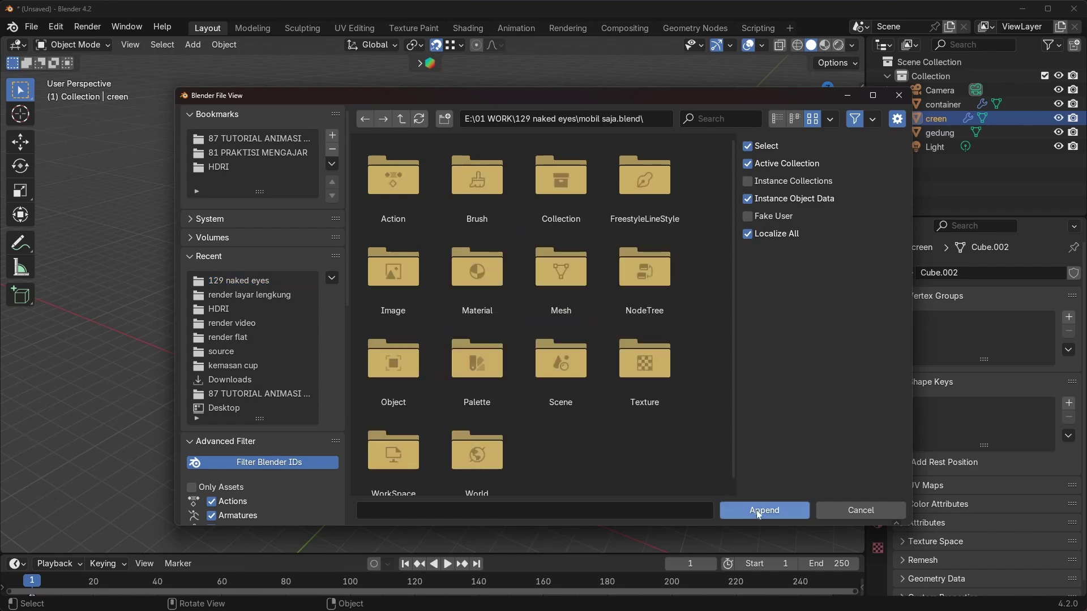
click(558, 186)
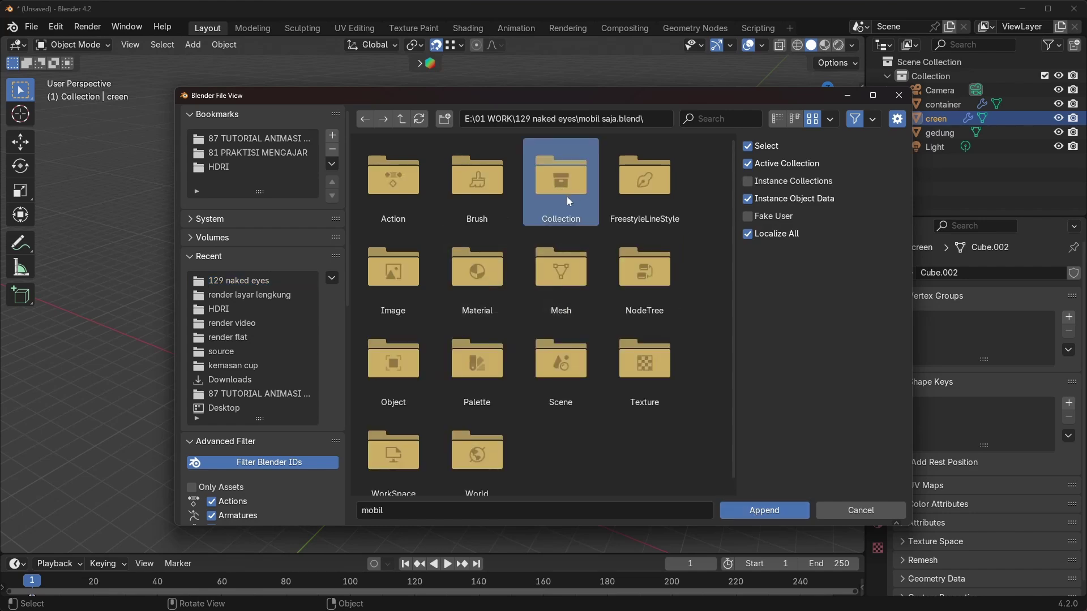
double_click(562, 182)
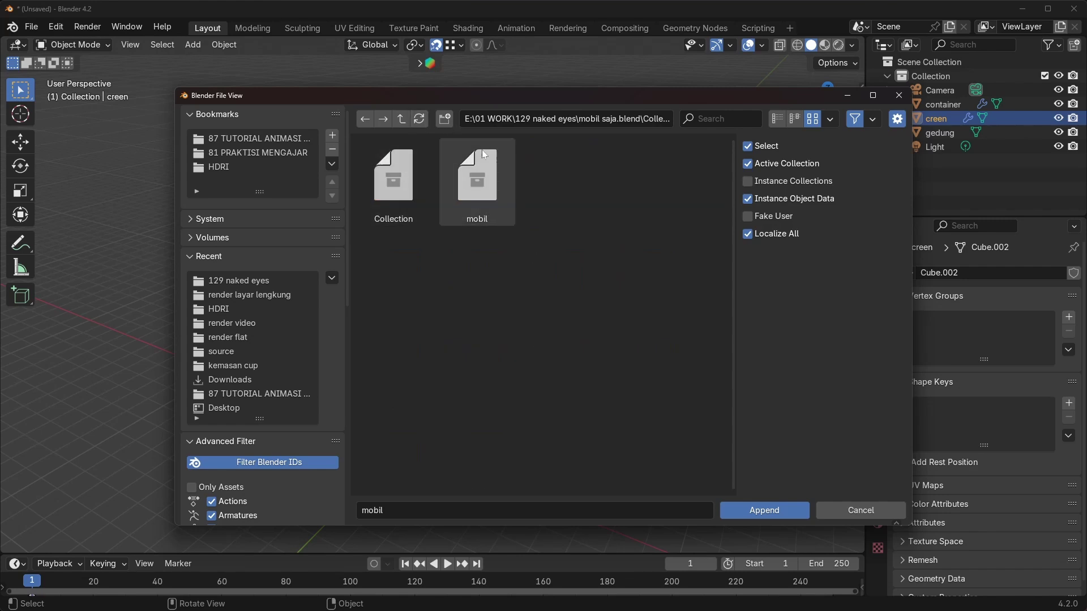
click(486, 198)
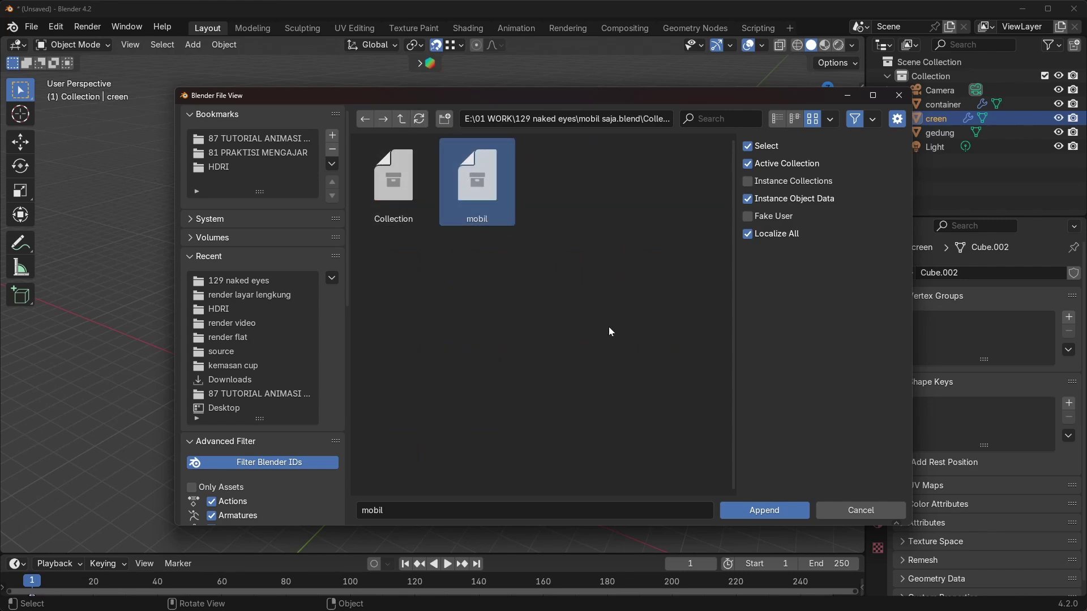
click(764, 510)
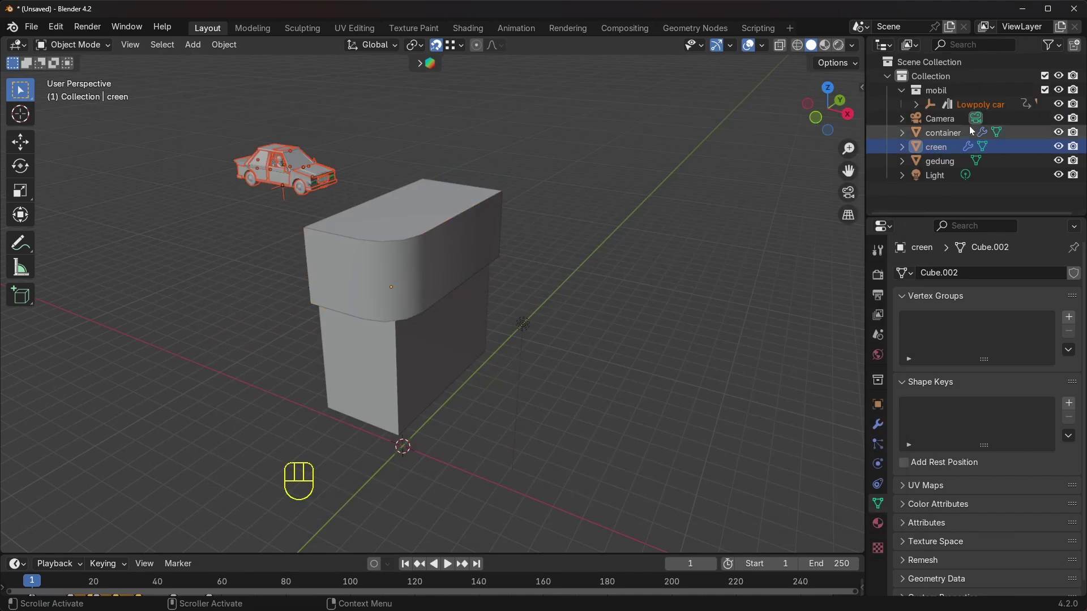
click(894, 94)
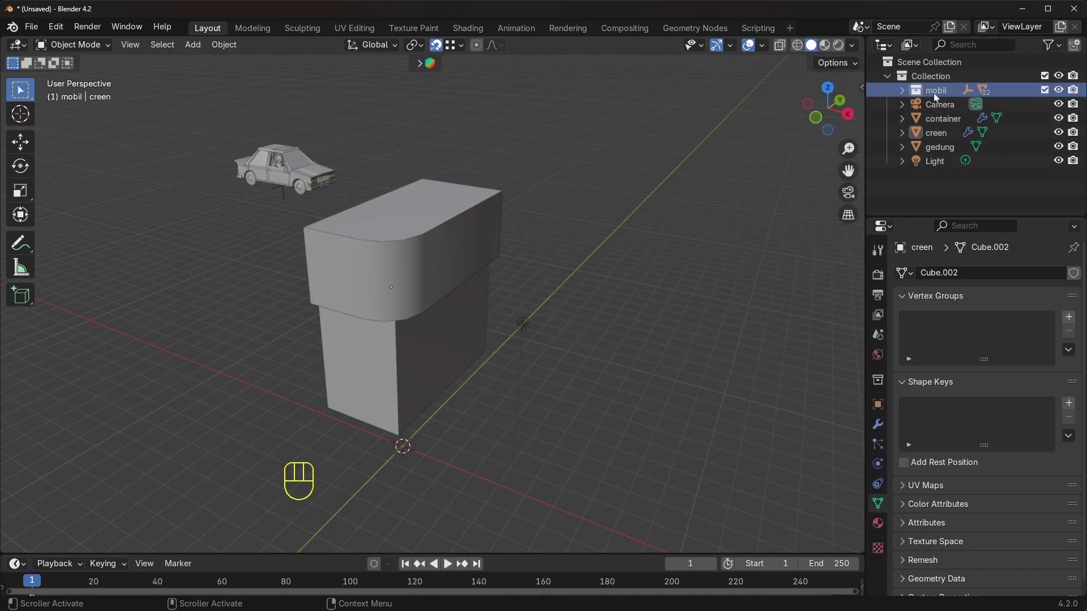
Enlarge the timeline area and scrub to frame 6 to preview the car's movement.
middle_drag(616, 365, 587, 296)
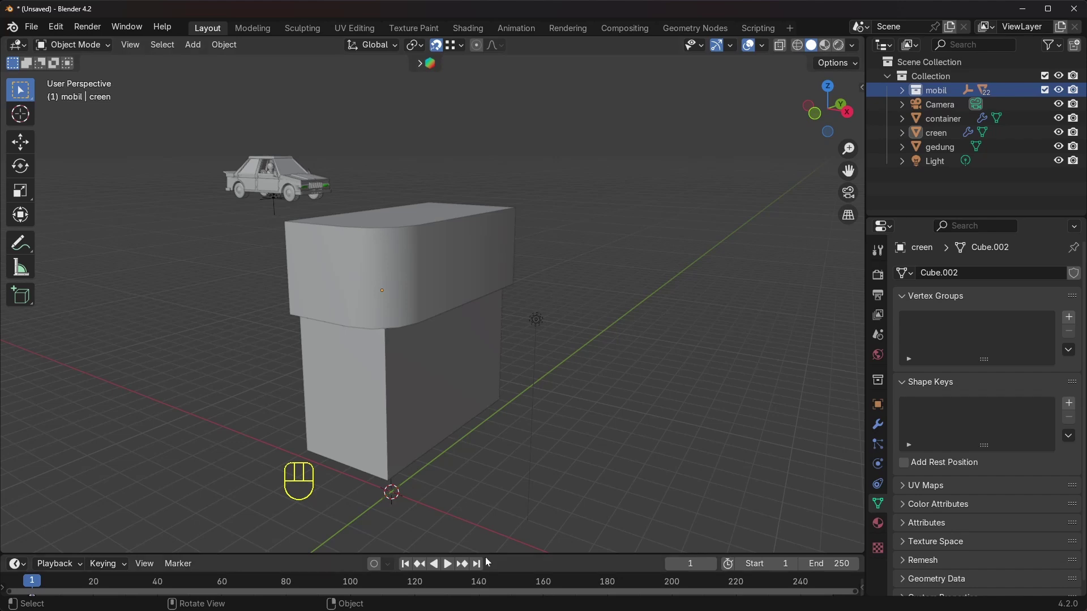
drag(488, 555, 487, 490)
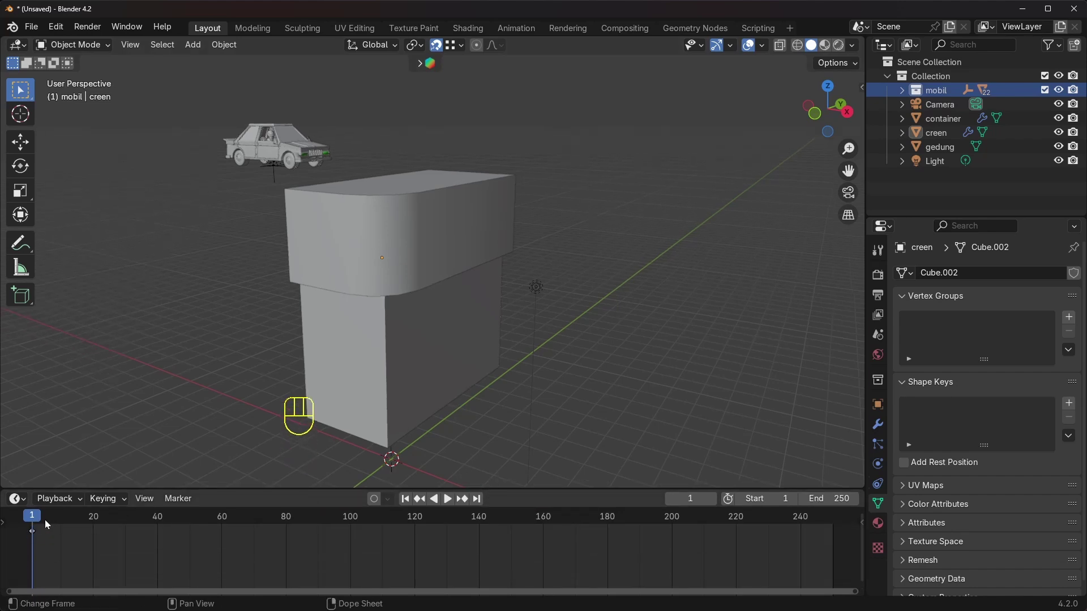
mouse_move(35, 523)
mouse_down()
mouse_move(123, 521)
mouse_move(49, 525)
mouse_up()
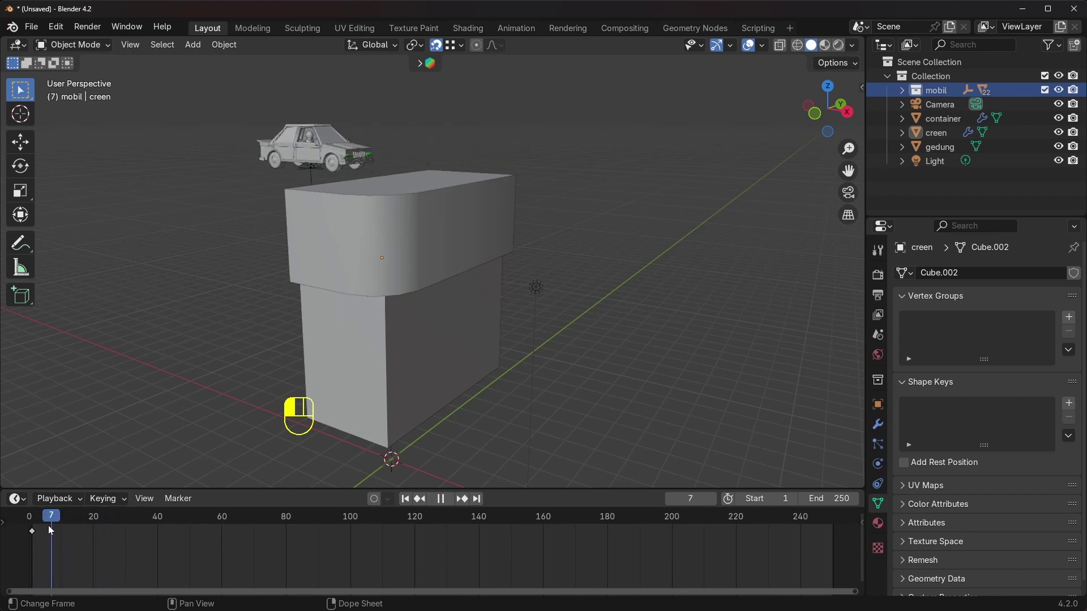
Show the MeasureIt dimensions on the building and screen, inspect them, and hide them again.
click(417, 214)
click(373, 365)
middle_drag(393, 342, 439, 294)
key(n)
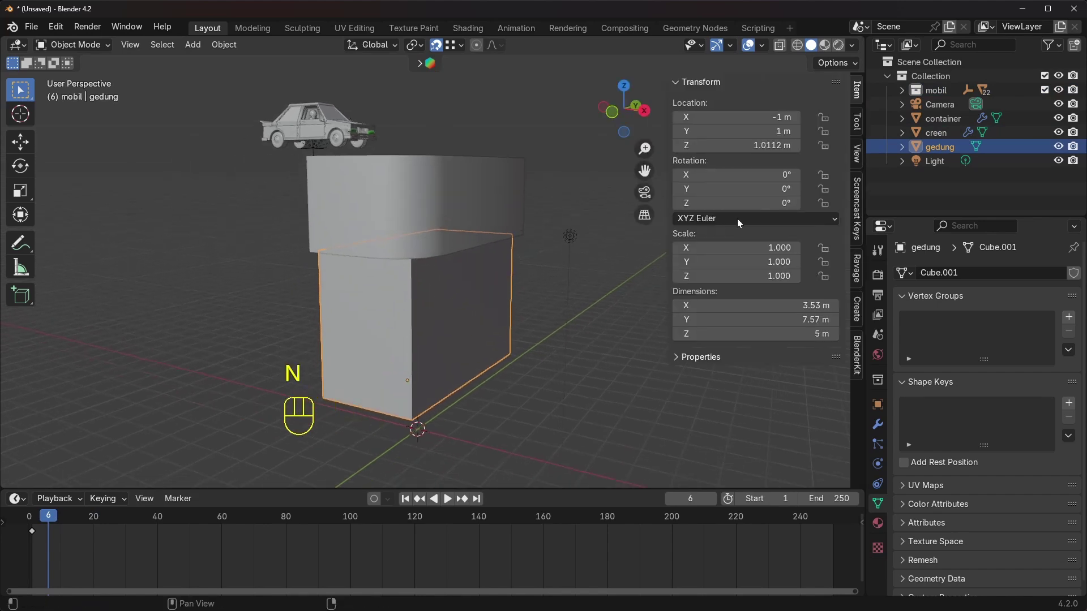
click(858, 163)
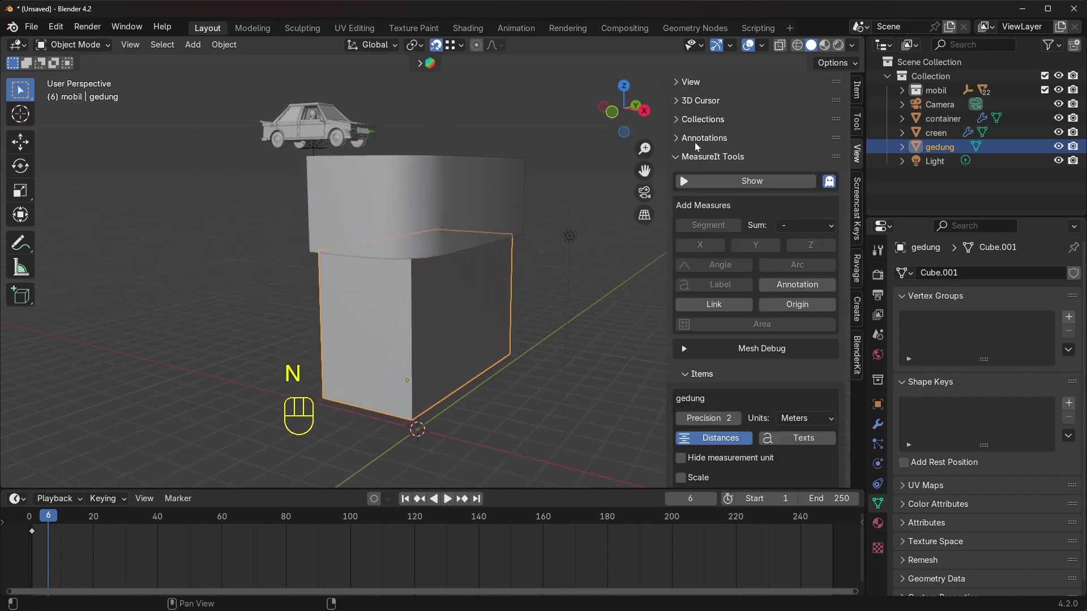
click(692, 180)
middle_drag(403, 398, 438, 277)
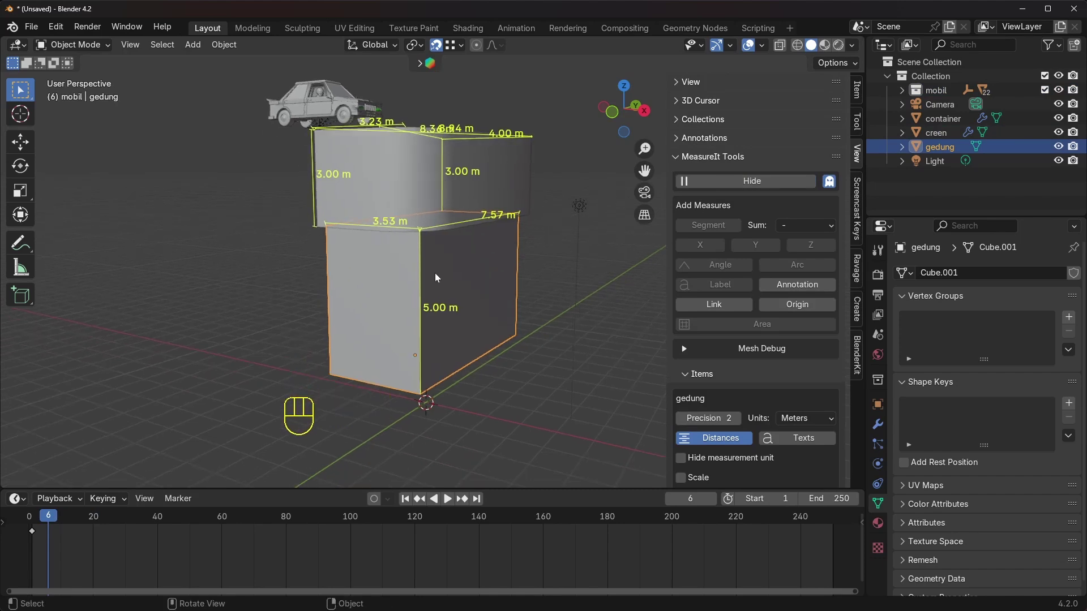
middle_drag(431, 315, 429, 272)
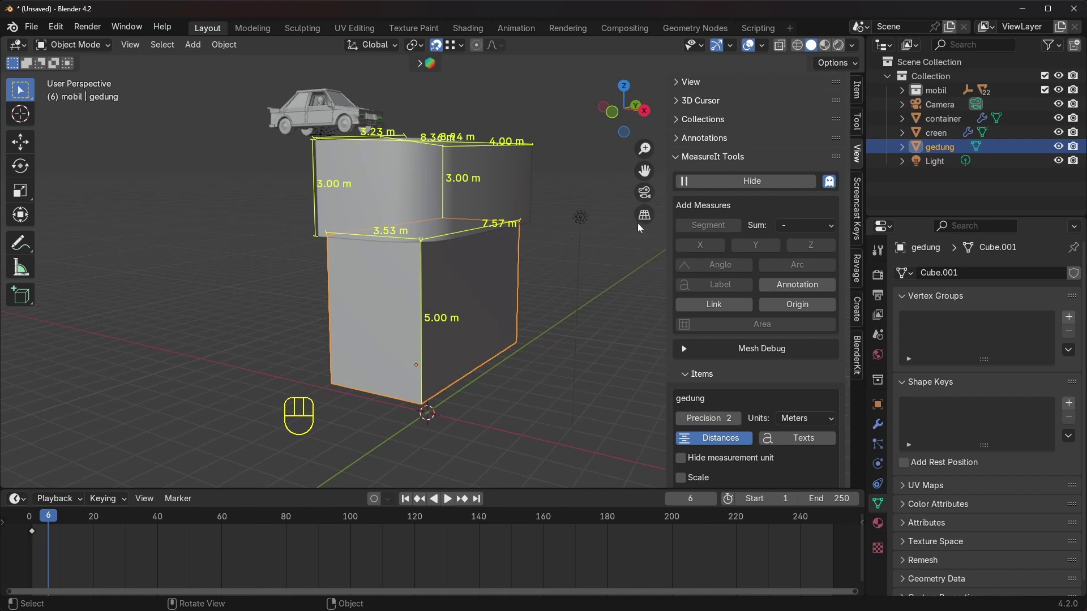
click(699, 185)
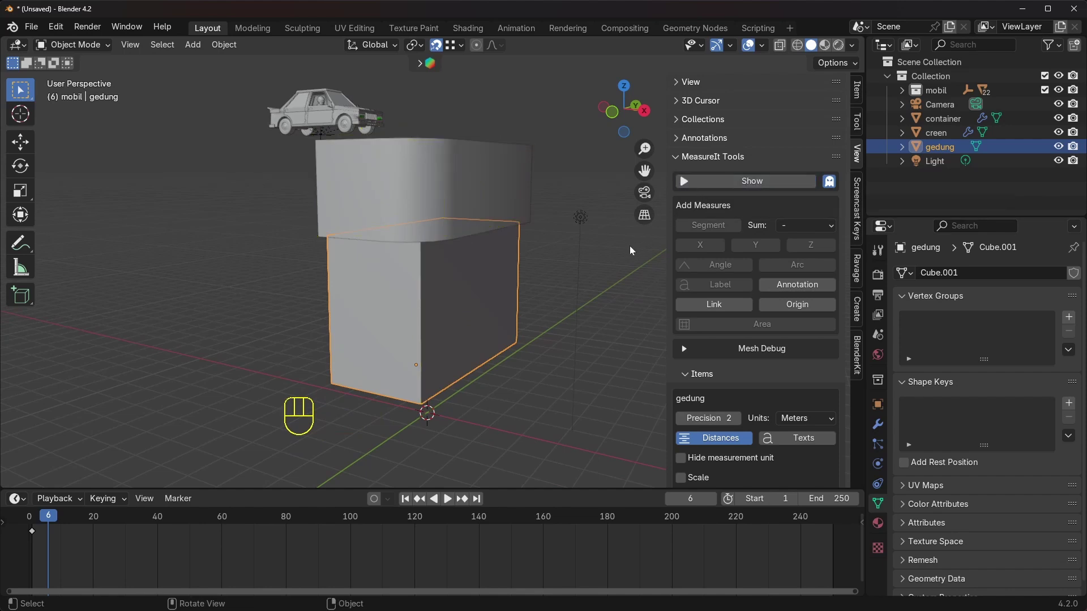
key(n)
Select the car's Lowpoly car empty and expand the Delta Transform values in its object properties.
middle_drag(458, 234, 368, 199)
click(368, 182)
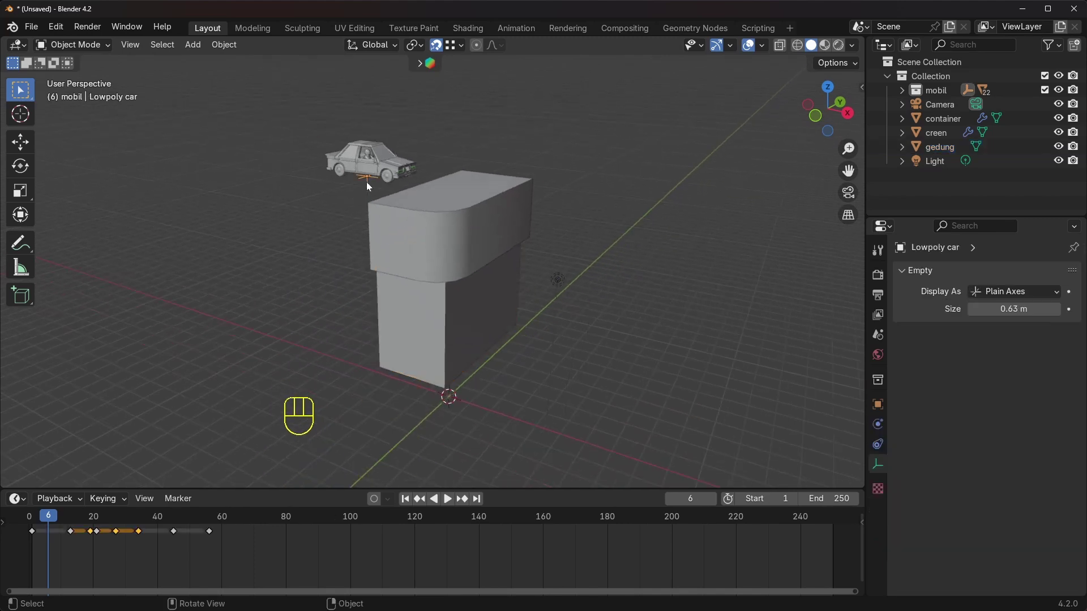
scroll(385, 192, up, 2)
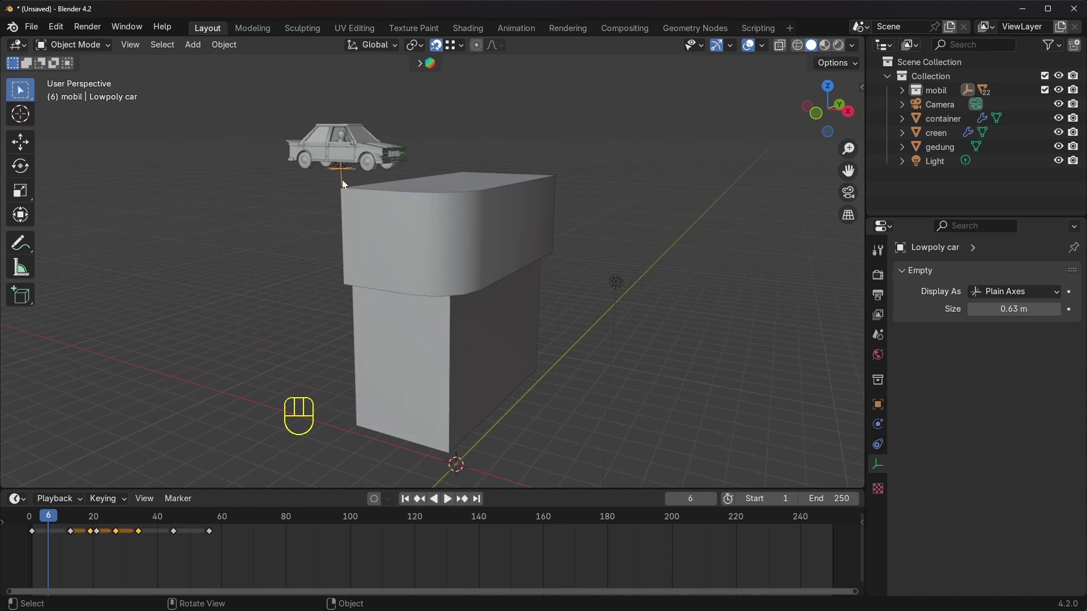
shift+middle_drag(342, 179, 437, 224)
scroll(421, 208, up, 2)
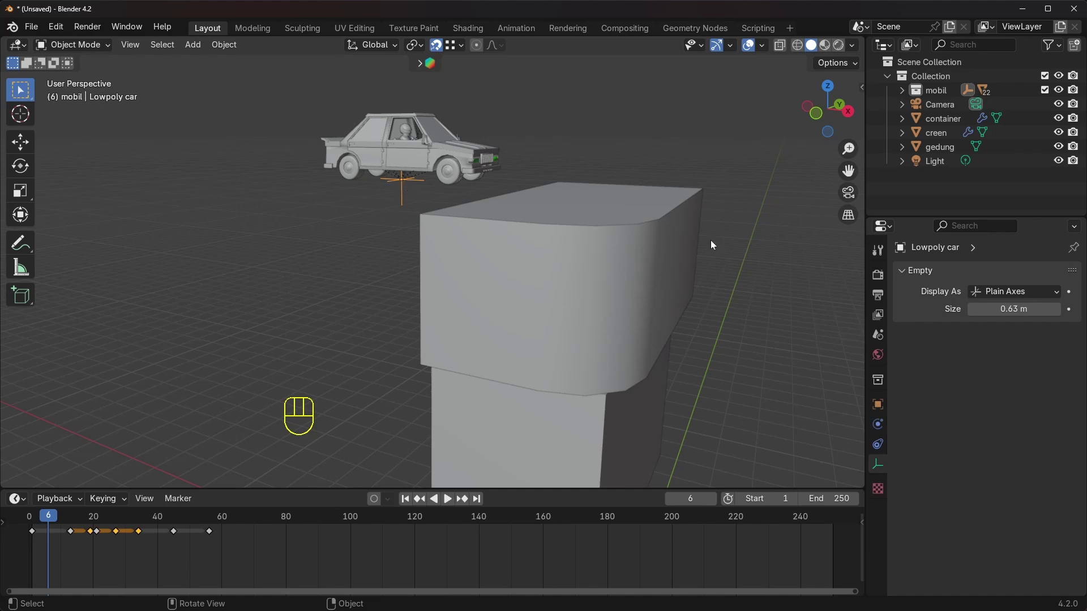
scroll(441, 240, down, 4)
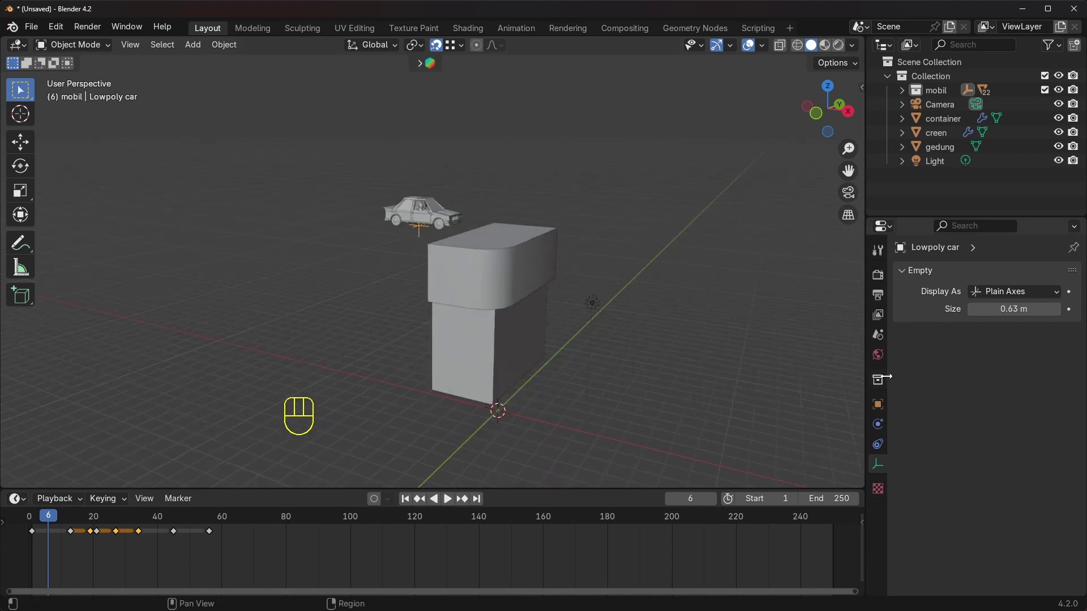
click(878, 404)
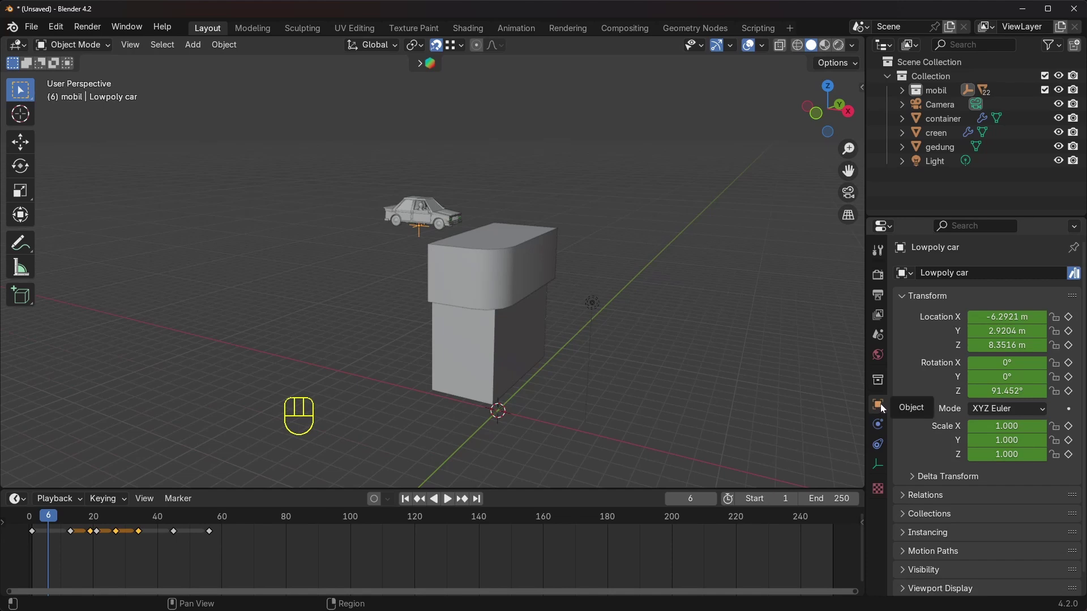
click(918, 479)
scroll(930, 464, down, 5)
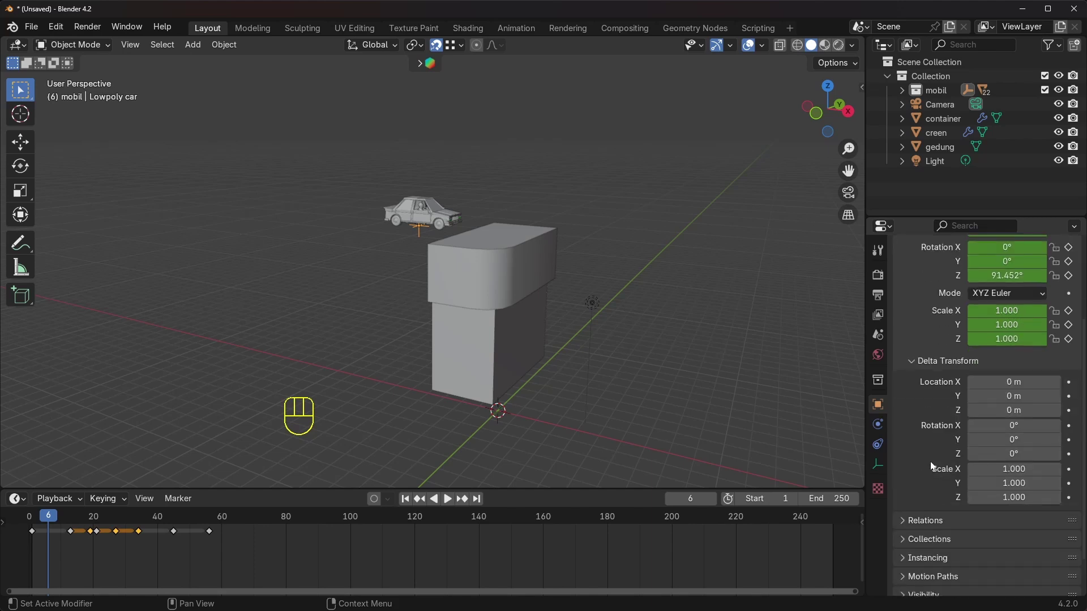
Set the car's delta location to about 1.49 m in X and -2.88 m in Z, scrubbing the animation to check its placement.
middle_drag(539, 360, 585, 324)
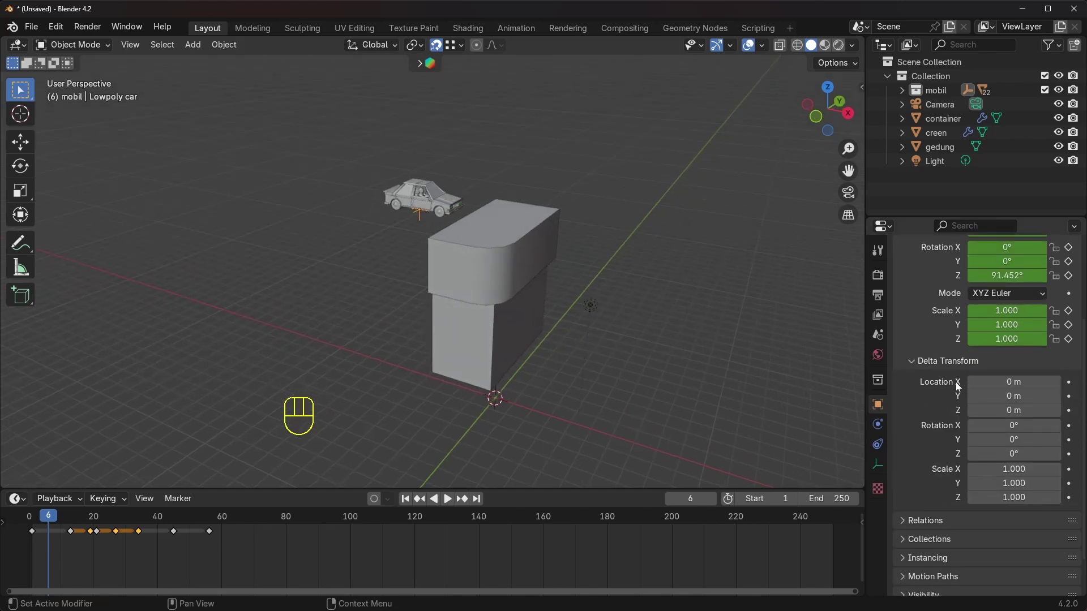
drag(1013, 382, 1054, 382)
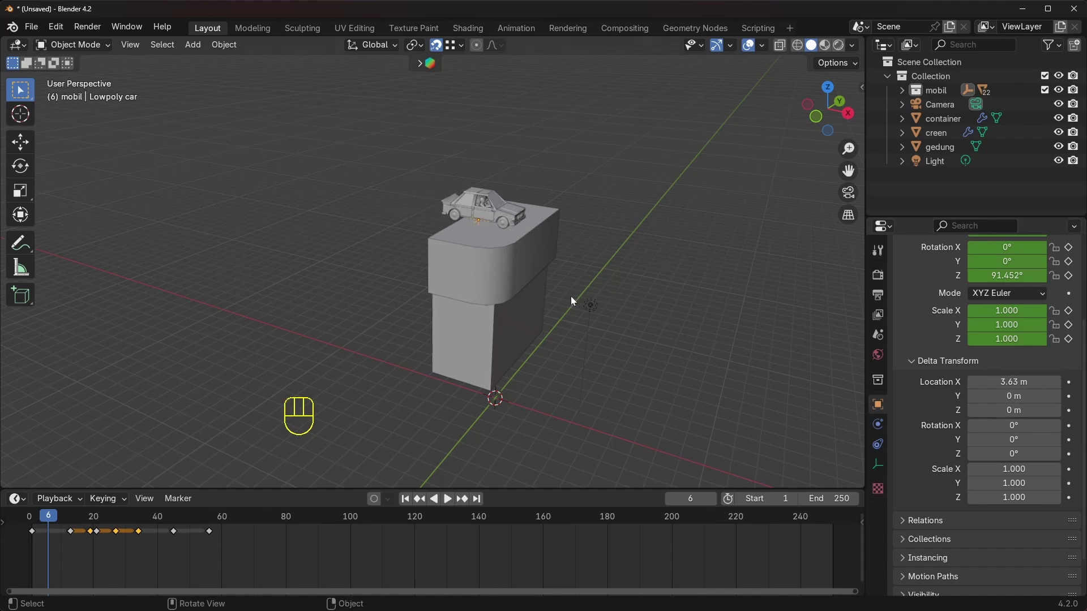
middle_drag(571, 297, 159, 459)
drag(50, 516, 106, 525)
middle_drag(416, 436, 640, 322)
drag(1013, 382, 996, 382)
middle_drag(470, 271, 584, 310)
drag(1013, 410, 1006, 411)
Go to frame 12 and hide the creen object that covers the container's interior.
scroll(629, 319, up, 3)
middle_drag(732, 282, 640, 335)
drag(66, 516, 67, 515)
middle_drag(526, 336, 506, 267)
click(502, 252)
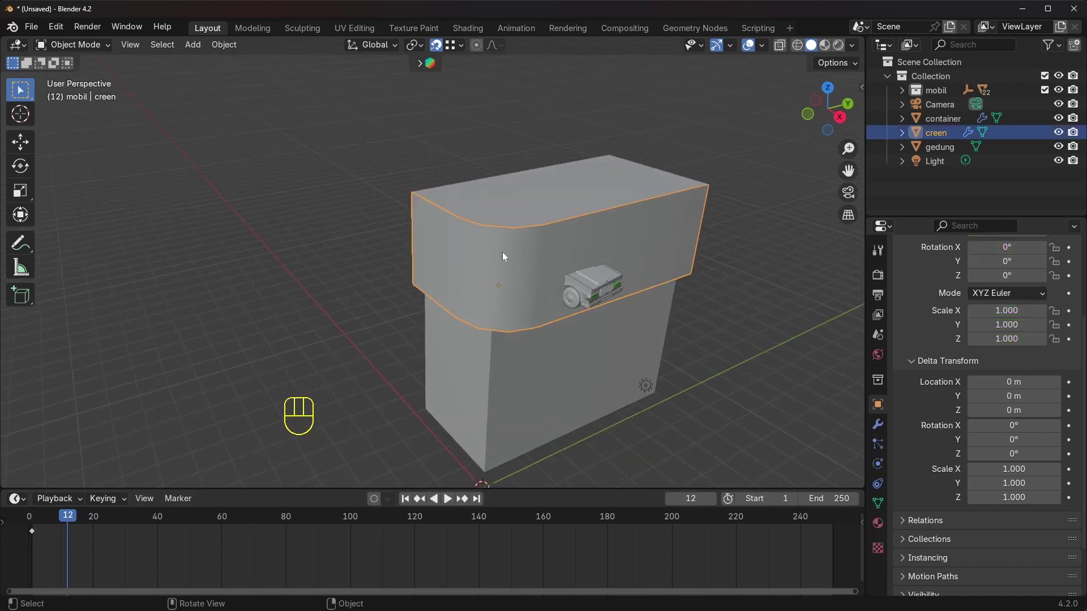
middle_drag(638, 252, 485, 274)
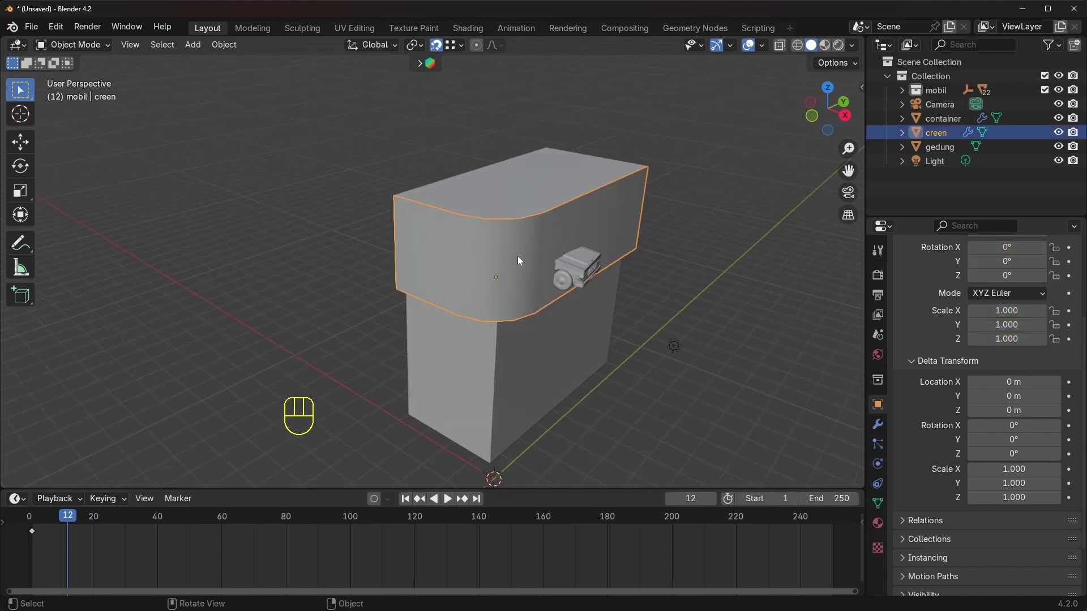
key(h)
Select the car's empty again and, at frame 13, lower its delta location Z to about -3.21 m.
shift+middle_drag(528, 244, 569, 258)
click(542, 281)
click(59, 513)
mouse_move(59, 513)
mouse_down()
mouse_move(28, 511)
mouse_move(70, 517)
mouse_up()
middle_drag(430, 294, 455, 265)
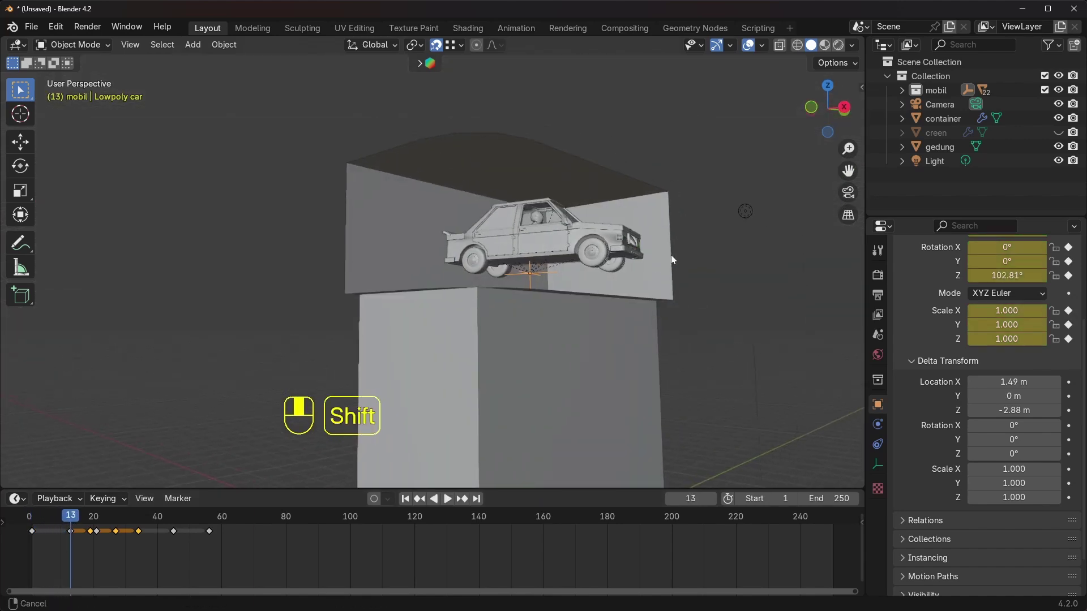
scroll(978, 354, down, 2)
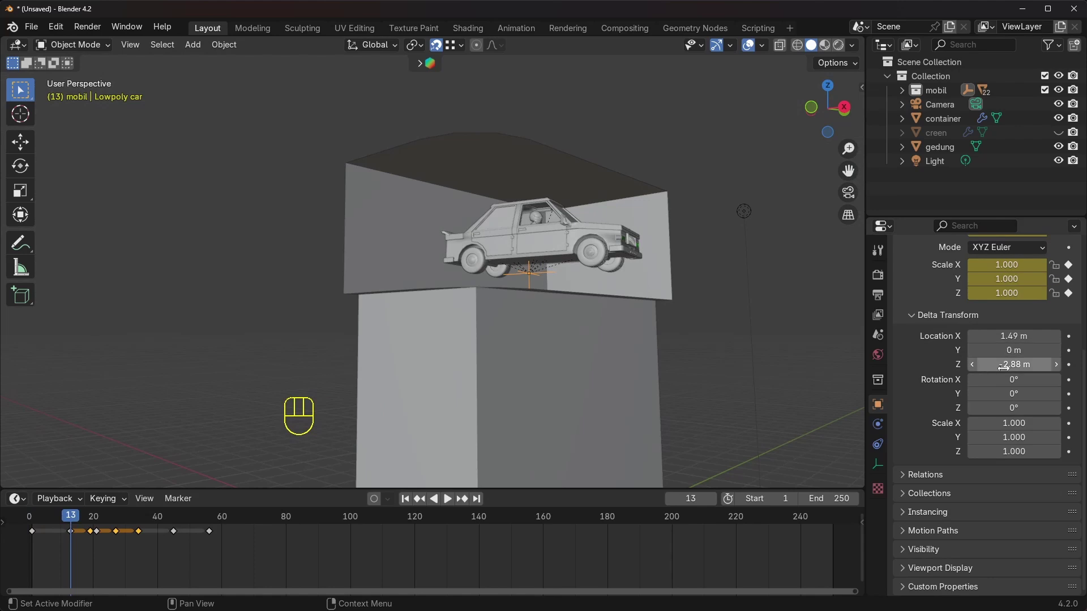
drag(1024, 365, 1000, 365)
middle_drag(859, 324, 528, 363)
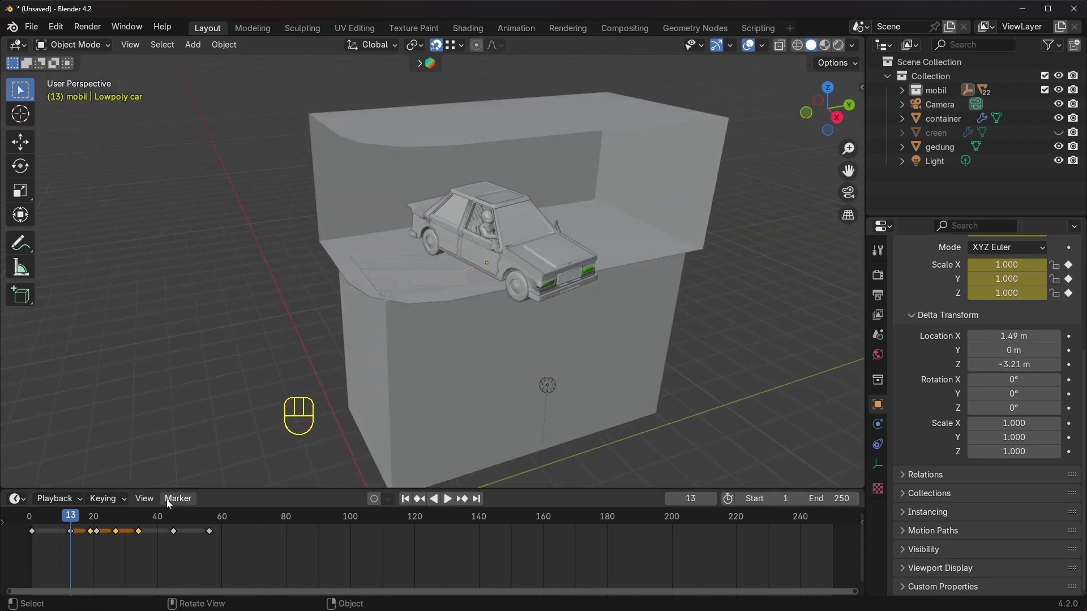
Scrub to frame 30 and set the car's delta location Y to about -1.07 m.
drag(96, 516, 106, 517)
middle_drag(484, 334, 697, 329)
middle_drag(767, 311, 760, 329)
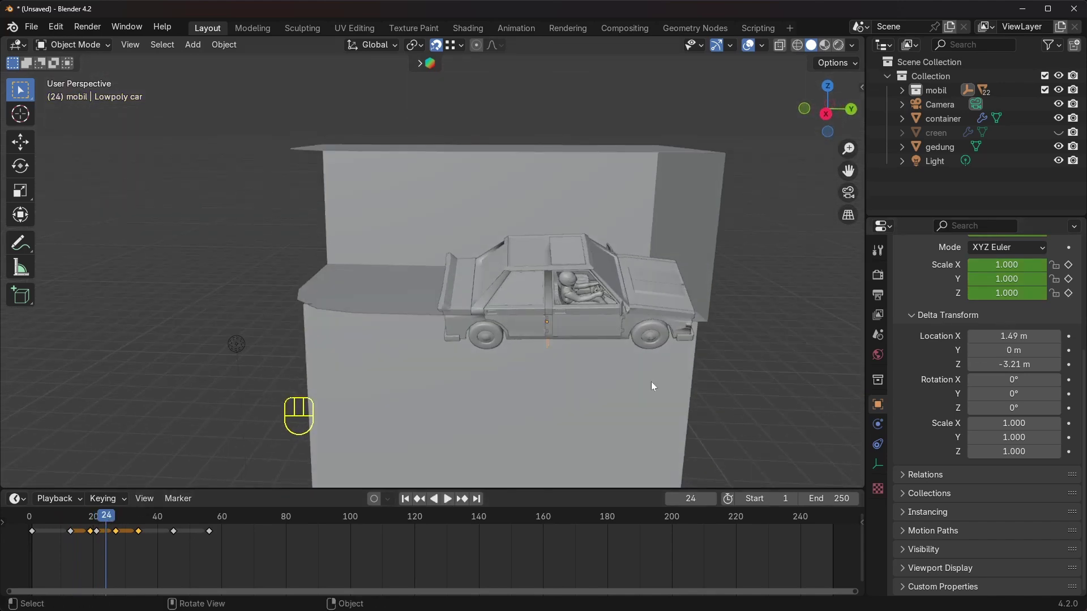
drag(121, 524, 125, 524)
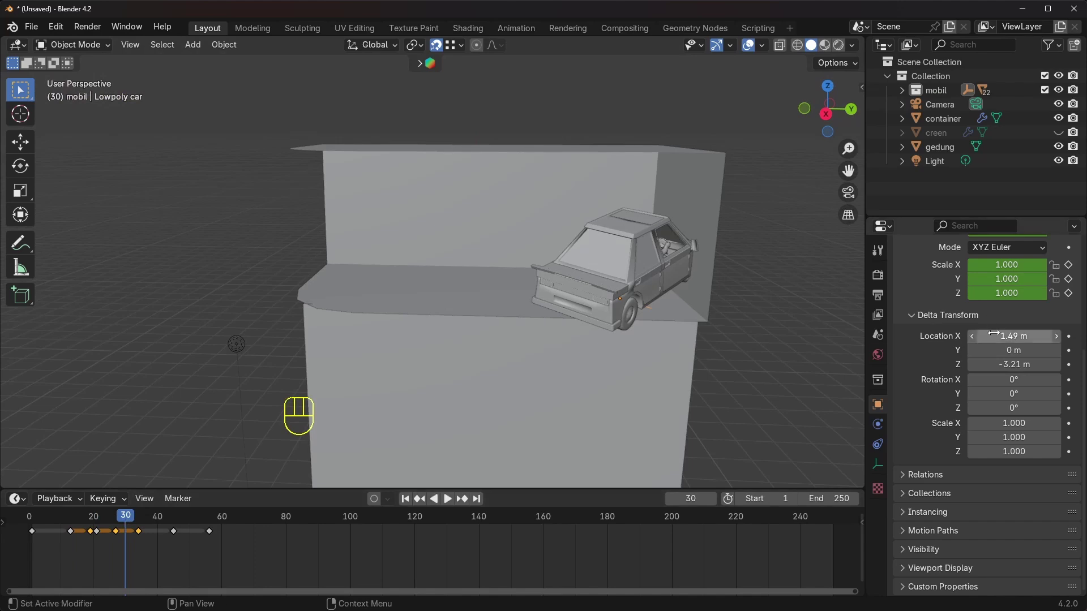
drag(1005, 349, 945, 349)
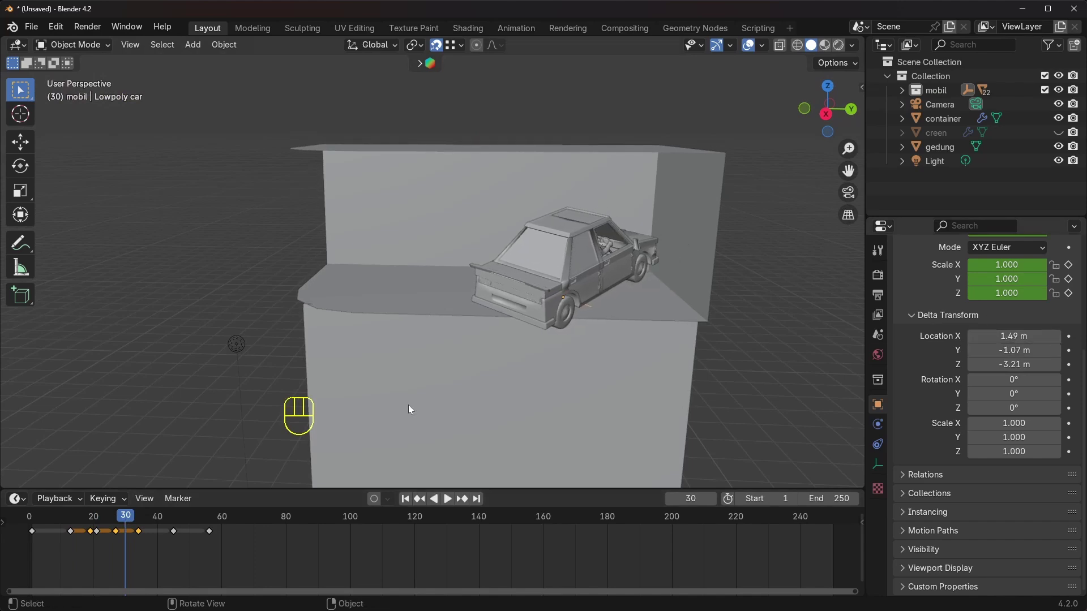
Return to frame 0, switch to the camera view and scrub through the car's animation to check its framing.
drag(126, 524, 32, 507)
middle_drag(125, 446, 526, 233)
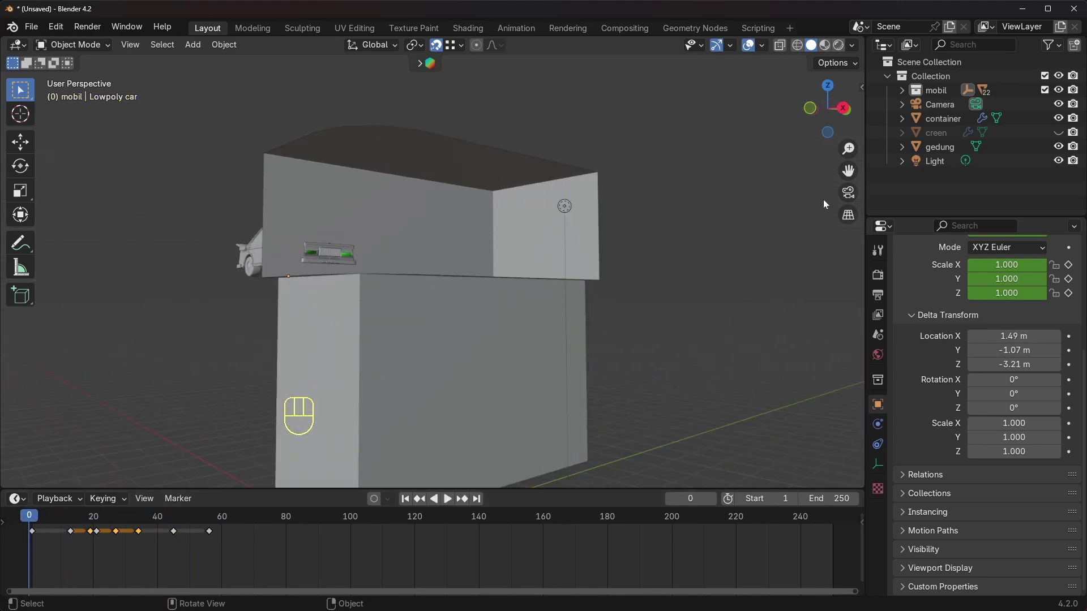
click(848, 193)
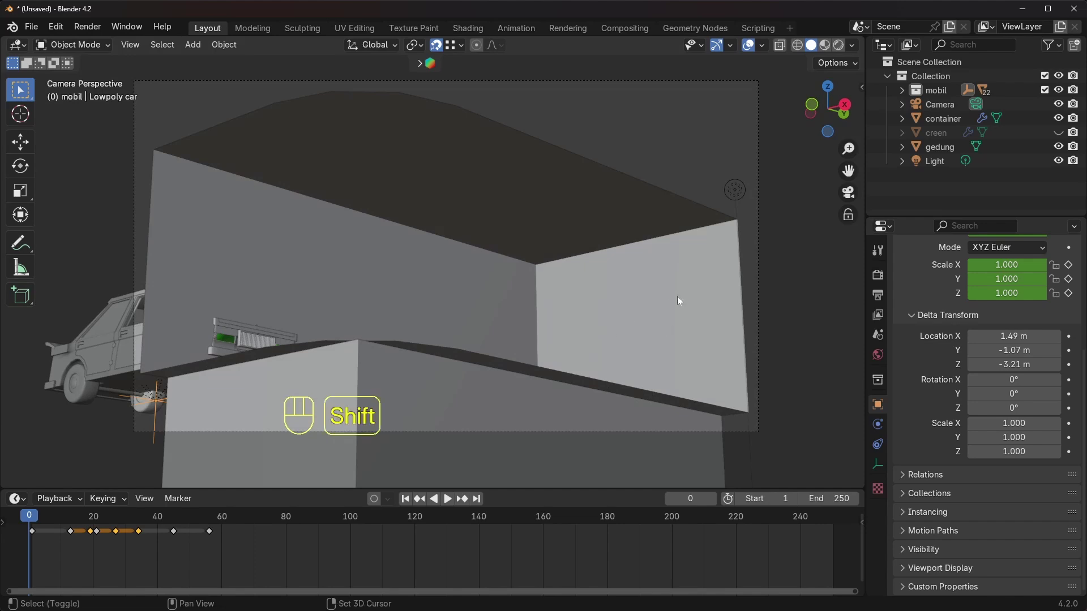
shift+middle_drag(677, 297, 684, 280)
scroll(622, 308, down, 1)
drag(38, 516, 22, 544)
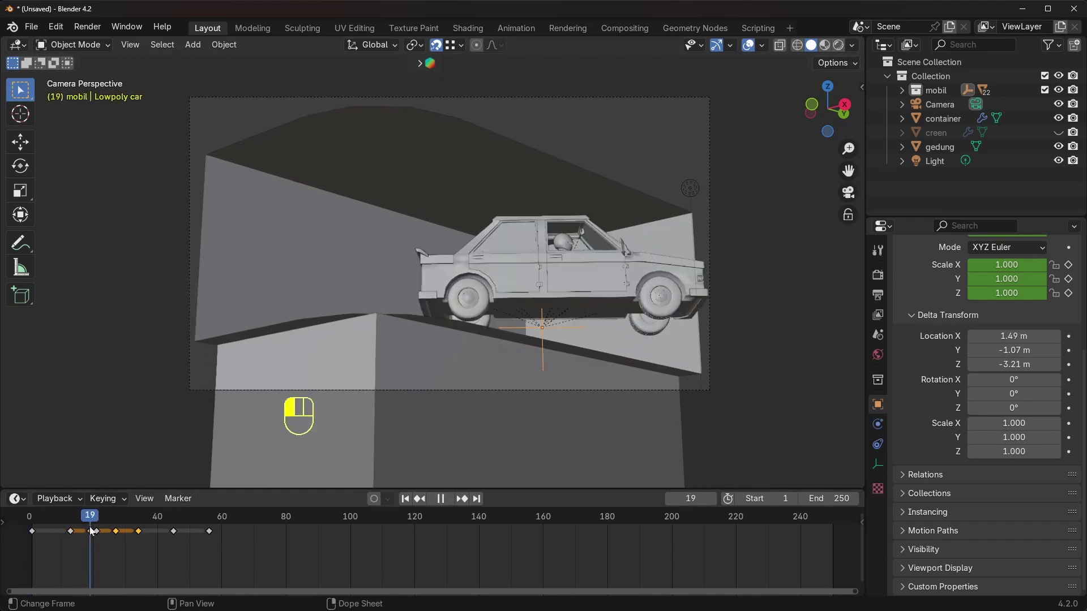
Set the car's delta location X to about 1.36 m and scrub from frame 0 to 58 to check its path.
drag(1010, 350, 1010, 351)
mouse_move(1009, 336)
mouse_down()
mouse_move(991, 336)
mouse_move(1002, 337)
mouse_up()
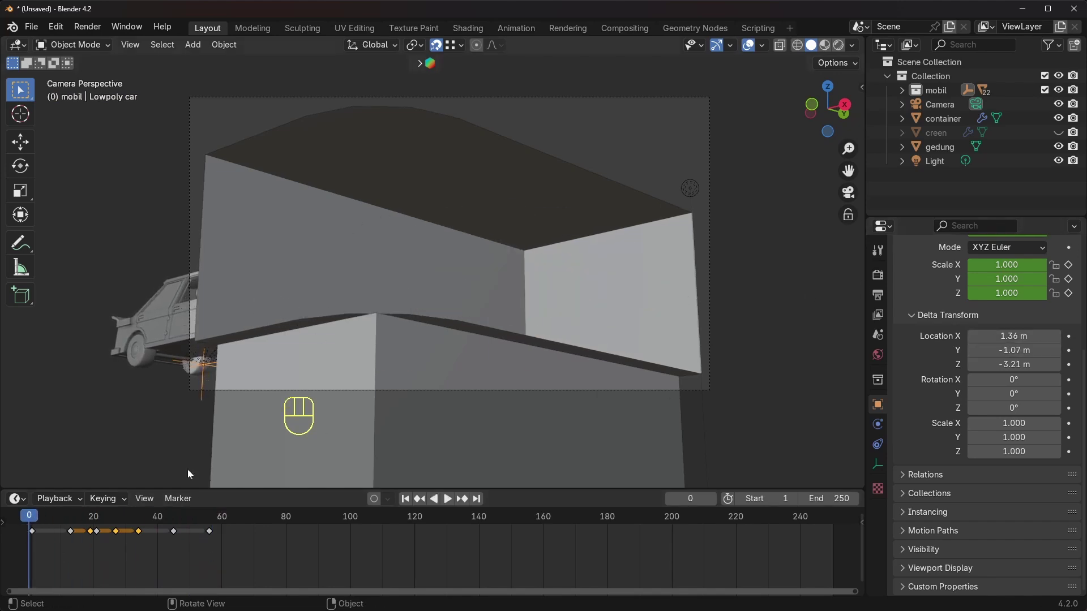
drag(61, 518, 215, 534)
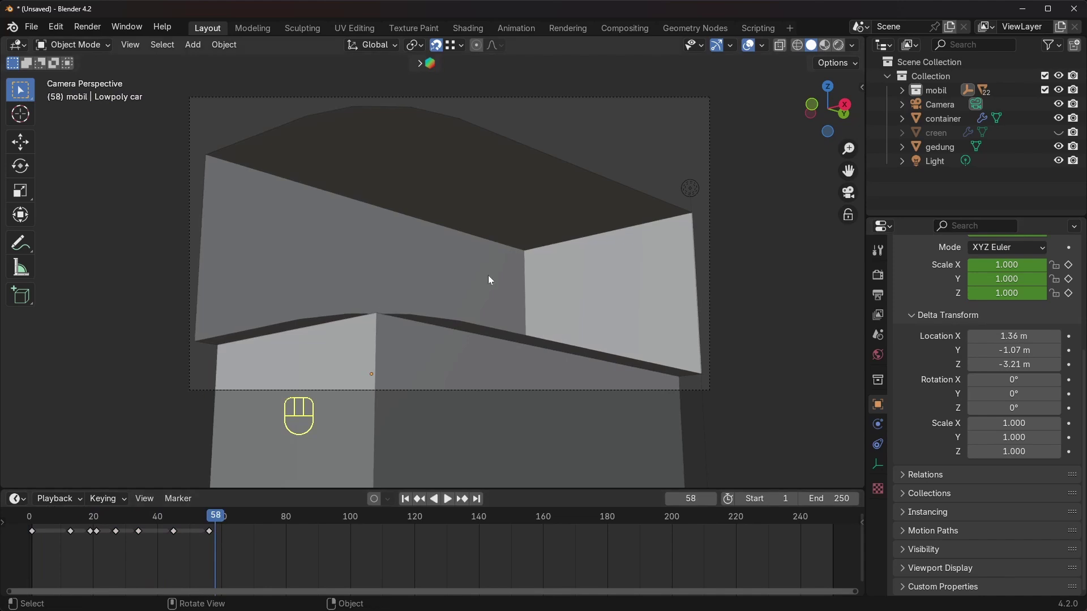
At frame 20, exclude the mobil collection from the view layer and leave the container deselected.
drag(55, 517, 93, 548)
mouse_move(459, 297)
middle_down()
mouse_move(474, 317)
mouse_move(466, 306)
middle_up()
shift+middle_drag(465, 306, 422, 301)
scroll(467, 304, up, 2)
click(320, 211)
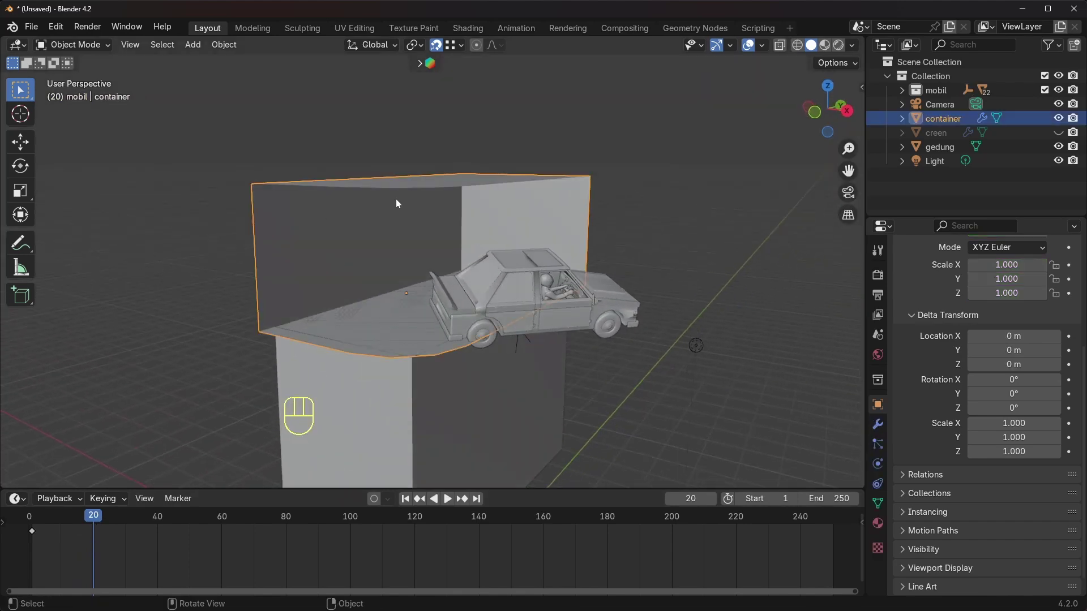
middle_drag(396, 200, 427, 167)
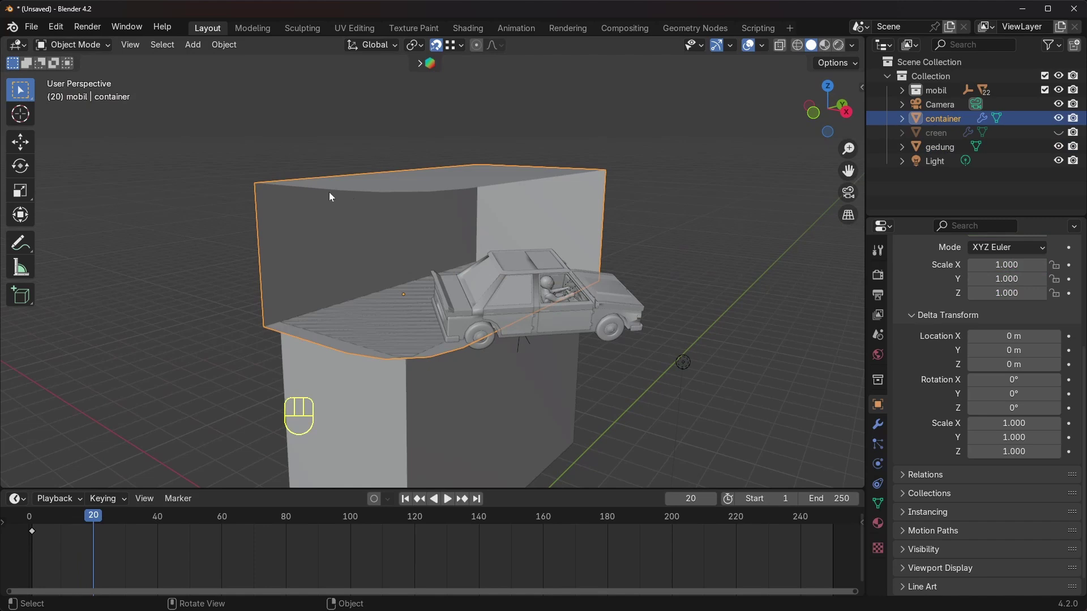
middle_drag(439, 232, 419, 221)
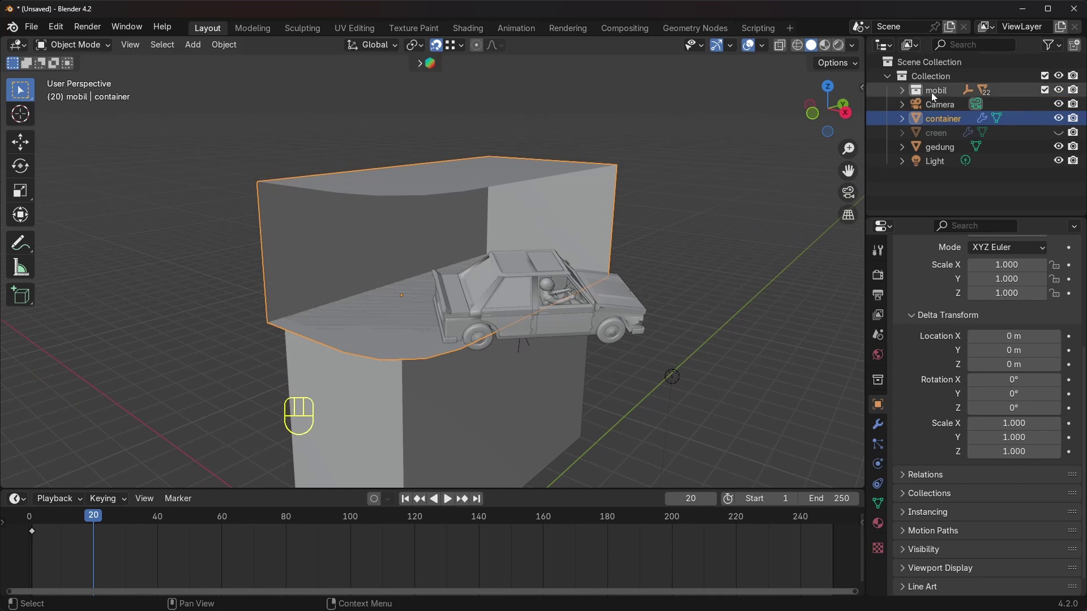
click(1045, 89)
click(748, 188)
mouse_move(276, 313)
middle_down()
mouse_move(280, 332)
mouse_move(279, 312)
middle_up()
middle_drag(452, 245, 490, 248)
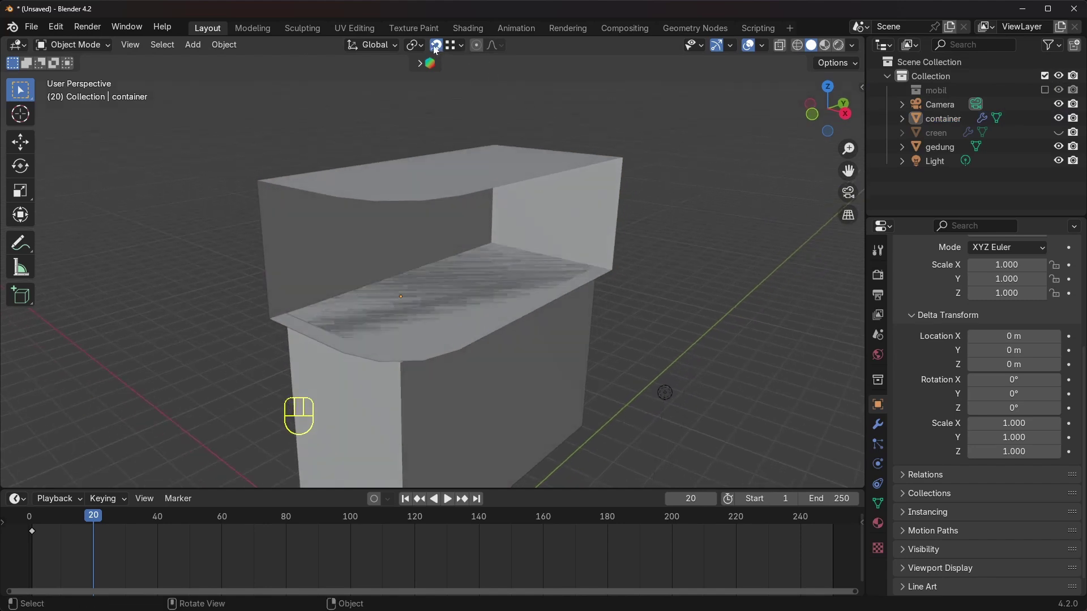
Draw a cube with the Add Cube tool, snapping its base to the container's inner corner and front edge and its height to the container's top.
click(453, 46)
click(21, 296)
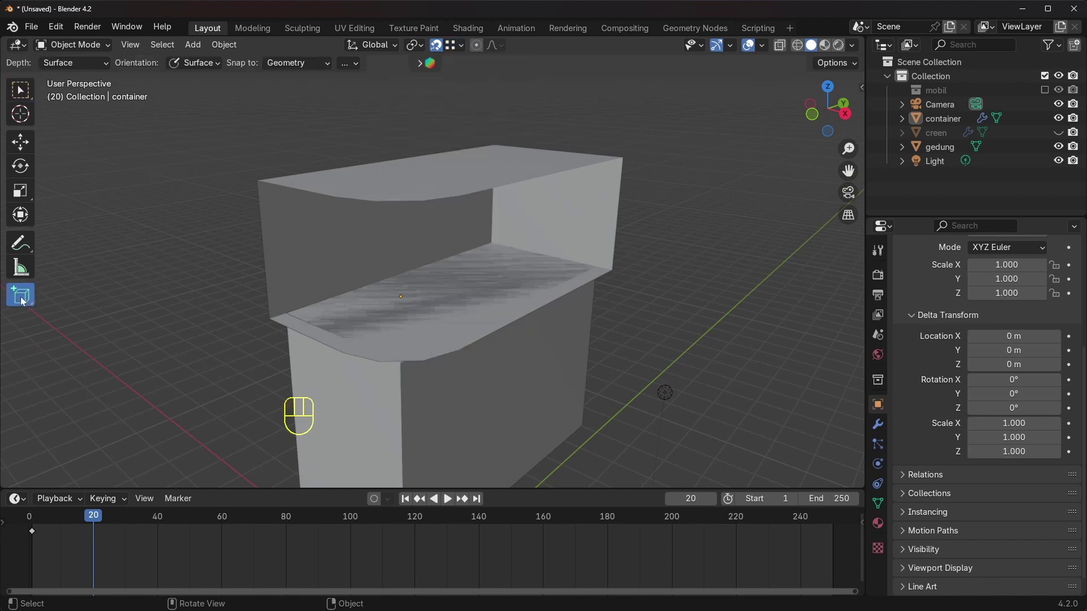
drag(492, 245, 459, 352)
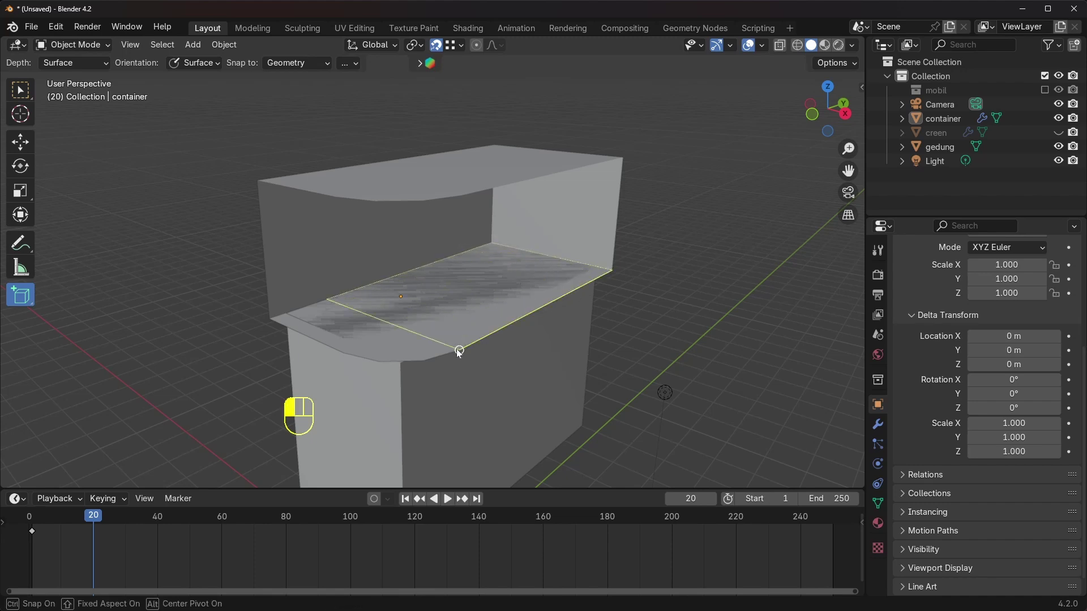
drag(457, 248, 456, 200)
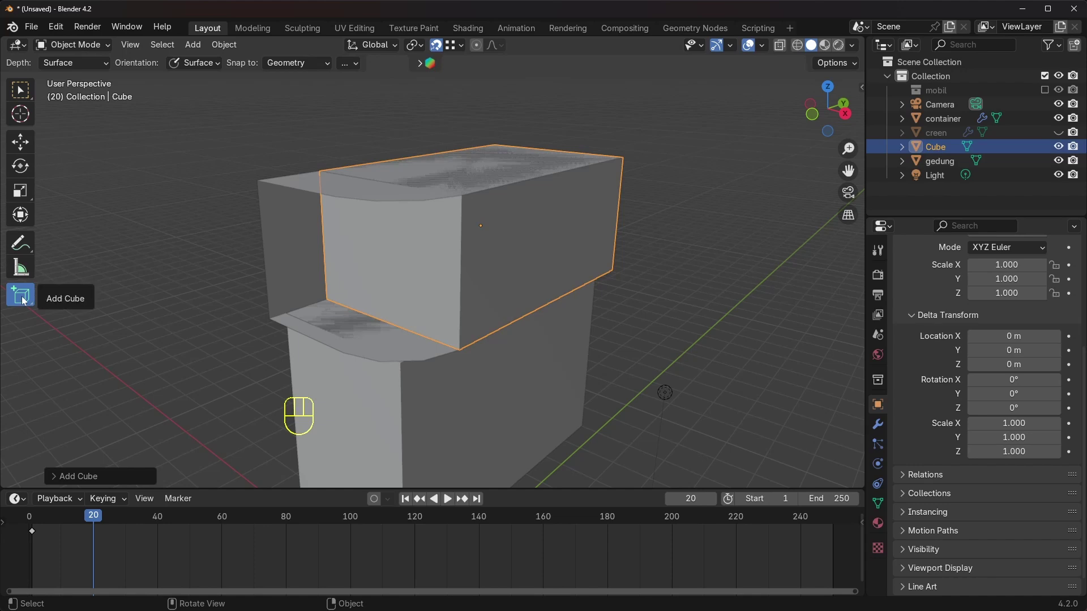
Enter Edit Mode on the cube and move its short end face outward along Y toward the container's rounded end.
click(21, 142)
middle_drag(535, 279, 475, 268)
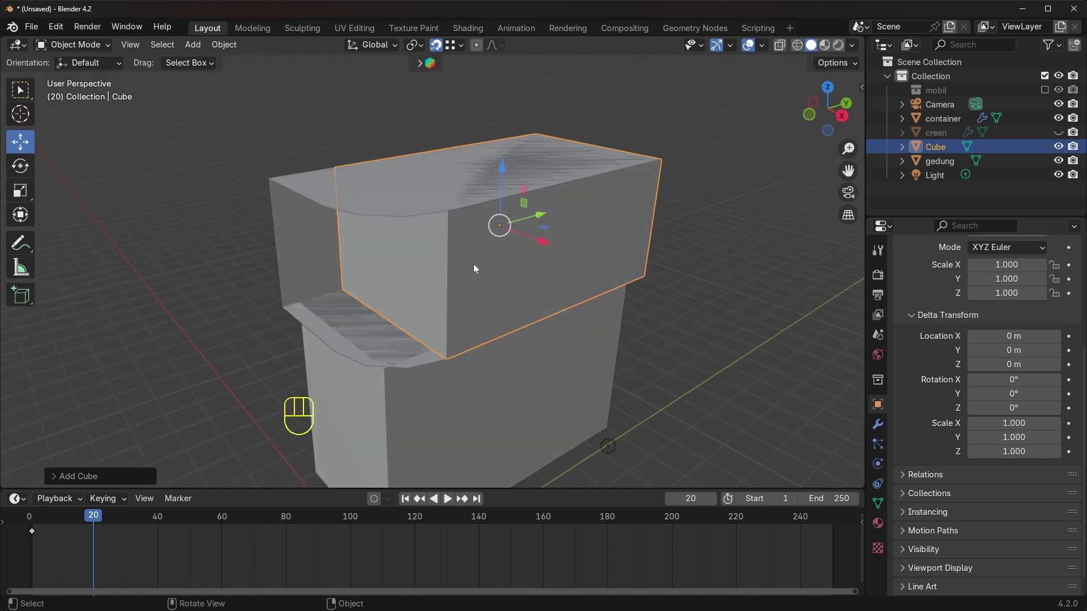
click(90, 46)
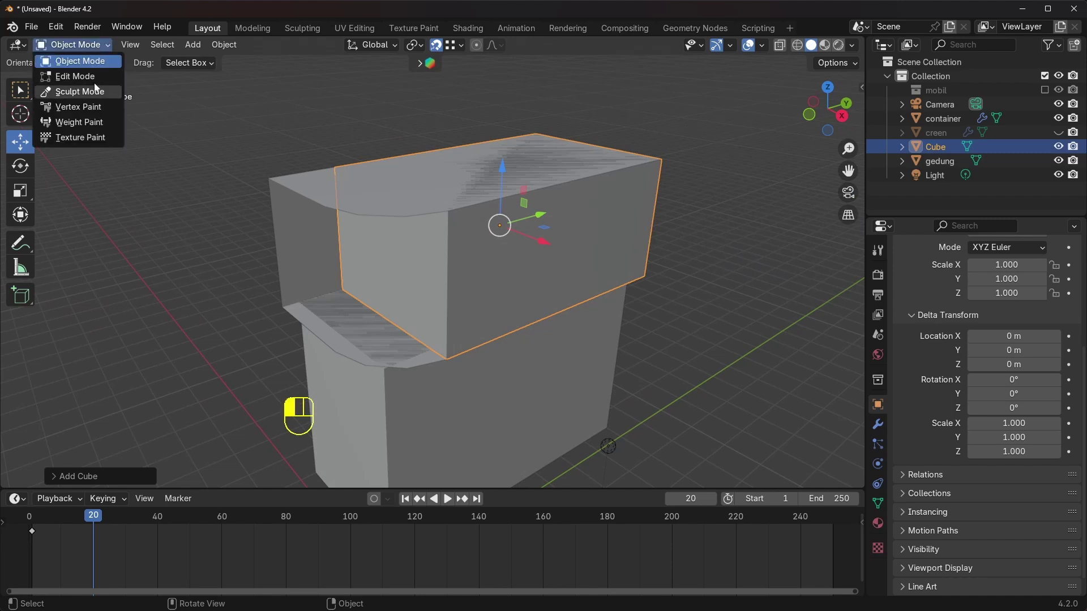
click(90, 76)
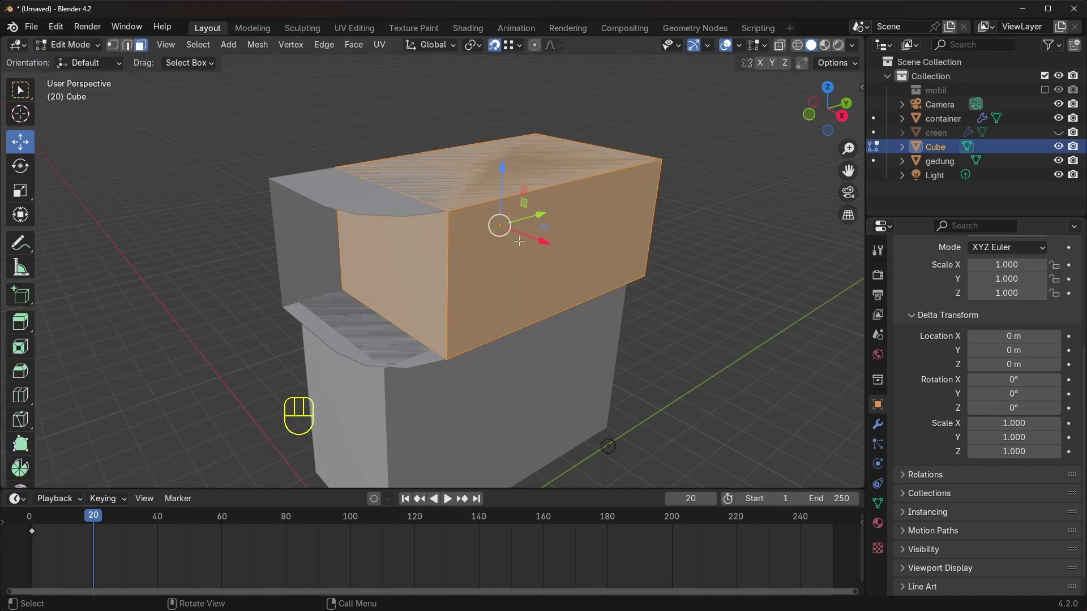
click(398, 249)
middle_drag(398, 249, 417, 262)
drag(374, 266, 372, 266)
middle_drag(373, 266, 432, 250)
shift+middle_drag(432, 250, 535, 276)
Move the cube's short end face so that it snaps onto the container's lower outer corner.
middle_drag(534, 276, 605, 265)
scroll(559, 281, up, 2)
shift+middle_drag(571, 233, 570, 274)
drag(583, 243, 587, 242)
key(ctrl+z)
middle_drag(587, 242, 567, 233)
shift+middle_drag(566, 233, 554, 206)
middle_drag(528, 168, 544, 166)
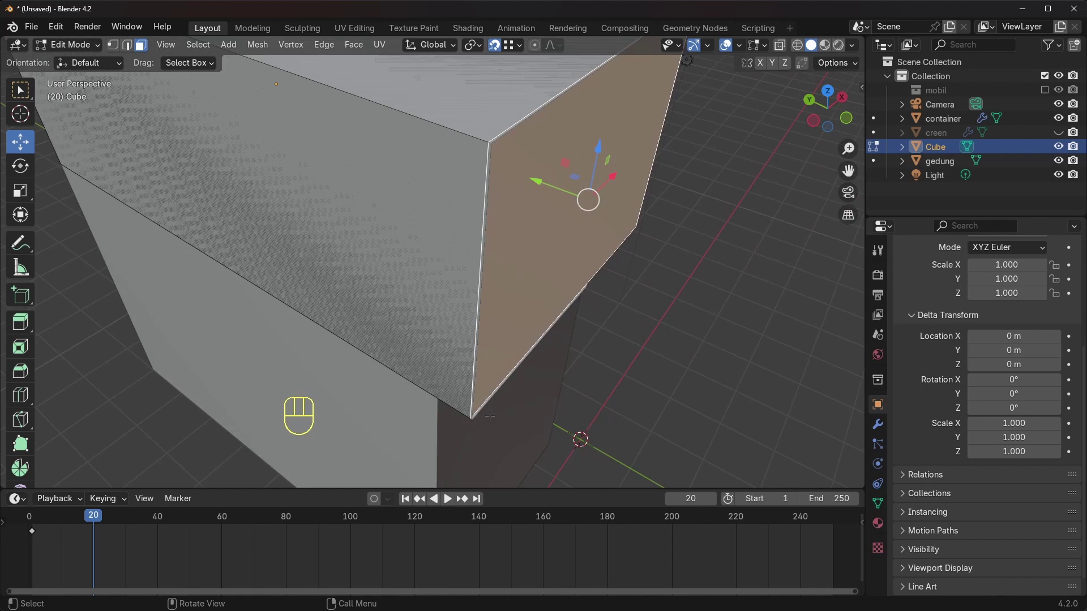
key(g)
click(467, 419)
scroll(574, 313, down, 2)
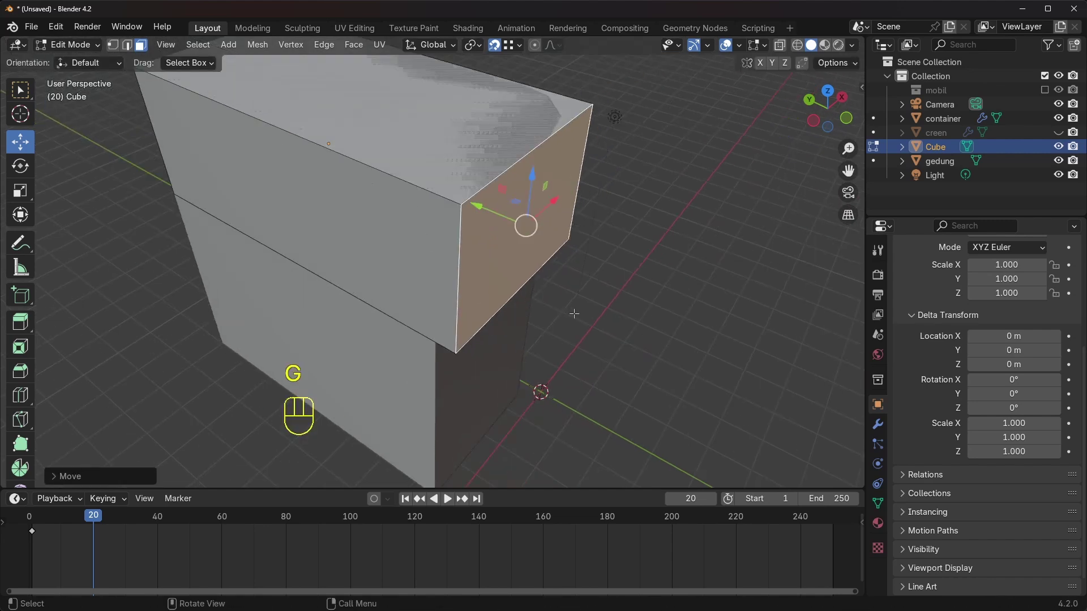
Turn off snapping, select the cube's upper face and lower it along Z slightly below the container's roof.
middle_drag(539, 309, 382, 294)
scroll(583, 277, down, 2)
shift+middle_drag(595, 278, 554, 245)
middle_drag(554, 245, 543, 126)
click(525, 173)
drag(529, 115, 543, 187)
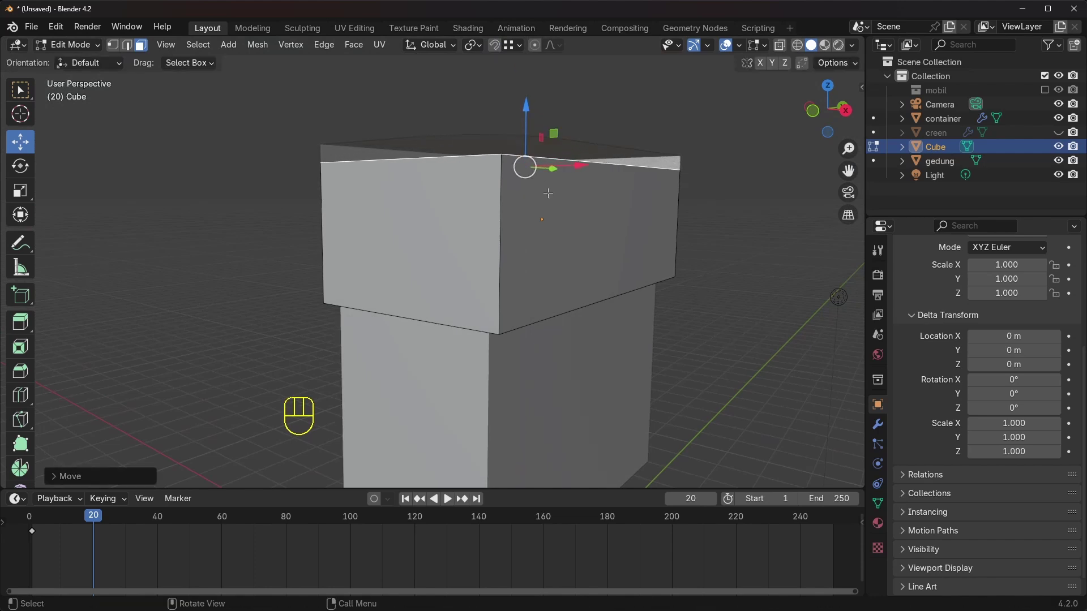
In the camera view, adjust the upper face's height so the cube's front corner sits just below the container's curved roof edge.
click(848, 193)
shift+middle_drag(468, 205, 468, 191)
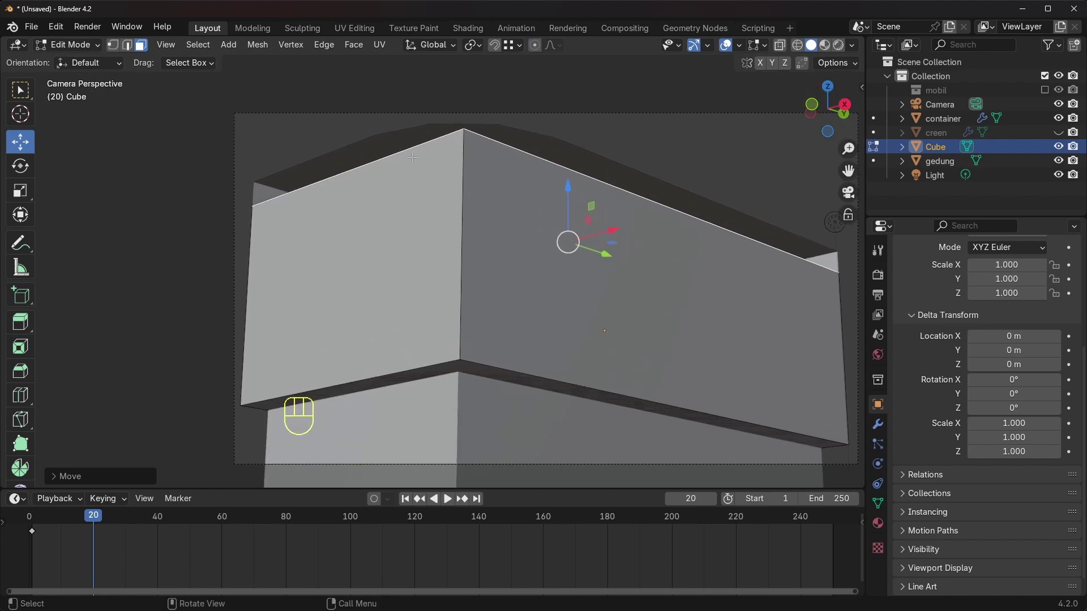
shift+middle_drag(492, 141, 513, 190)
scroll(507, 160, up, 2)
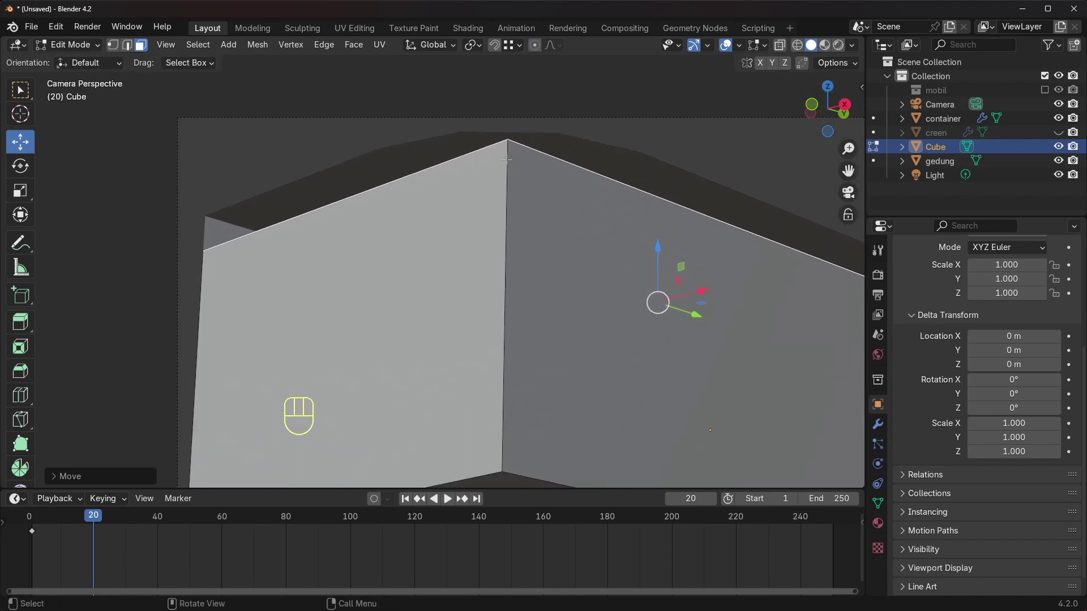
click(495, 138)
middle_drag(519, 164, 471, 232)
click(470, 231)
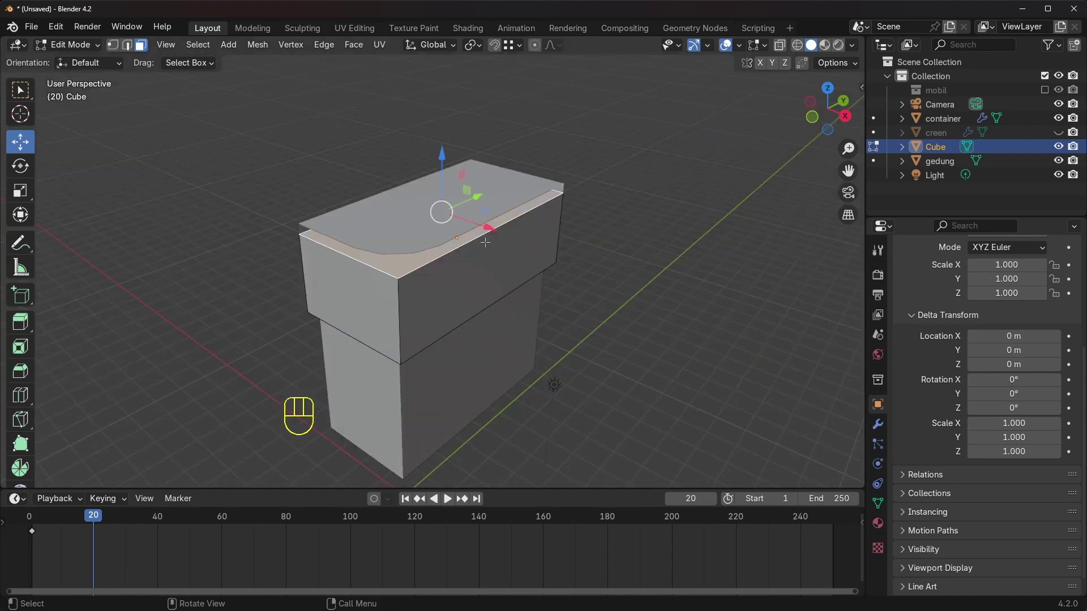
key(KP_0)
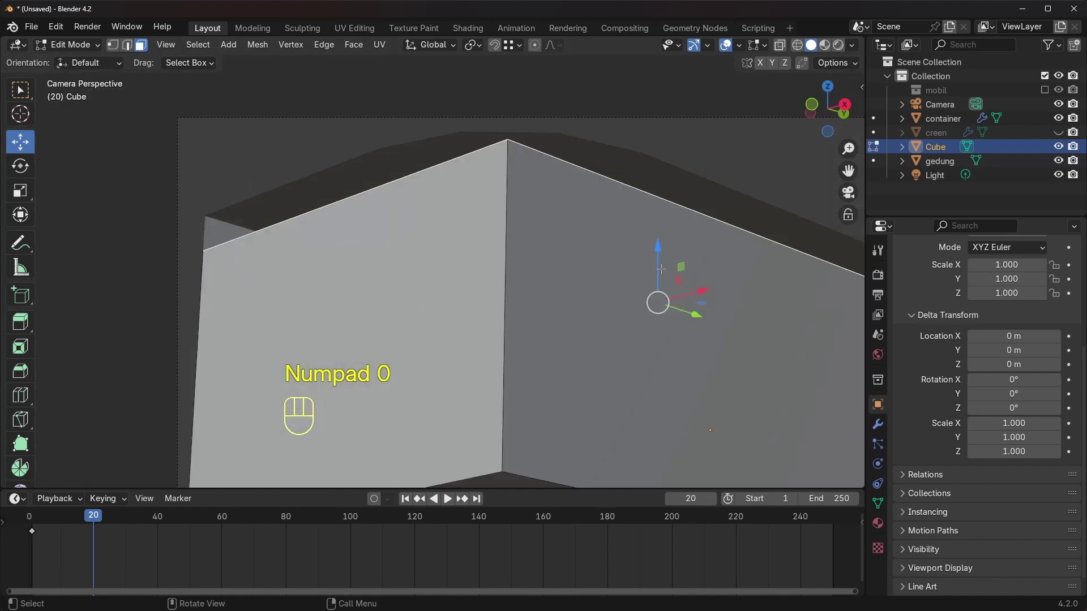
drag(659, 264, 224, 213)
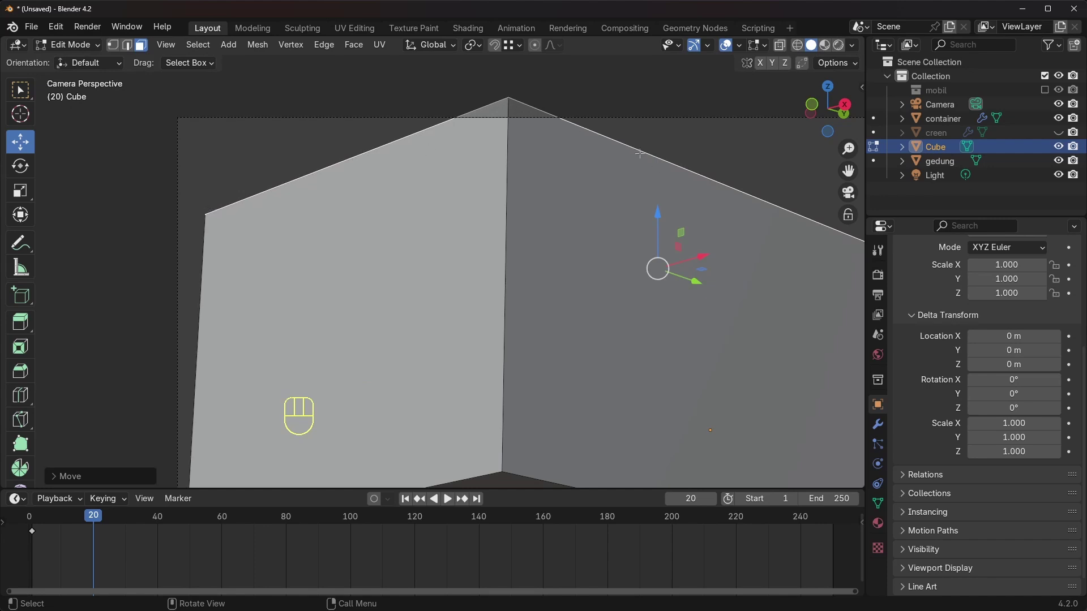
drag(658, 233, 657, 269)
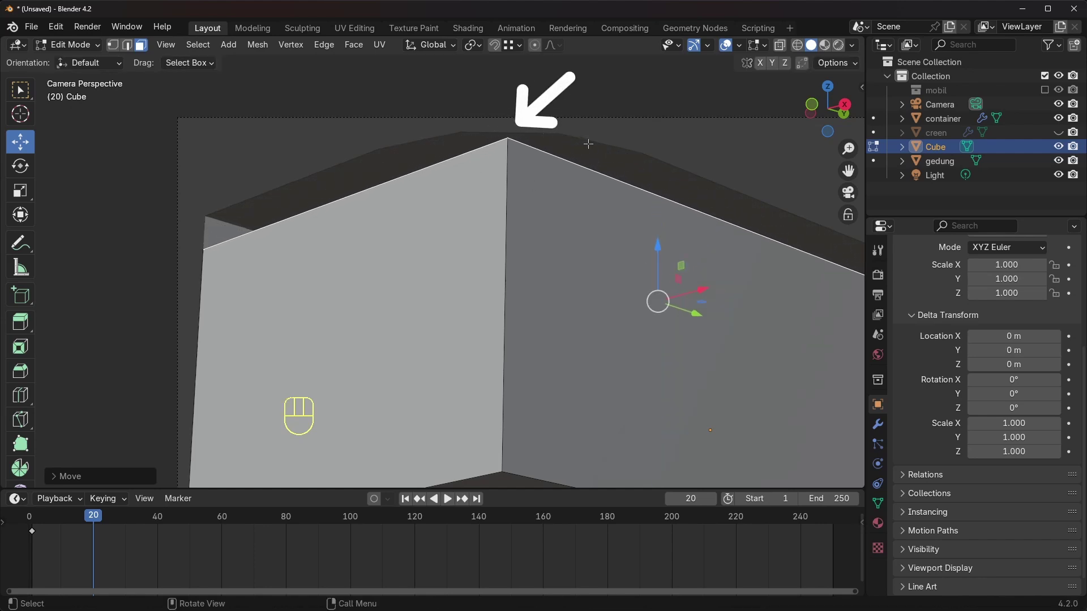
Select the cube's two outward-facing side faces that meet at the front corner and delete them as faces.
middle_drag(633, 242, 605, 260)
scroll(682, 288, up, 3)
middle_drag(435, 272, 492, 276)
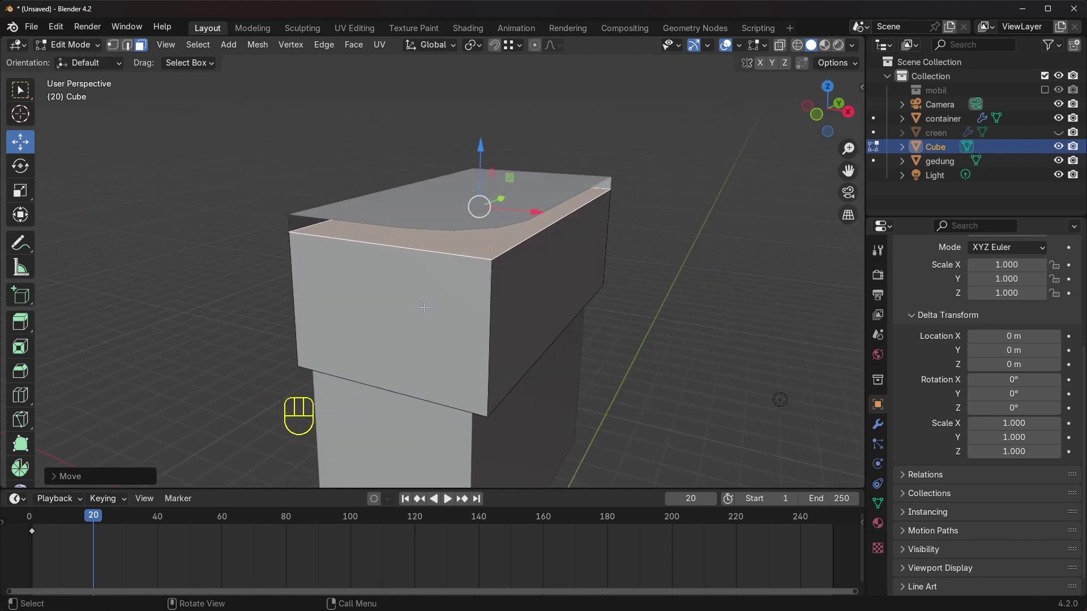
click(425, 307)
shift+click(524, 301)
middle_drag(590, 301, 514, 306)
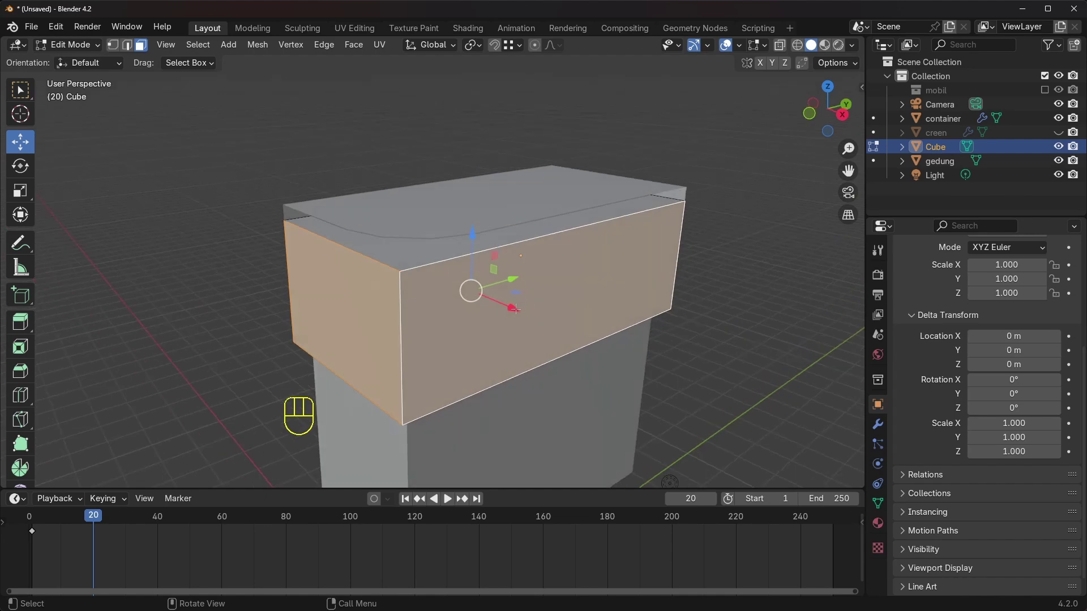
key(x)
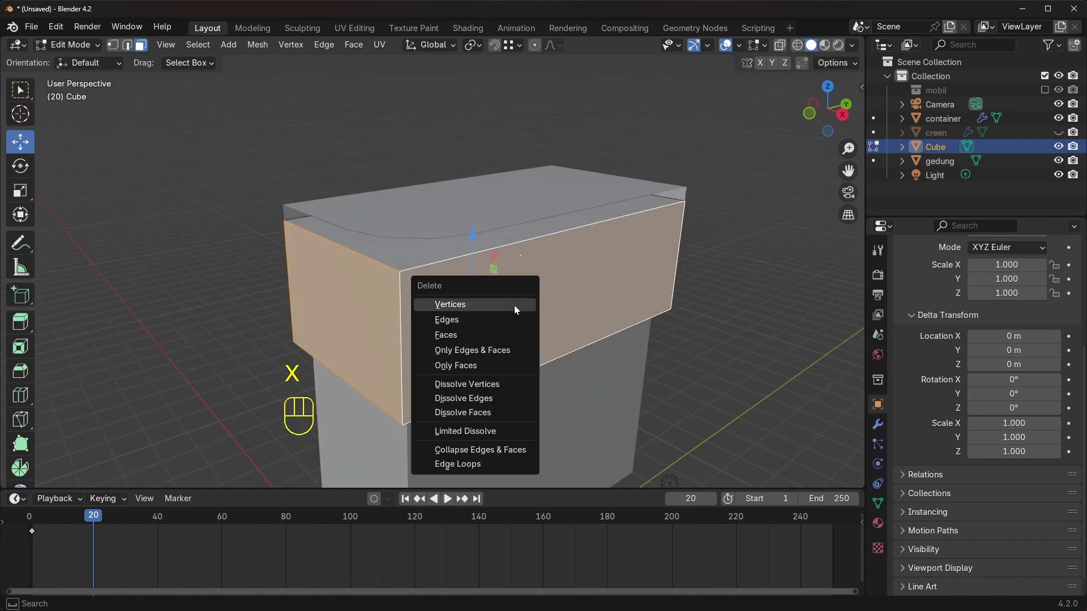
click(464, 334)
middle_drag(465, 334, 568, 289)
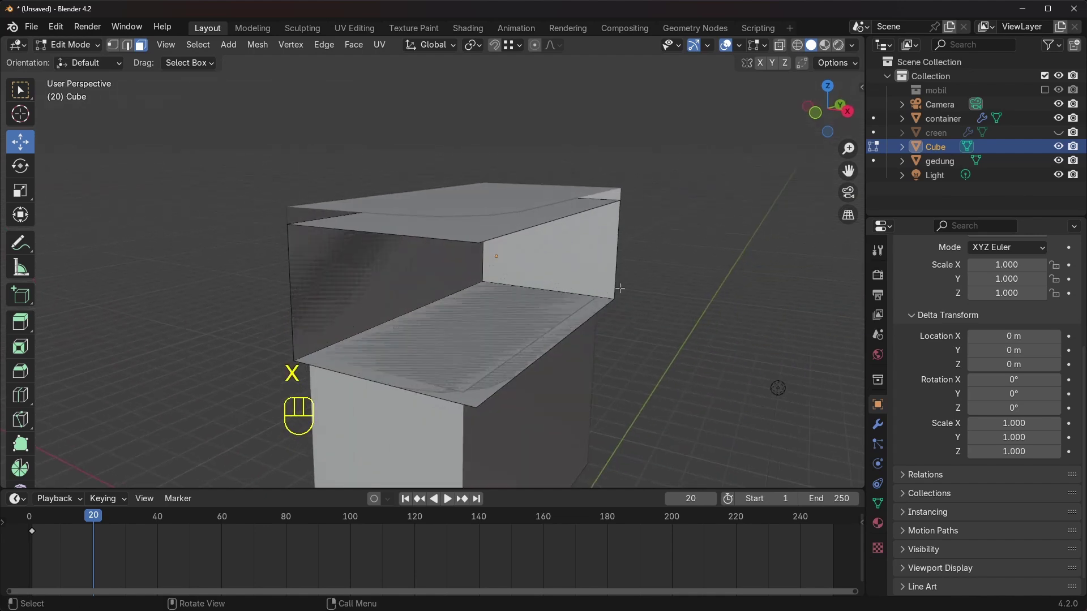
Extrude all remaining cube faces inward along their normals by about -0.333 m, with Offset Even enabled.
key(a)
middle_drag(686, 301, 667, 310)
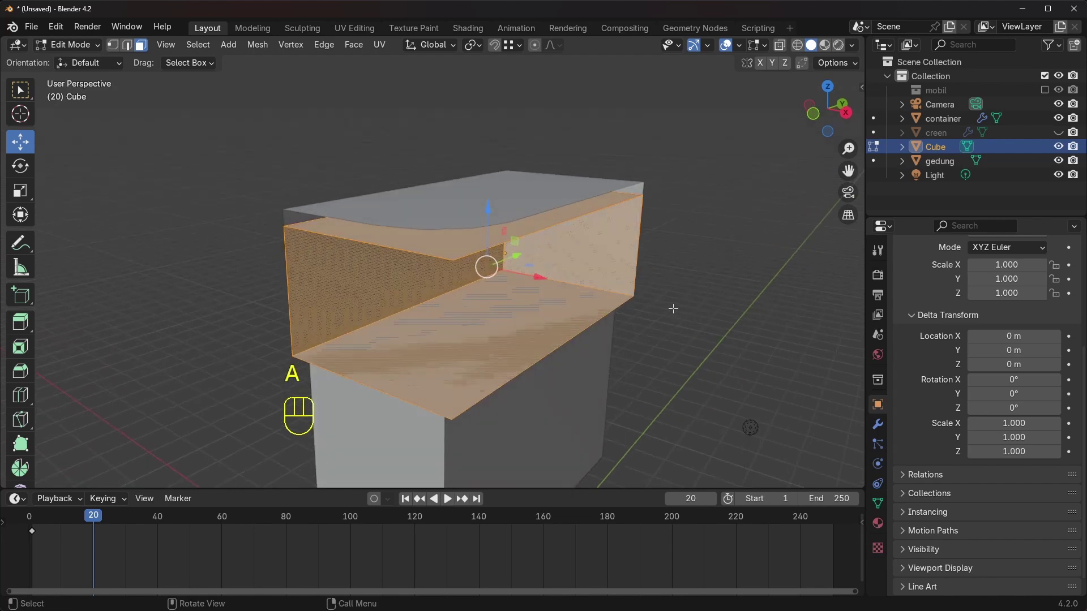
key(alt+e)
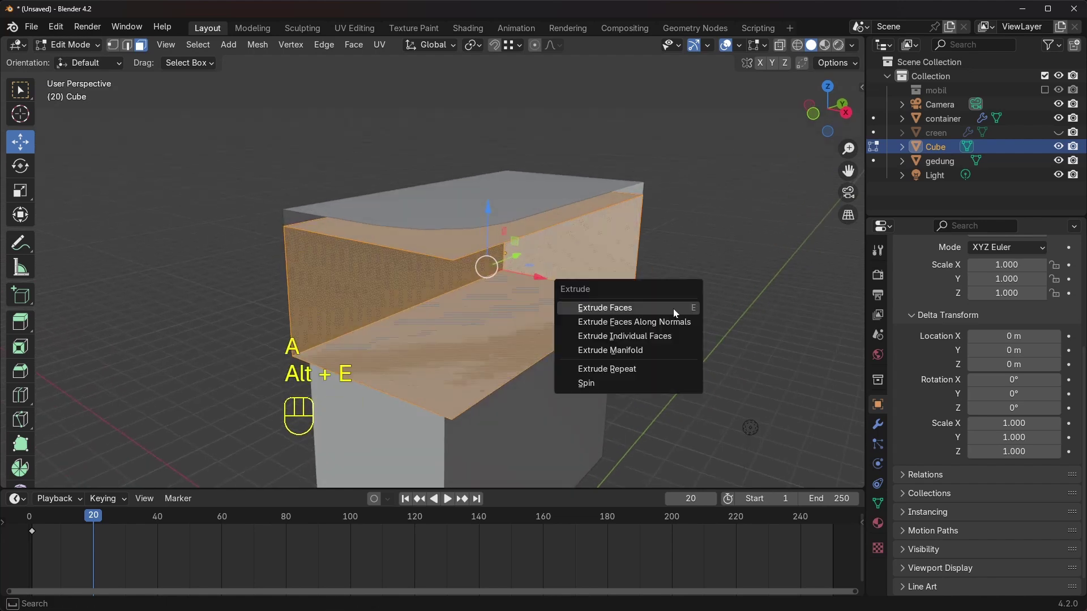
click(602, 323)
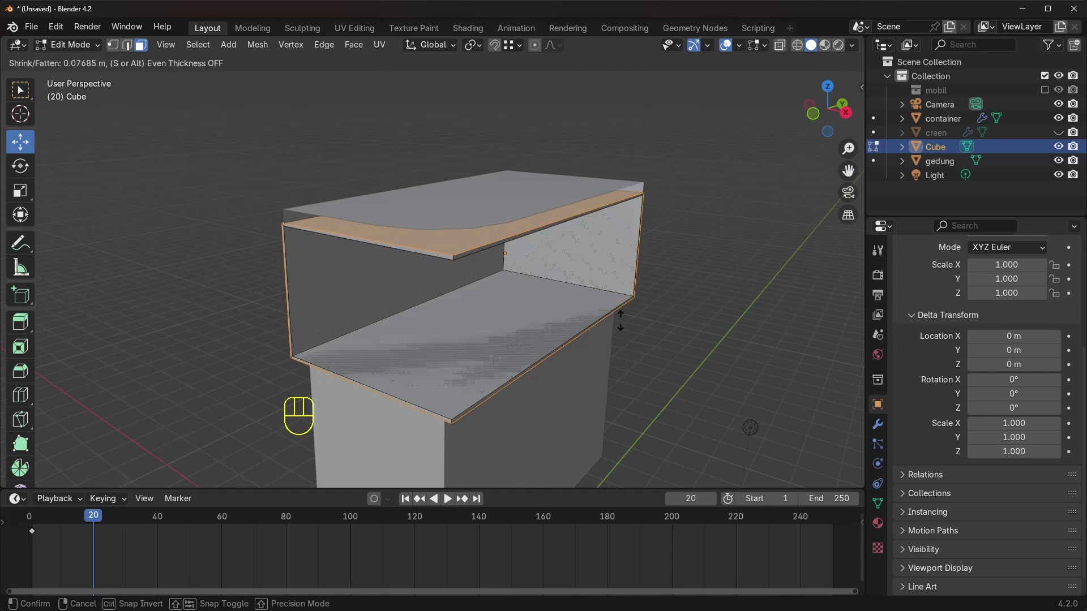
click(619, 330)
middle_drag(547, 336, 564, 316)
click(62, 478)
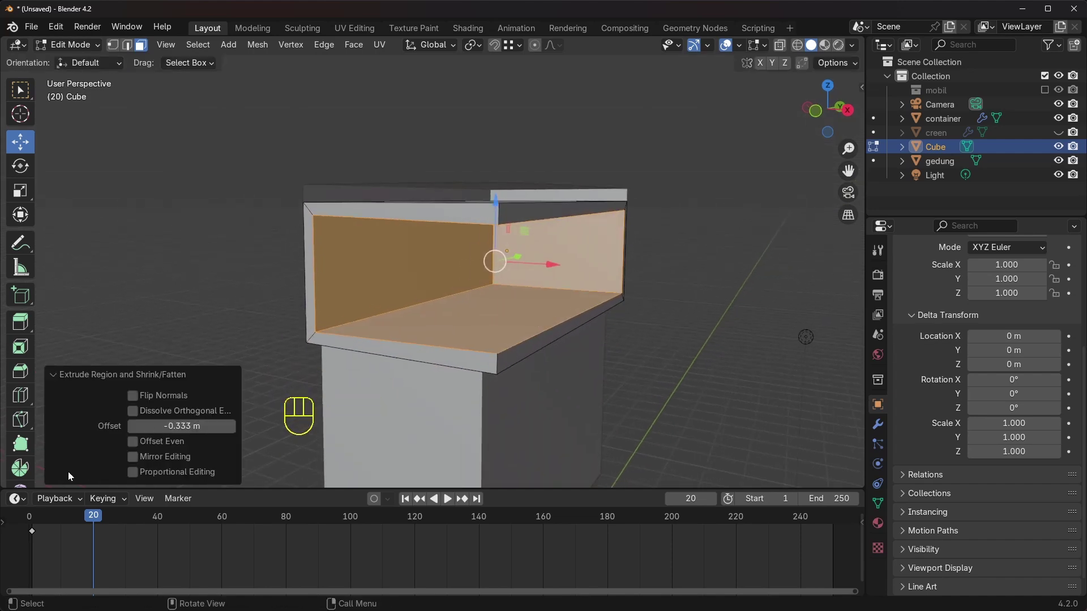
click(133, 443)
click(53, 375)
middle_drag(396, 334, 429, 328)
middle_drag(420, 207, 532, 248)
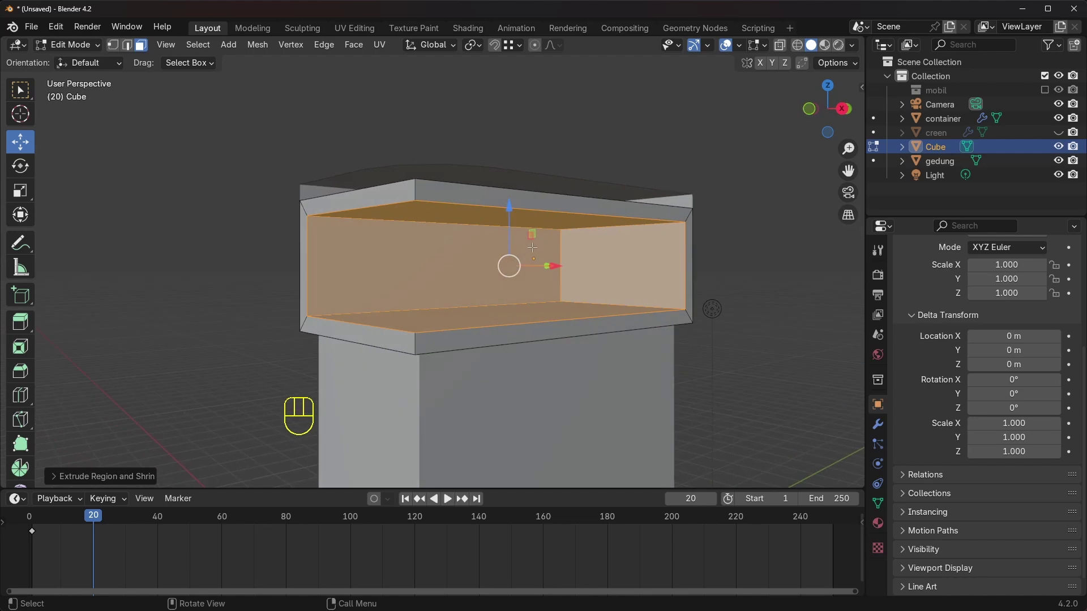
Bevel the upper and lower vertical edges at the frame's front corner with 3 segments and an offset of about 0.052 m.
middle_drag(435, 205, 429, 244)
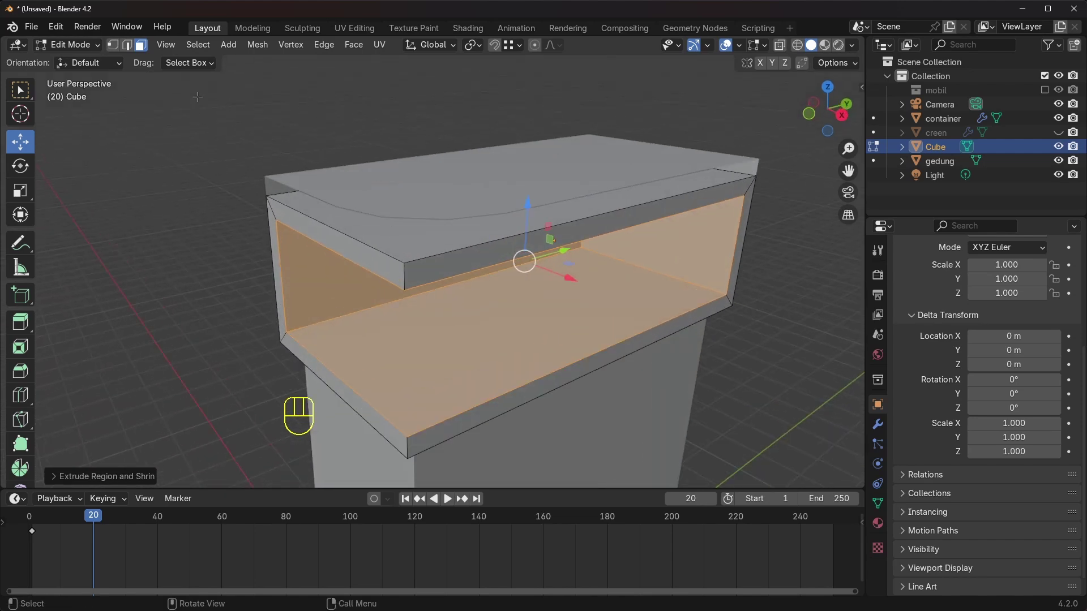
click(127, 45)
click(403, 276)
shift+click(408, 449)
shift+middle_drag(409, 448, 441, 403)
scroll(442, 403, up, 1)
key(ctrl+b)
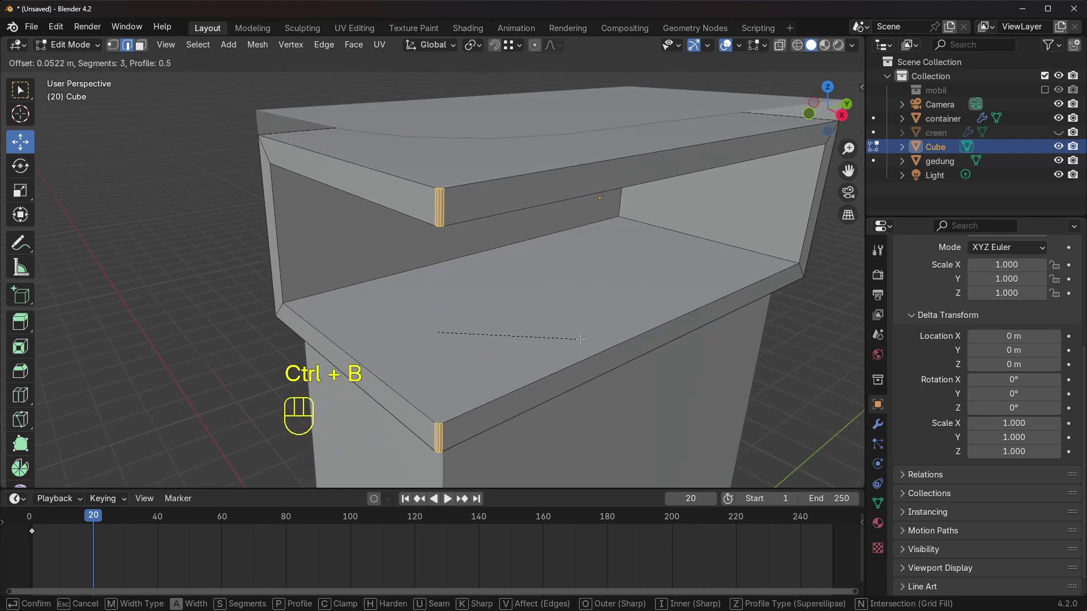
click(580, 339)
middle_drag(581, 338, 582, 289)
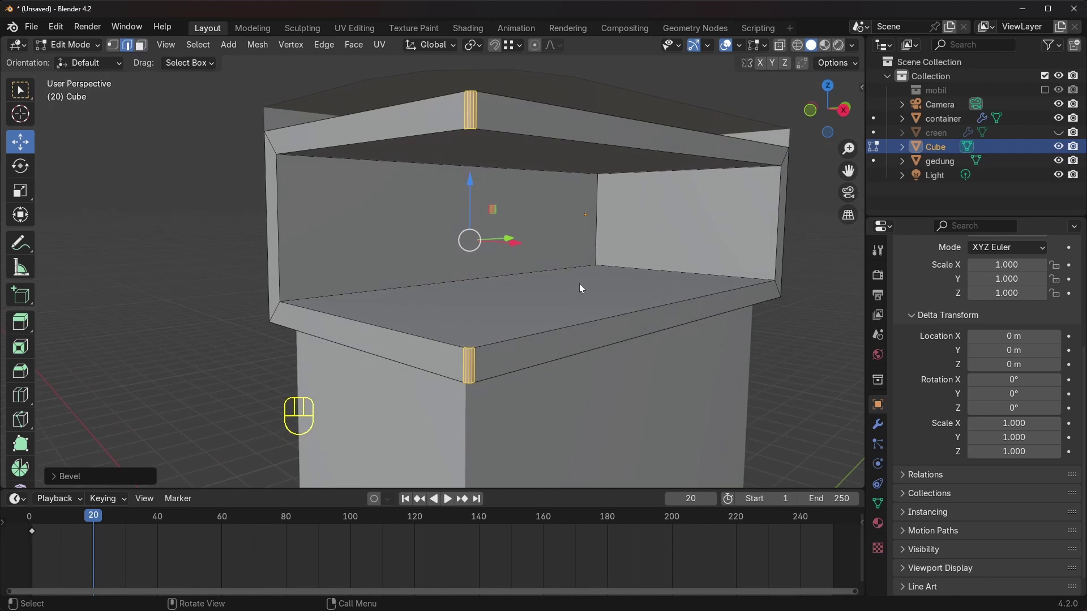
Return to Object Mode and apply Shade Auto Smooth to the frame.
key(Tab)
right_click(470, 355)
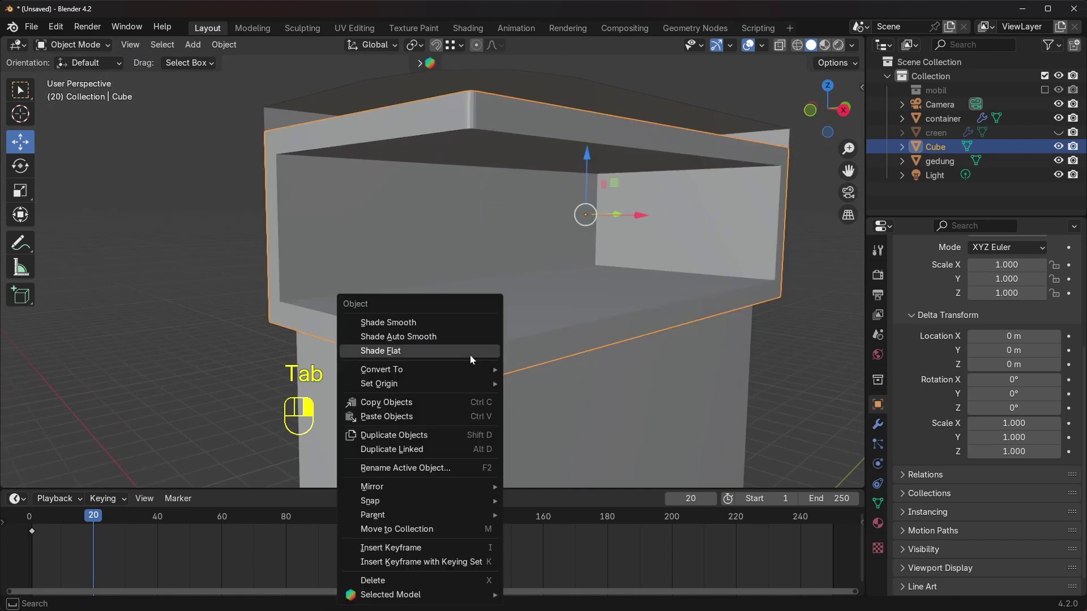
click(420, 336)
middle_drag(720, 361, 709, 337)
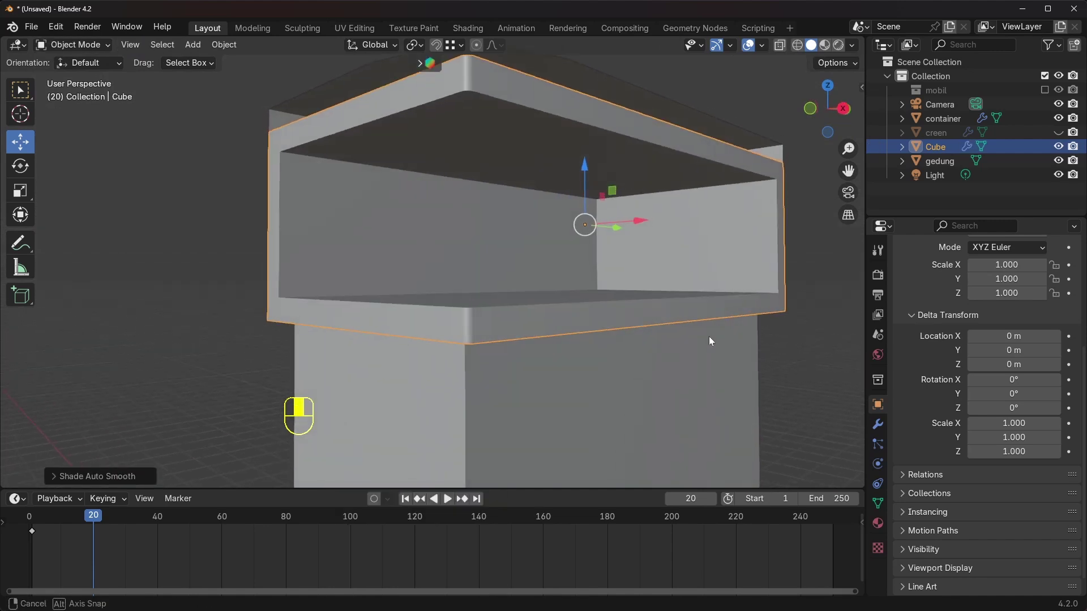
Inspect the Cube frame from the camera view and the outside, and hide it.
click(847, 192)
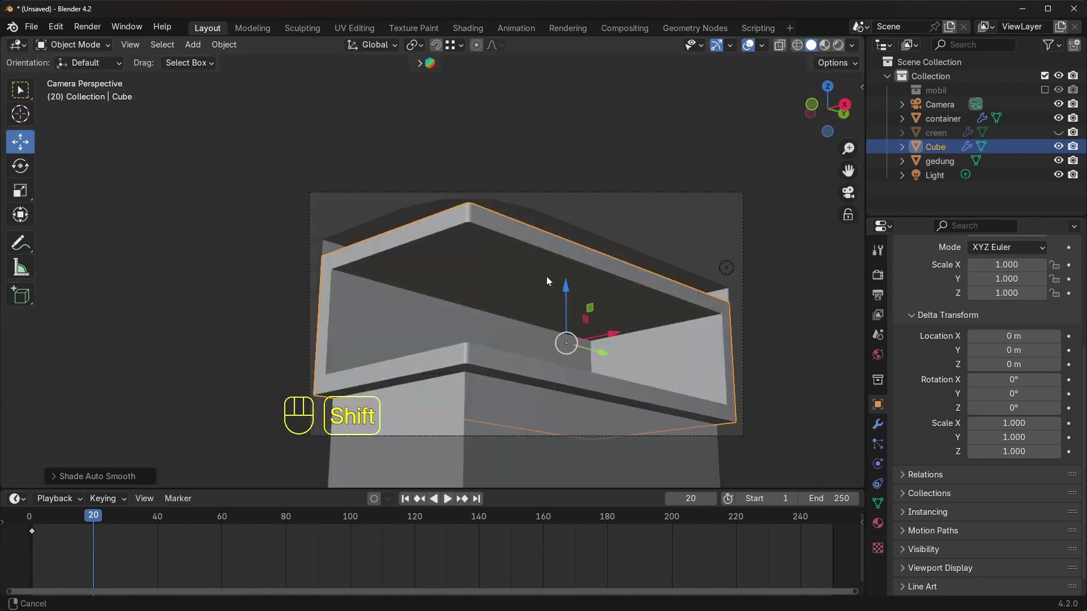
shift+middle_drag(533, 286, 532, 281)
scroll(507, 245, up, 2)
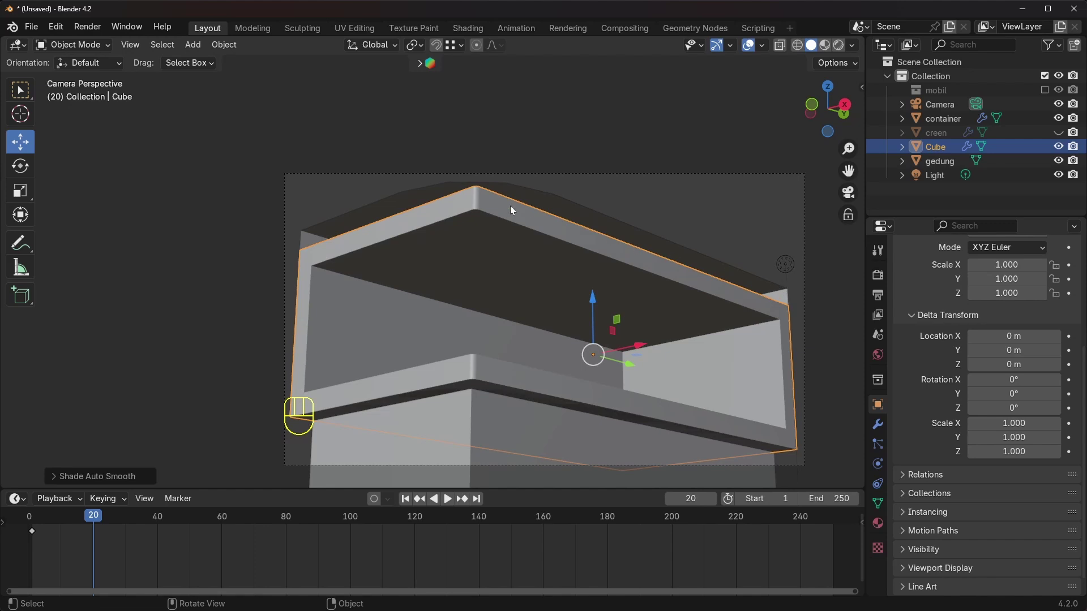
middle_drag(437, 207, 545, 264)
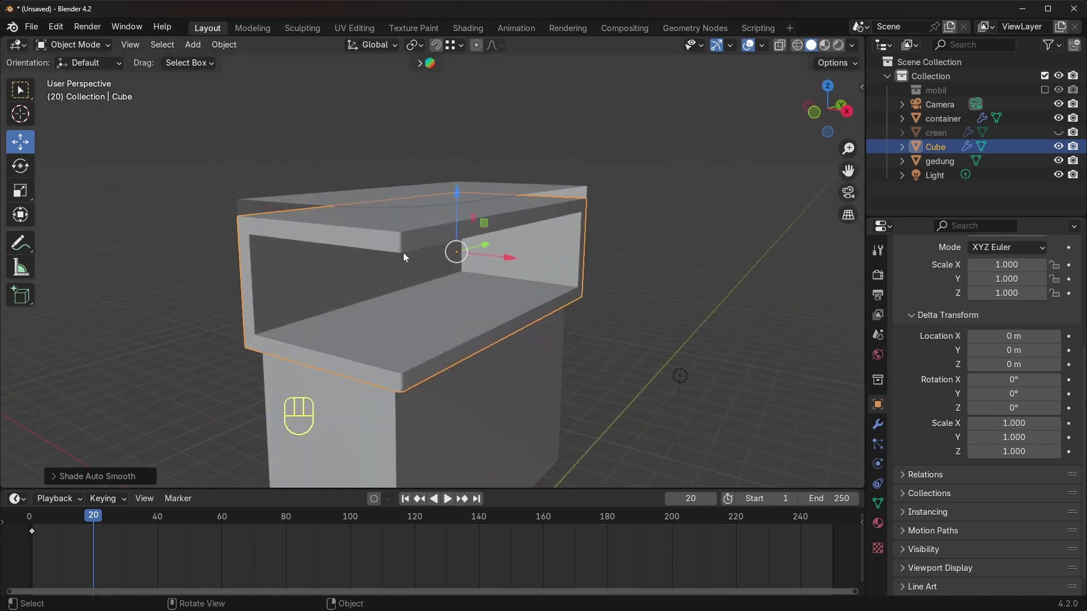
middle_drag(404, 257, 403, 252)
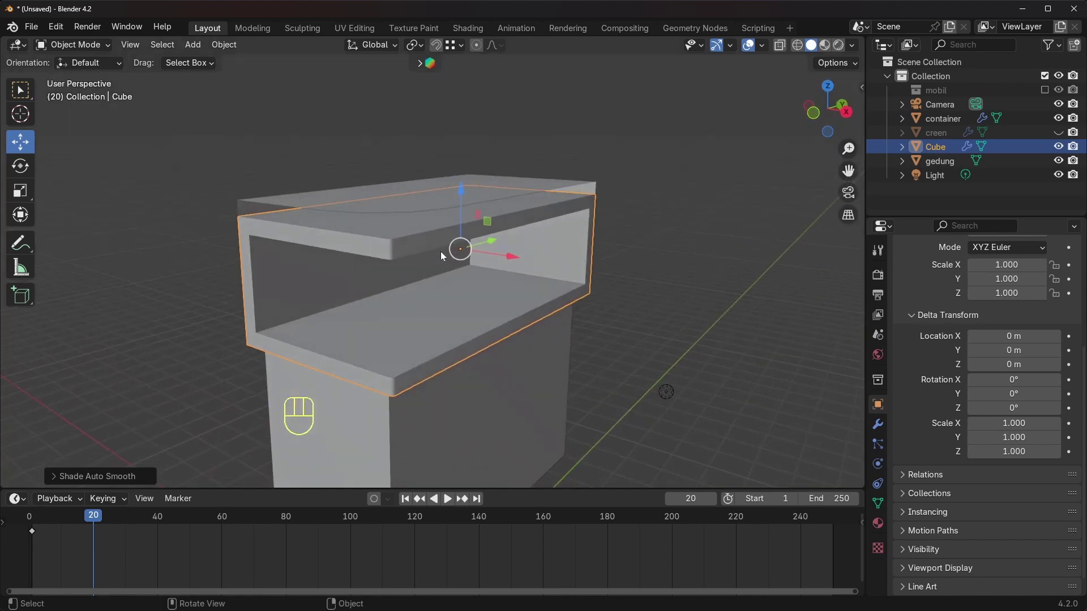
key(h)
Extrude all faces of the container inward along their normals by about -0.334 m, with Offset Even enabled.
click(423, 223)
middle_drag(423, 222, 369, 191)
middle_drag(429, 224, 398, 225)
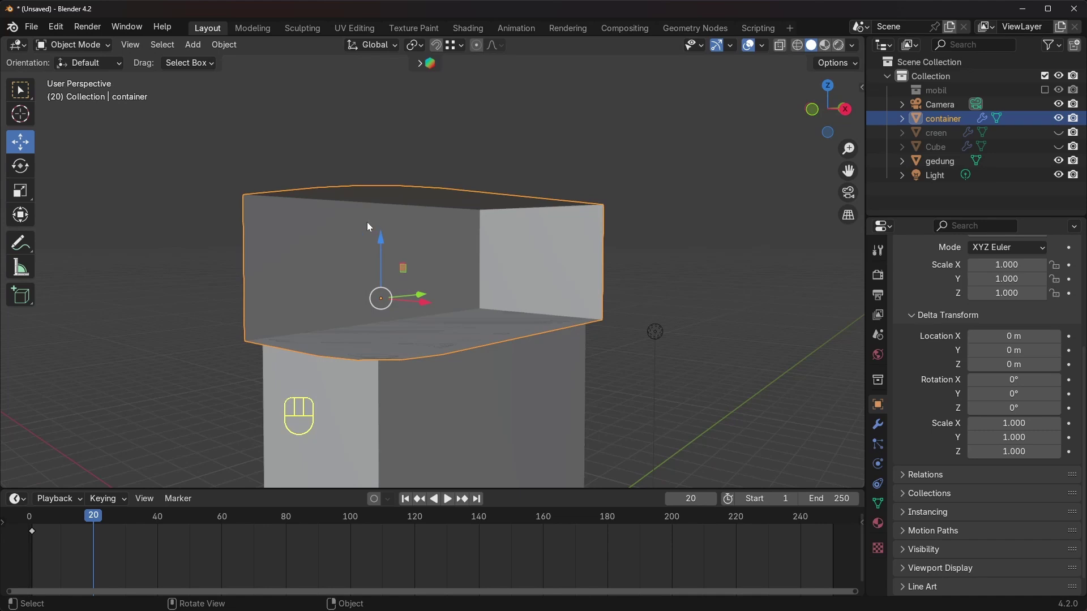
click(72, 45)
click(63, 63)
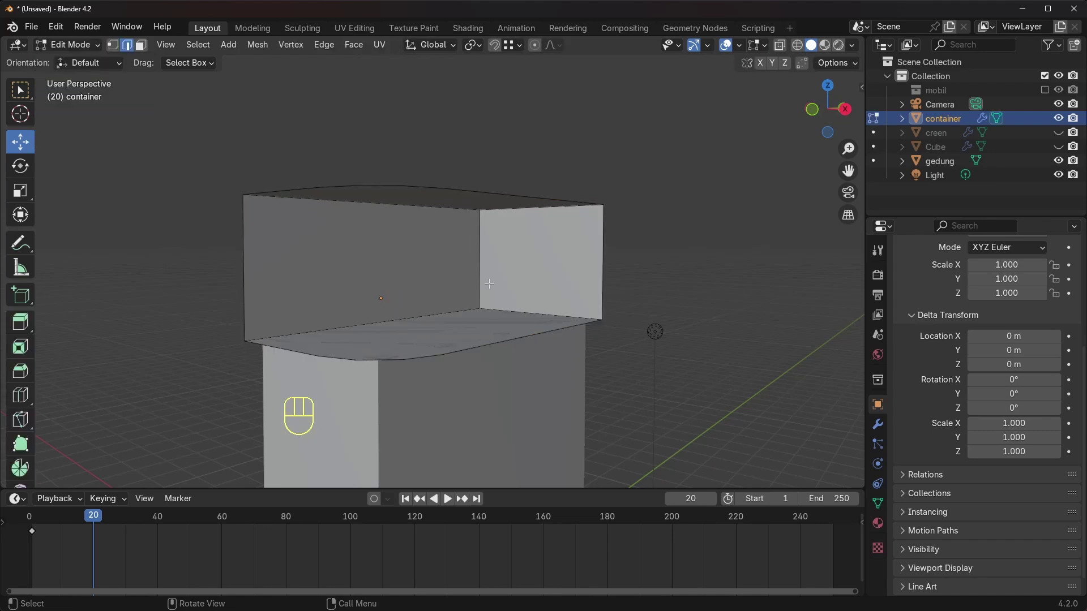
key(a)
middle_drag(490, 284, 470, 278)
key(alt+e)
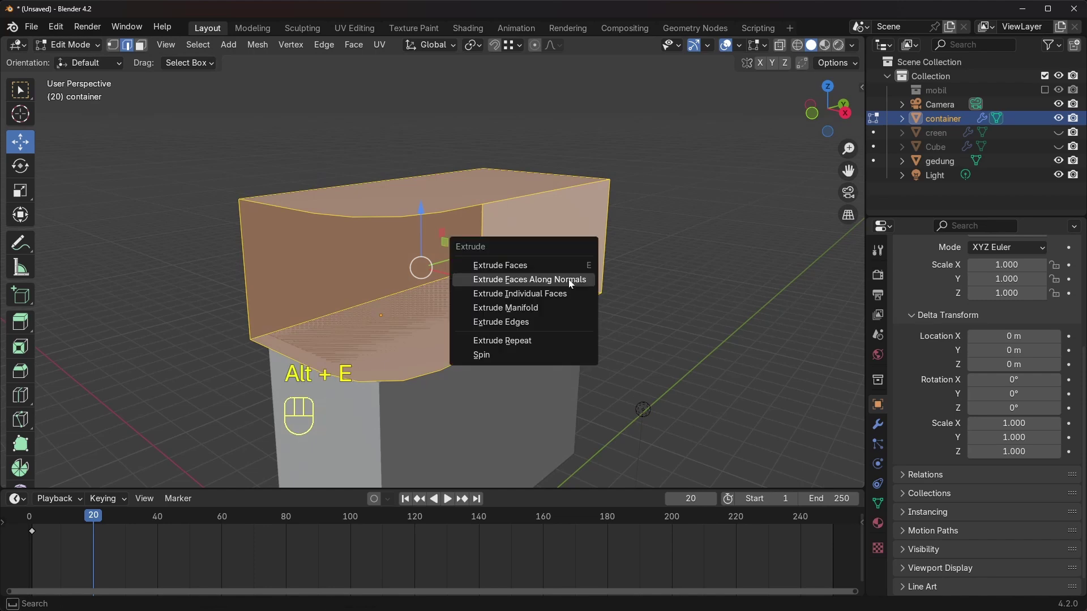
click(533, 283)
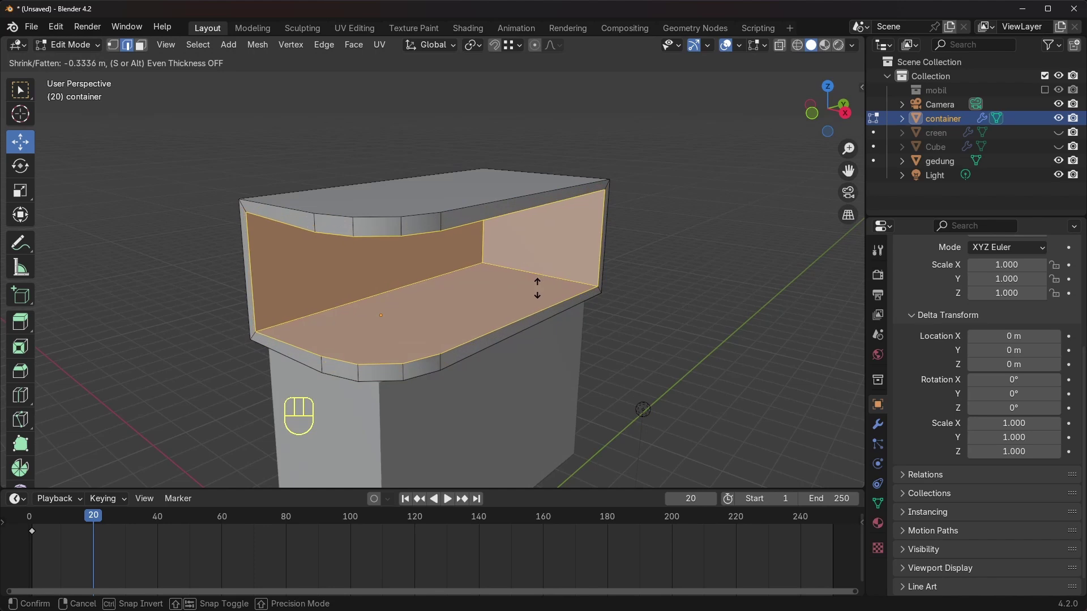
click(463, 306)
click(130, 473)
click(133, 442)
click(63, 375)
middle_drag(466, 317, 479, 246)
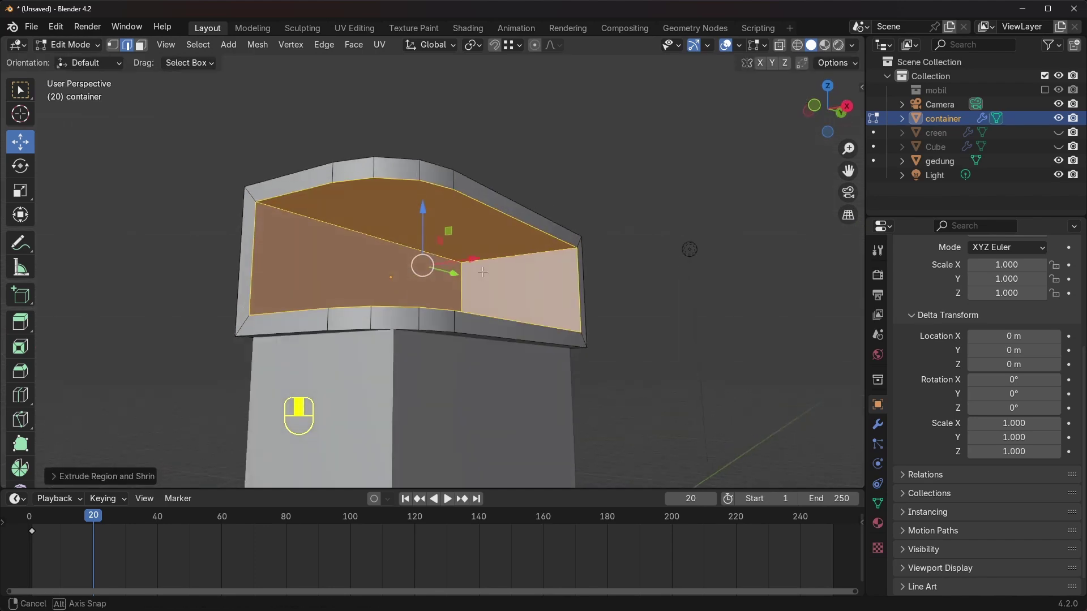
Return the container to Object Mode and unhide the Cube frame for comparison.
scroll(479, 245, up, 2)
click(66, 45)
click(62, 62)
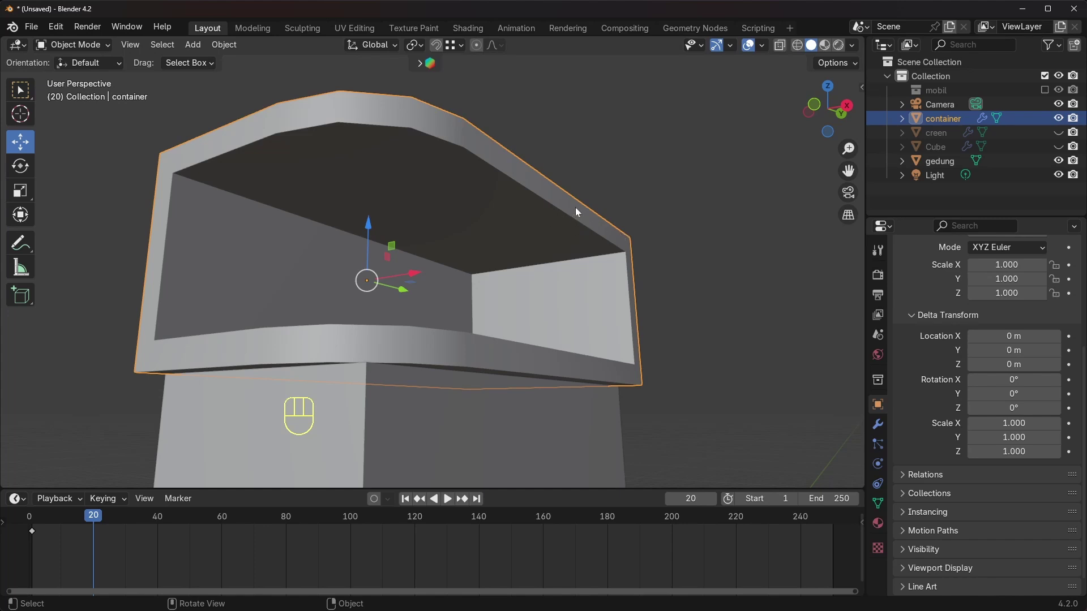
middle_drag(576, 207, 569, 231)
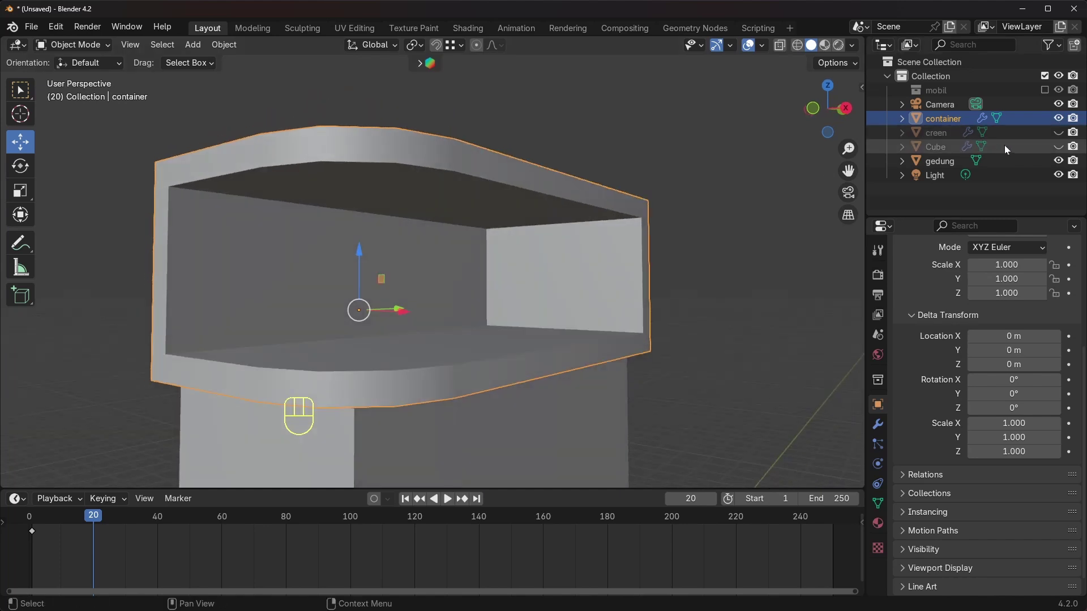
click(1059, 146)
mouse_move(459, 231)
middle_down()
mouse_move(456, 243)
mouse_move(453, 222)
middle_up()
Delete the separate Cube frame and select the thickened container.
click(448, 207)
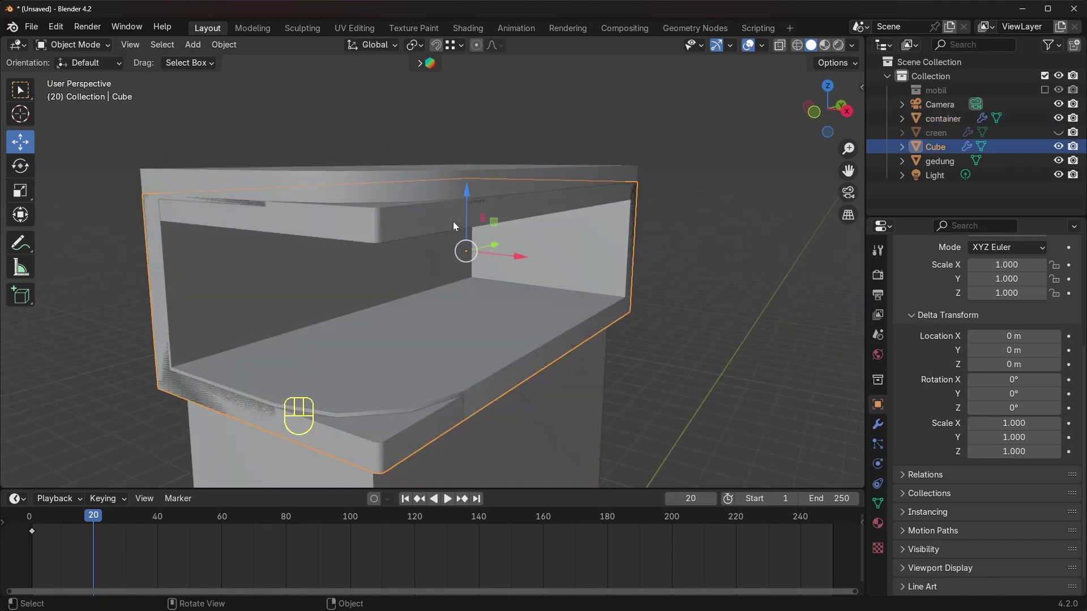
click(396, 185)
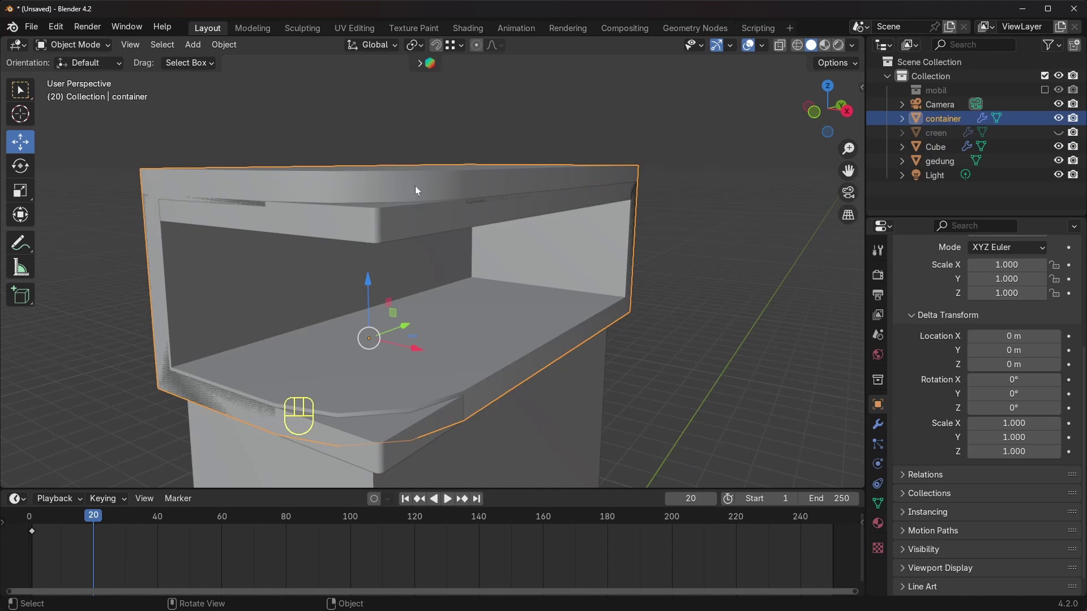
click(417, 218)
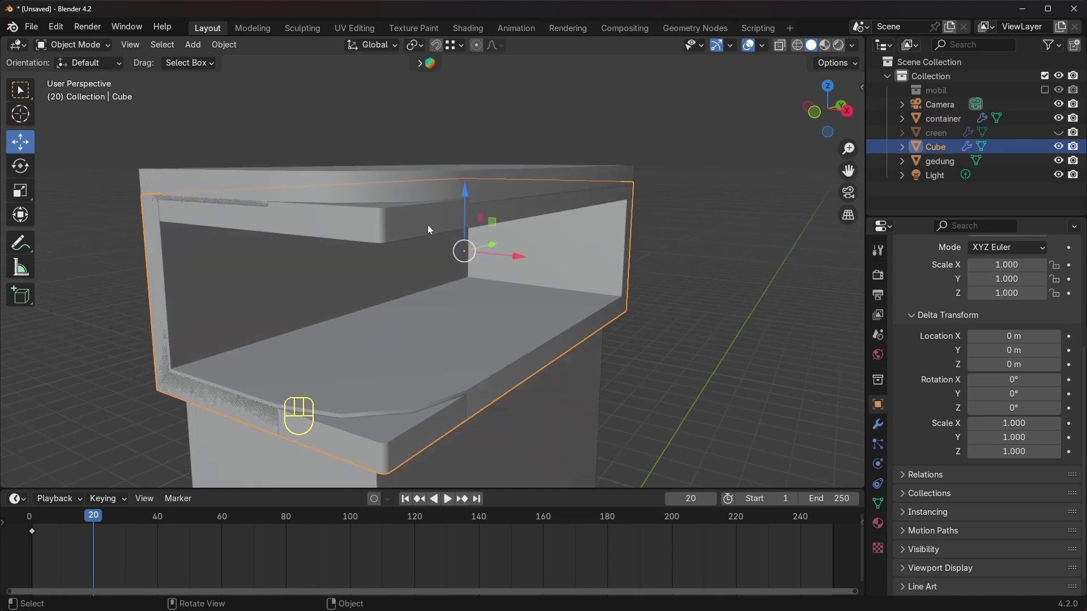
key(x)
click(395, 225)
click(395, 226)
middle_drag(538, 261, 588, 263)
scroll(588, 258, down, 1)
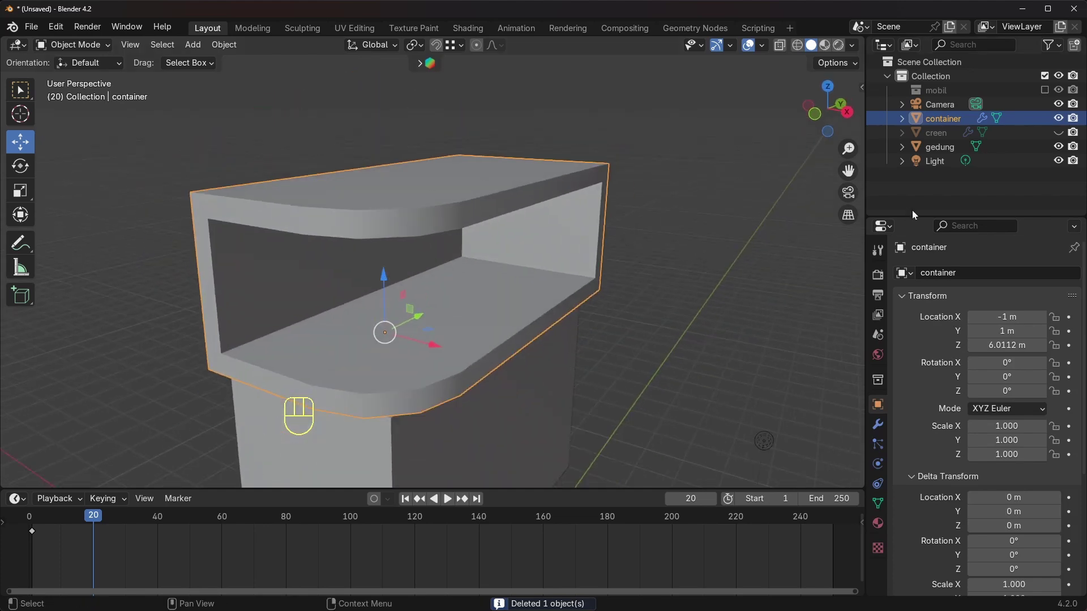
Re-enable the mobil collection, select the Lowpoly car empty, and view the scene through the camera.
click(1044, 90)
middle_drag(685, 266, 601, 266)
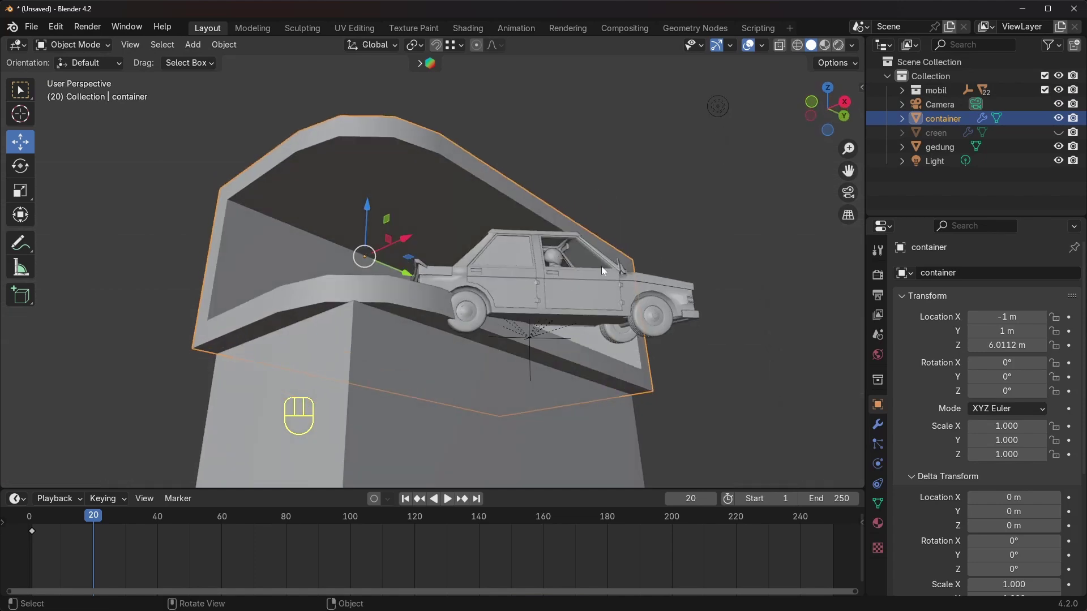
click(535, 365)
middle_drag(535, 364, 532, 354)
click(532, 354)
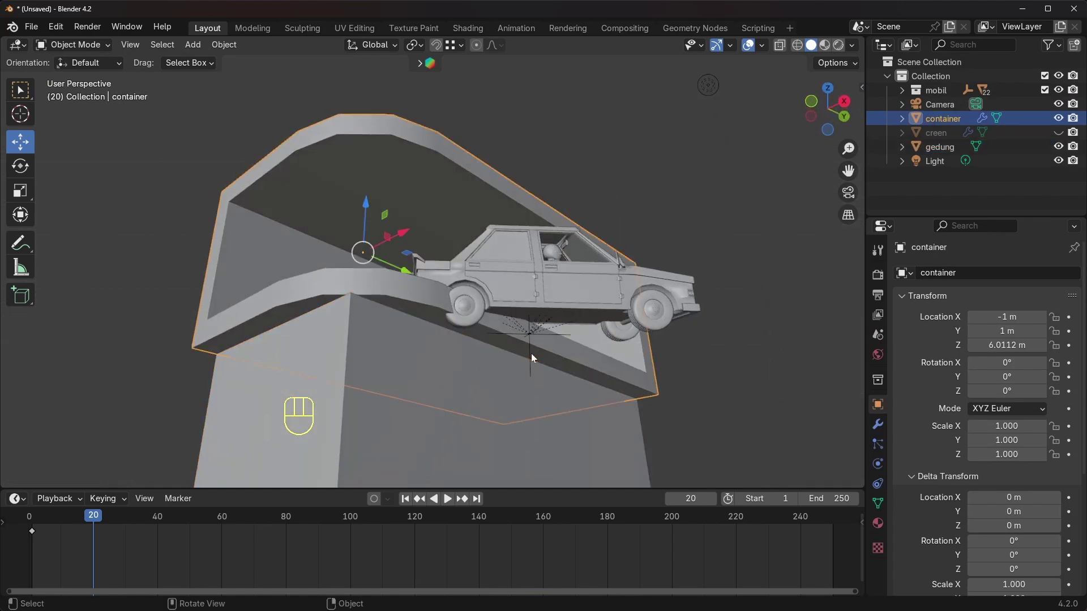
click(526, 338)
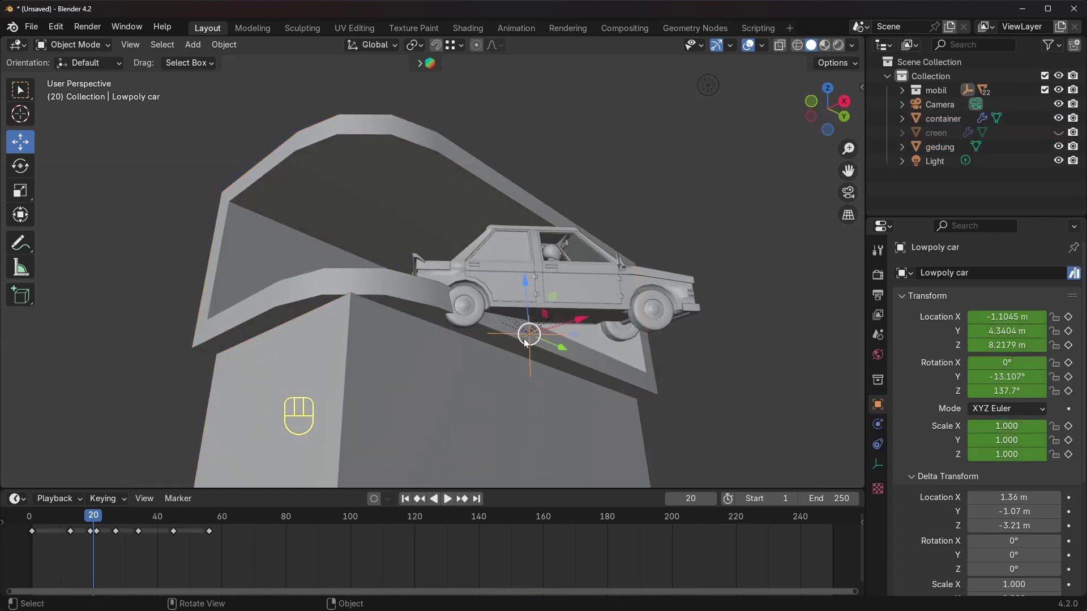
click(842, 196)
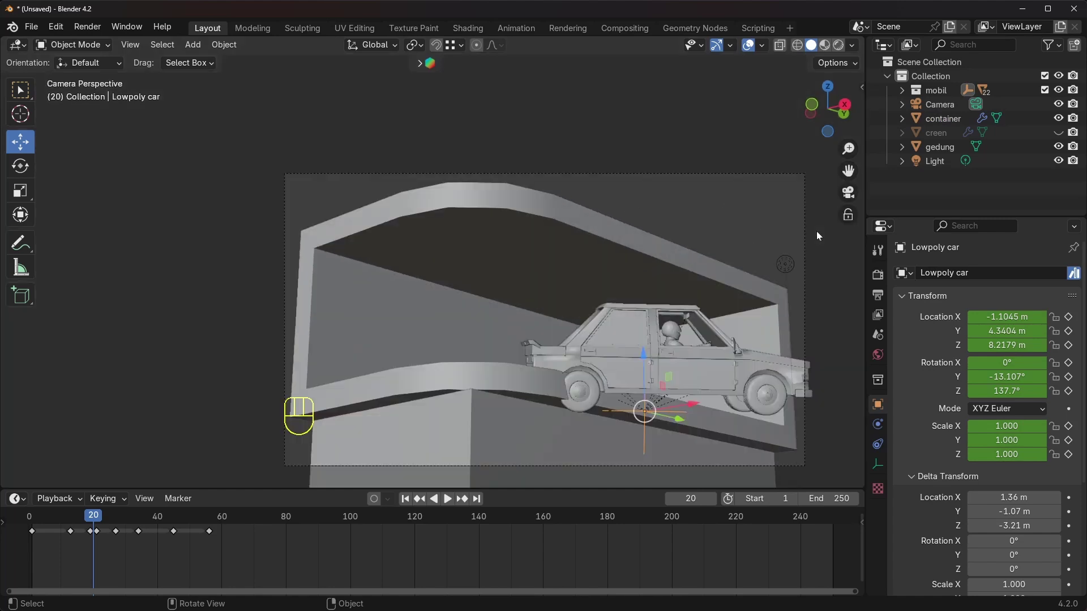
scroll(650, 375, up, 1)
shift+middle_drag(650, 351, 519, 269)
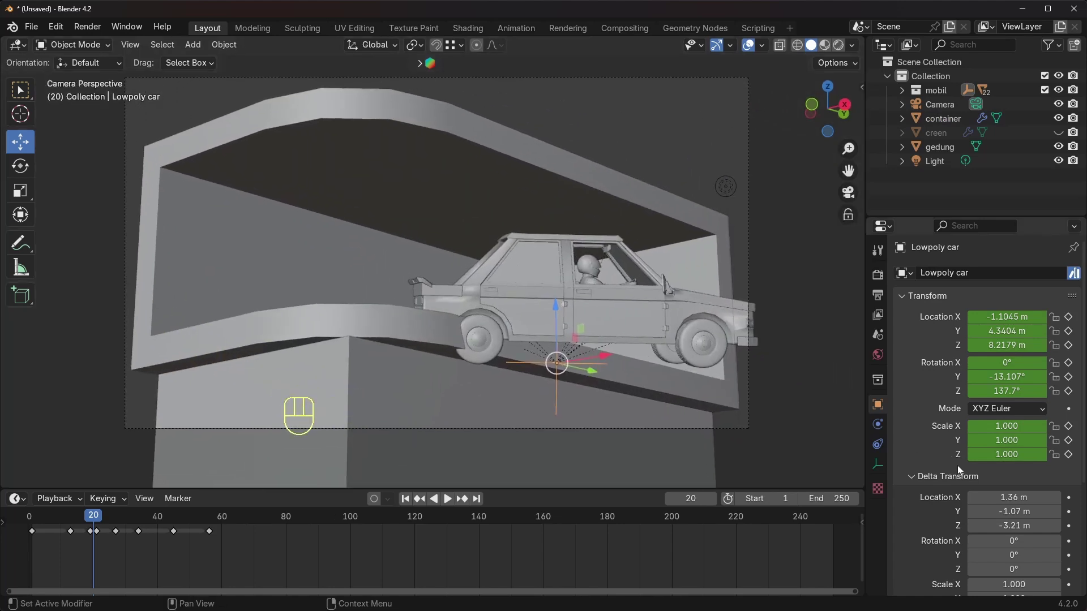
Set the car's delta location to -2.68 m on Z and -2.13 m on Y, checking its placement at frames 19 and 22.
scroll(957, 465, down, 2)
drag(1010, 468, 1042, 468)
mouse_move(91, 516)
mouse_down()
mouse_move(53, 516)
mouse_move(109, 536)
mouse_move(76, 533)
mouse_move(90, 537)
mouse_up()
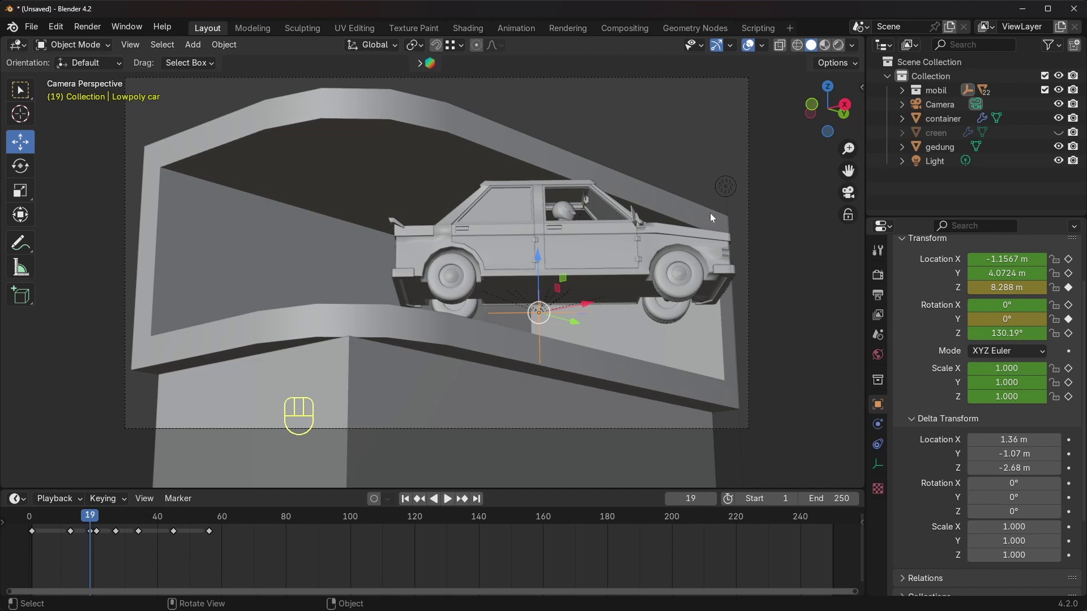
shift+middle_drag(734, 253, 725, 251)
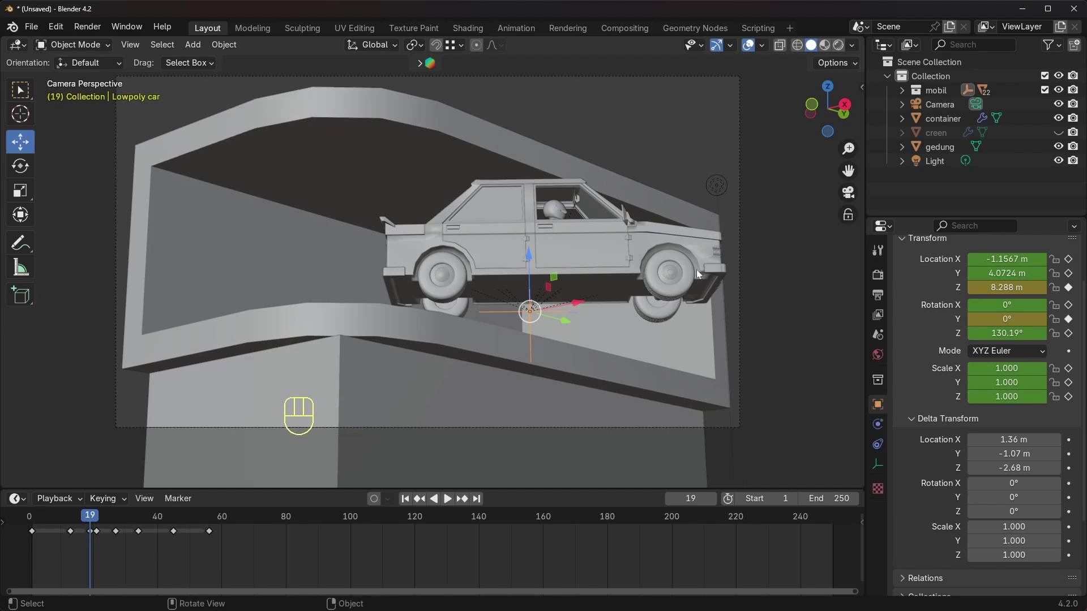
drag(94, 518, 100, 518)
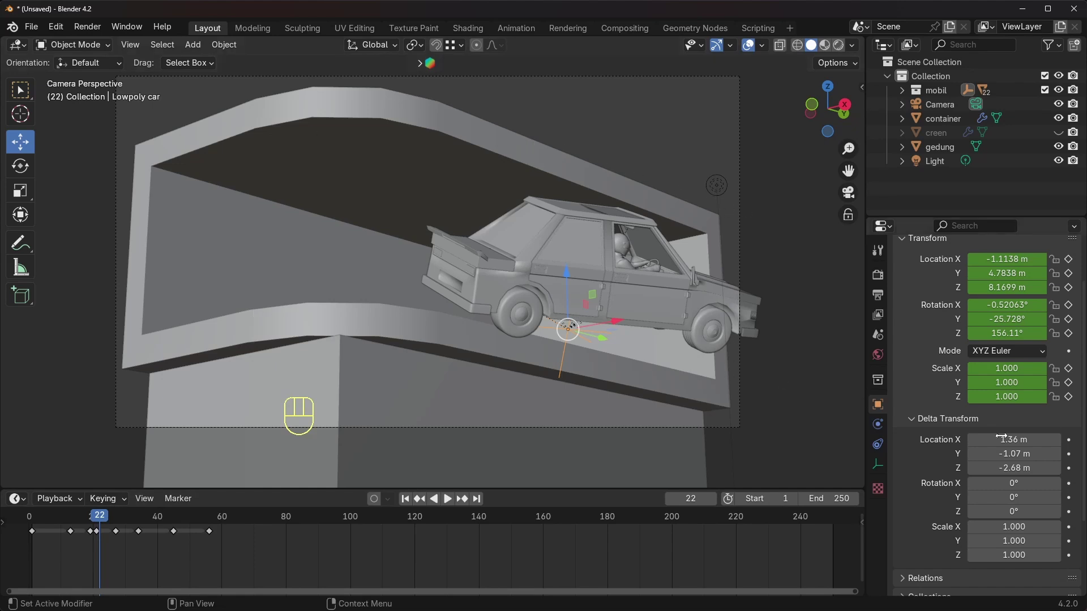
drag(1013, 454, 962, 453)
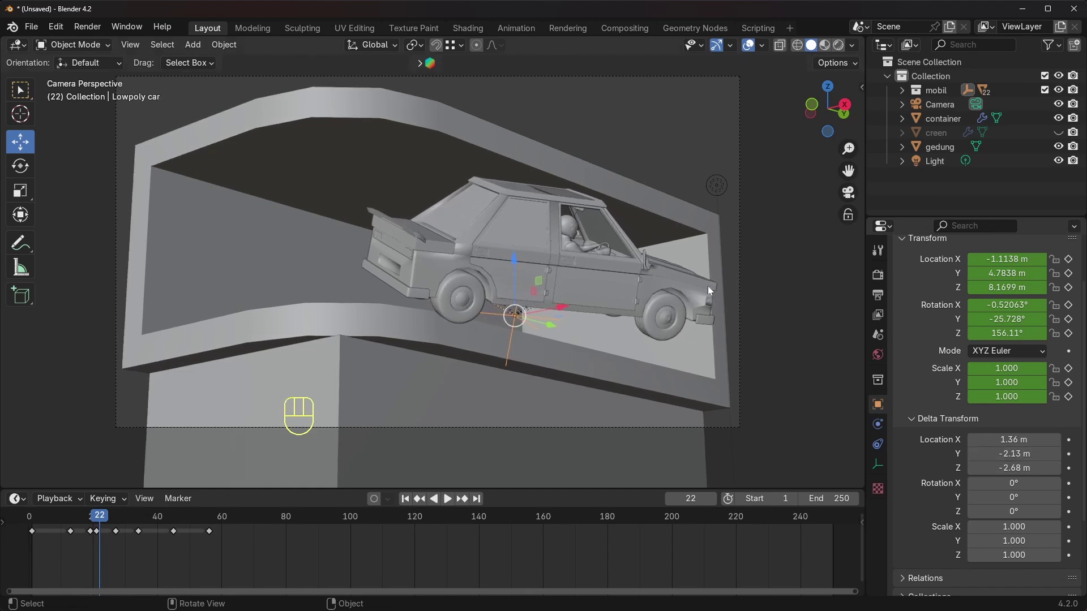
At frame 10, set the car's delta scale to 0.8 on all three axes.
drag(113, 515, 61, 515)
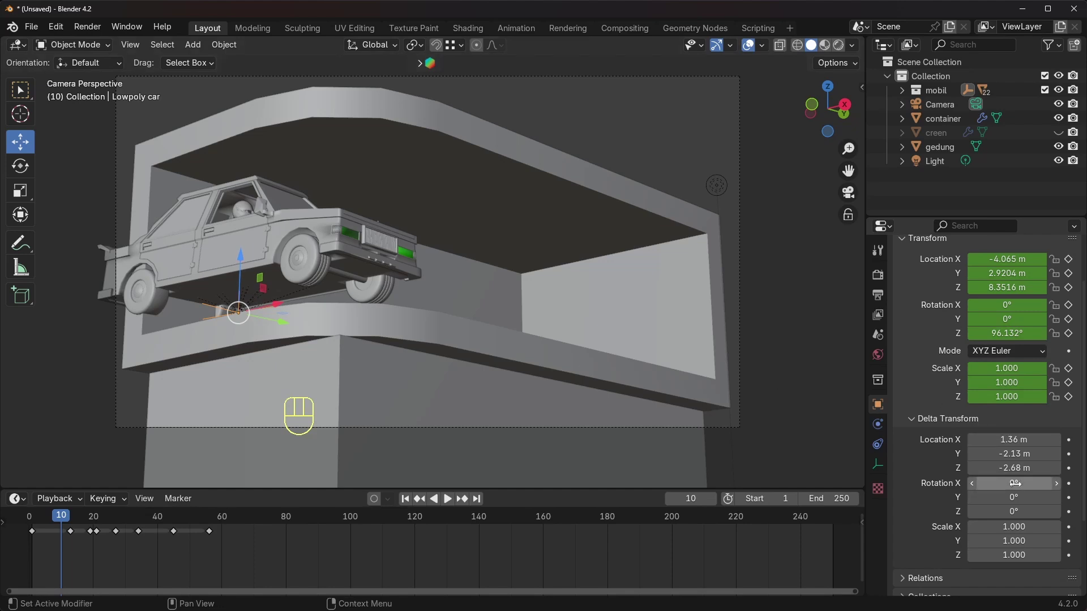
scroll(1010, 478, down, 2)
drag(1008, 469, 974, 497)
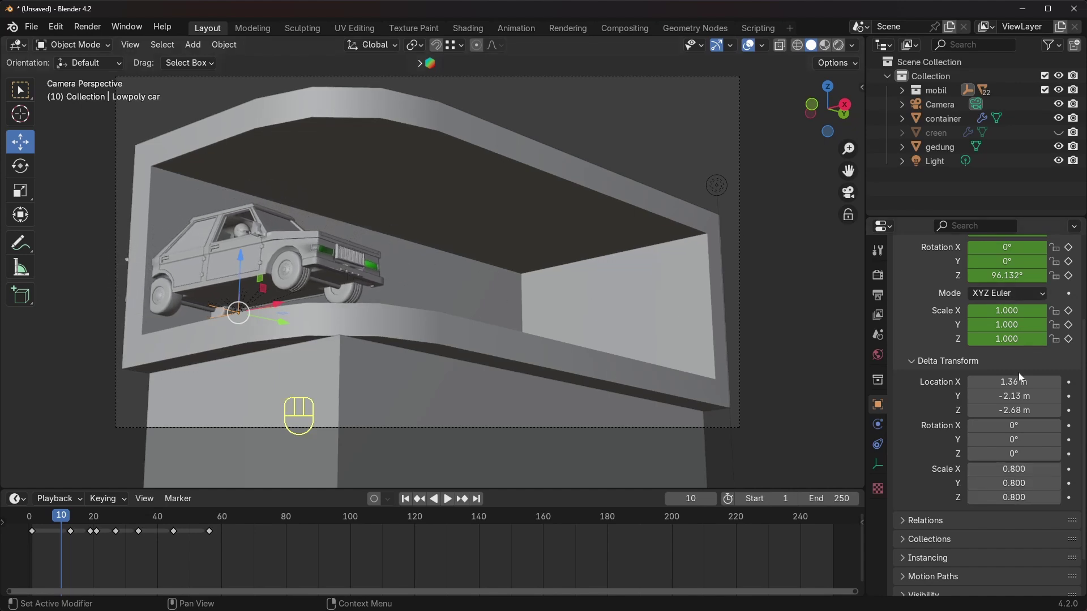
Set the car's delta location to -2.96 m on Z and -1.24 m on Y, and scrub the animation to check the fit.
drag(1019, 410, 1001, 410)
drag(63, 514, 97, 527)
drag(1014, 396, 1063, 396)
drag(58, 517, 99, 539)
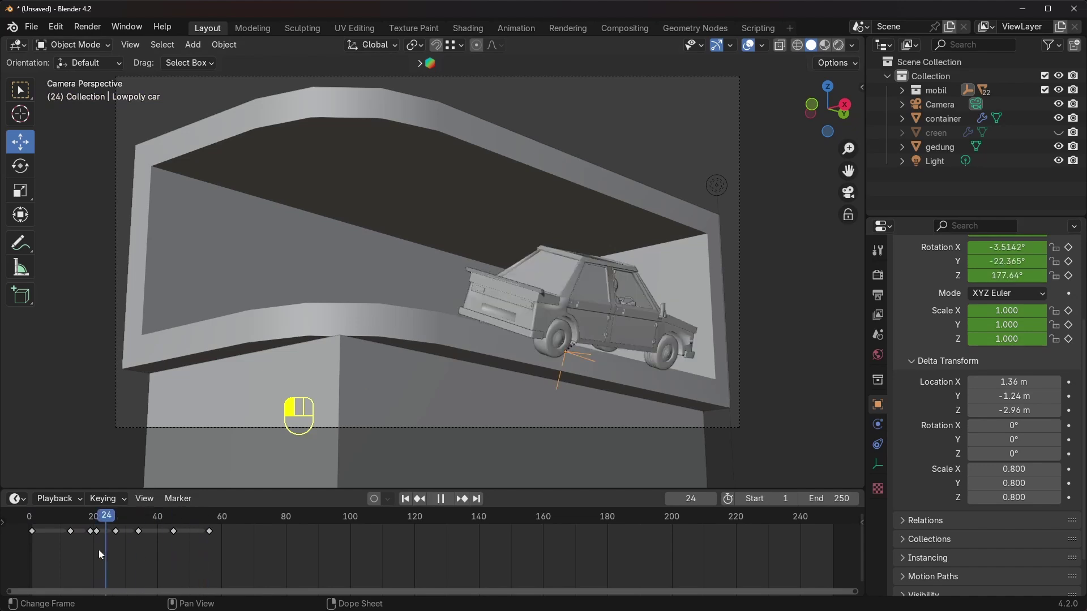
key(Escape)
click(554, 122)
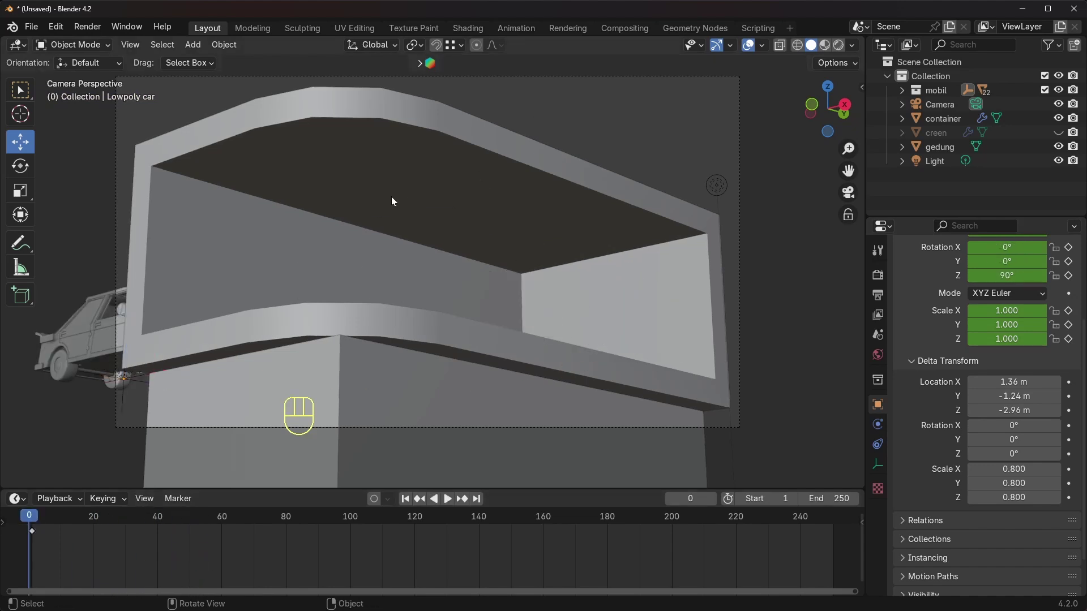
middle_drag(443, 300, 353, 226)
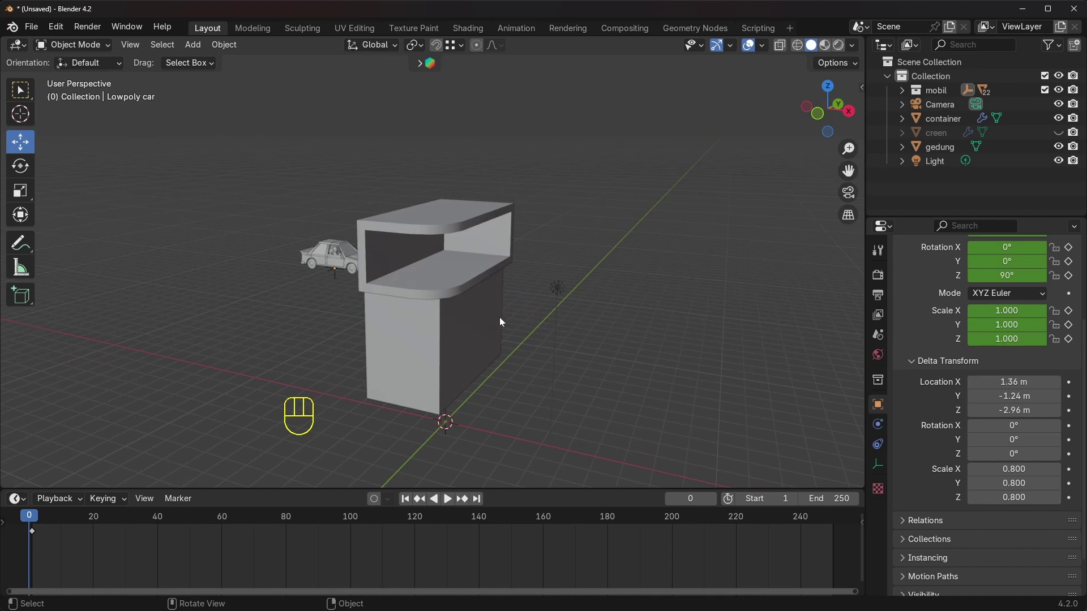
click(848, 193)
middle_drag(171, 318, 342, 352)
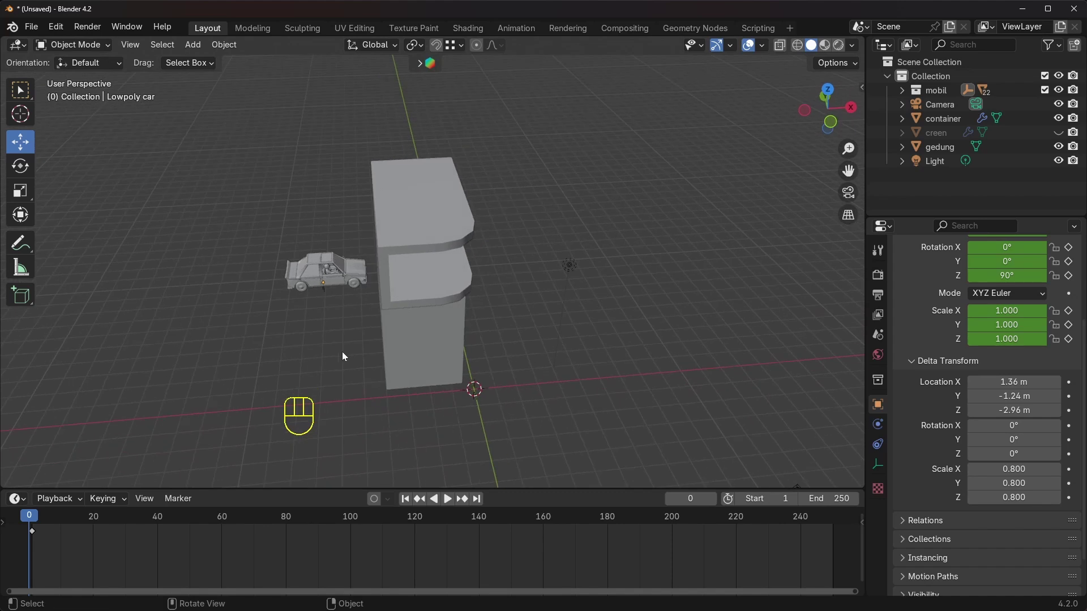
click(192, 45)
click(334, 90)
key(x)
click(377, 117)
Add a cube and place it against the building's side facing the car's start, at about X -5.0, Y 1.49, Z 1.02 m.
click(193, 46)
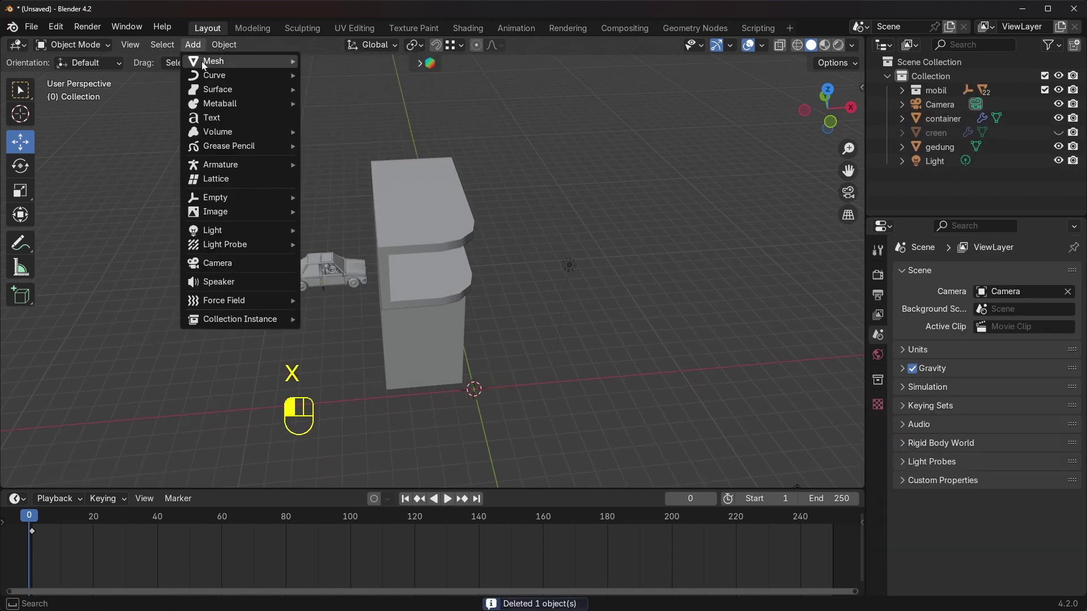
click(332, 76)
drag(527, 384, 424, 393)
middle_drag(365, 361, 305, 334)
key(KP_1)
drag(441, 265, 441, 225)
drag(500, 283, 497, 283)
middle_drag(487, 286, 416, 334)
drag(427, 279, 458, 257)
middle_drag(450, 249, 534, 206)
Raise the cube's upper face to about the container's height and reposition one side face in Edit Mode, finishing in Object Mode.
key(Tab)
scroll(534, 206, down, 3)
click(141, 45)
click(439, 257)
drag(439, 212, 440, 121)
click(416, 241)
drag(472, 226, 420, 238)
middle_drag(422, 240, 384, 245)
middle_drag(512, 154, 510, 152)
key(Tab)
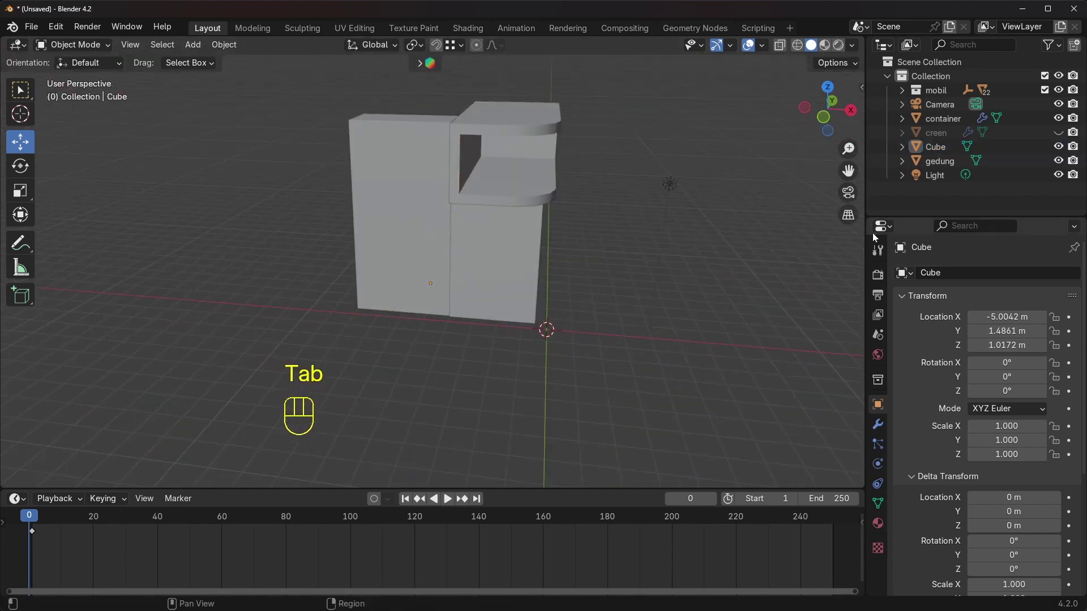
Scrub the car animation in the camera view up to frame 16 and check how the new block covers the car's entry.
key(KP_0)
mouse_move(29, 538)
mouse_down()
mouse_move(151, 539)
mouse_move(47, 543)
mouse_up()
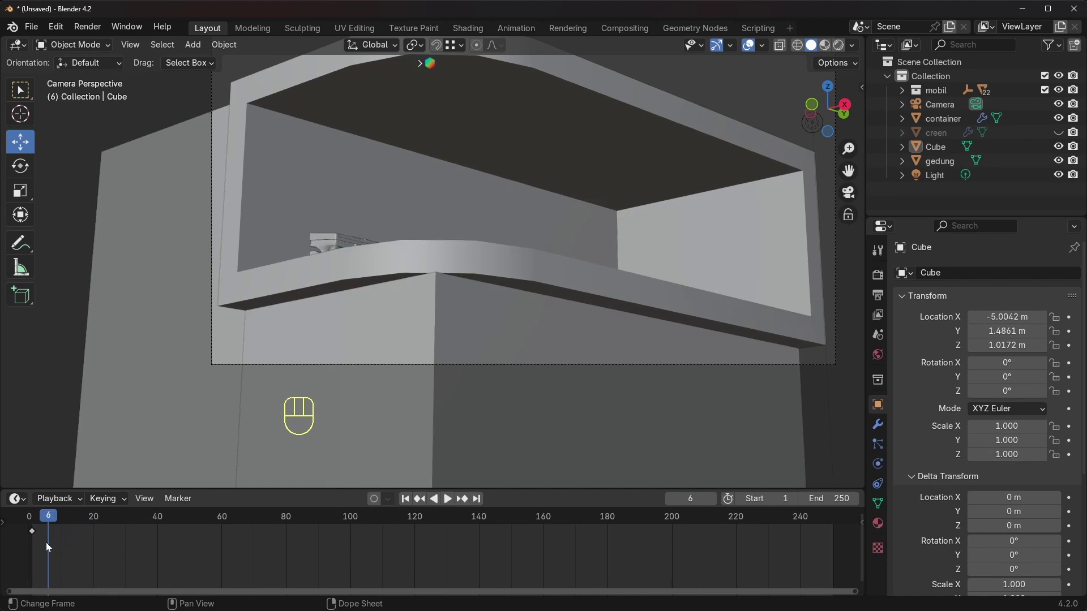
click(80, 543)
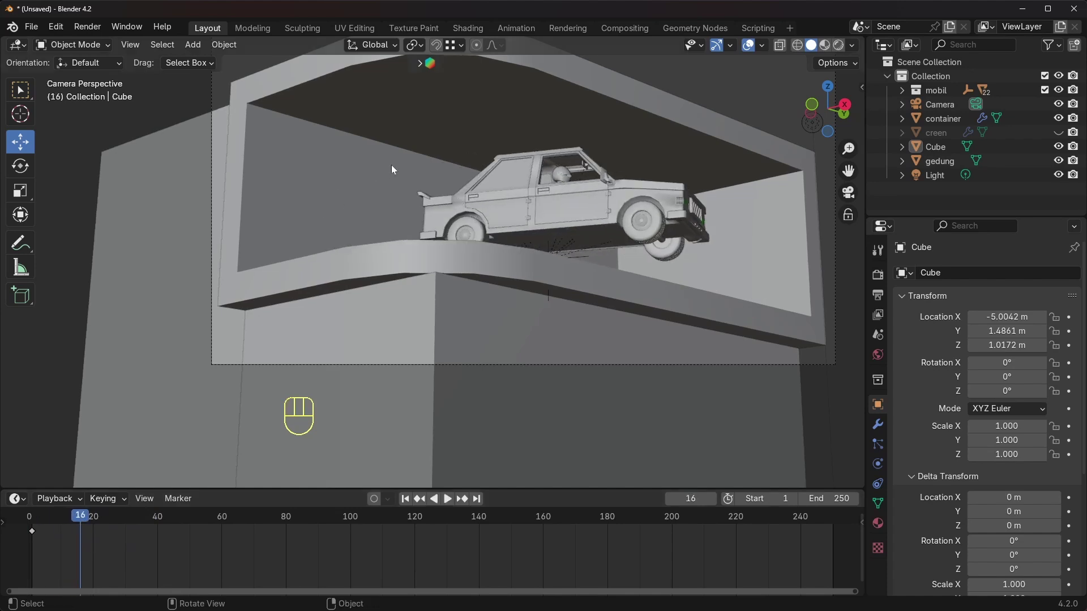
shift+middle_drag(548, 177, 512, 199)
scroll(515, 192, down, 1)
shift+middle_drag(398, 144, 395, 152)
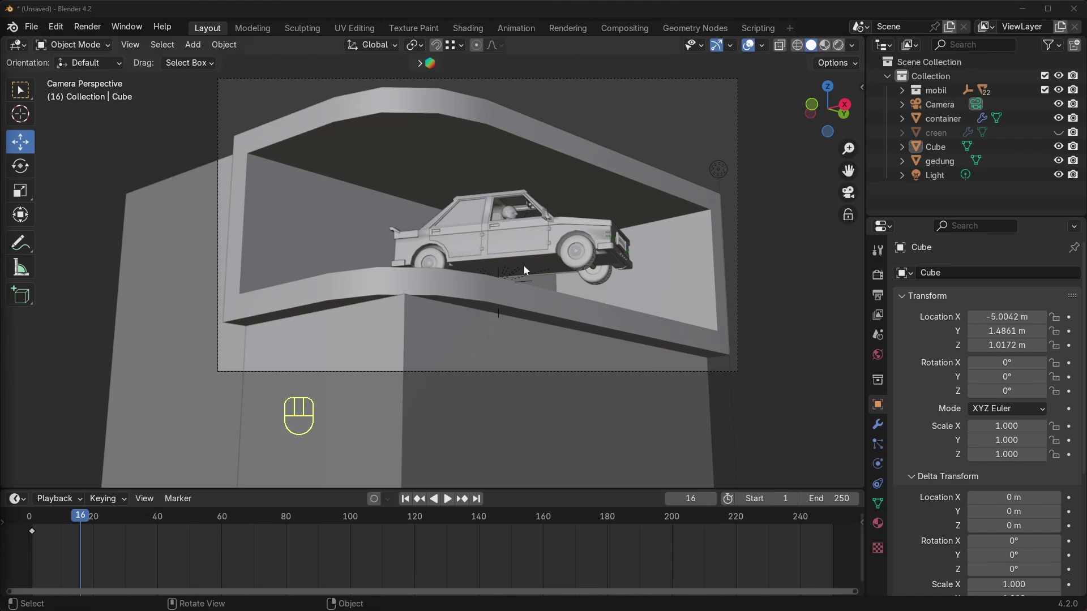
Show the viewport in rendered shading and keep EEVEE as the render engine.
click(840, 48)
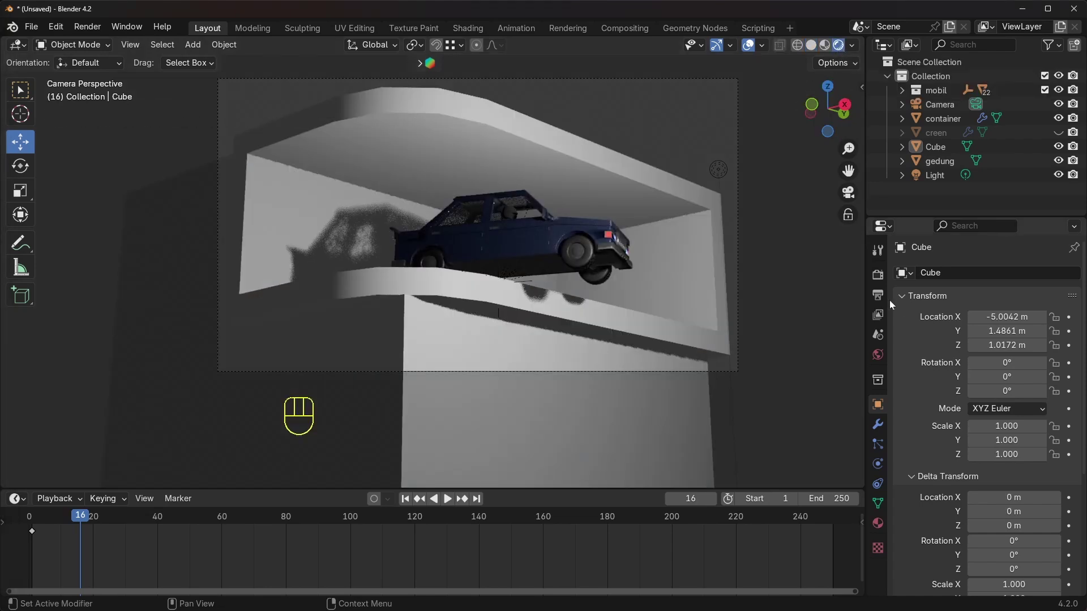
click(880, 275)
mouse_move(997, 274)
mouse_down()
mouse_move(998, 285)
mouse_move(997, 274)
mouse_up()
click(977, 367)
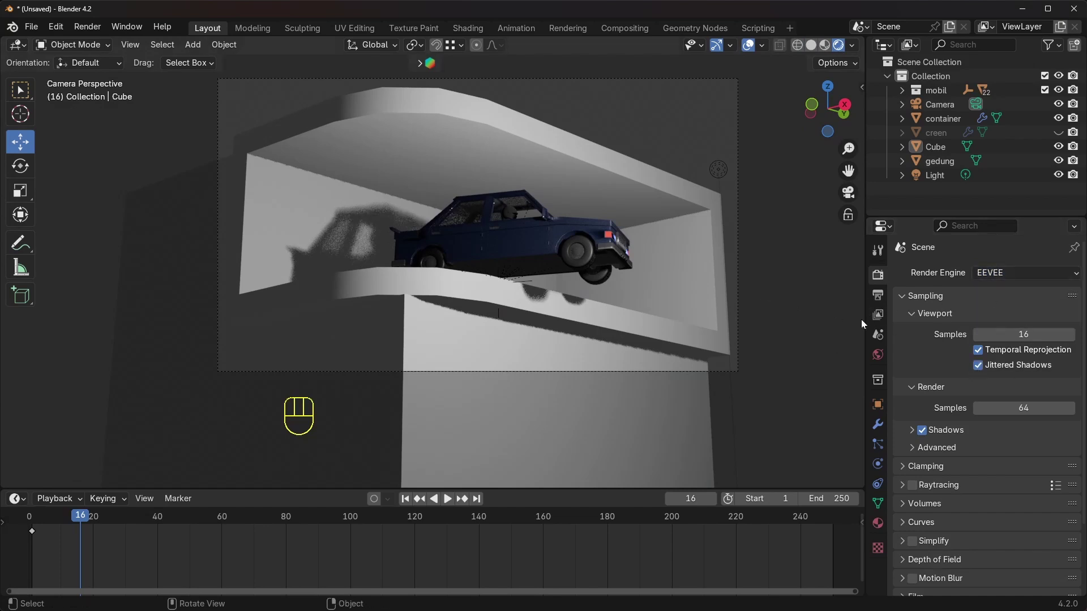
drag(1014, 274, 645, 265)
In the Shading workspace, add an environment texture with mapping to the world's Background node and load the gray park HDRI.
click(718, 169)
click(468, 29)
click(226, 364)
click(232, 413)
middle_drag(488, 390, 488, 453)
click(486, 432)
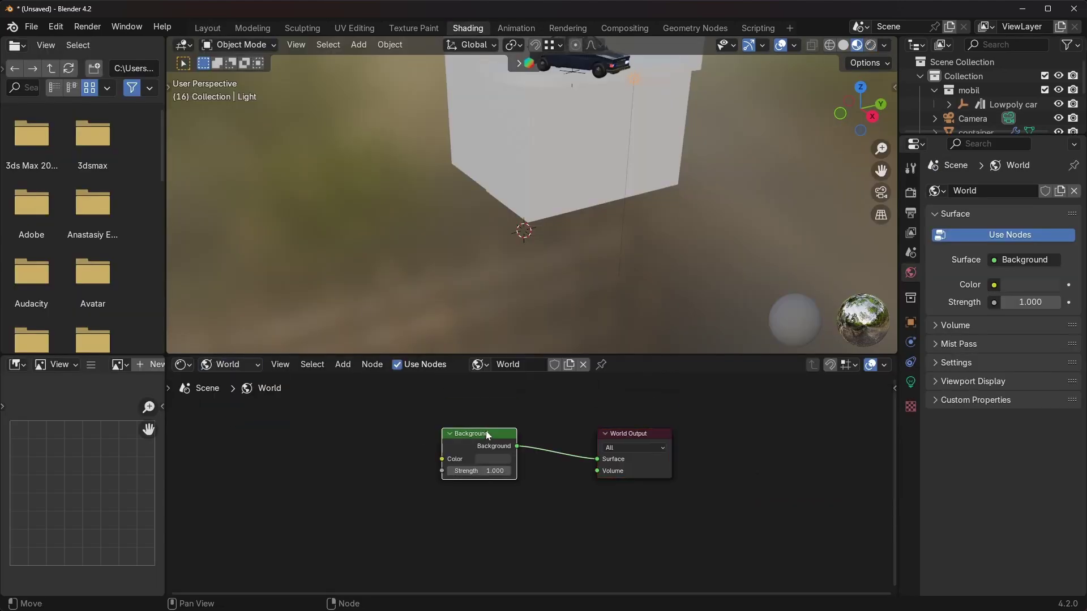
key(ctrl+t)
click(388, 483)
click(220, 167)
double_click(739, 289)
Set the shader editor back to Object and return to the Layout workspace.
click(229, 365)
click(231, 399)
shift+middle_drag(616, 94, 606, 179)
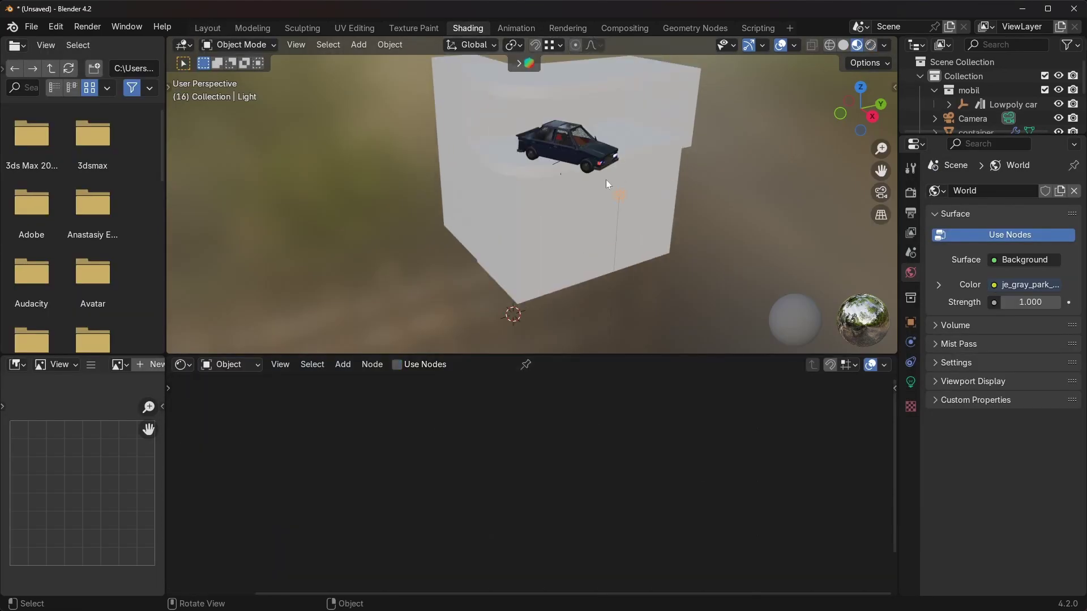
click(583, 209)
click(208, 29)
Search the online material library for "building" and apply the teal-windowed Office Building material to the gedung object.
click(632, 181)
click(509, 354)
click(418, 64)
click(303, 63)
click(385, 64)
text(building)
key(Return)
drag(457, 159, 544, 447)
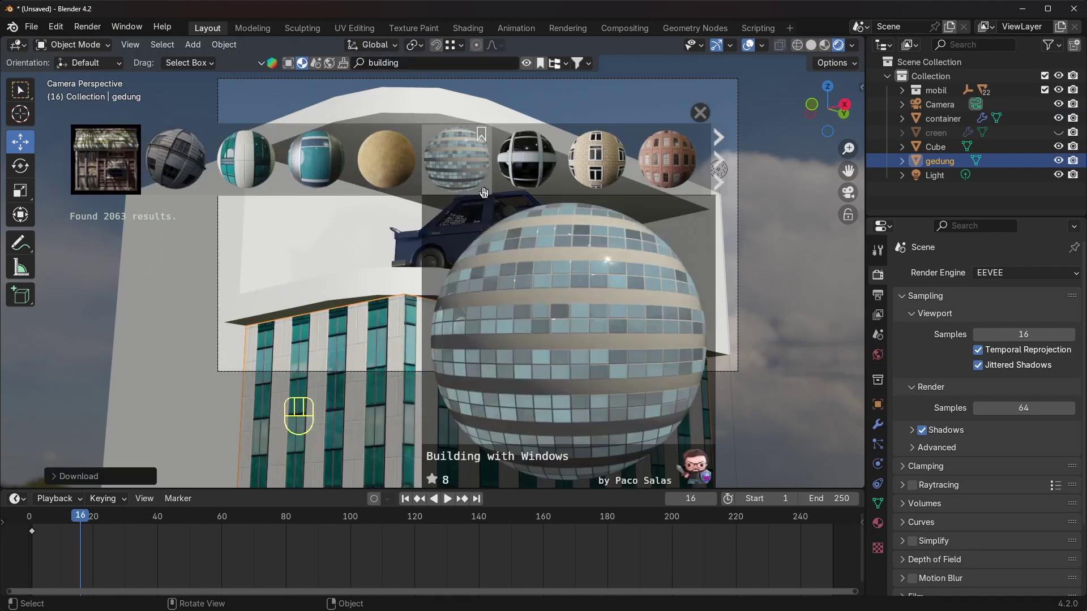
Give the container a gold material with an orange-yellow base color, metallic 1.000 and roughness 0.176.
click(878, 523)
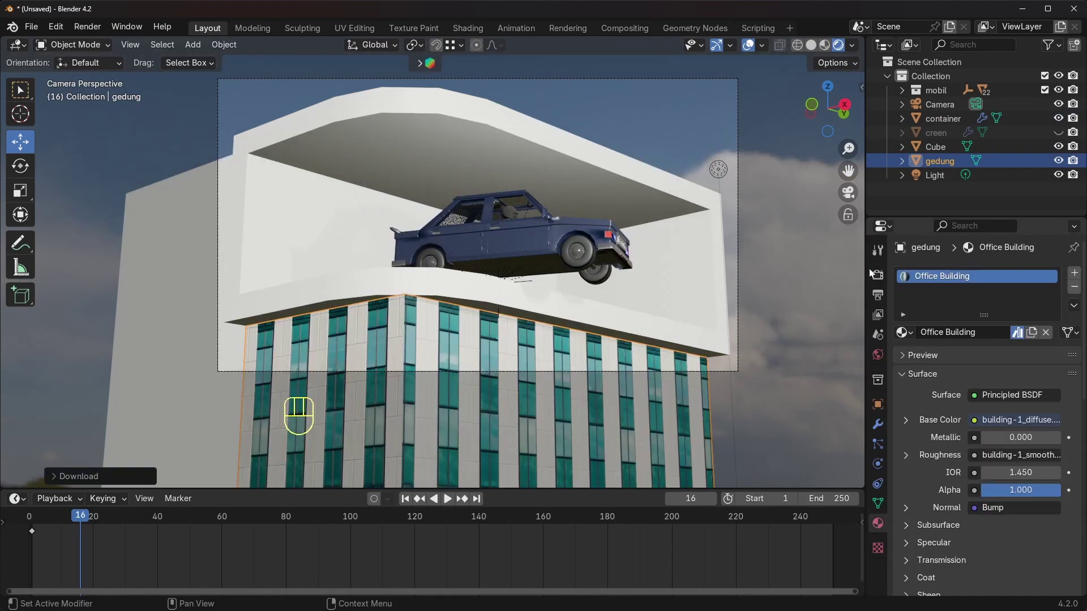
click(944, 119)
click(989, 418)
drag(957, 278, 933, 307)
drag(1007, 438, 986, 456)
click(1008, 420)
drag(945, 295, 940, 296)
Add a second material slot with a new material to the container and assign it to the inner faces in Edit Mode.
click(1074, 273)
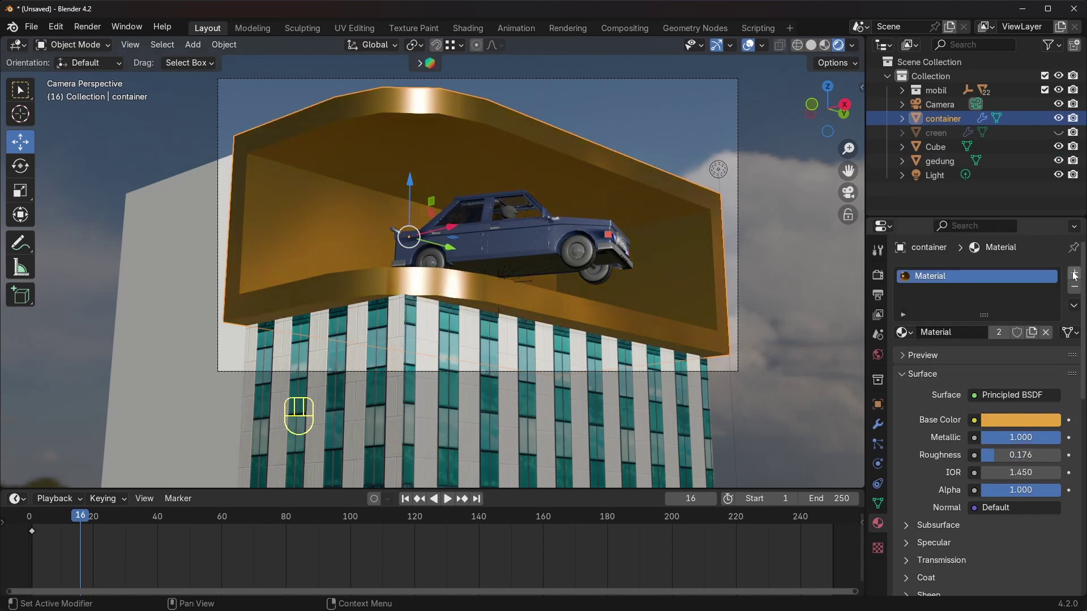
key(Tab)
shift+click(557, 195)
middle_drag(397, 226, 422, 277)
shift+click(380, 316)
click(937, 291)
click(937, 363)
click(928, 378)
Rename the container's second material "inside" and its first "gold", finishing in Object Mode with the camera view.
double_click(940, 361)
text(inside)
key(Return)
double_click(930, 276)
text(gold)
key(Return)
key(KP_0)
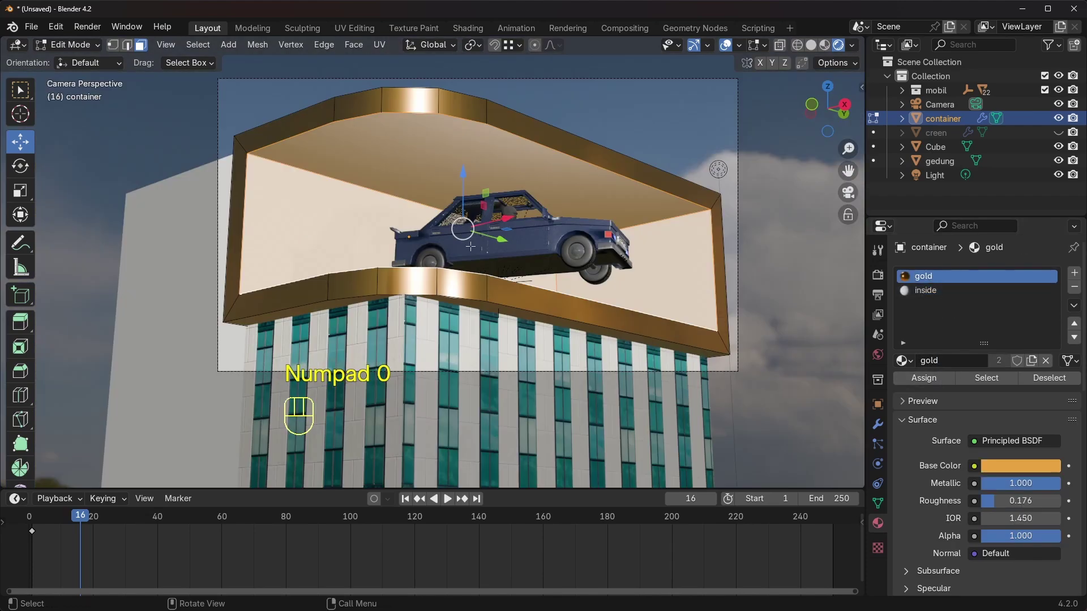
key(Tab)
Create a new material named "holdout" on the neighbouring block and open the choices for its surface shader.
click(190, 250)
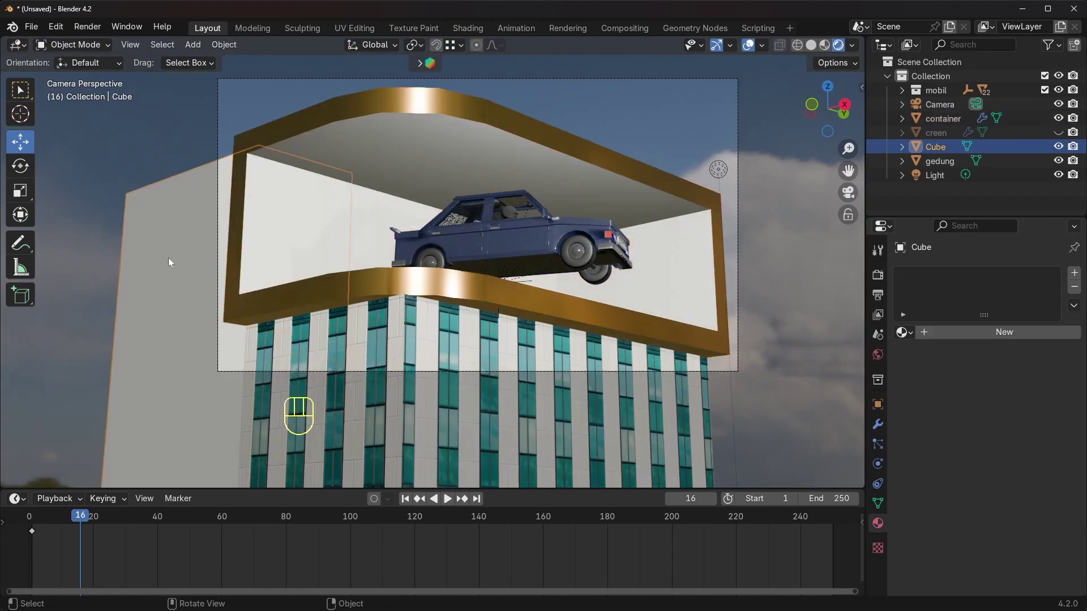
shift+middle_drag(322, 294, 321, 280)
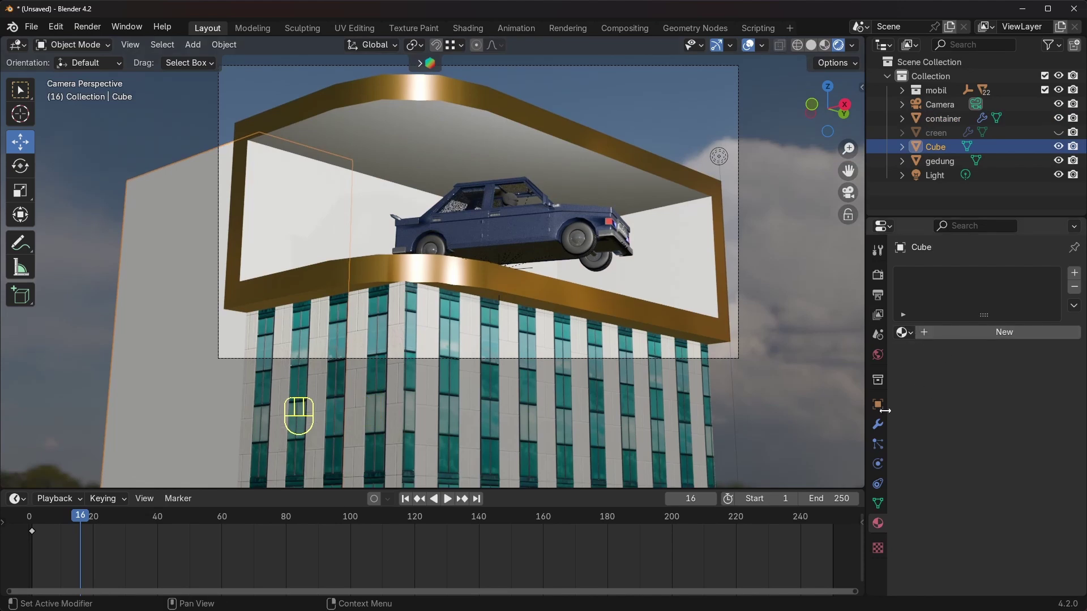
click(973, 335)
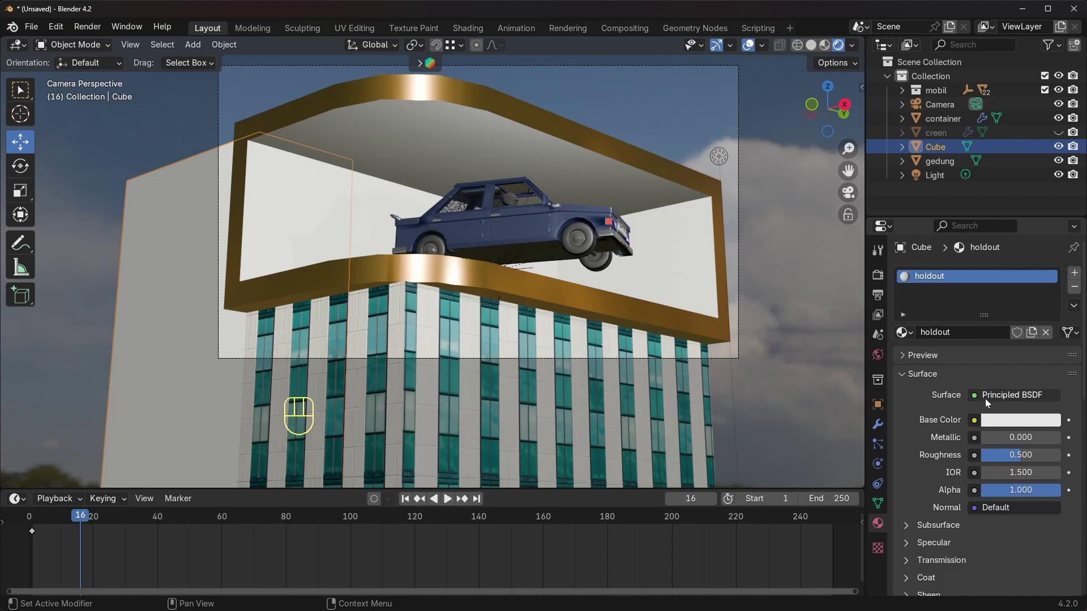
click(985, 395)
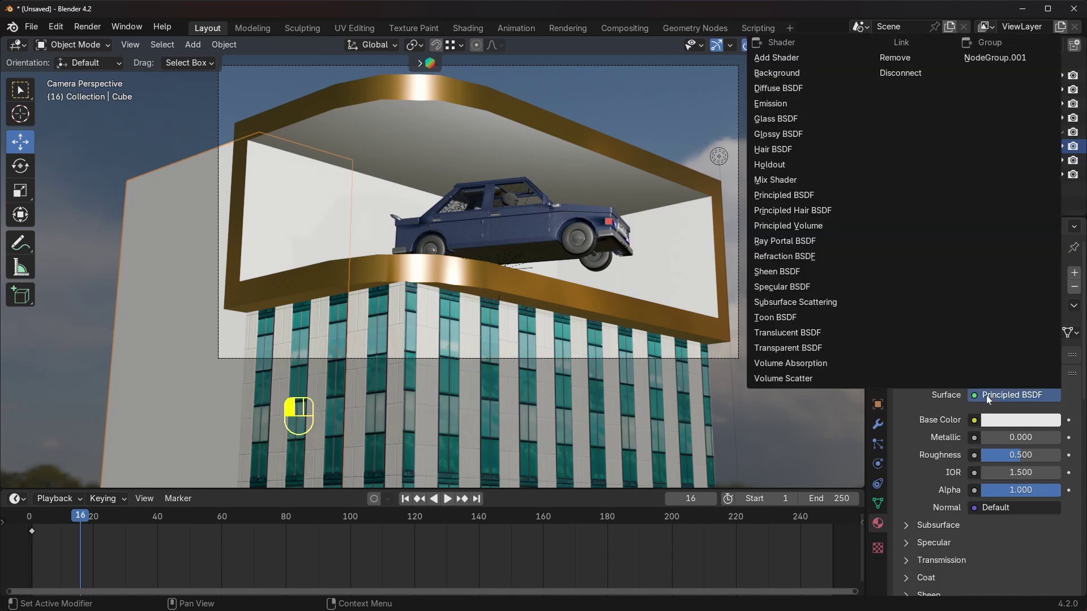
Assign a Holdout surface shader to the side cube and enable raytracing in the render settings.
click(783, 165)
drag(78, 519, 94, 536)
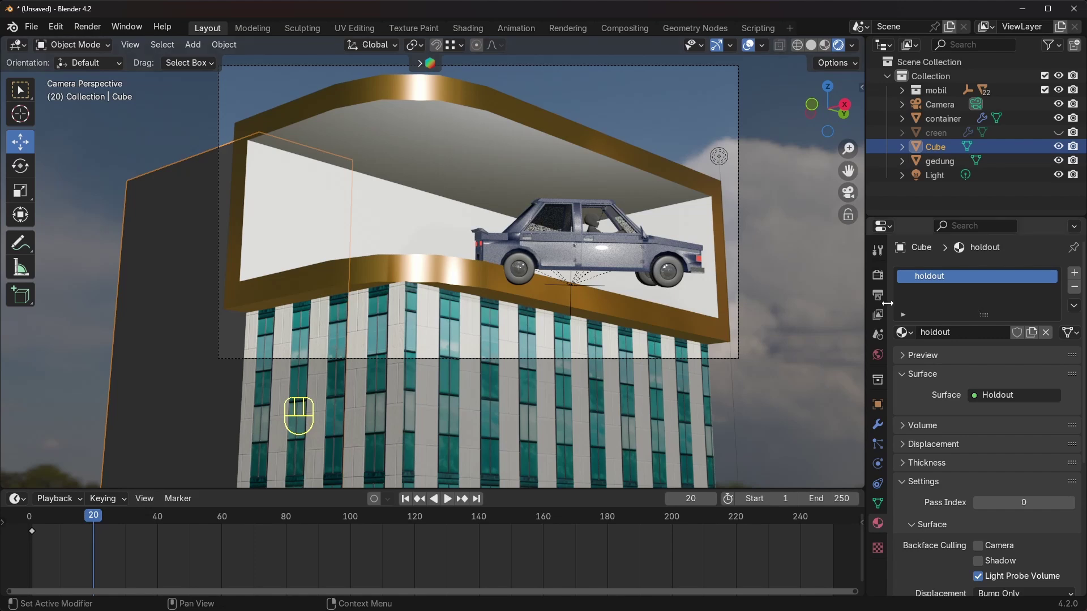
click(879, 274)
click(912, 485)
Delete the existing point light and add an area light to the scene.
click(718, 156)
key(x)
middle_drag(633, 262, 461, 307)
key(shift+a)
mouse_move(397, 495)
click(529, 539)
Rotate the area light to face the billboard and raise it to the billboard's height.
key(r)
click(333, 378)
drag(332, 368, 331, 254)
middle_drag(331, 255, 385, 272)
drag(385, 272, 405, 278)
middle_drag(405, 277, 390, 266)
Set the area light's power to 200 W.
click(877, 464)
double_click(1008, 369)
text(200)
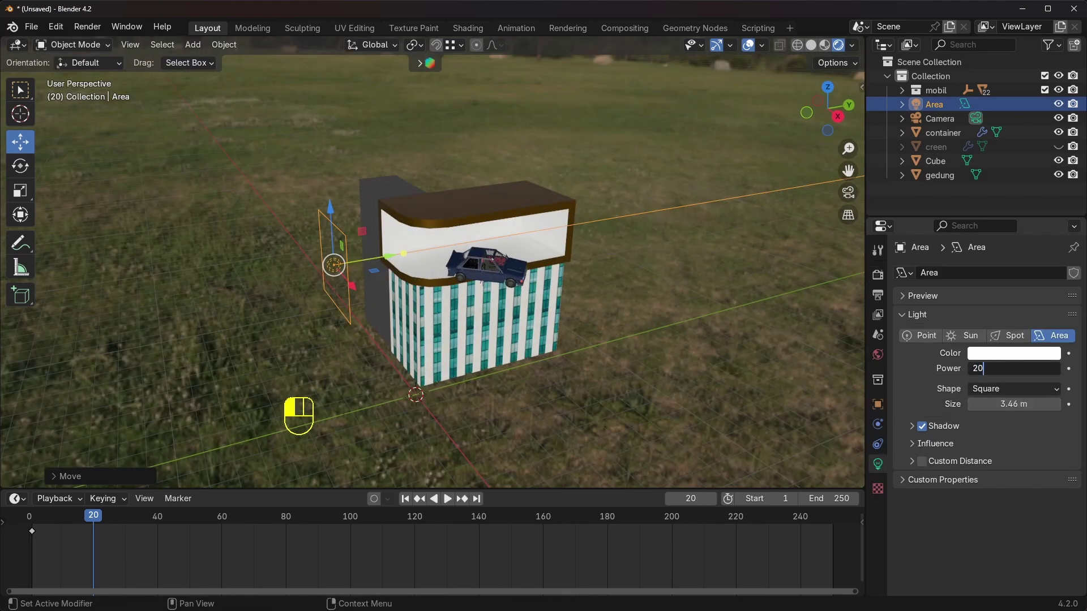
Reposition the area light in top view and rotate it to aim at the billboard.
key(KP_0)
key(KP_7)
key(g)
click(447, 399)
key(r)
click(446, 408)
Set the area light's size to 6.12 m and its power to 300 W.
drag(1011, 404, 1051, 404)
double_click(1007, 369)
text(300)
Duplicate the area light in top view, then move and rotate the copy to light the billboard from the other side.
key(shift+d)
key(r)
key(g)
key(r)
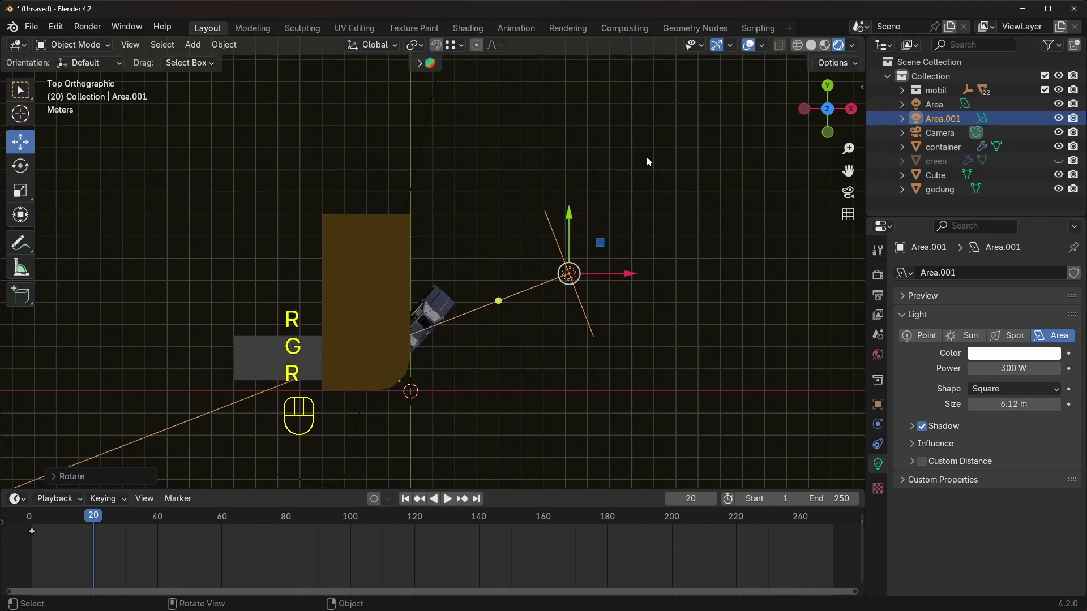
key(g)
Hide the viewport toolbar, and move and re-aim the duplicated area light while looking through the camera.
key(KP_0)
scroll(696, 205, down, 2)
shift+middle_drag(775, 239, 759, 271)
key(t)
key(g)
click(694, 176)
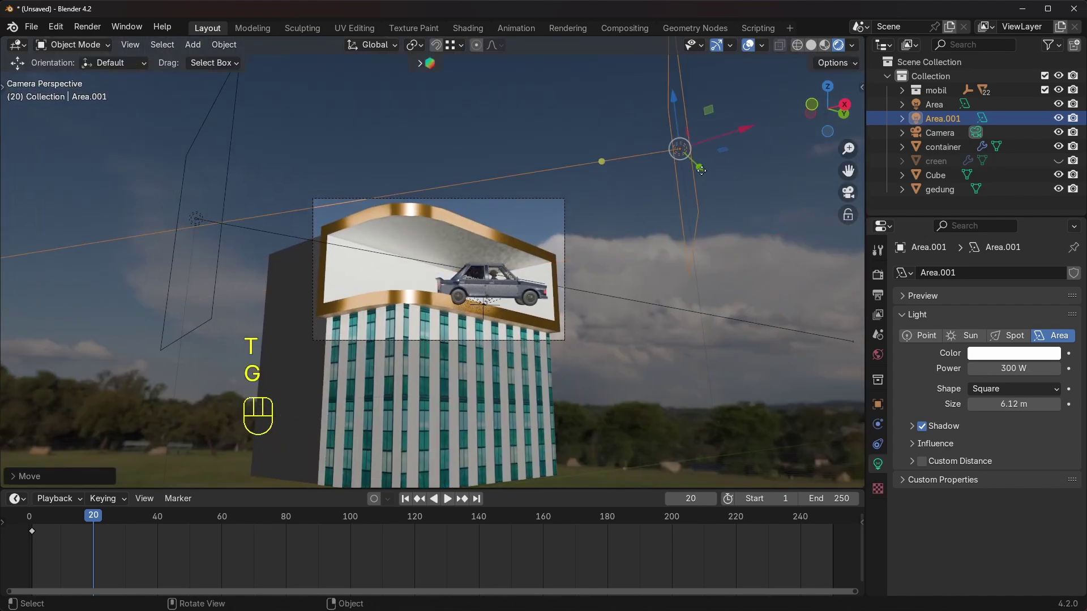
key(r)
click(704, 170)
Raise the original area light and rotate it toward the billboard.
click(204, 214)
key(g)
click(195, 146)
key(r)
click(199, 154)
Expand the shadow settings of the area lights and enable Jitter.
middle_drag(637, 244, 600, 243)
key(KP_0)
scroll(593, 234, up, 3)
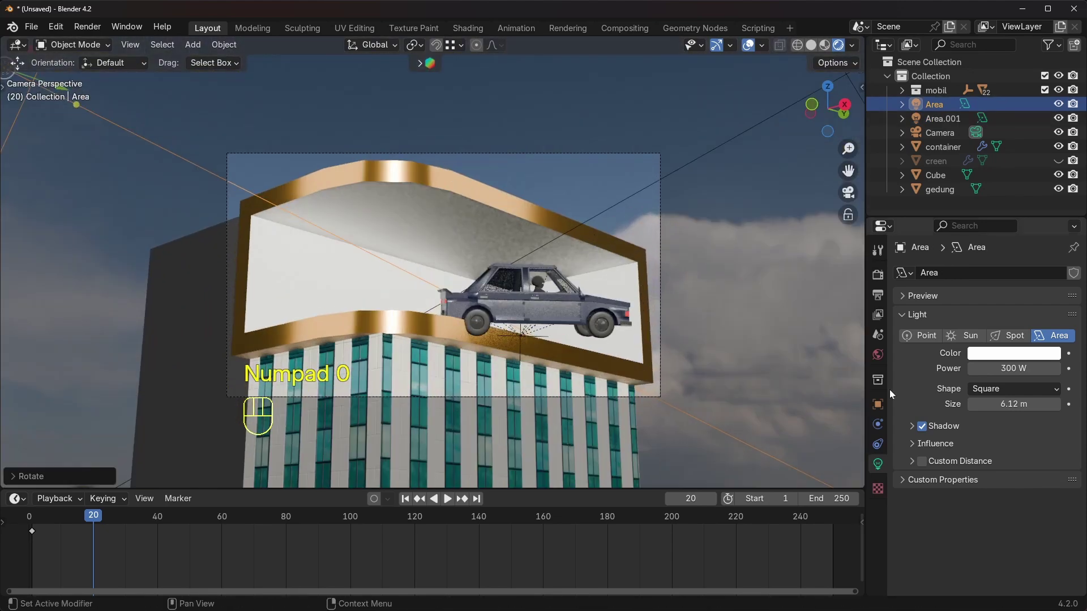
click(912, 426)
click(640, 258)
Save the project as "naked eyes tutorial 1.blend" in the 129 naked eyes folder.
key(ctrl+s)
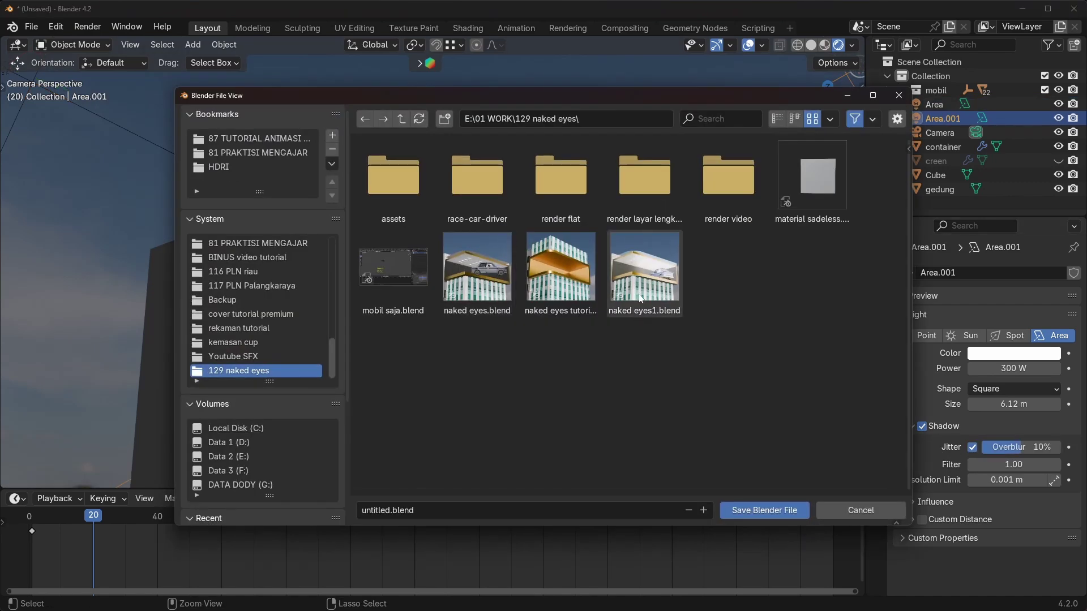
click(579, 283)
click(747, 508)
Darken the base color of the container's inside material to a light grey.
drag(43, 523, 53, 548)
click(505, 285)
click(878, 523)
click(925, 292)
click(1020, 448)
drag(1053, 237, 1053, 281)
Play back the car animation and check the billboard in camera view, clearing the selection.
key(space)
key(space)
scroll(476, 233, down, 2)
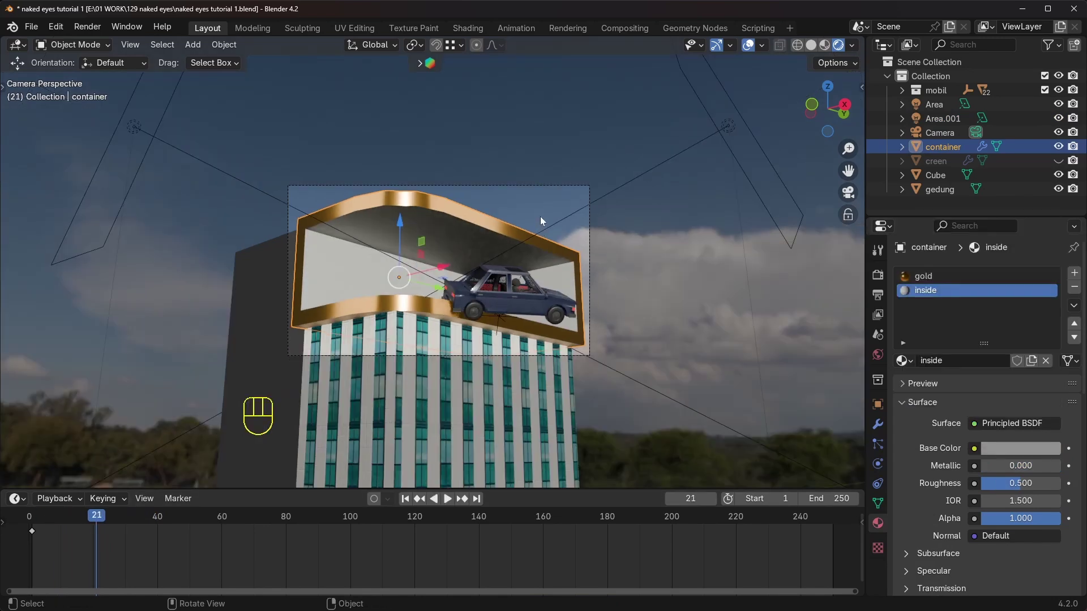
scroll(655, 198, up, 2)
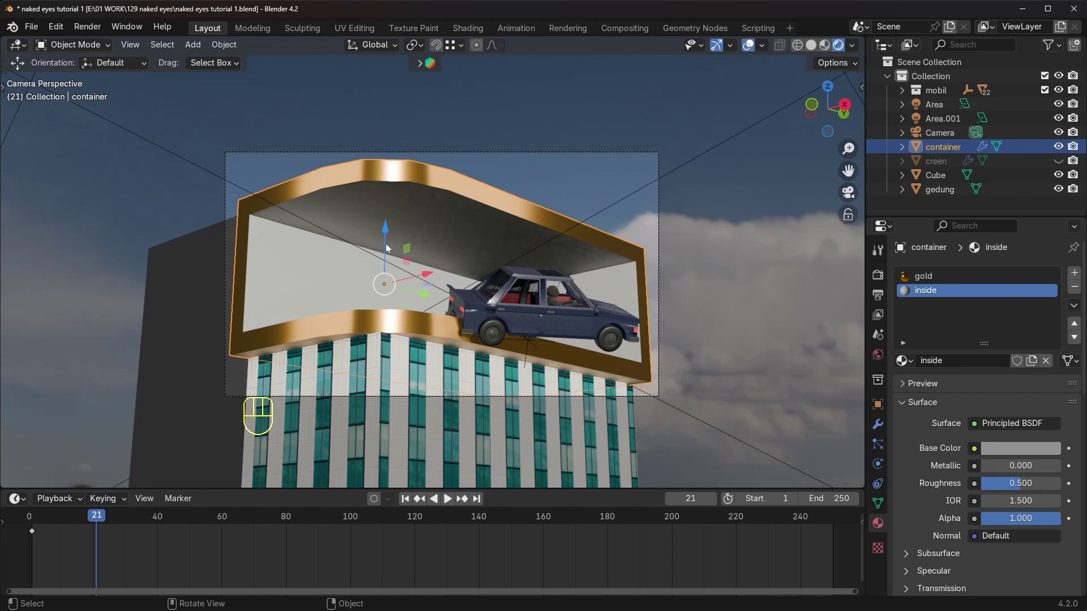
click(500, 169)
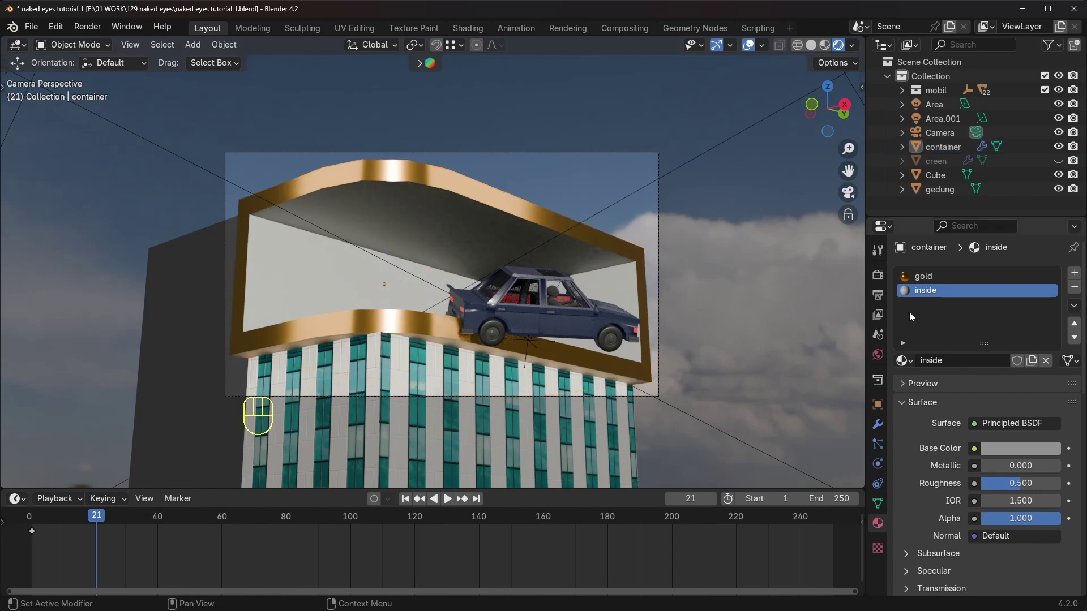
Set the frame rate in the output settings to 25 fps.
click(878, 295)
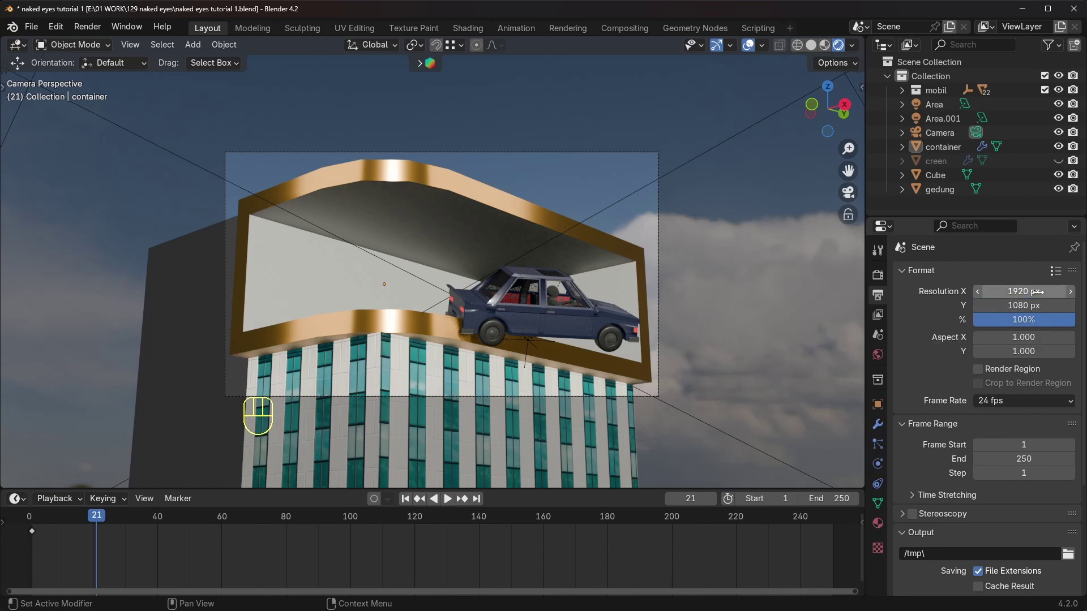
click(1057, 271)
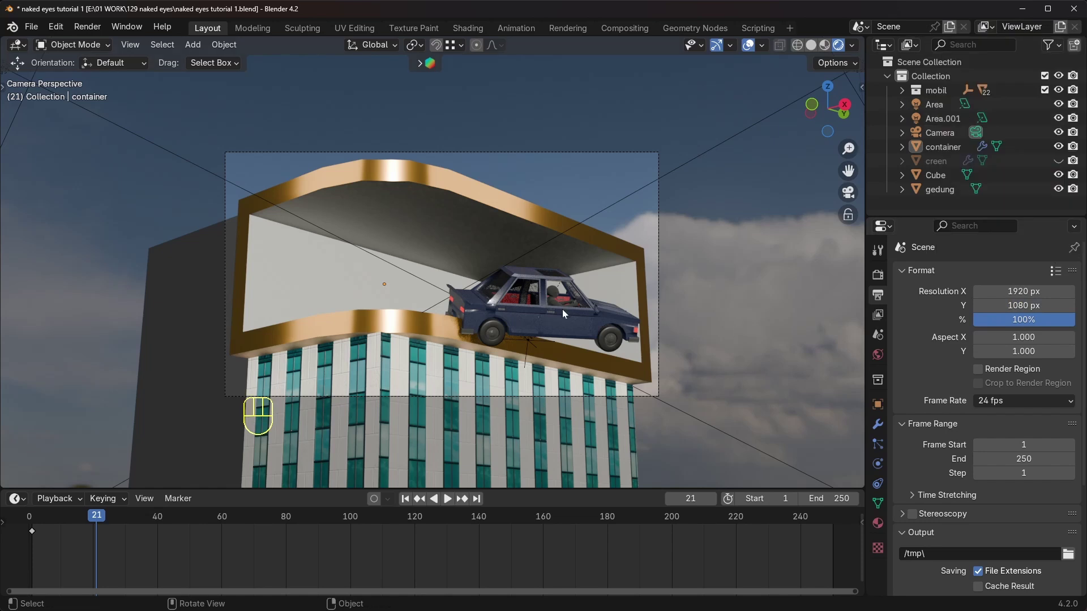
shift+middle_drag(563, 311, 549, 299)
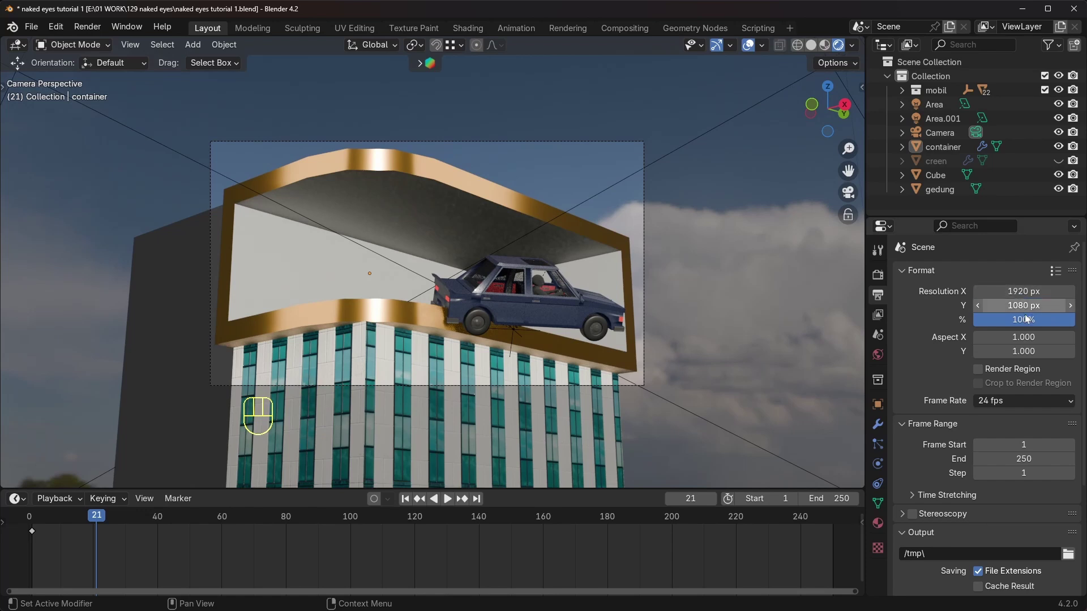
scroll(1002, 323, down, 3)
click(993, 317)
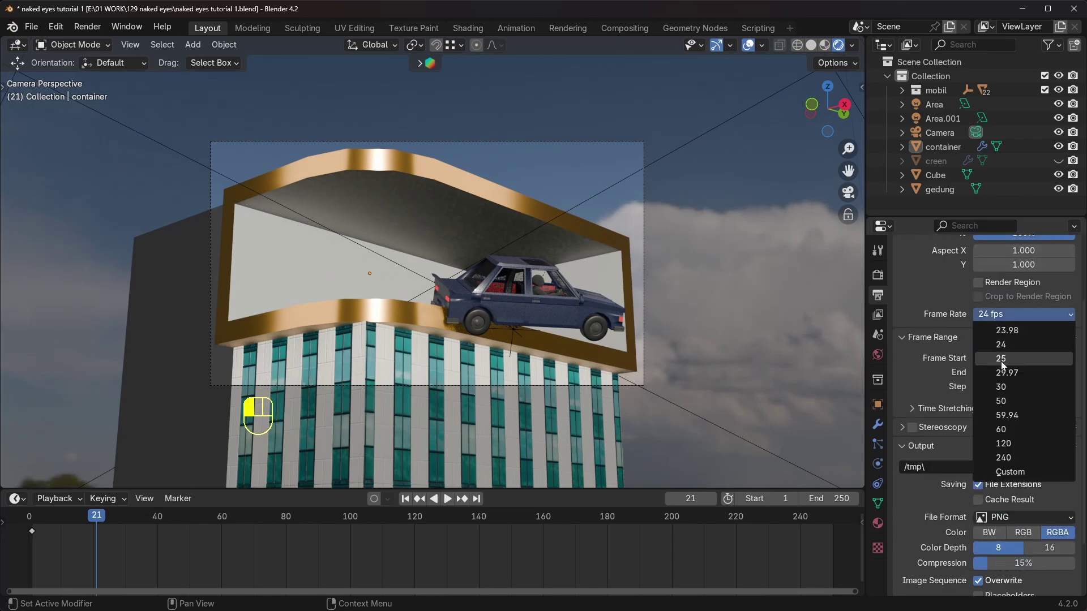
click(1022, 337)
Check where the car leaves the billboard and set the end frame to 50.
scroll(1023, 334, down, 2)
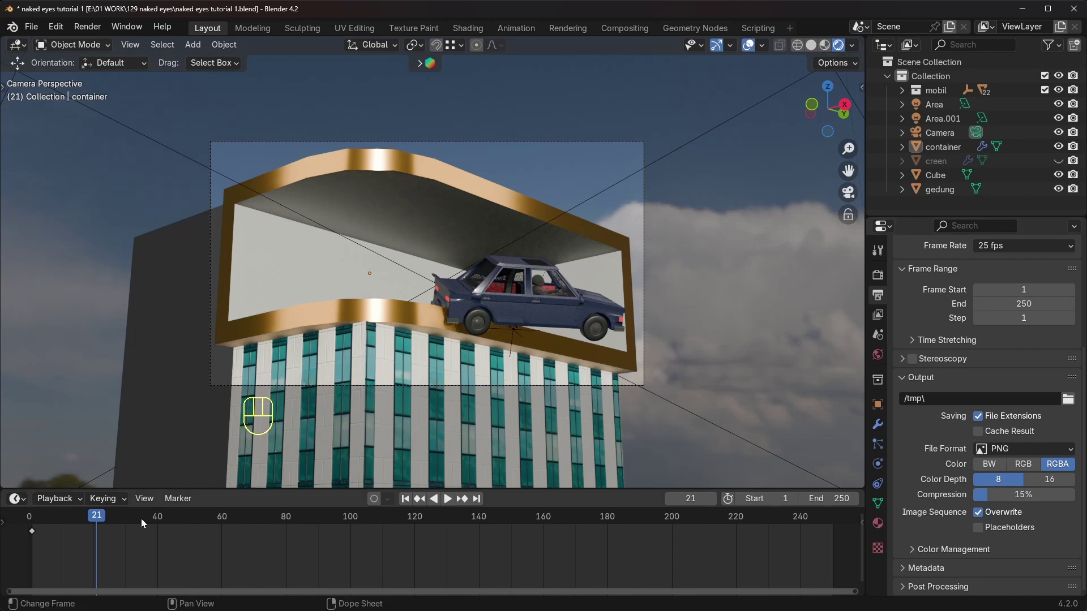
key(space)
drag(189, 539, 188, 539)
click(1024, 304)
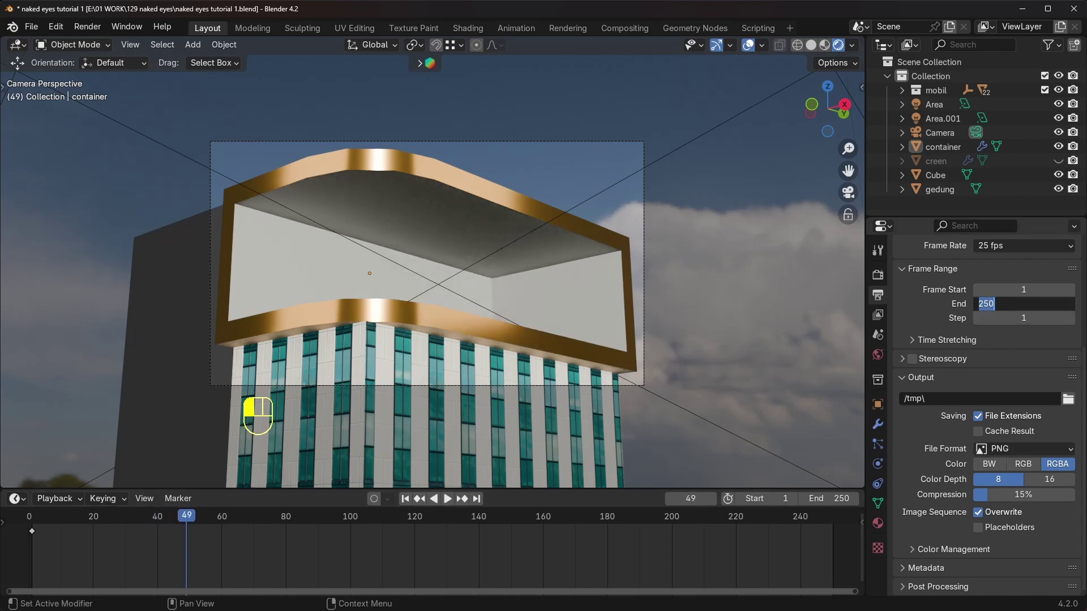
text(50)
key(Return)
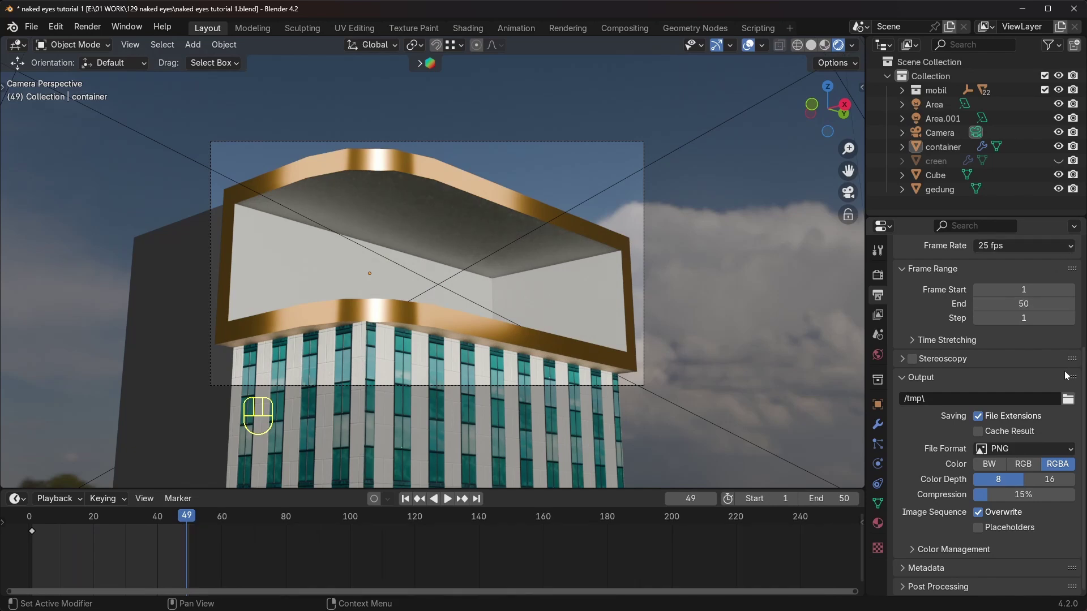
Set the render output to the "render layar lengkung" folder with the file name "3d billboard".
click(1068, 400)
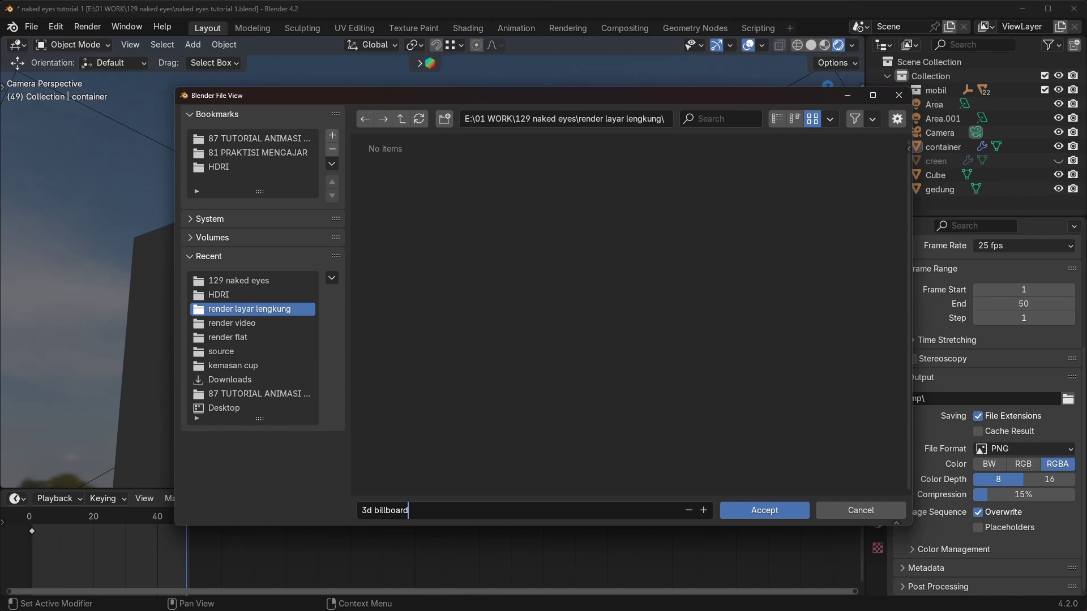
click(773, 507)
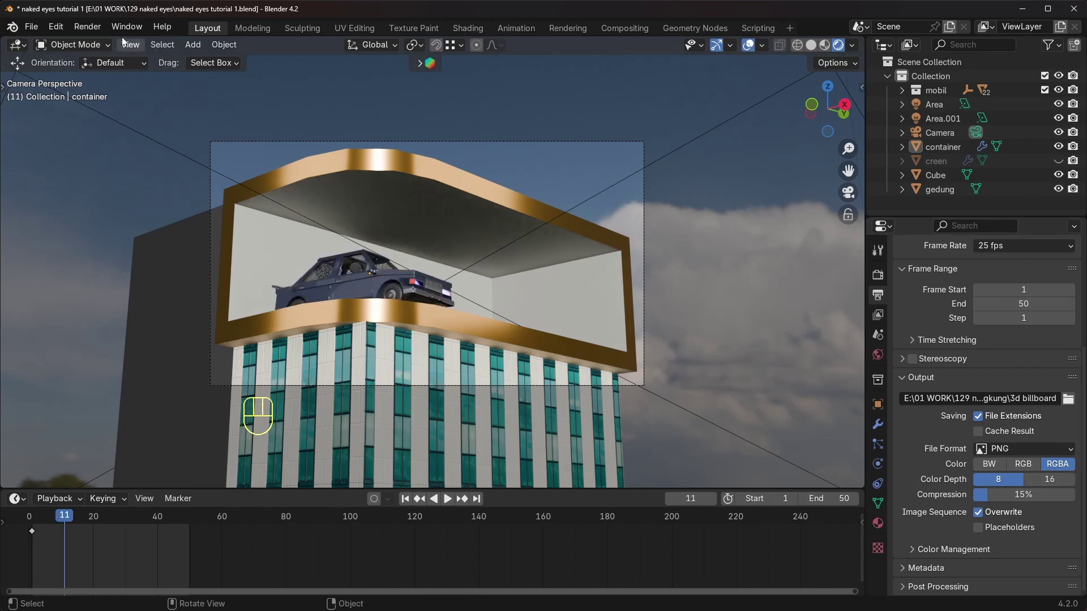
Render a test image of frame 11 and close the render window.
click(90, 28)
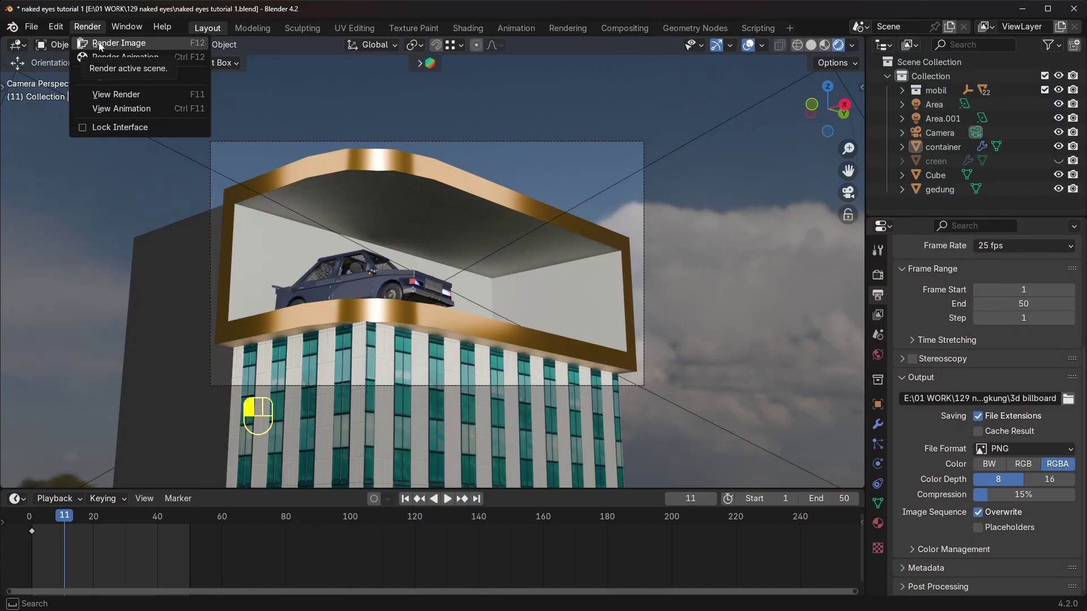
click(107, 41)
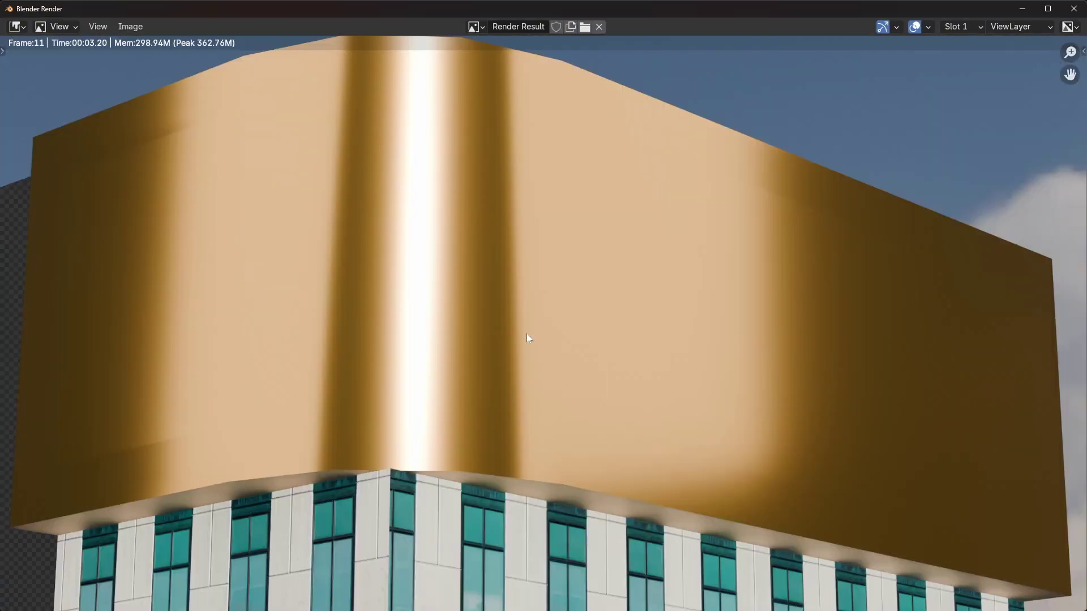
click(1074, 8)
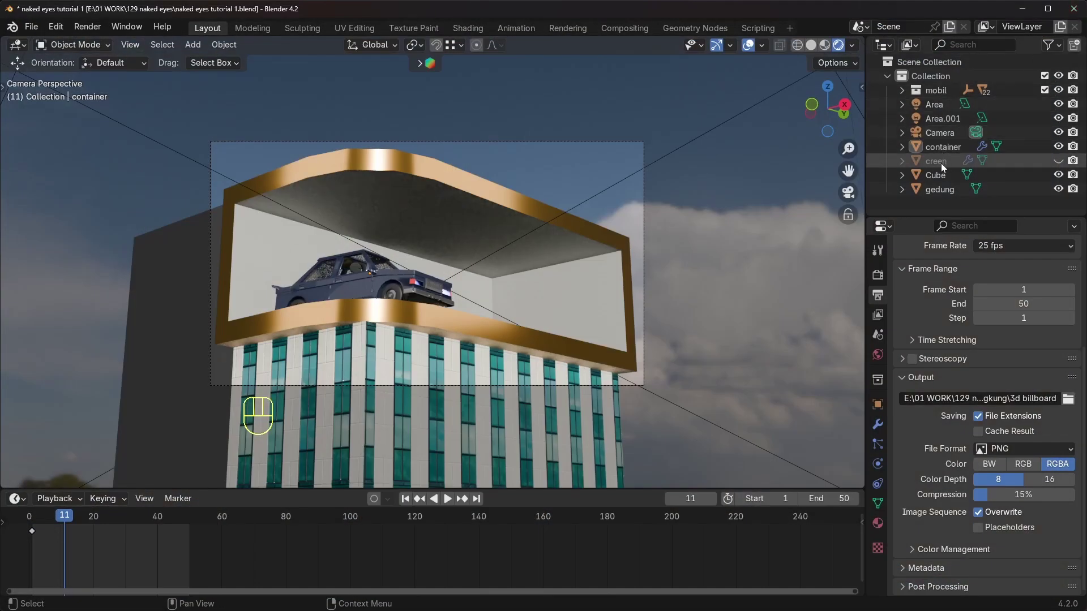
Disable the creen object in renders and render frame 11 again to check it.
click(1074, 162)
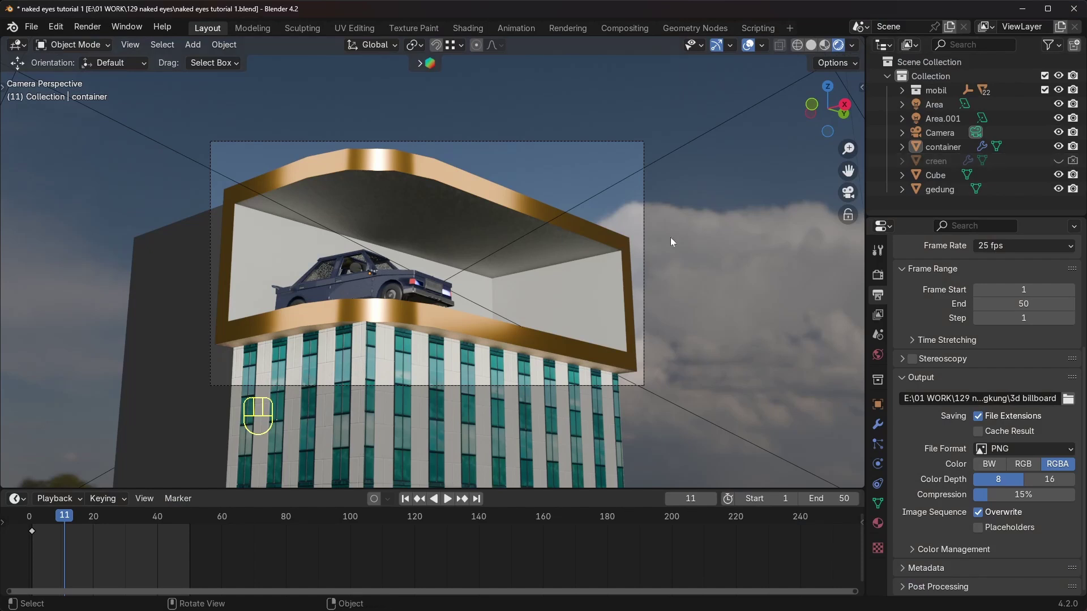
click(88, 27)
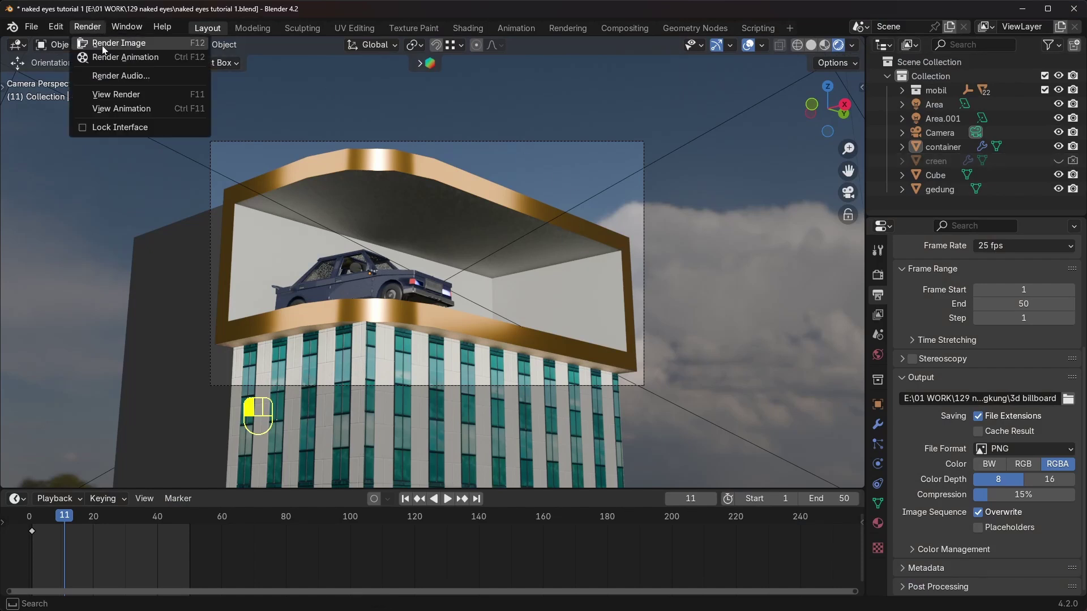
click(101, 45)
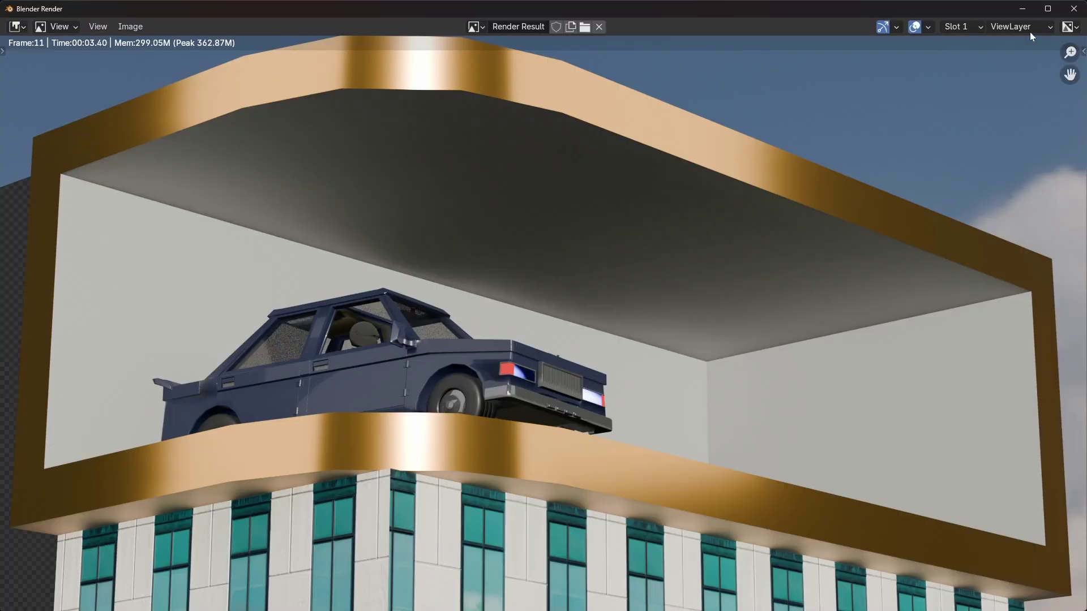
click(1074, 9)
Render the full animation and close the render window.
click(87, 27)
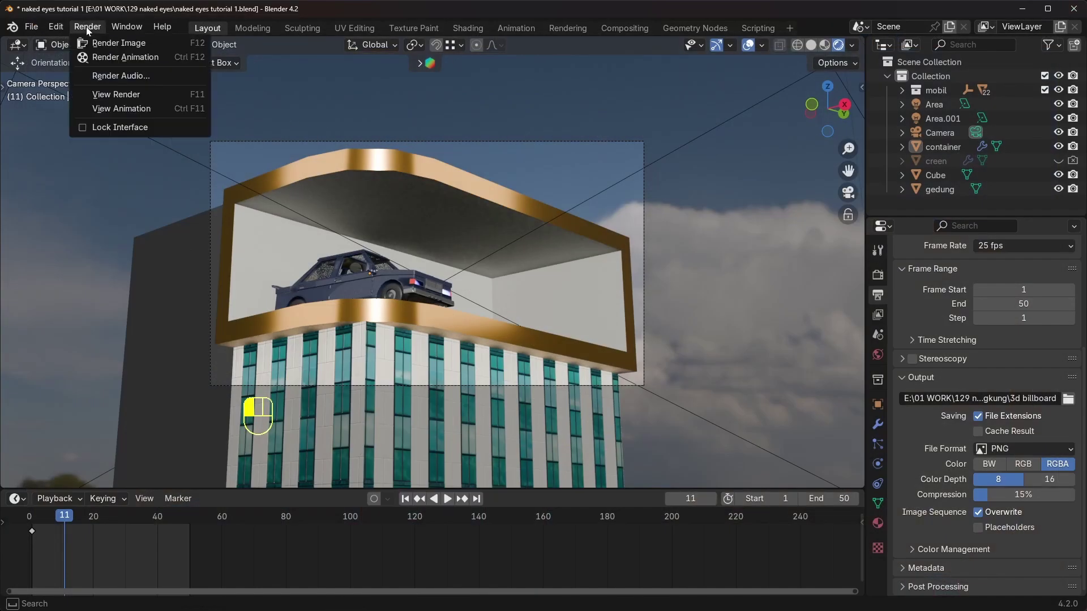
click(103, 57)
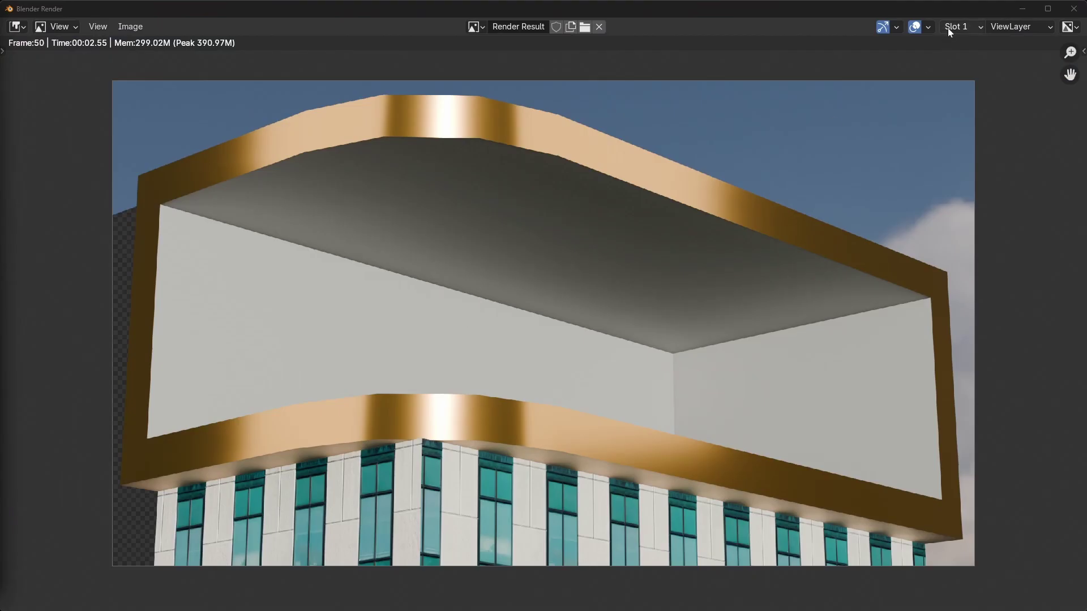
click(1074, 9)
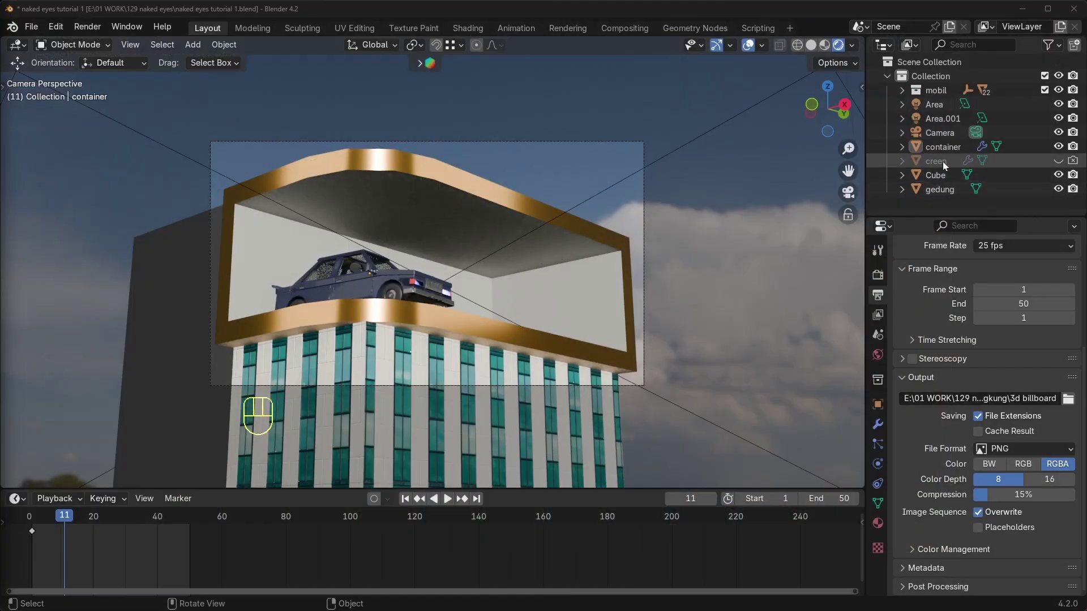
Exclude the mobil collection from the view layer and save the file.
middle_drag(478, 271, 483, 292)
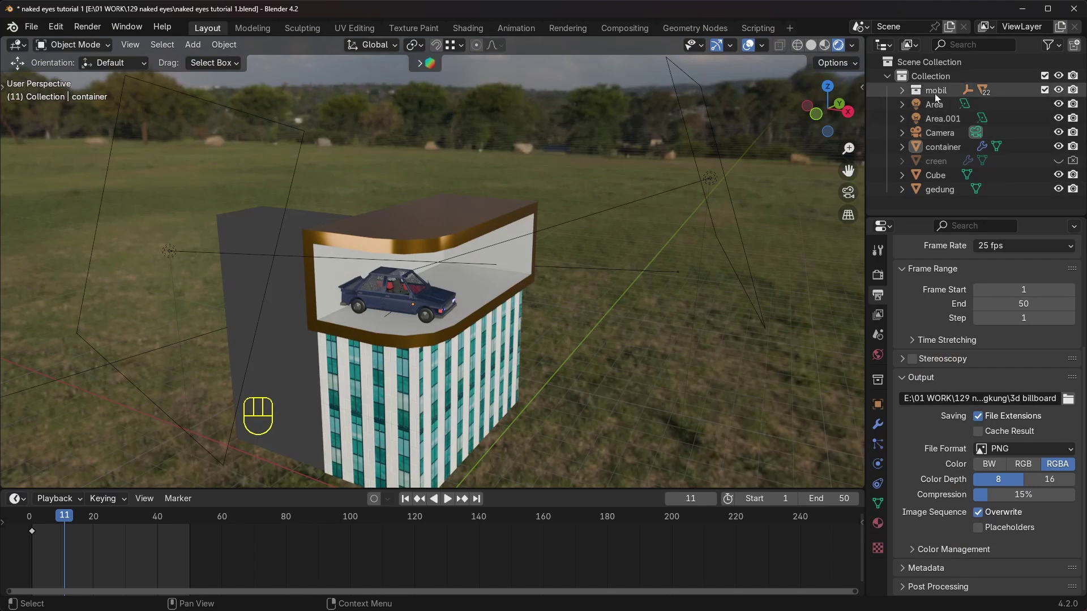
click(1044, 91)
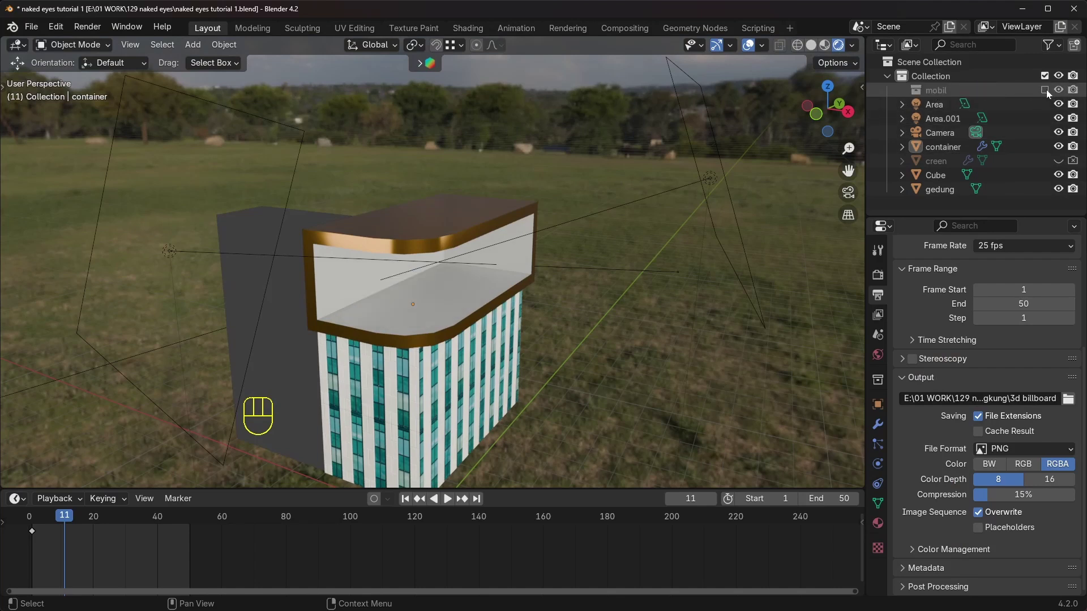
click(31, 26)
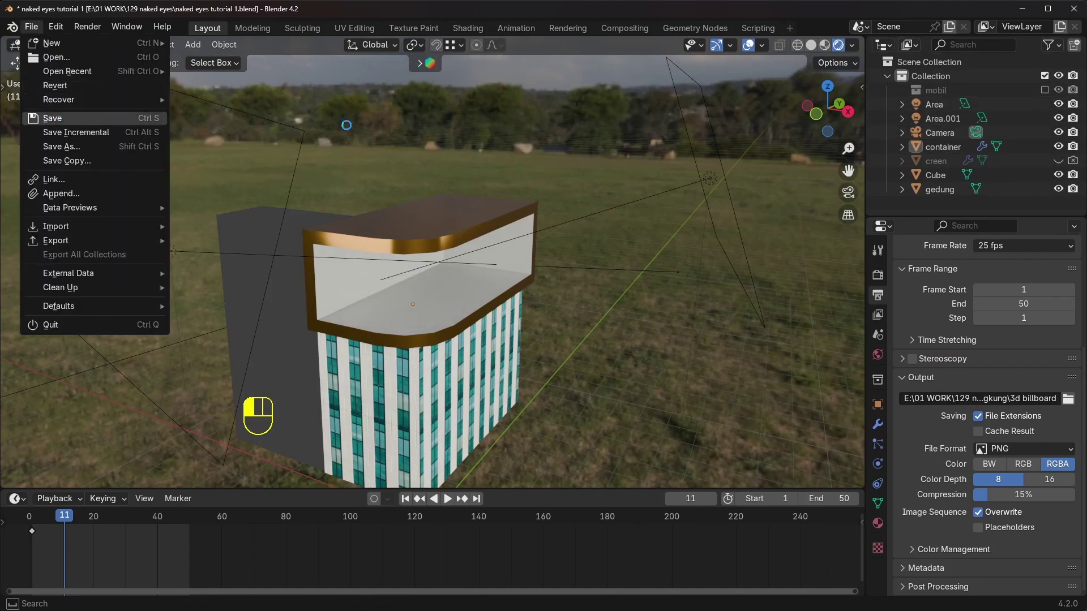
click(52, 117)
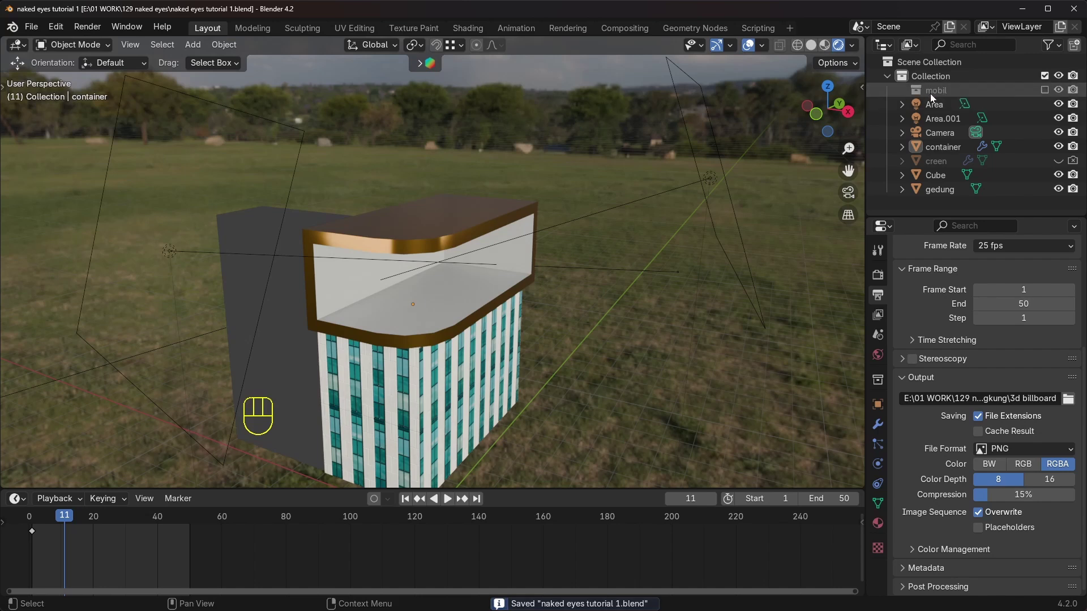
Make the creen object visible in the viewport and enable it in renders.
middle_drag(579, 290, 568, 282)
scroll(568, 282, up, 1)
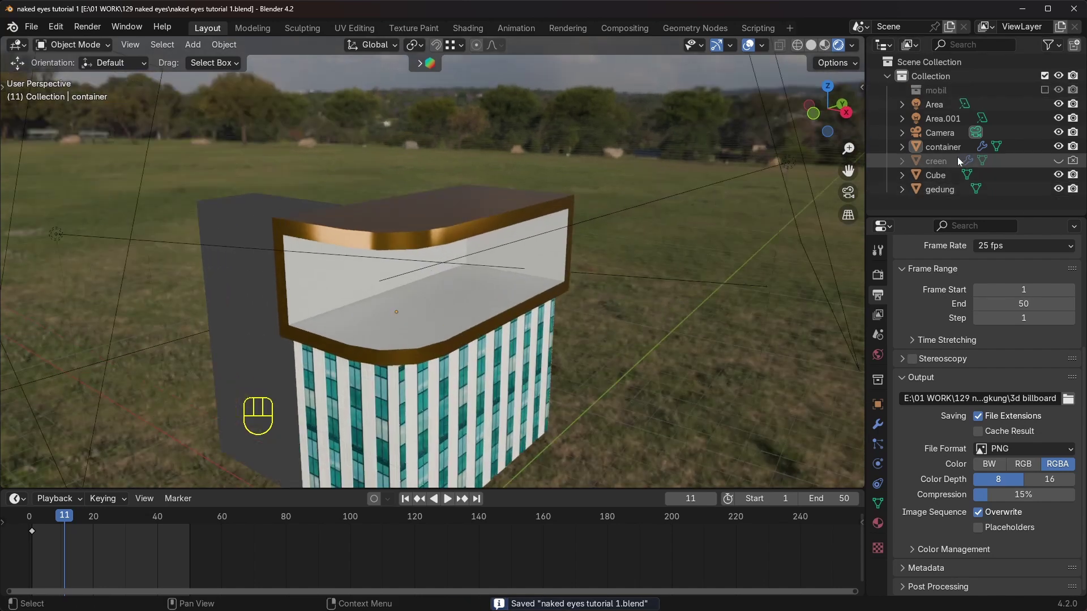
click(940, 161)
click(1058, 160)
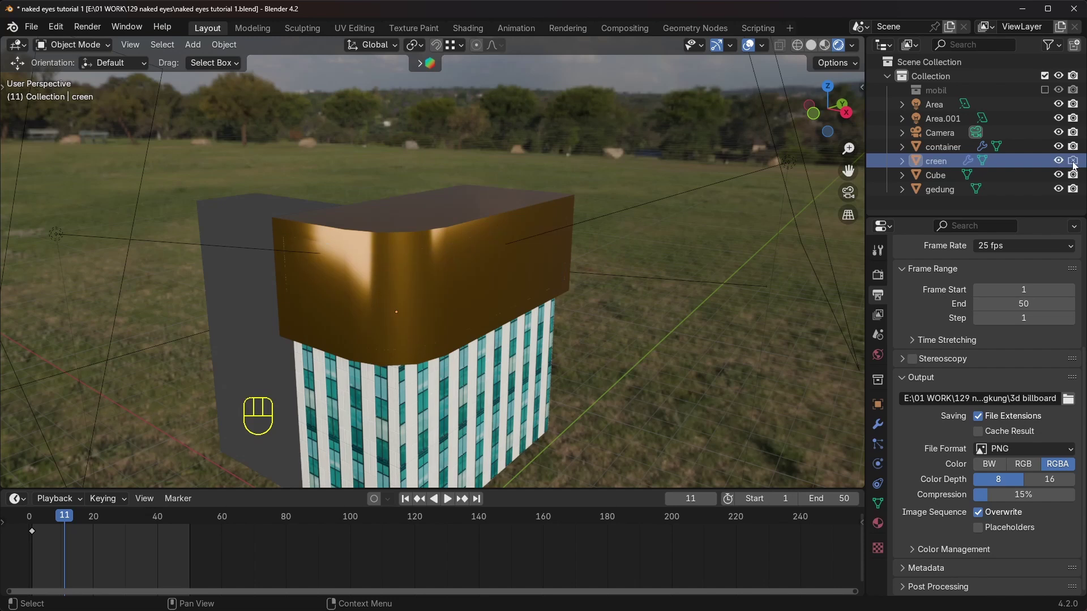
Remove the gold material from the creen object and give it a new material named layar.
click(430, 296)
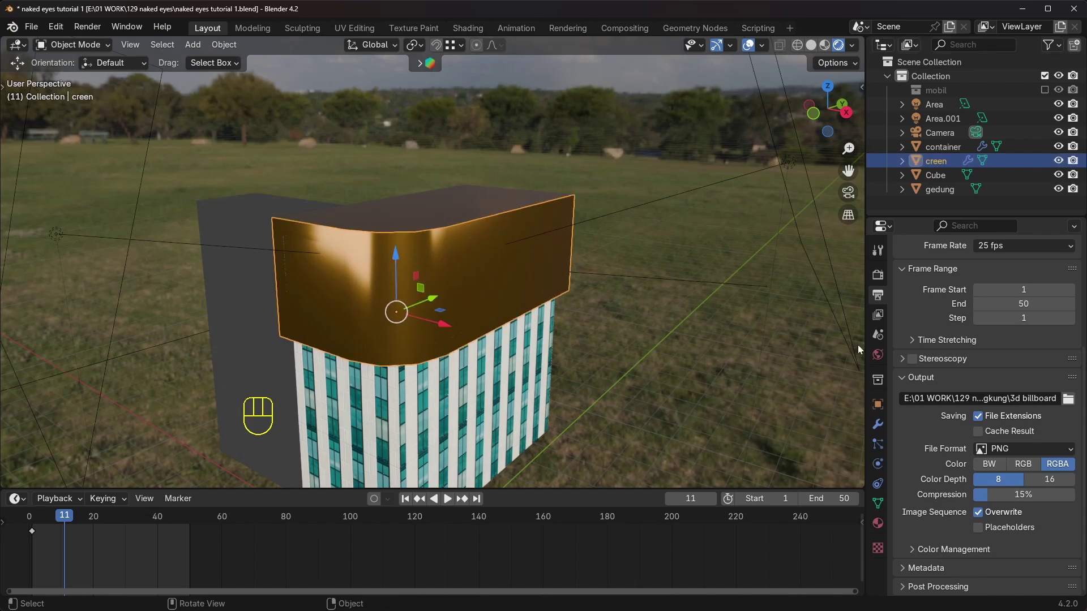
click(878, 522)
scroll(960, 369, up, 5)
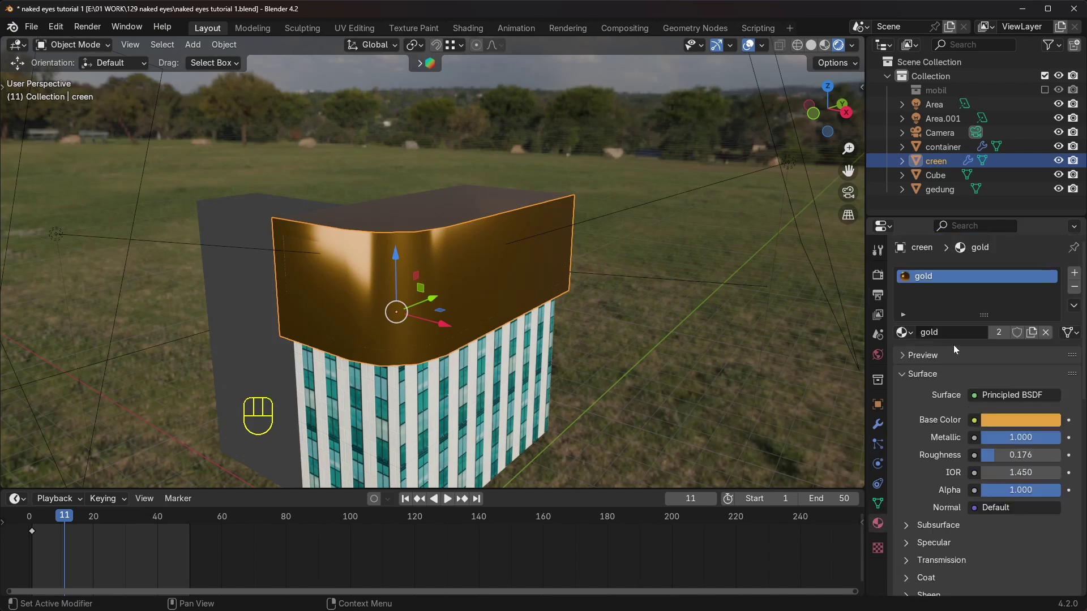
middle_drag(380, 210, 429, 199)
click(1075, 289)
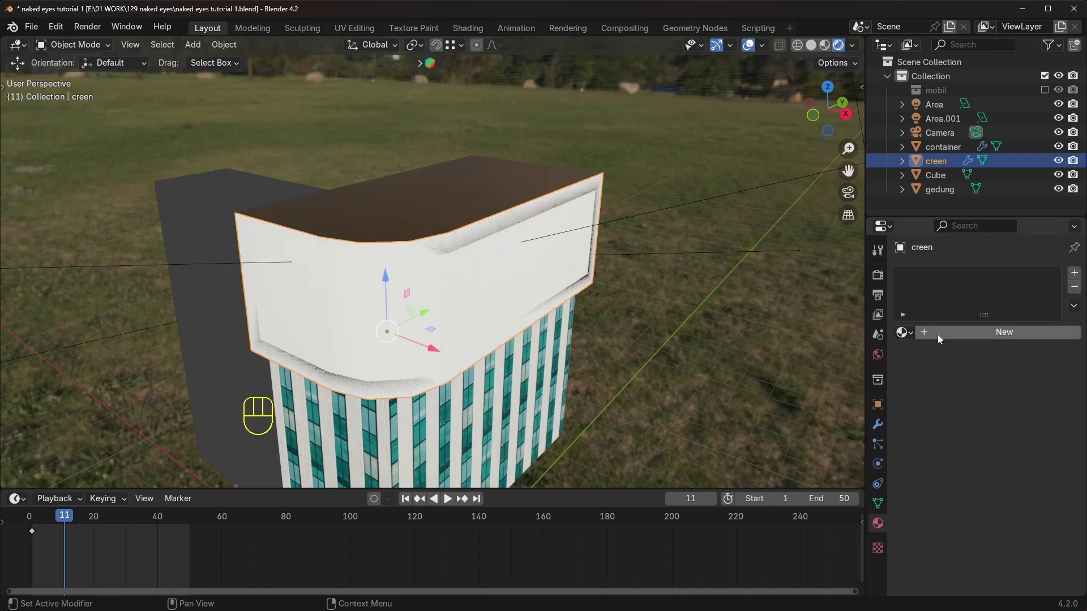
click(981, 333)
click(969, 332)
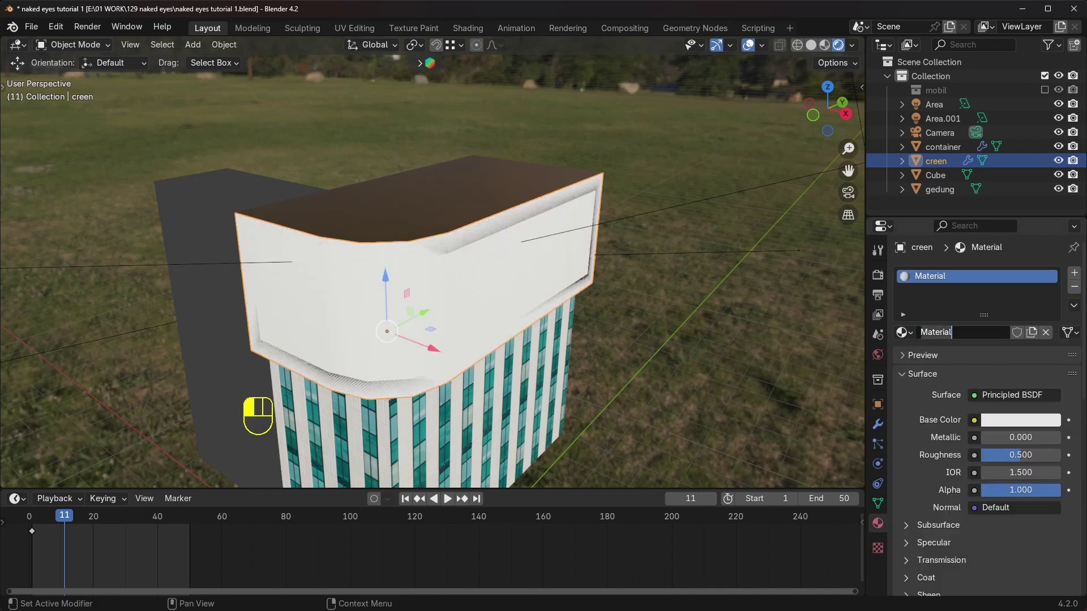
text(layar)
key(Return)
In the Shading workspace, add an Image Texture with Mapping and Texture Coordinate nodes to layar's Principled BSDF base color.
click(464, 28)
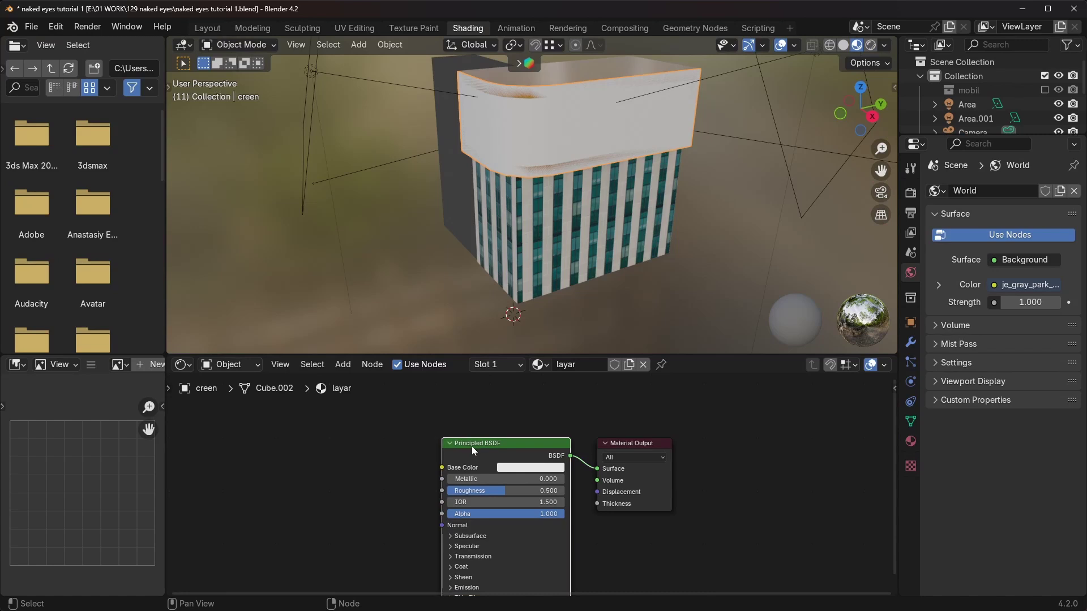
scroll(471, 446, up, 2)
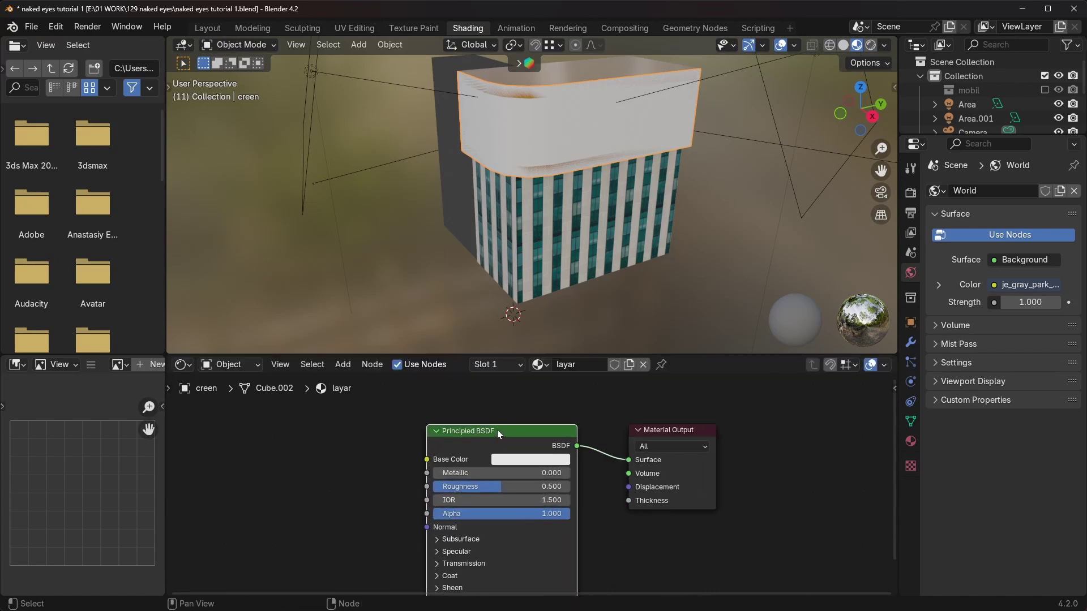
key(ctrl+t)
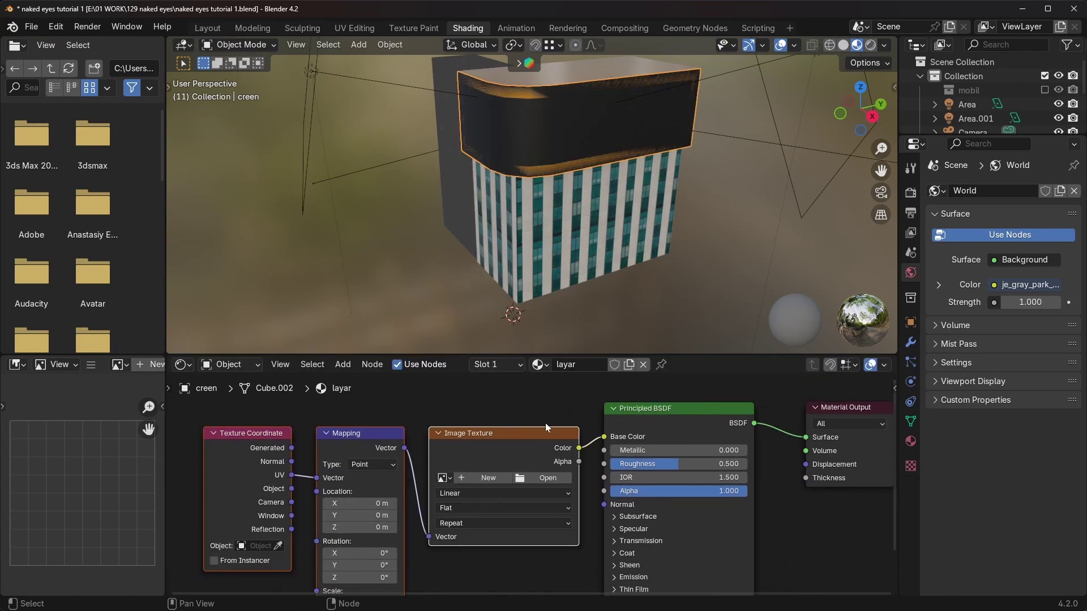
scroll(545, 424, up, 1)
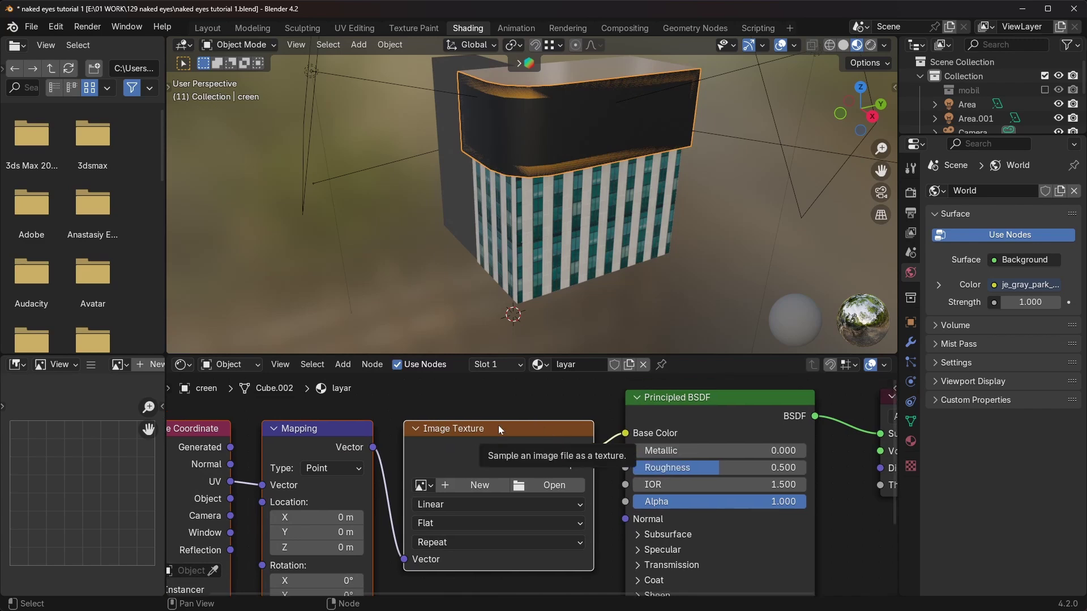
middle_drag(505, 440, 506, 437)
mouse_move(507, 436)
mouse_down()
mouse_move(522, 430)
mouse_move(511, 433)
mouse_up()
click(476, 423)
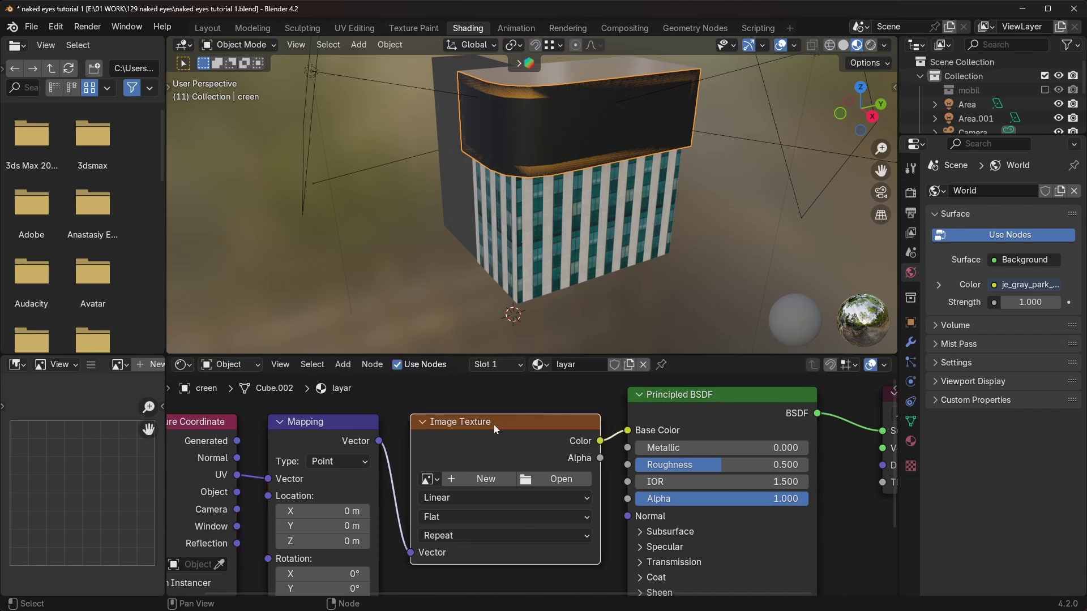
Load all the 3d billboard PNG frames from the render layar lengkung folder as an image sequence in the Image Texture node.
click(555, 481)
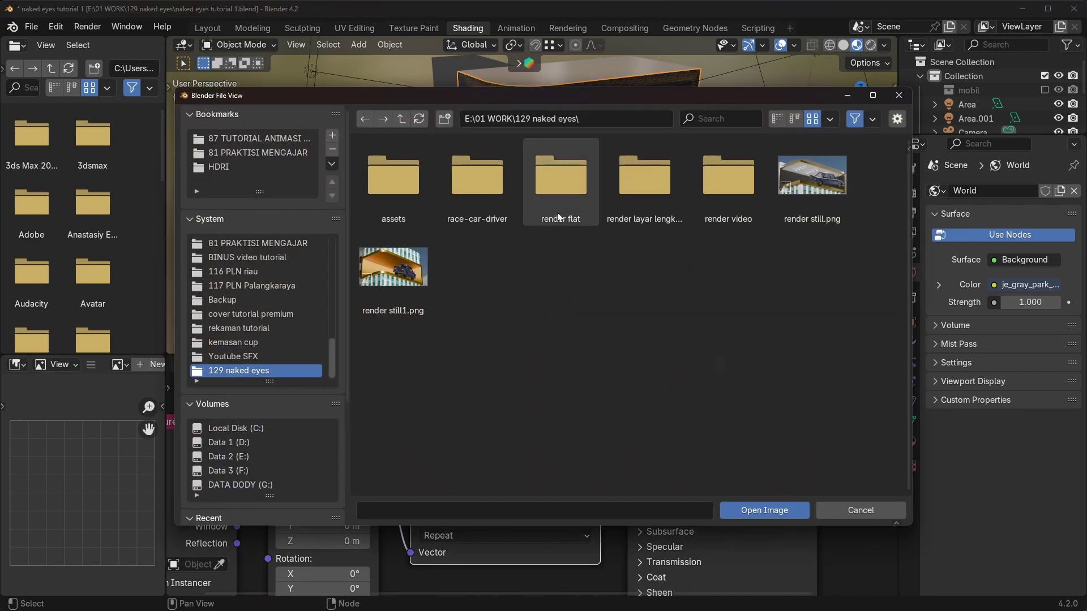
double_click(639, 192)
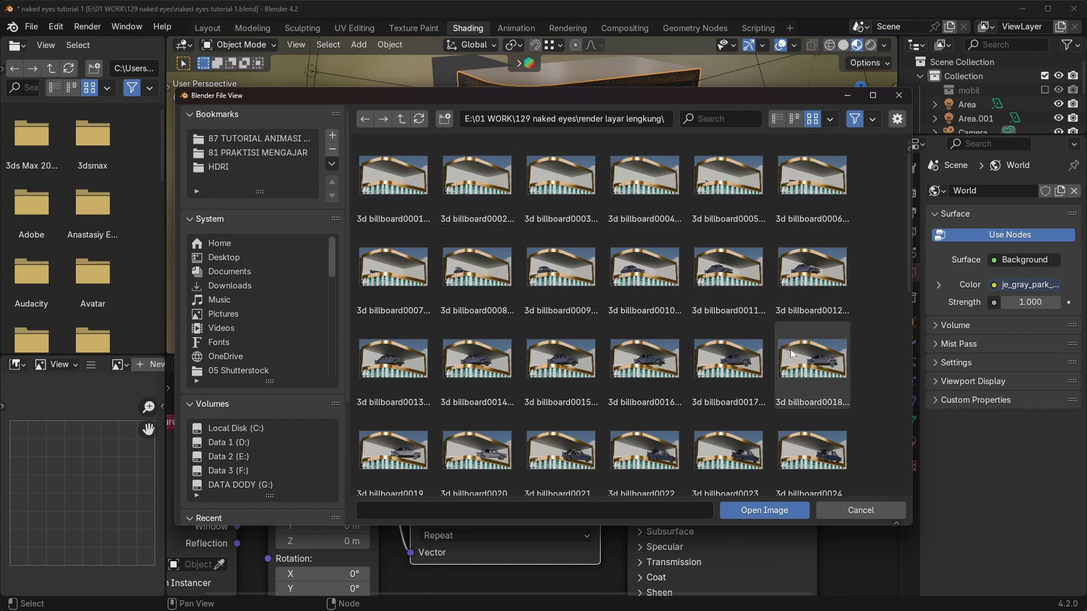
click(398, 179)
key(a)
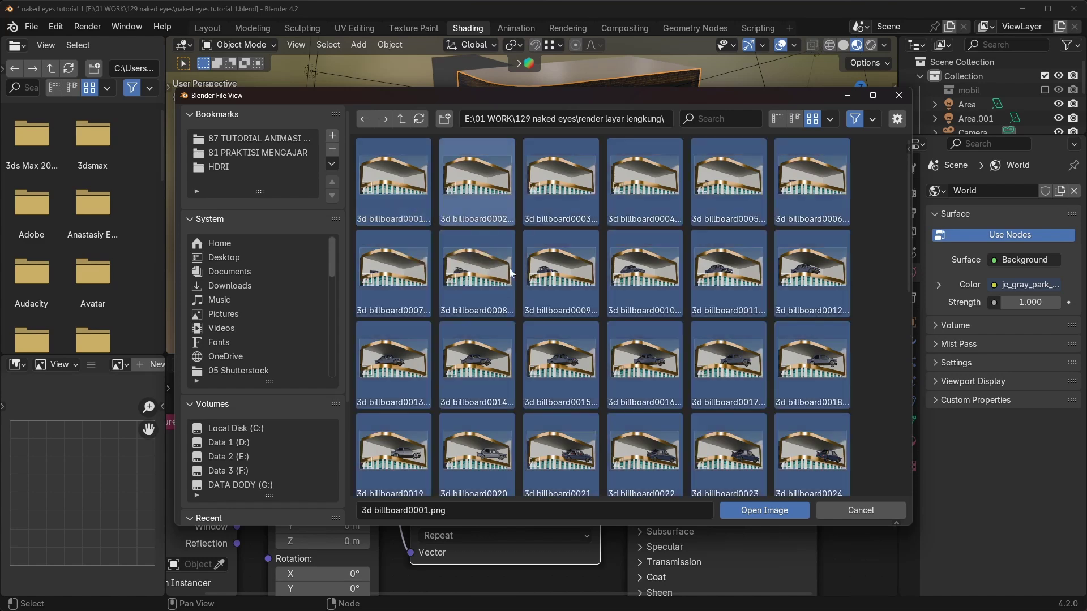
click(769, 511)
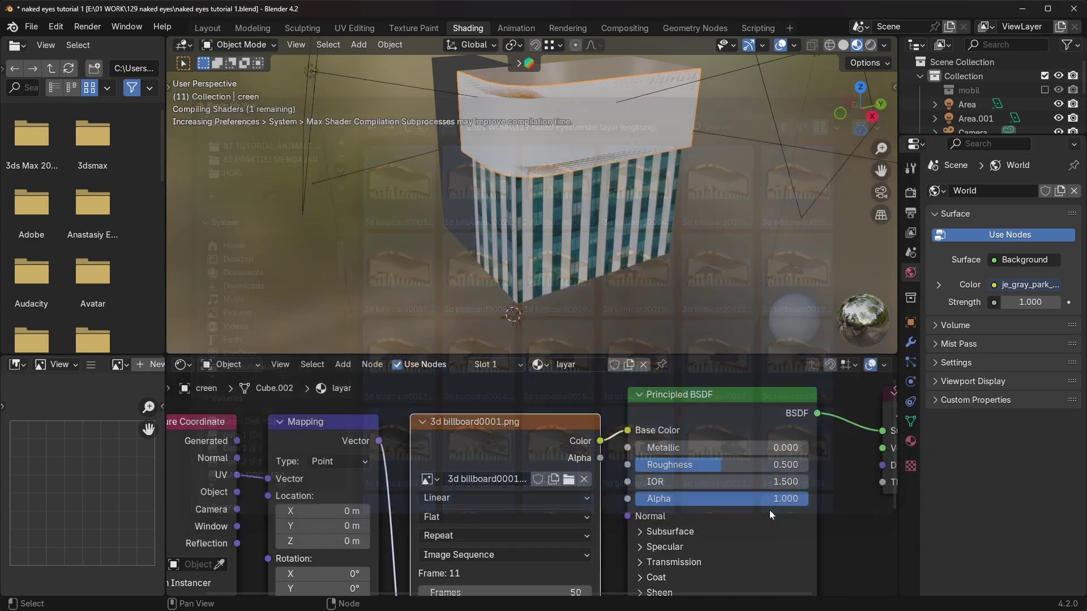
scroll(467, 392, down, 2)
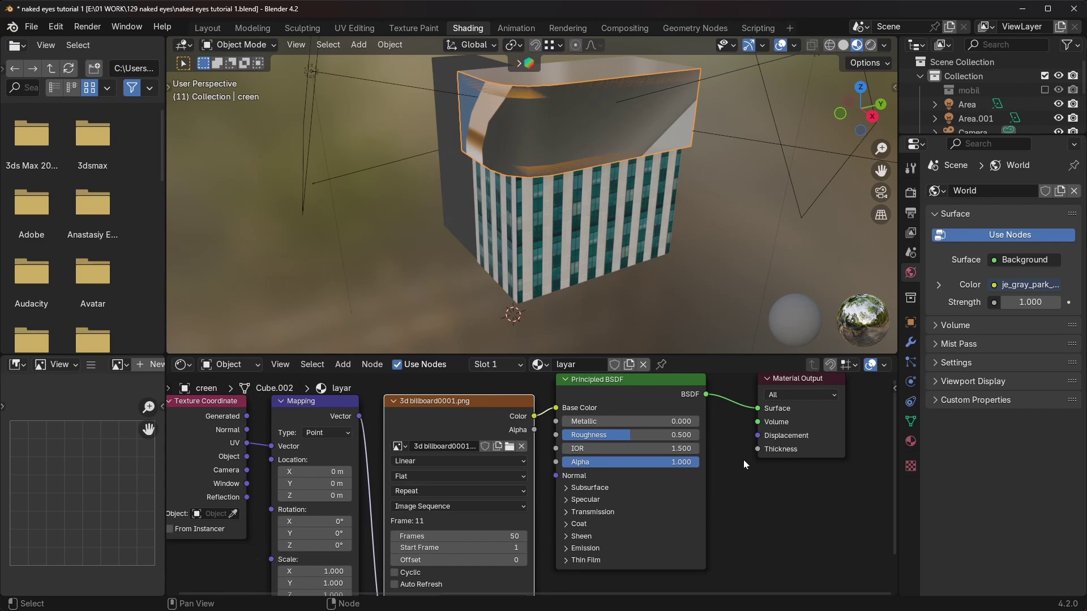
Enable Cyclic and Auto Refresh for the billboard image sequence in the Image Texture node's properties.
key(n)
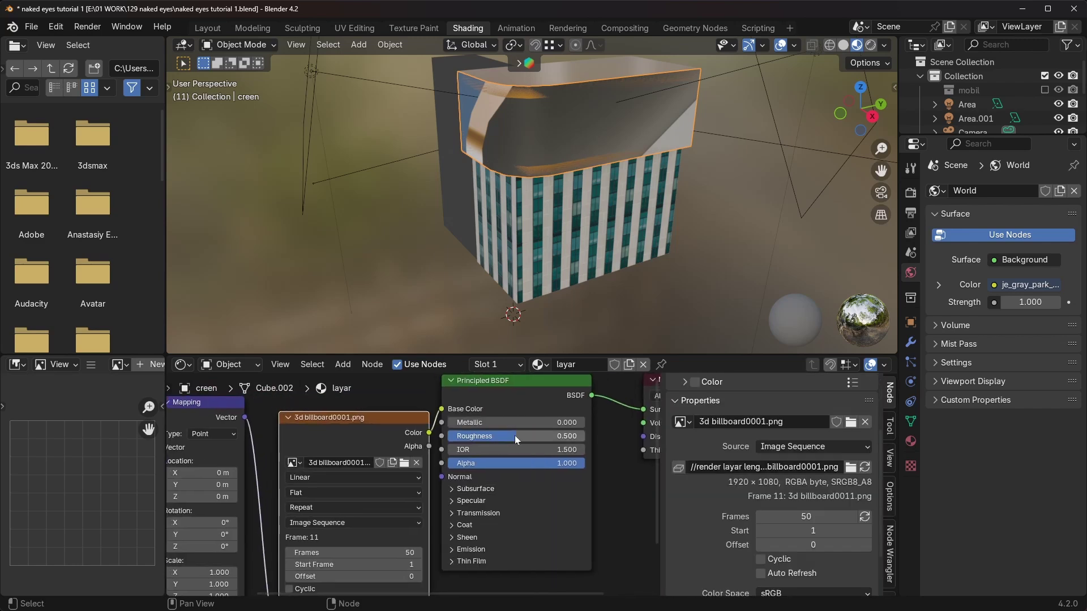
scroll(344, 427, up, 2)
middle_drag(327, 411, 357, 467)
scroll(357, 467, up, 3)
drag(345, 463, 349, 452)
scroll(413, 487, down, 4)
middle_drag(670, 453, 669, 448)
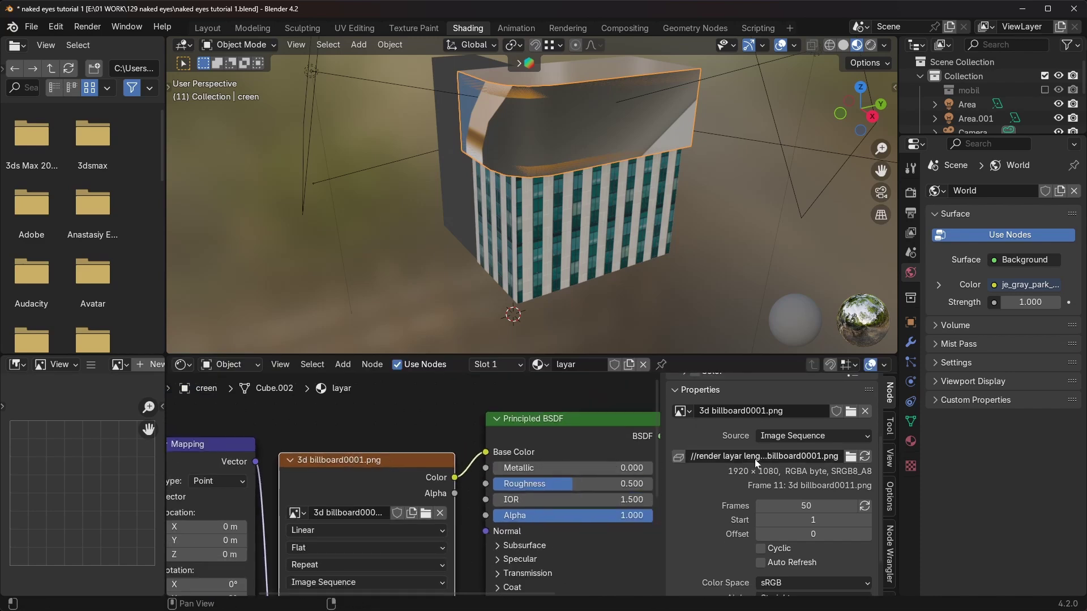
scroll(753, 459, up, 3)
scroll(830, 548, down, 3)
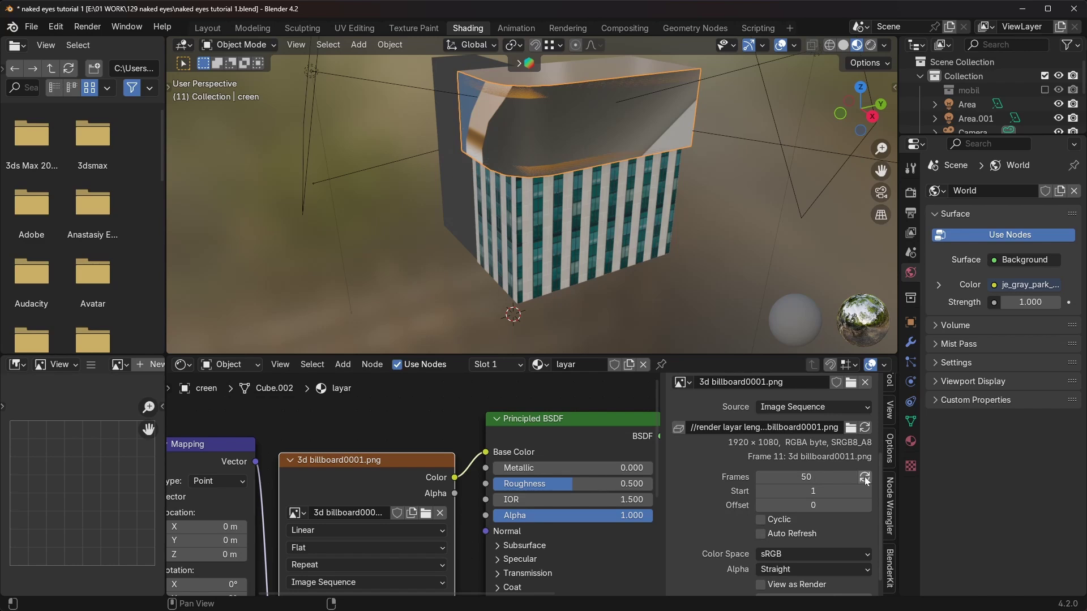
click(761, 533)
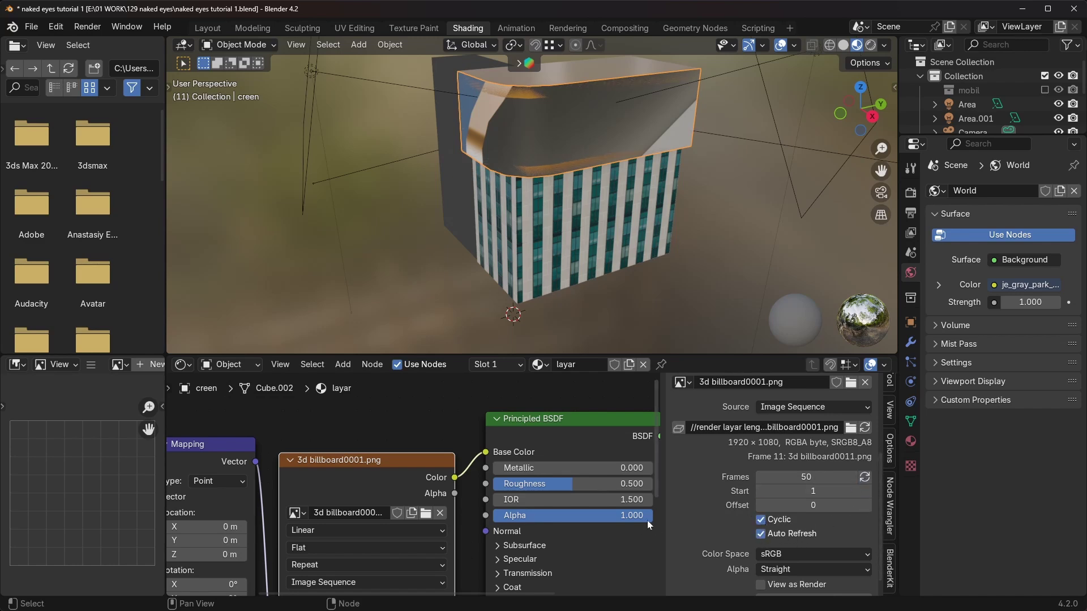
Check the textured screen through the camera, then return to the Layout workspace and view it through the camera there.
scroll(557, 331, down, 2)
middle_drag(546, 211, 560, 201)
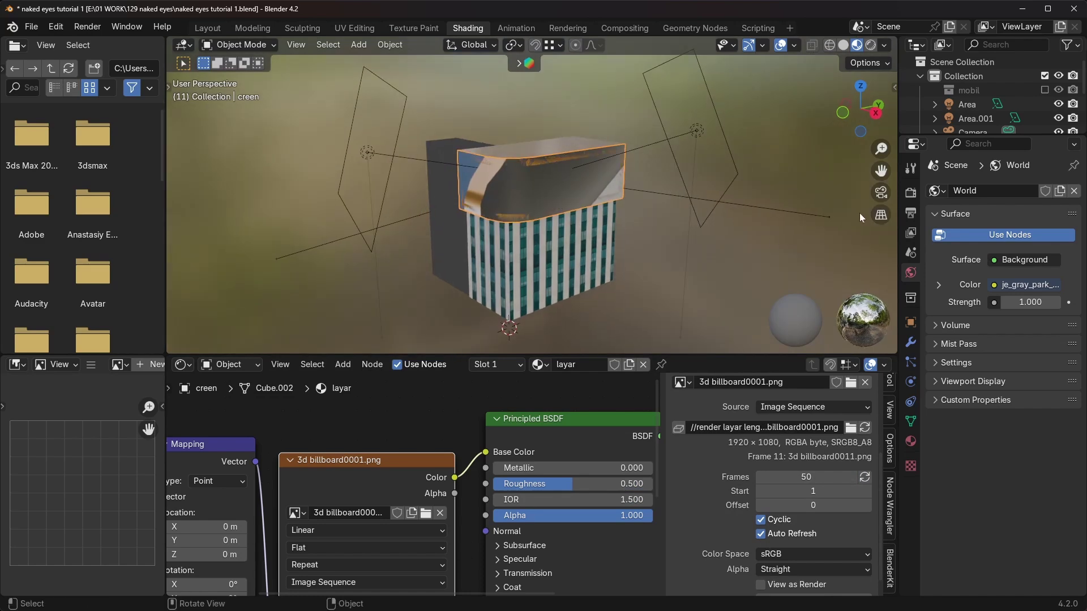
click(882, 193)
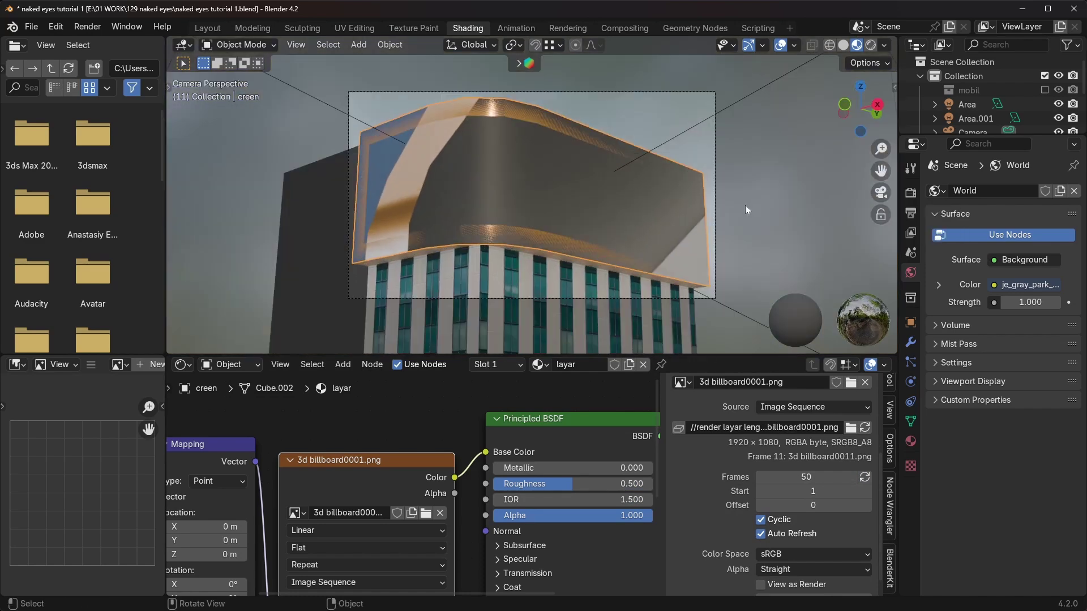
click(207, 28)
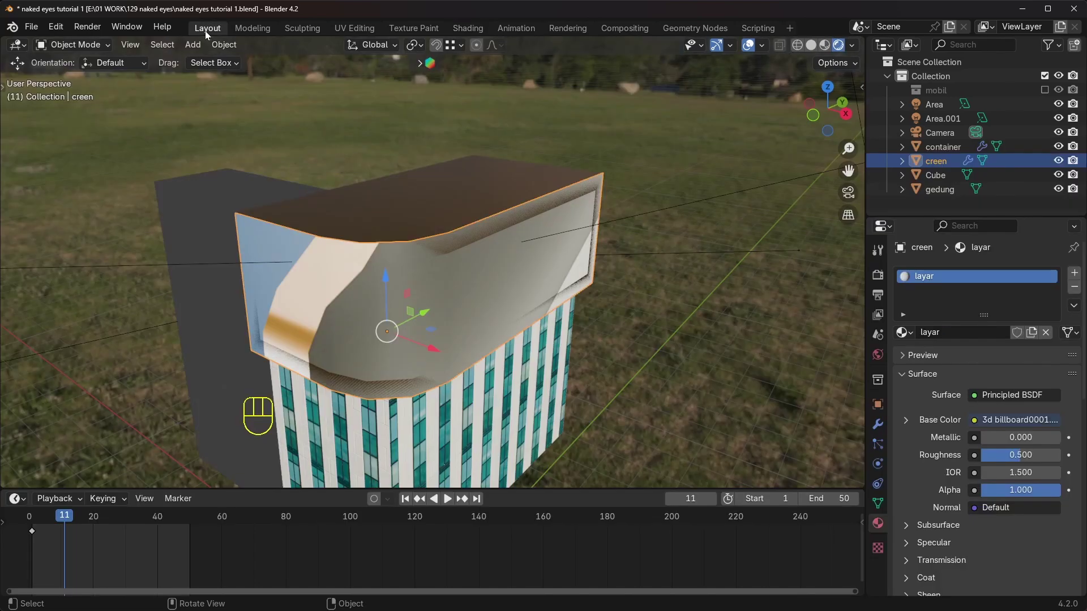
key(KP_0)
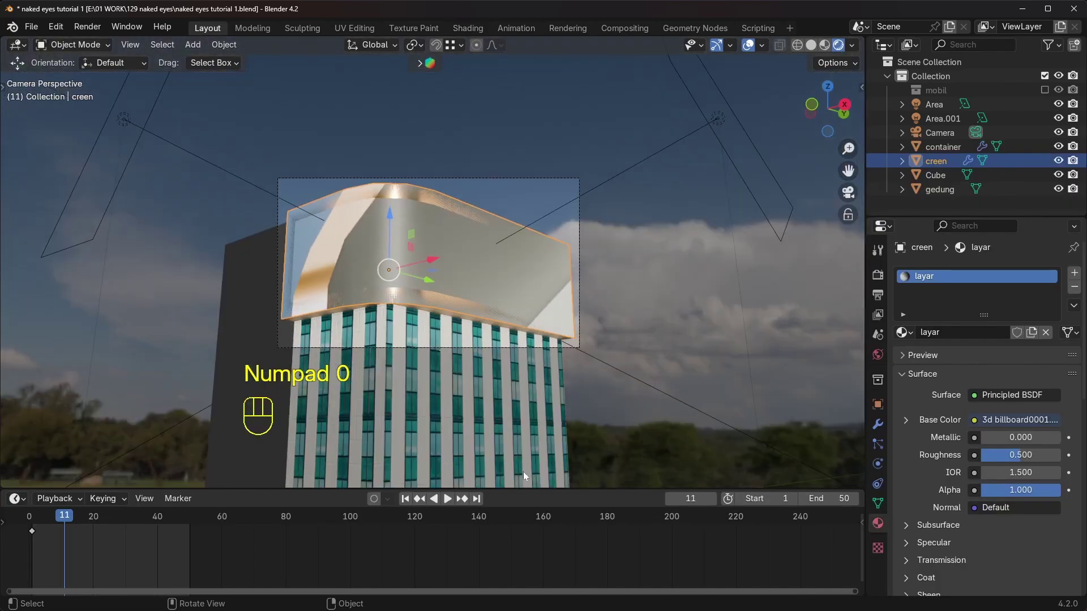
scroll(294, 206, up, 1)
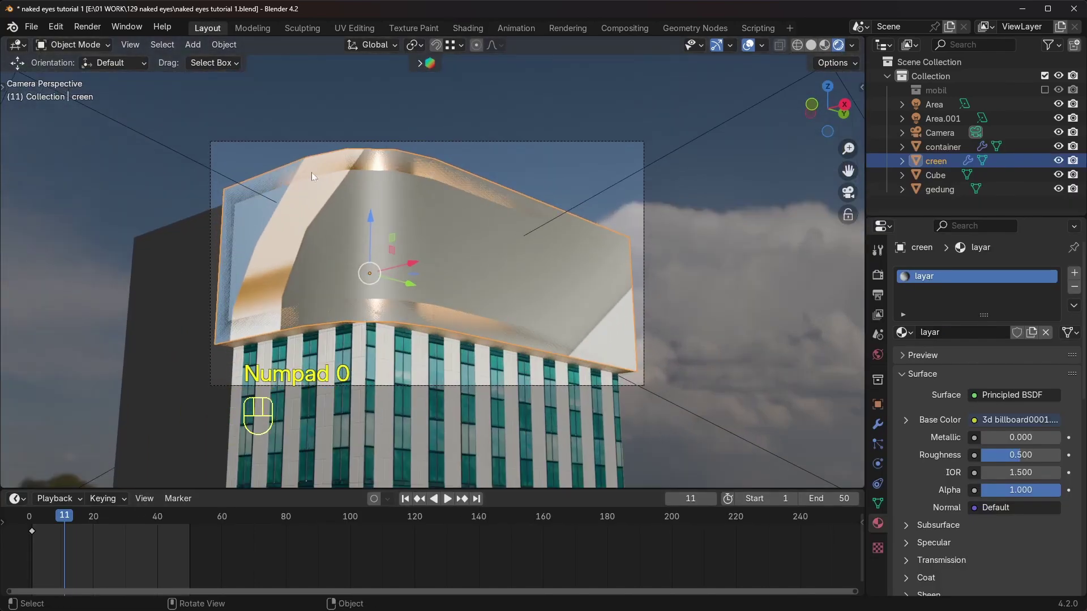
Hide the container object in the viewport and check the creen object's texture from the camera at frame 12.
middle_drag(327, 170, 392, 223)
click(471, 234)
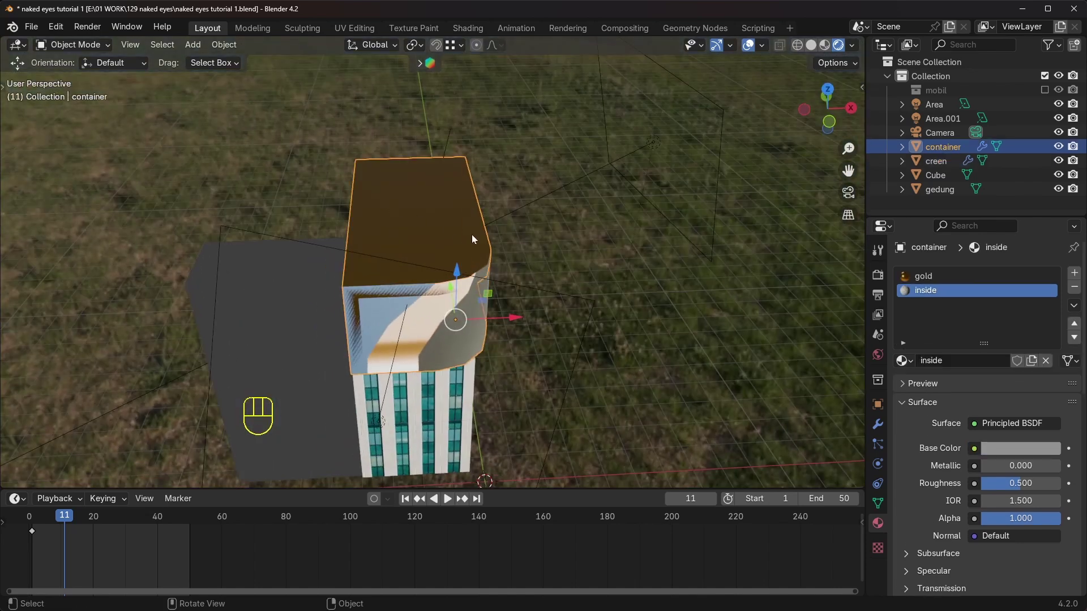
middle_drag(472, 236, 442, 223)
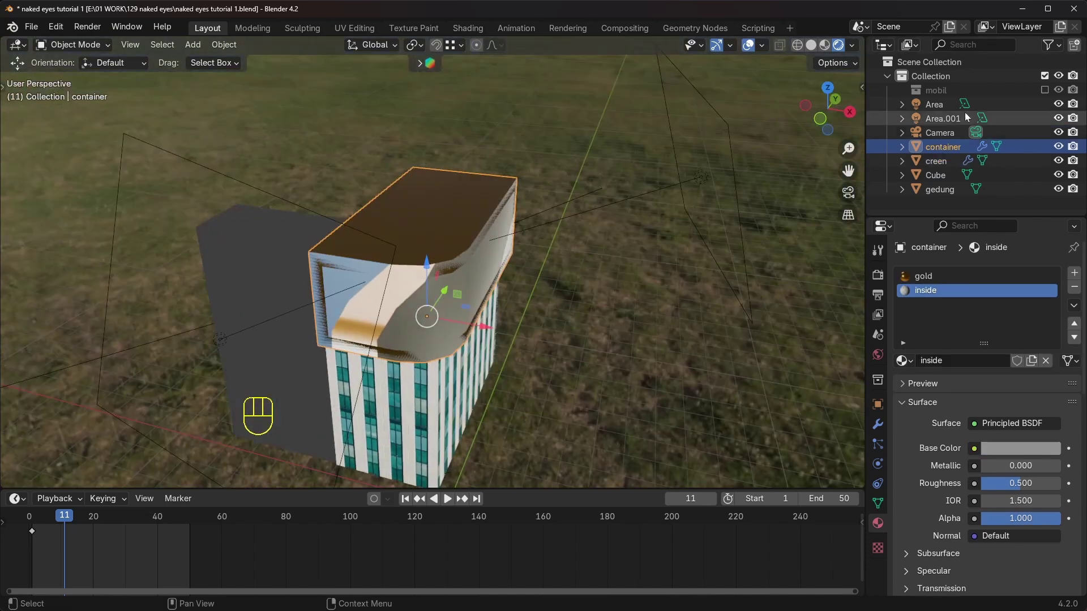
click(1057, 147)
key(KP_0)
click(447, 216)
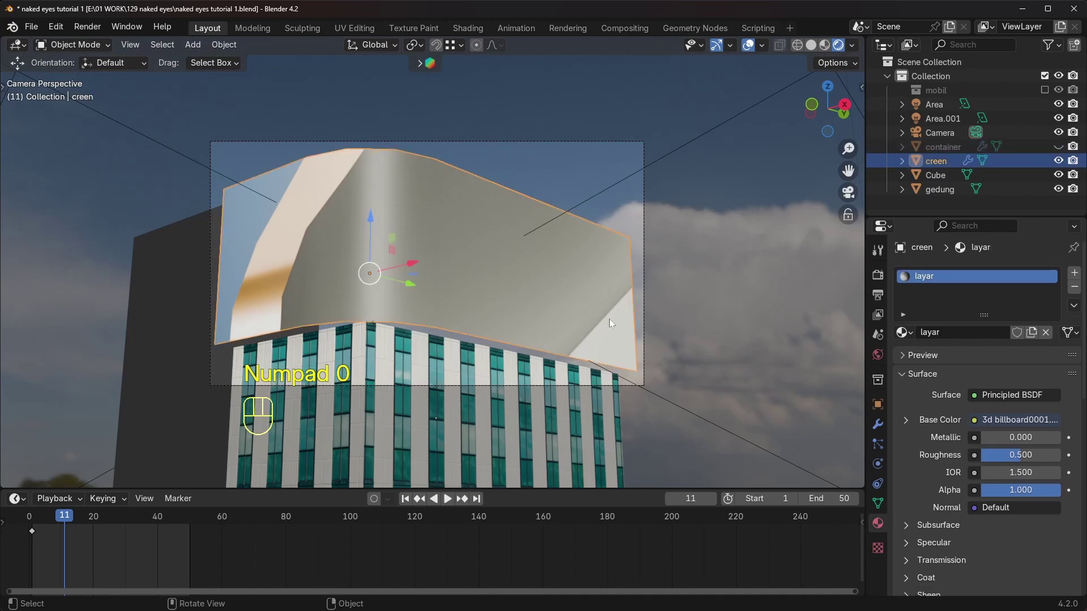
mouse_move(62, 517)
mouse_down()
mouse_move(47, 518)
mouse_move(120, 527)
mouse_move(56, 527)
mouse_move(93, 528)
mouse_move(67, 529)
mouse_up()
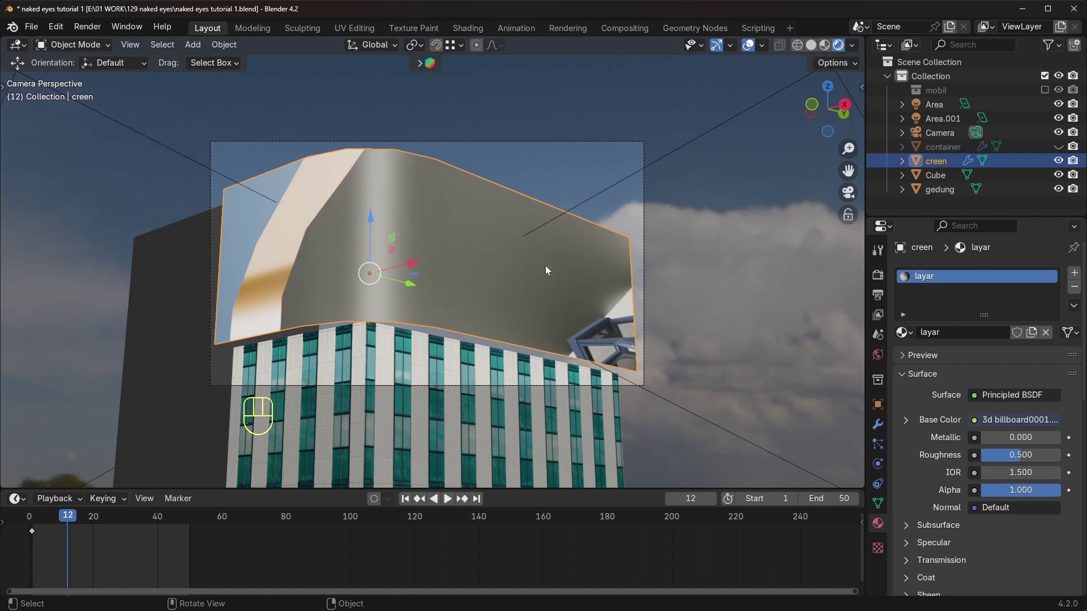
Add a UV Project modifier to the creen object.
click(878, 424)
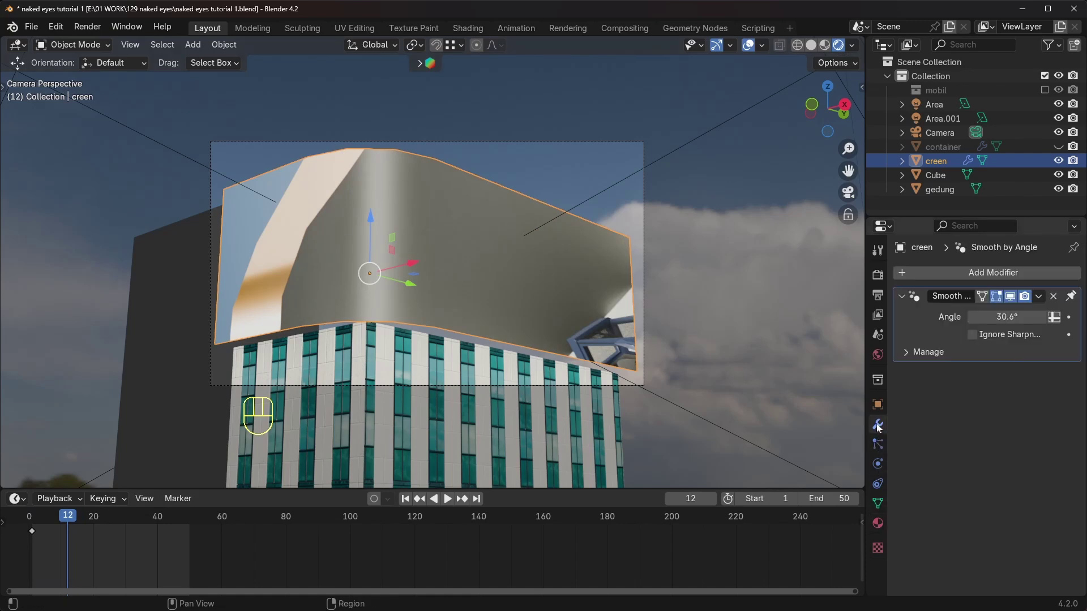
click(949, 271)
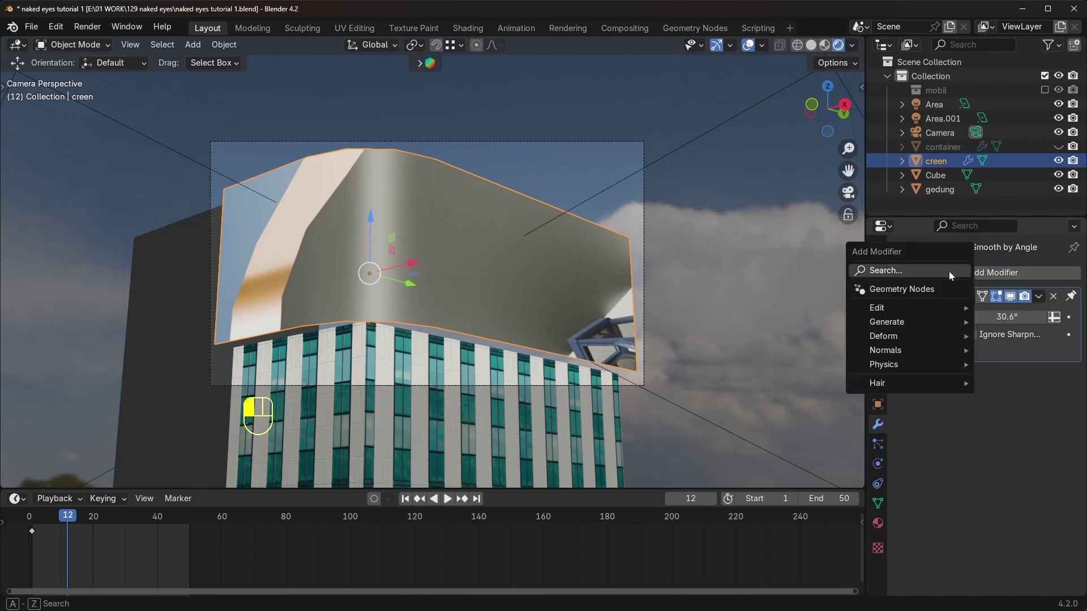
click(899, 270)
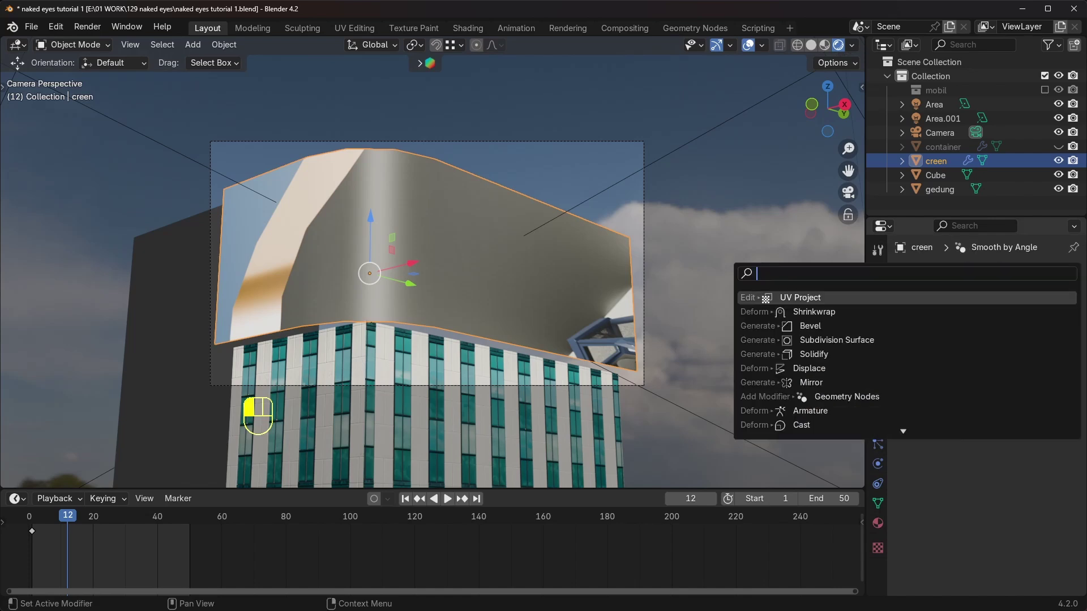
text(uv)
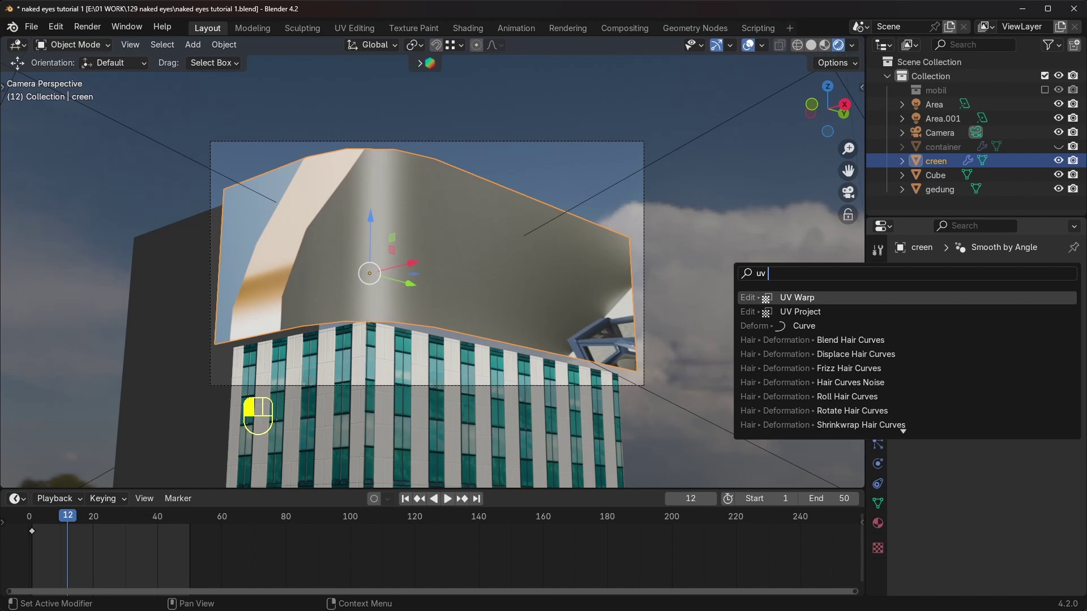
text( pr)
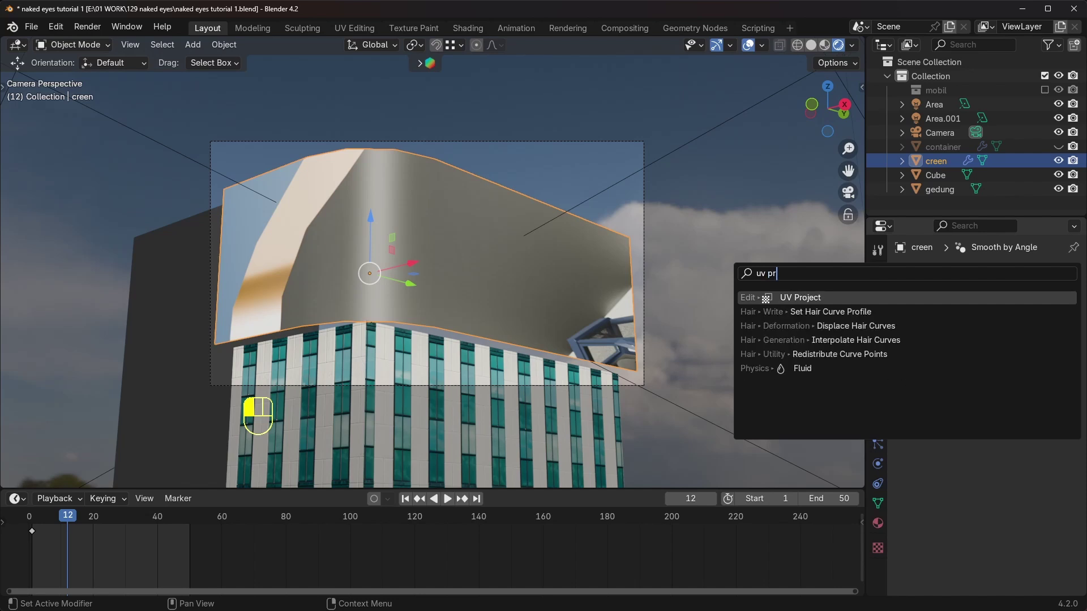
click(803, 297)
Set the UV Project modifier's UV map to UVMap and its projector object to Camera.
click(972, 322)
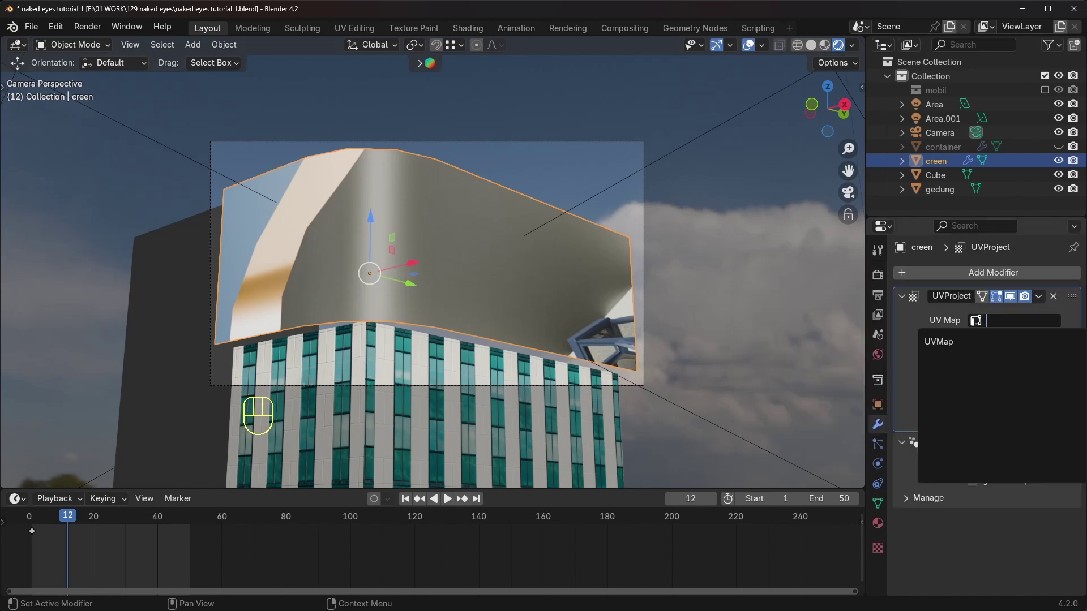
click(959, 340)
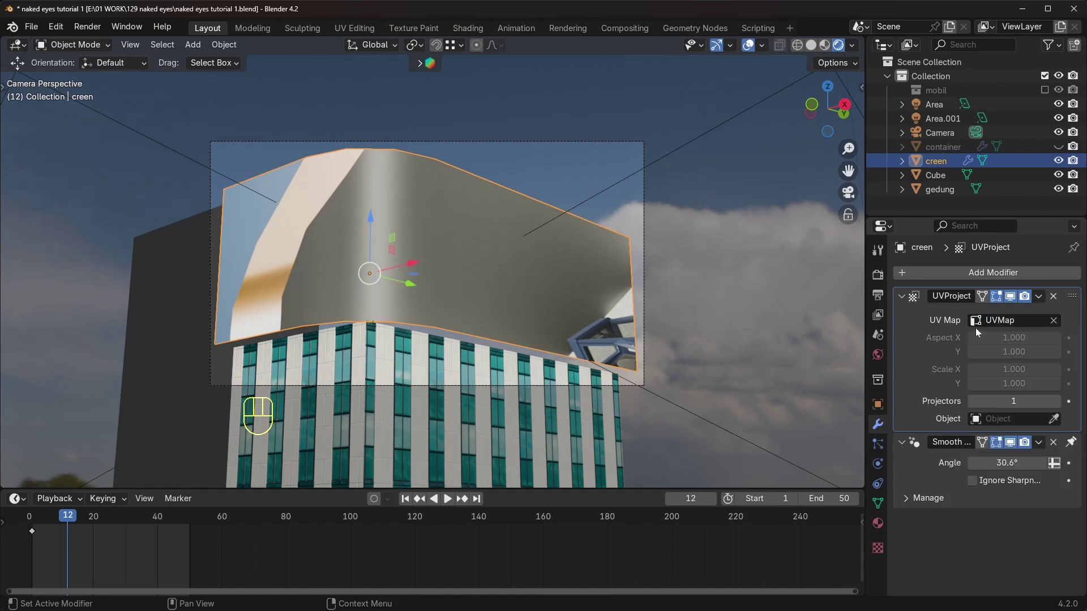
click(991, 420)
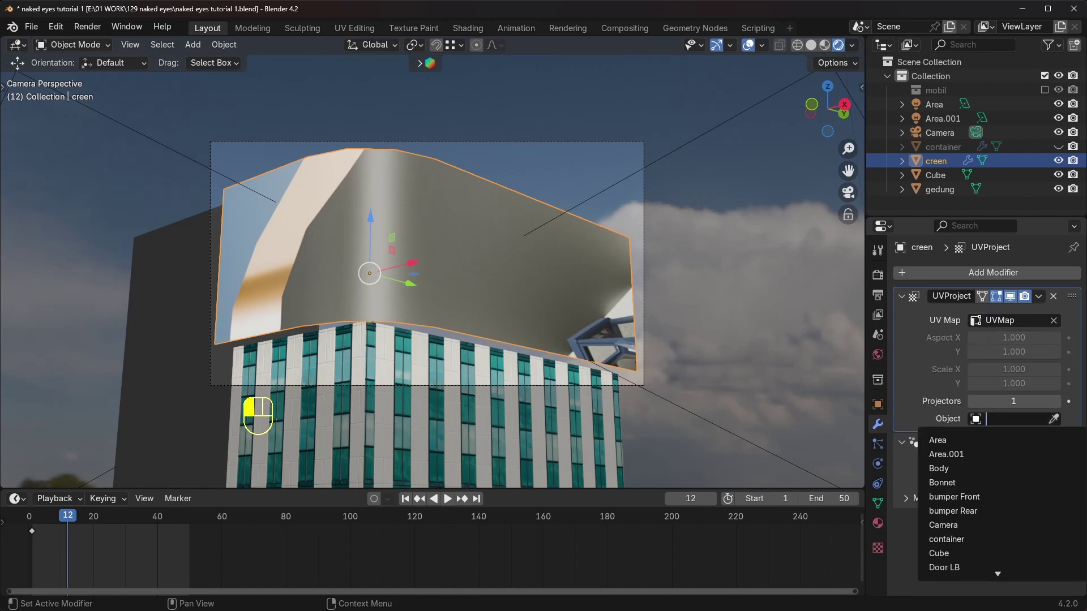
click(944, 526)
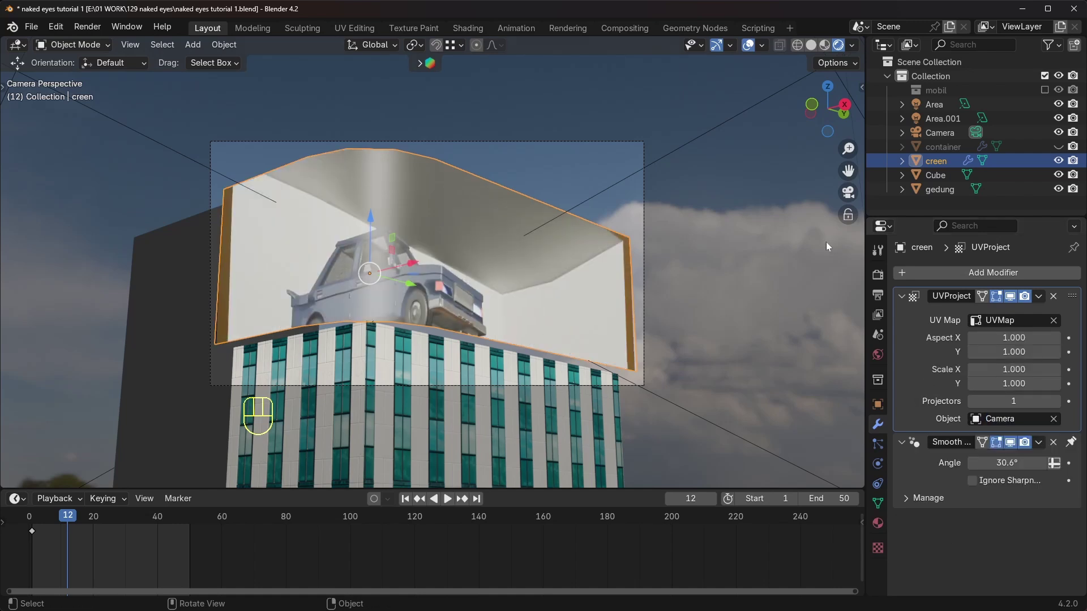
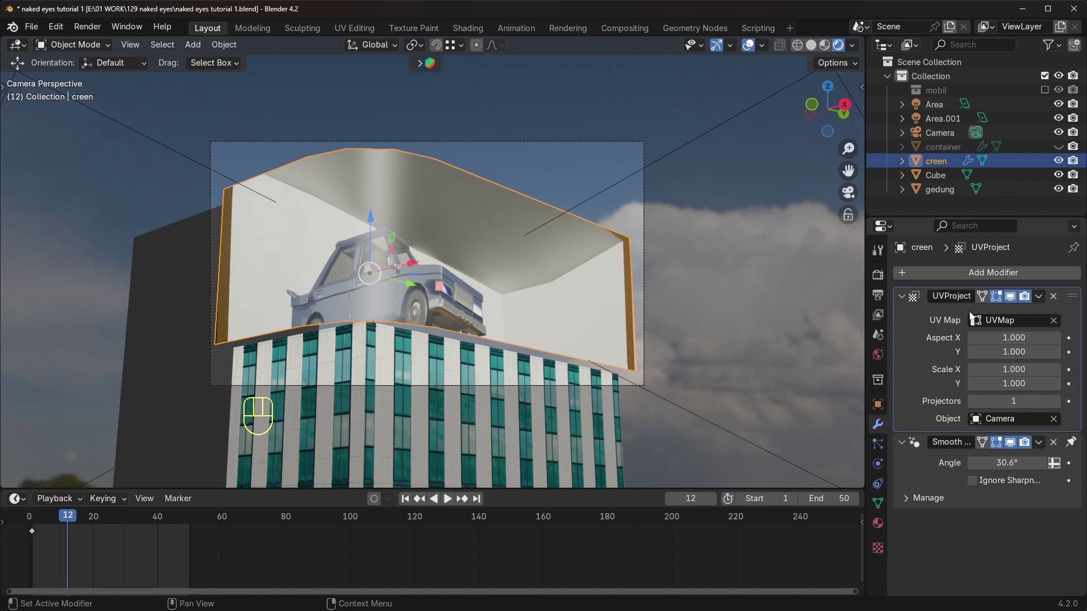
Check the scene's output resolution, then set Aspect X to 16/9 in the creen object's UV Project modifier.
click(642, 144)
click(878, 296)
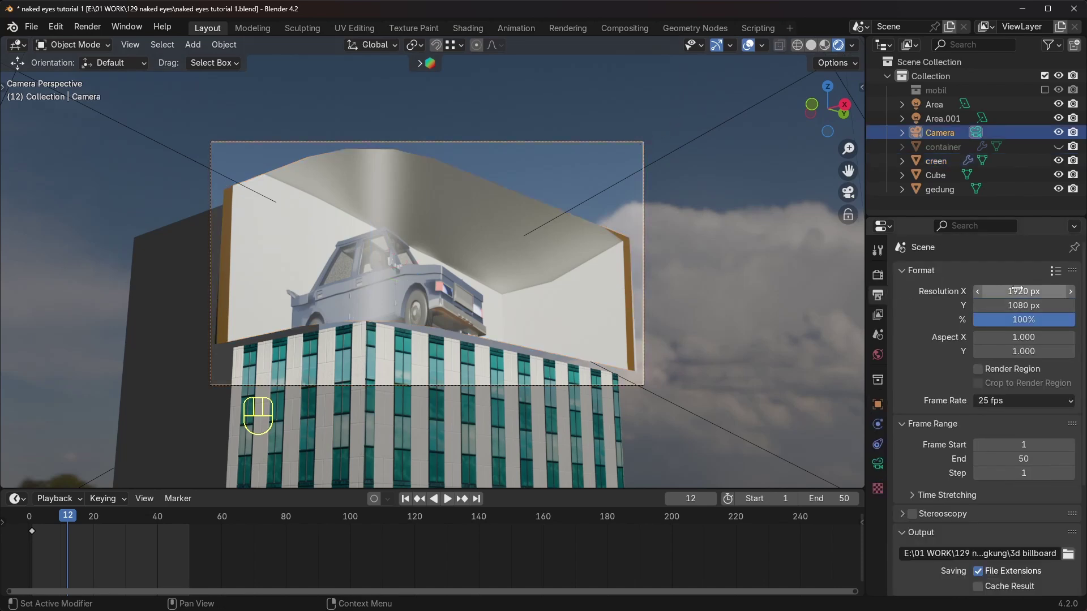
click(1056, 272)
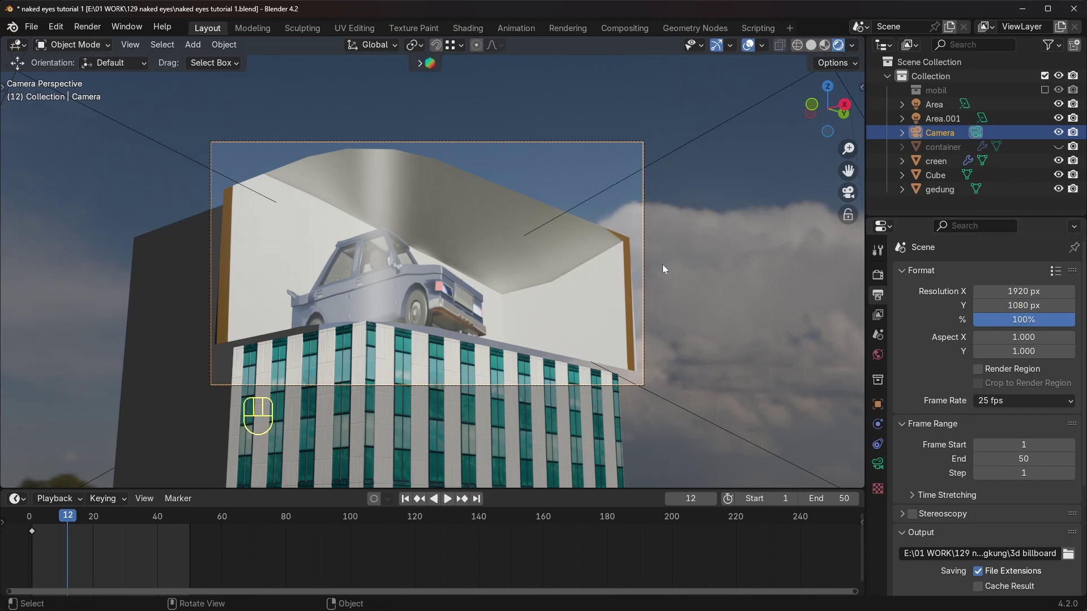
click(626, 251)
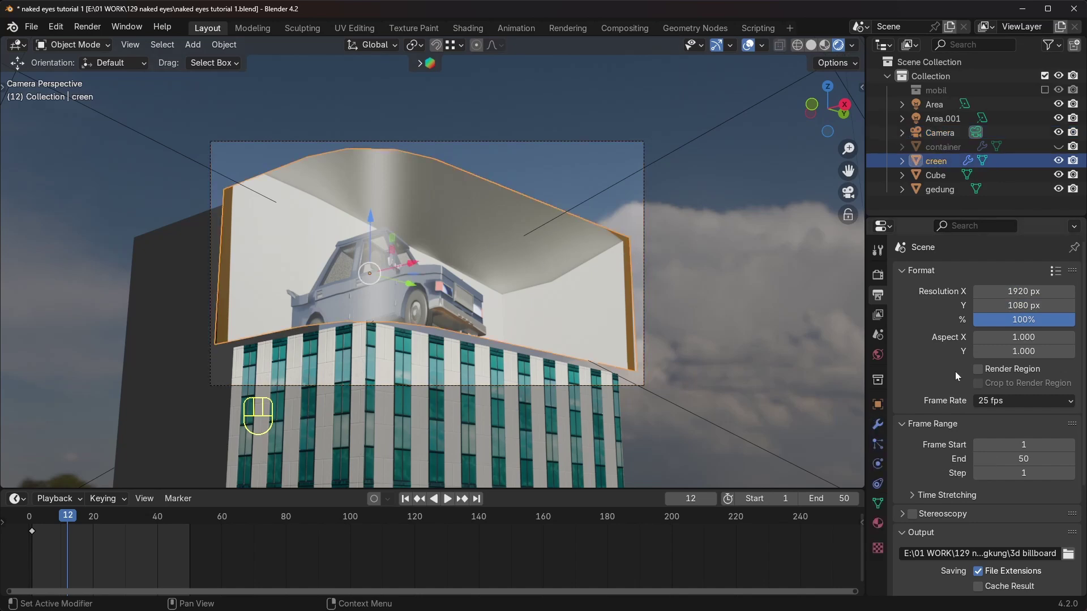
click(878, 424)
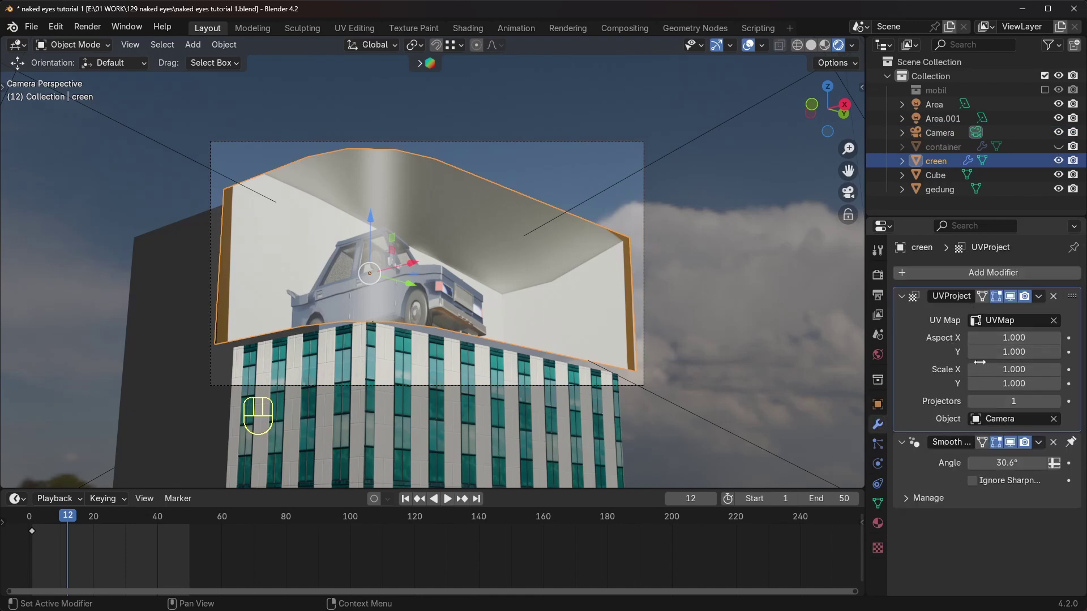
double_click(979, 338)
text(1)
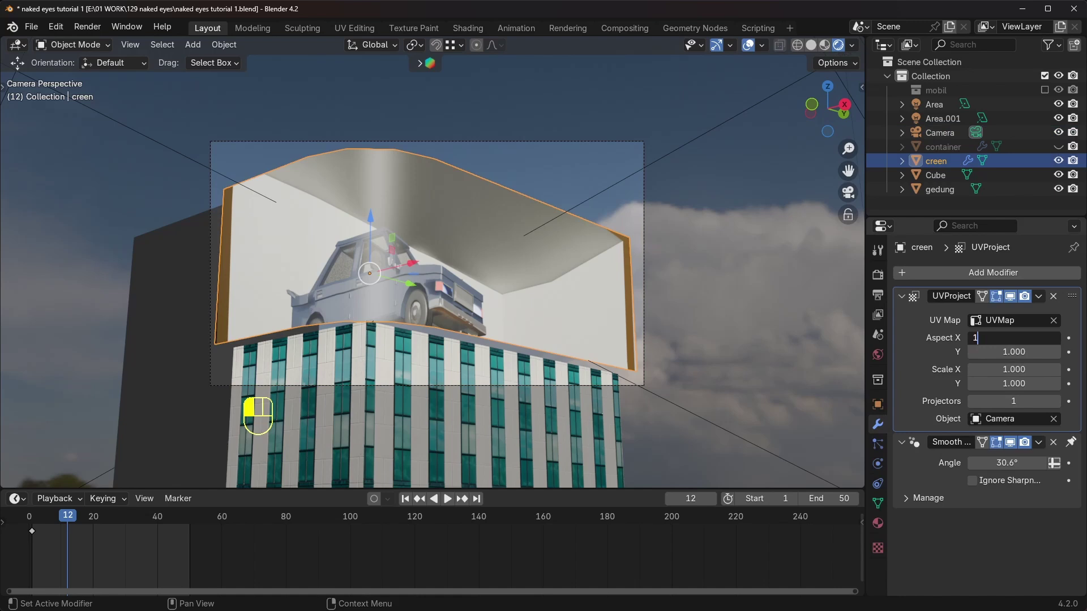
text(6/9)
key(Return)
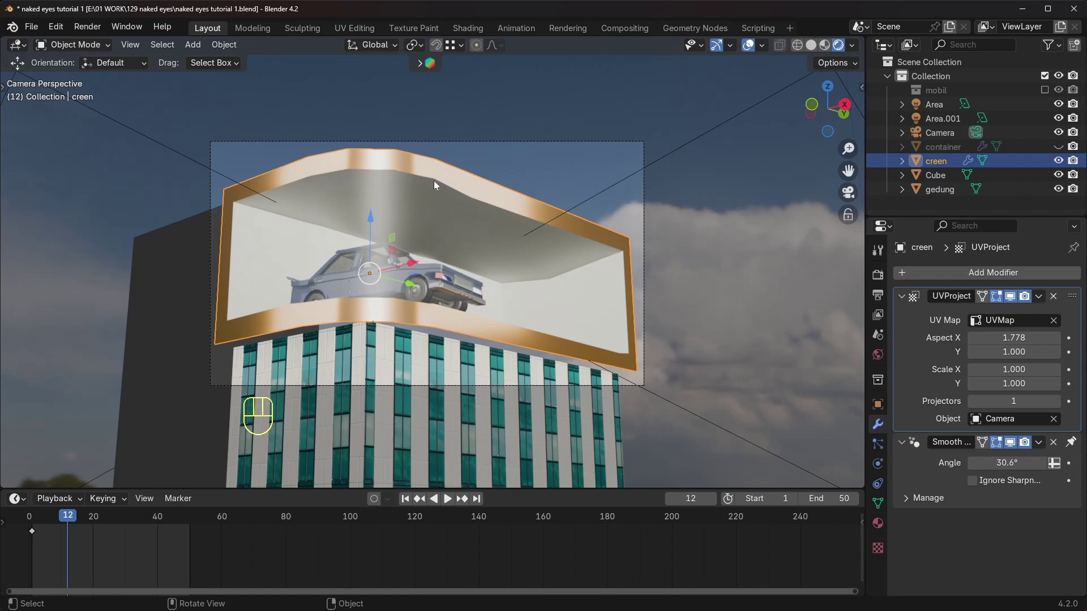
Go to frame 20 and add three vertical loop cuts to the creen mesh's long flat side in Edit Mode.
click(94, 517)
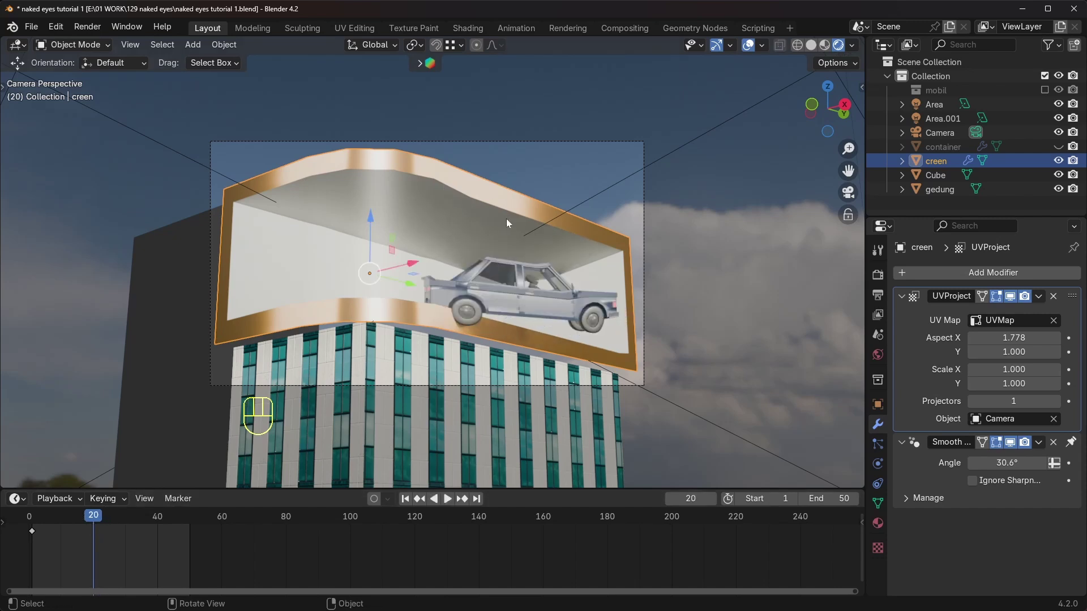
click(86, 45)
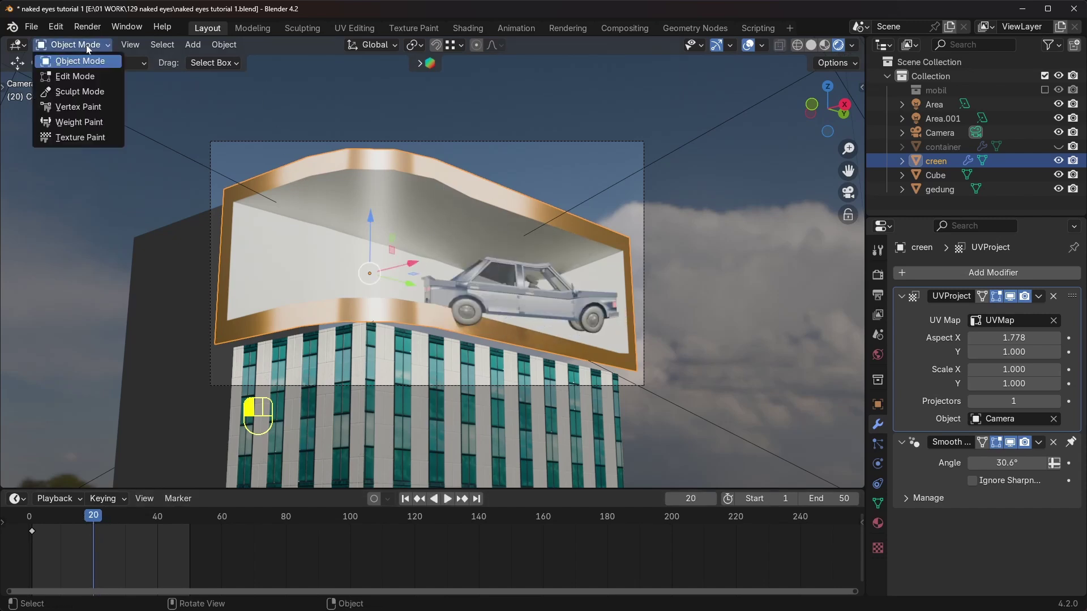
click(56, 79)
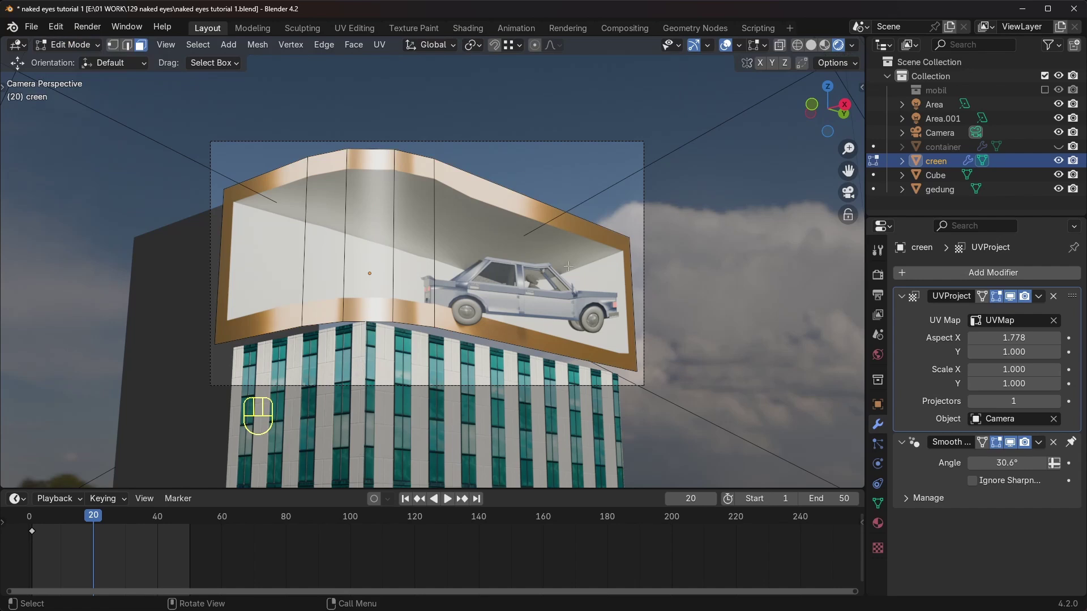
key(ctrl)
key(ctrl+r)
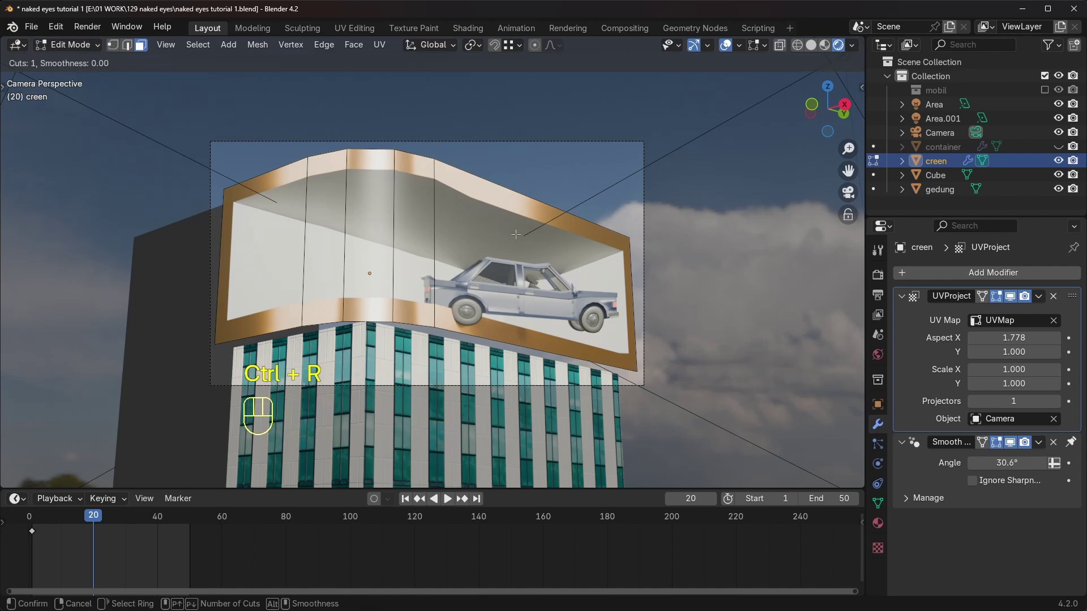
scroll(517, 213, up, 1)
scroll(517, 213, up, 1)
double_click(517, 213)
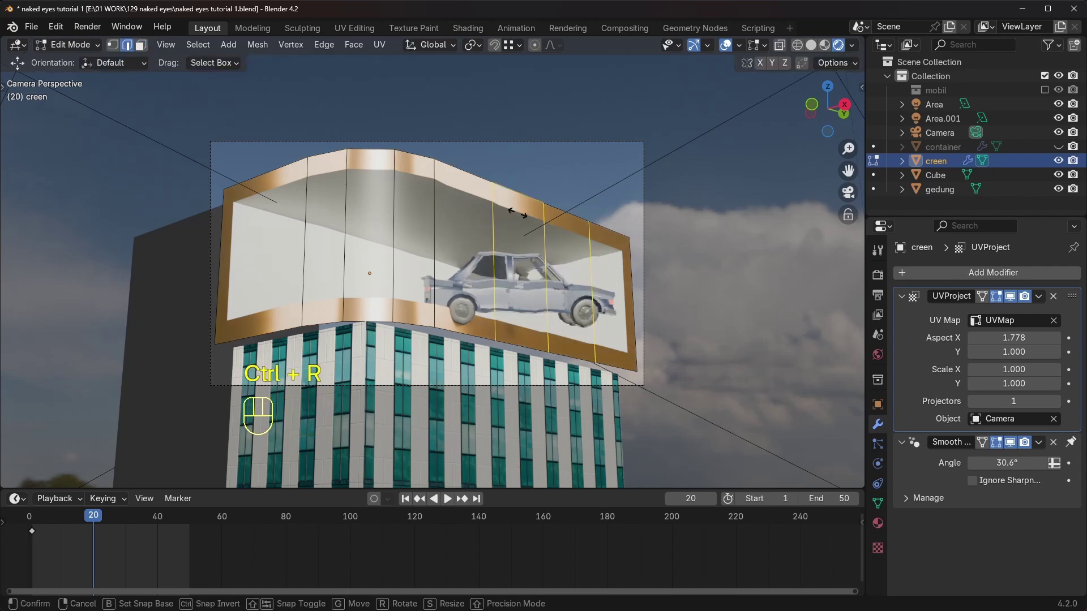
Add two vertical loop cuts to the screen's short side and three horizontal ones around it, then return to Object Mode.
key(ctrl+r)
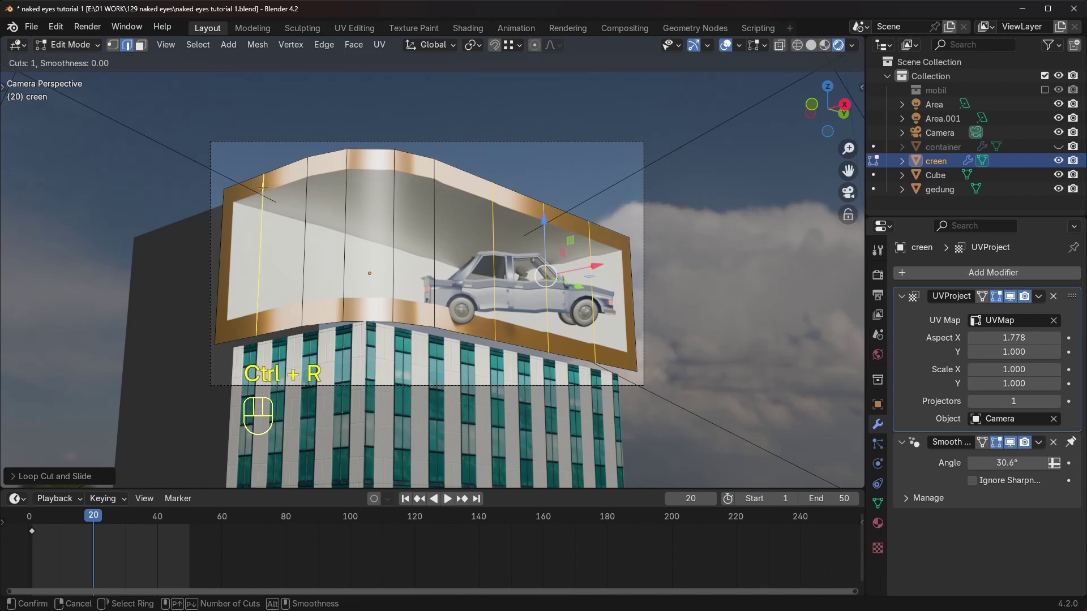
double_click(260, 184)
key(ctrl+r)
scroll(595, 265, up, 1)
double_click(608, 288)
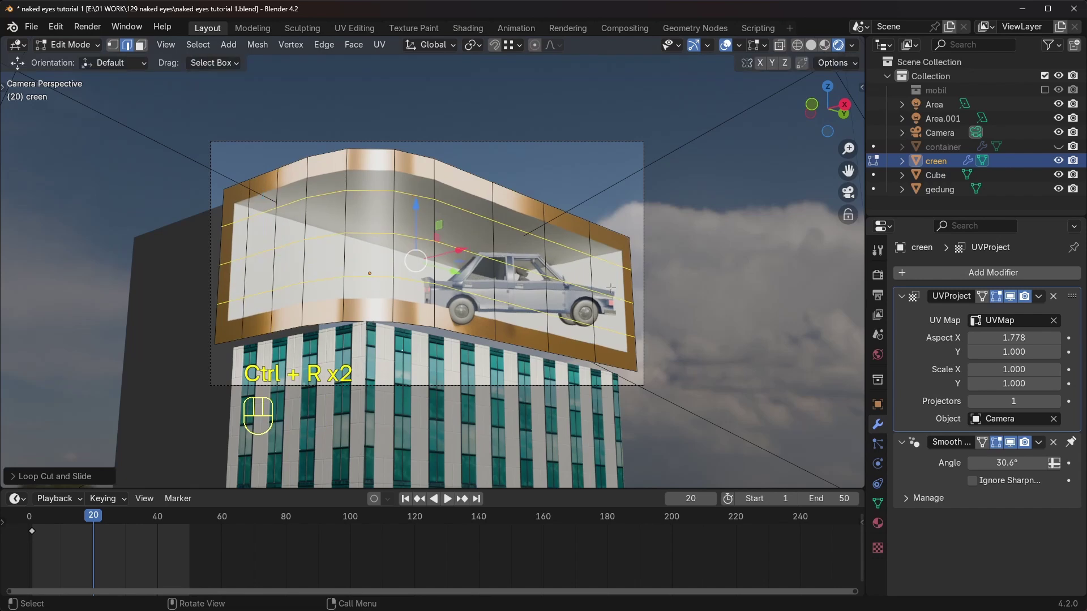
click(62, 46)
click(66, 61)
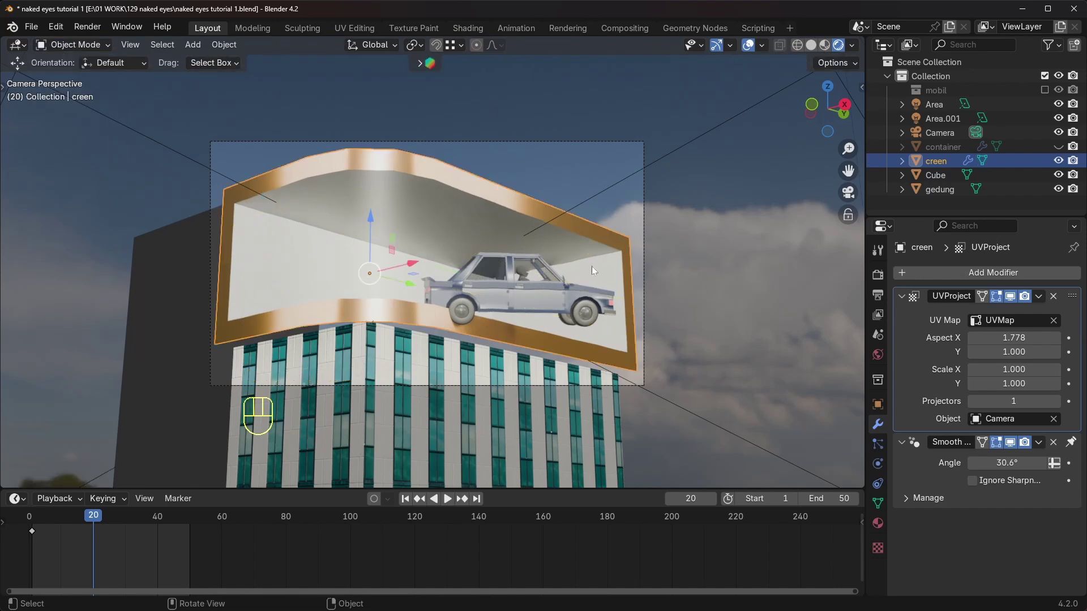
Move to frame 21 and compare the projected car from the camera view with views from other angles around the building.
mouse_move(98, 515)
mouse_down()
mouse_move(49, 516)
mouse_move(112, 530)
mouse_move(67, 528)
mouse_move(97, 535)
mouse_up()
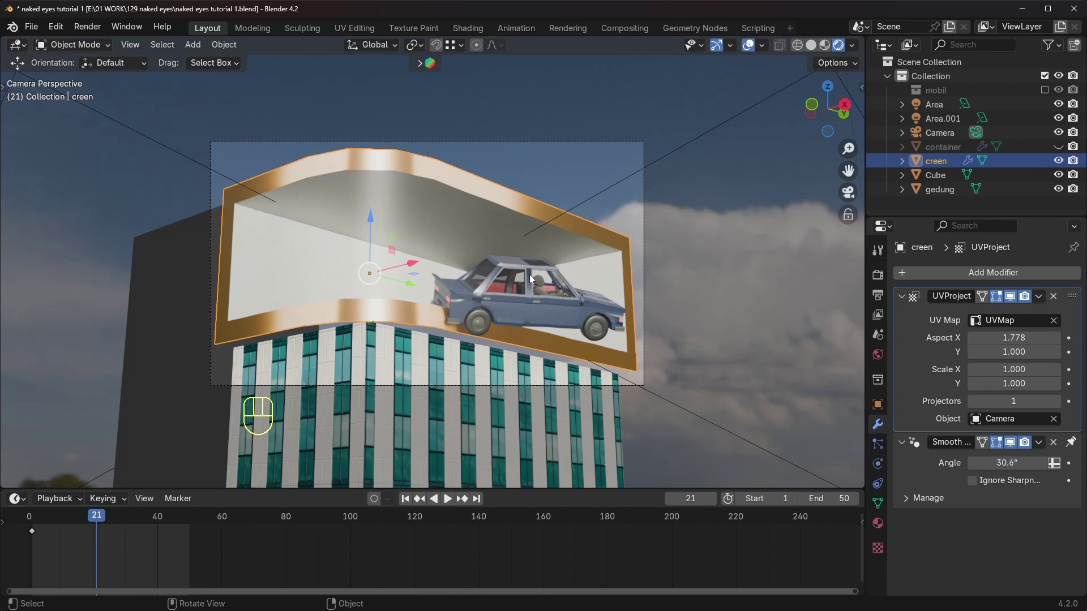
middle_drag(456, 264, 469, 307)
key(KP_0)
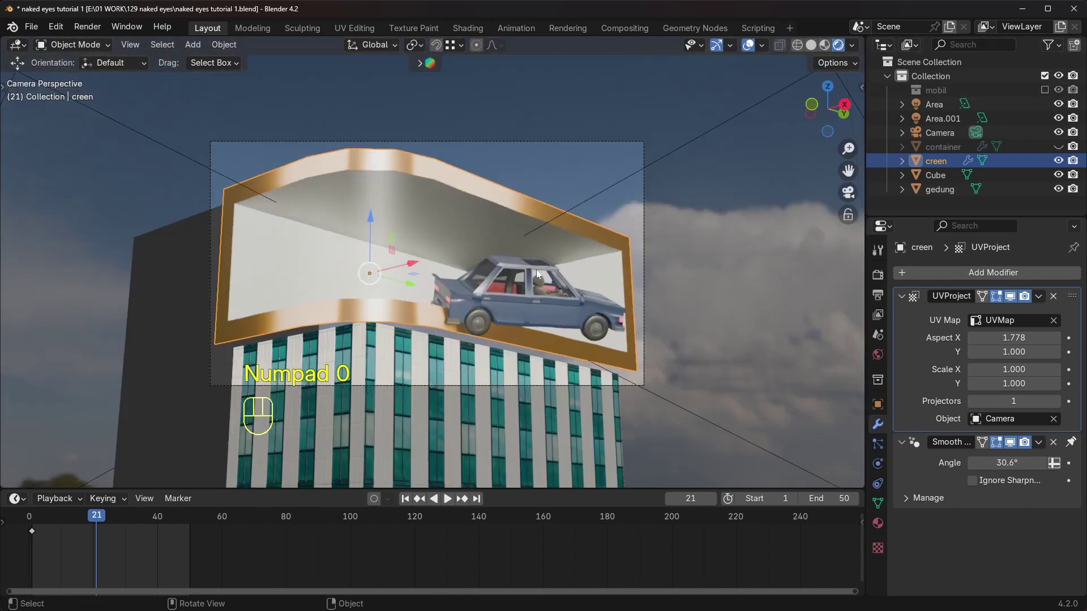
middle_drag(288, 381, 453, 334)
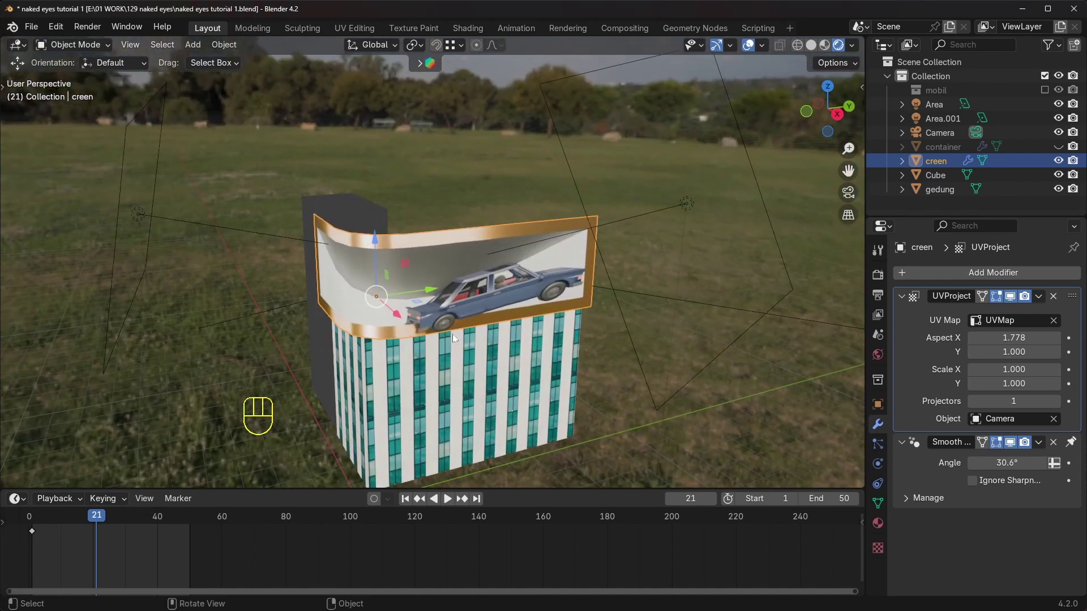
key(KP_0)
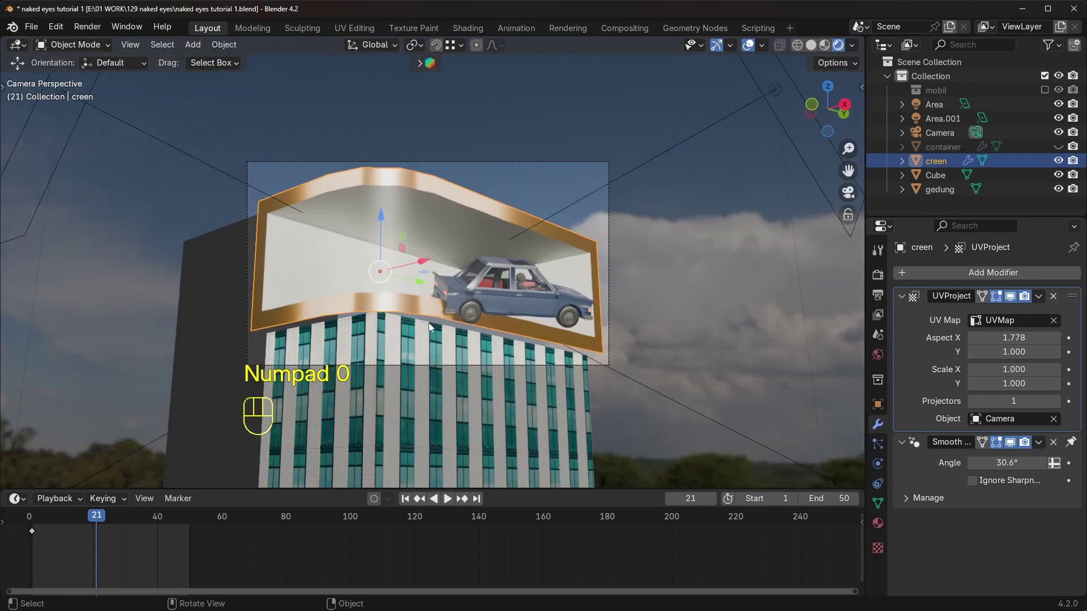
middle_drag(456, 274, 491, 316)
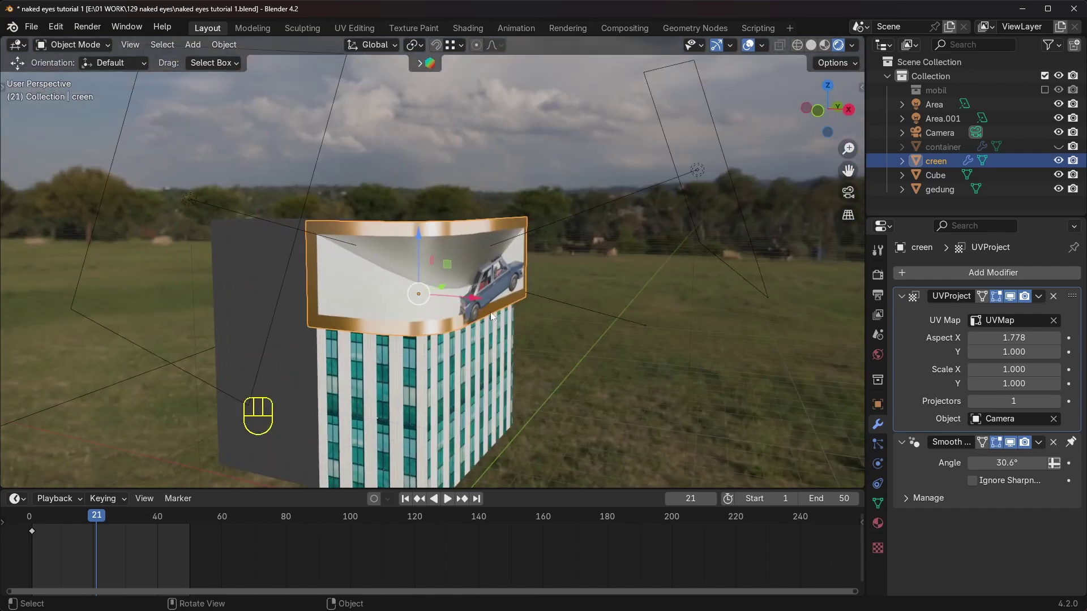
key(KP_0)
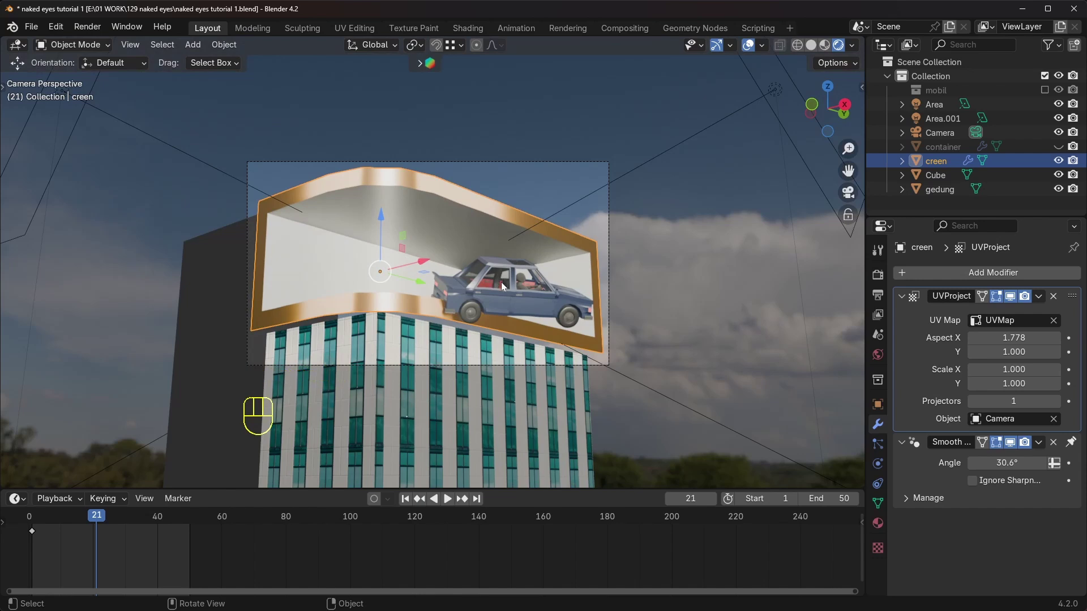
middle_drag(499, 283, 477, 315)
scroll(475, 313, up, 3)
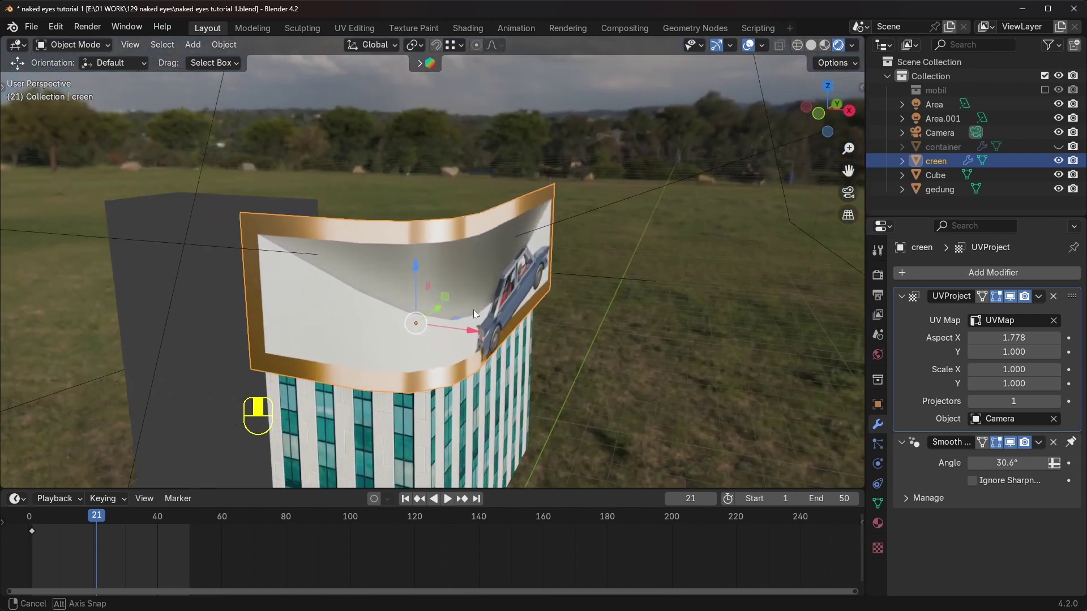
Rename the creen object to Screen.
double_click(929, 158)
text(Screen)
key(Return)
Duplicate the Screen object in place and rename the copy Screen datar.
middle_drag(312, 301, 414, 290)
right_click(413, 290)
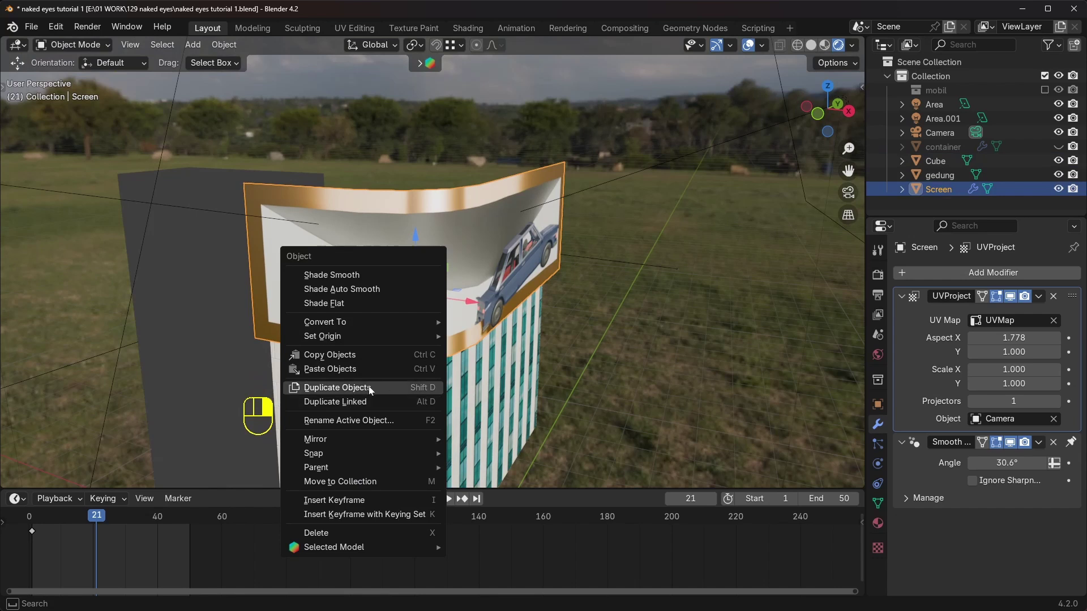
click(333, 390)
right_click(371, 371)
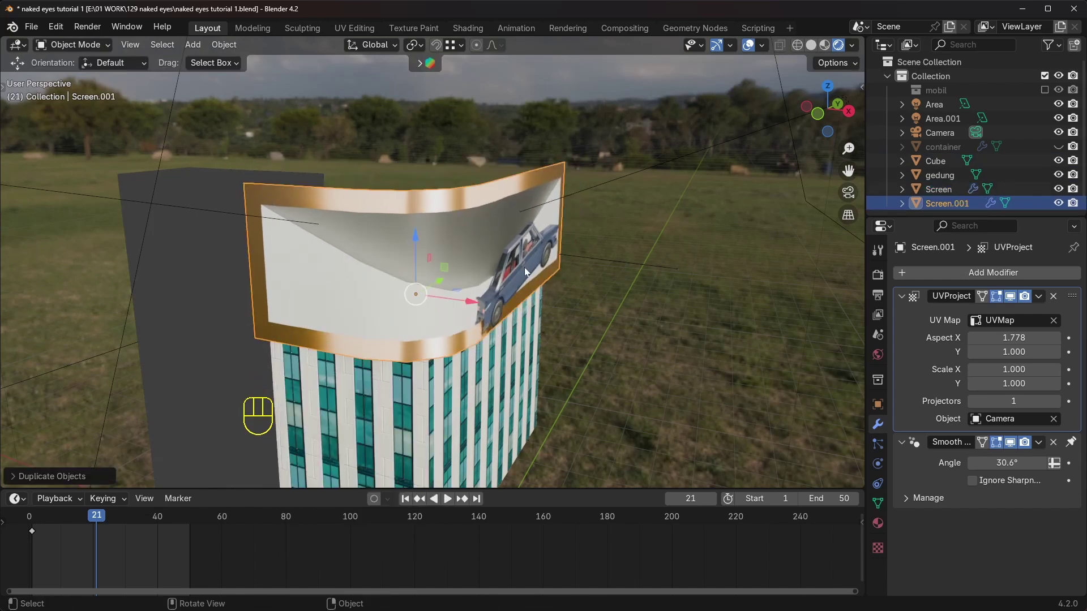
double_click(947, 204)
text(Screen )
text(da)
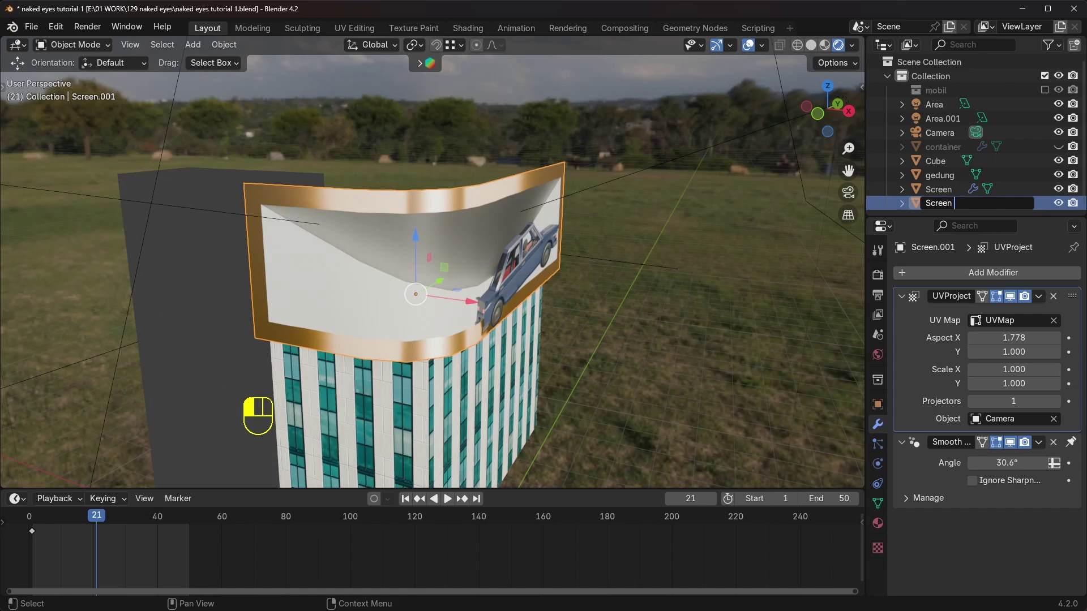
key(Return)
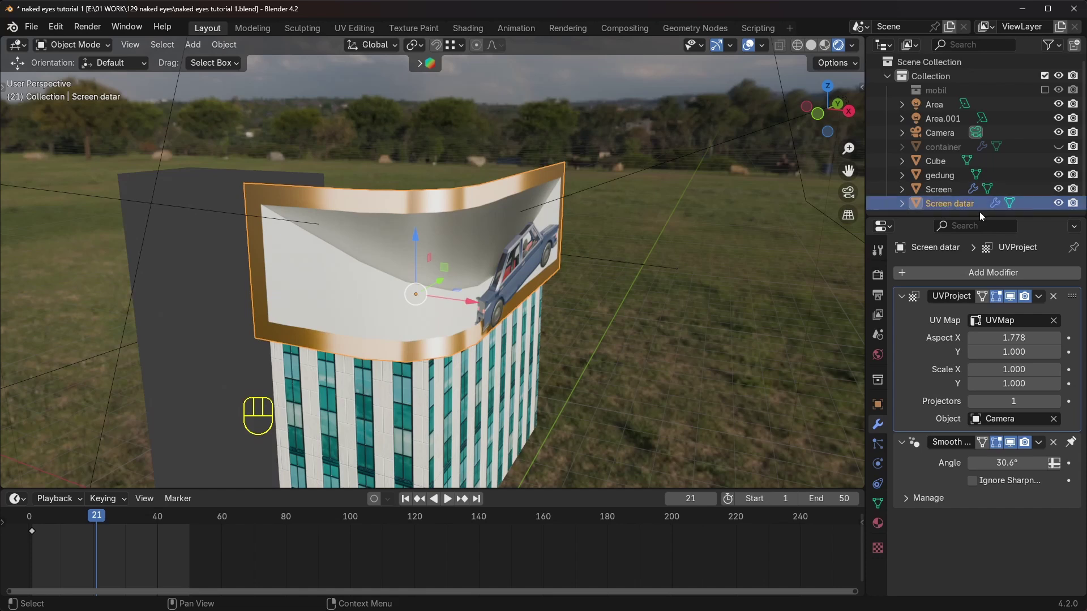
drag(974, 218, 966, 257)
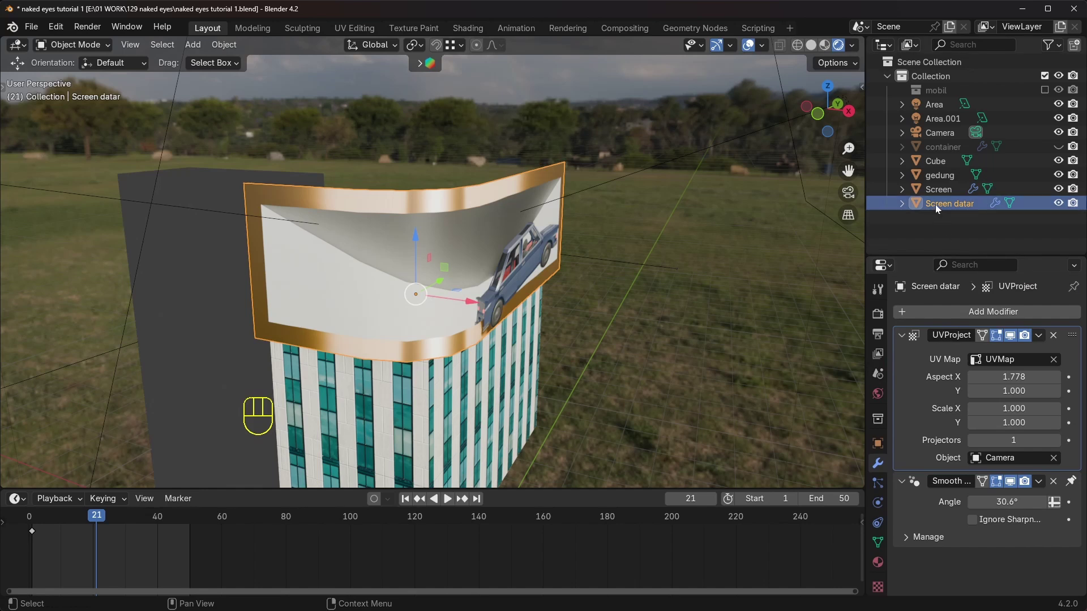
Try to move Screen datar away from the building along the global X axis.
middle_drag(604, 260, 454, 311)
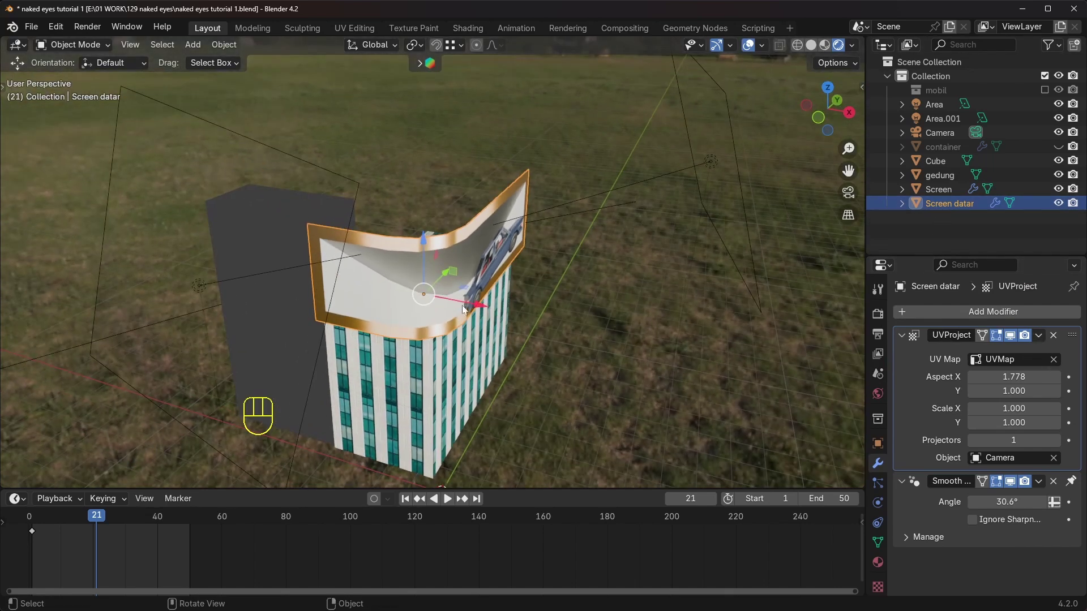
drag(471, 307, 541, 335)
middle_drag(623, 325, 572, 304)
middle_drag(498, 287, 511, 297)
drag(500, 320, 549, 337)
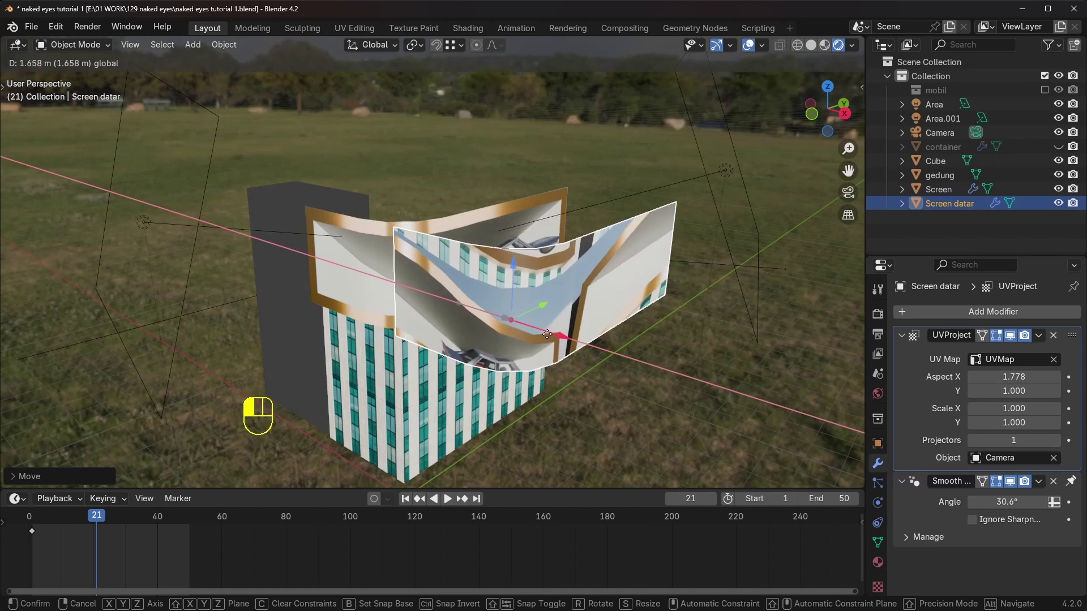
right_click(547, 335)
key(ctrl+z)
Apply the UV Project modifier on Screen datar.
middle_drag(511, 328, 528, 251)
scroll(505, 322, down, 2)
scroll(529, 254, down, 1)
middle_drag(590, 415, 570, 381)
scroll(568, 371, up, 2)
shift+middle_drag(505, 178, 506, 264)
click(1039, 335)
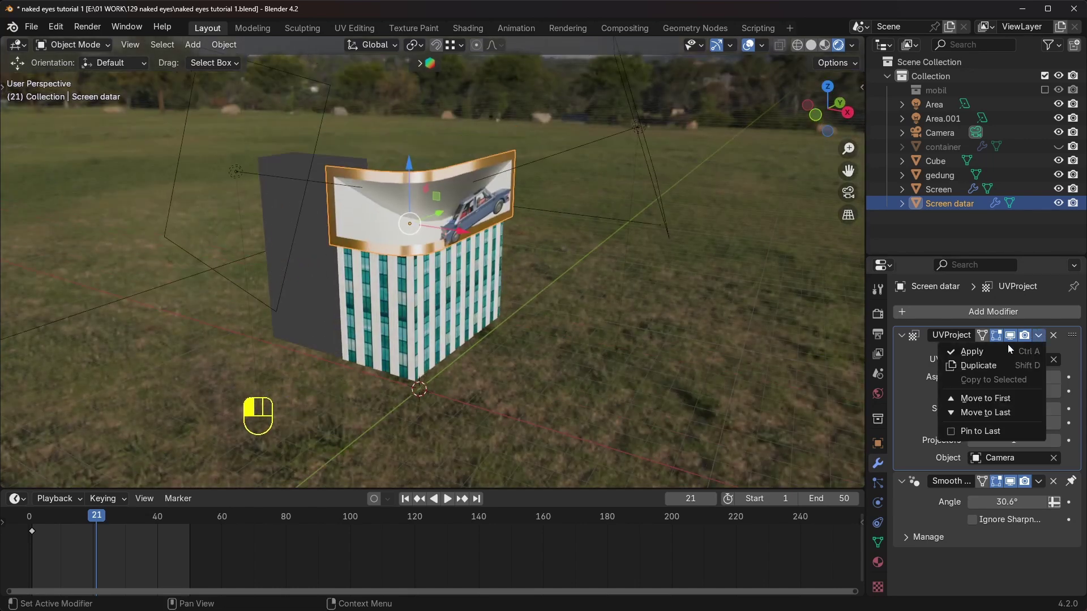
click(987, 351)
middle_drag(661, 338, 462, 246)
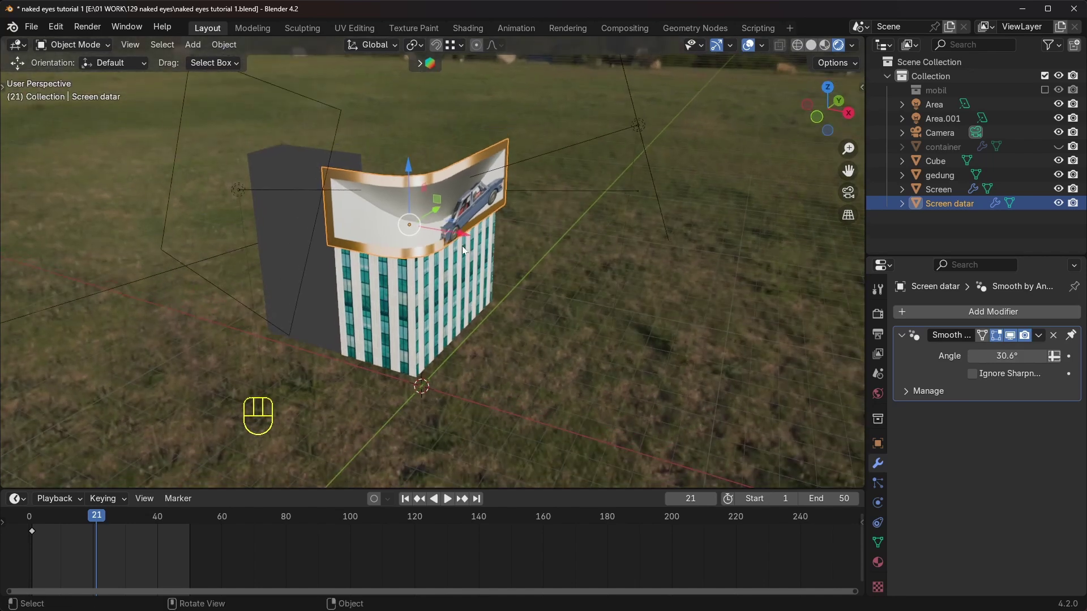
Try to move a copy of the Screen datar object away from the building along the X axis, and undo it.
key(shift+d)
key(x)
drag(586, 277, 465, 239)
middle_drag(468, 231, 461, 248)
drag(461, 246, 506, 262)
middle_drag(551, 259, 487, 240)
drag(487, 228, 422, 248)
right_click(419, 250)
middle_drag(421, 251, 518, 257)
key(ctrl+z)
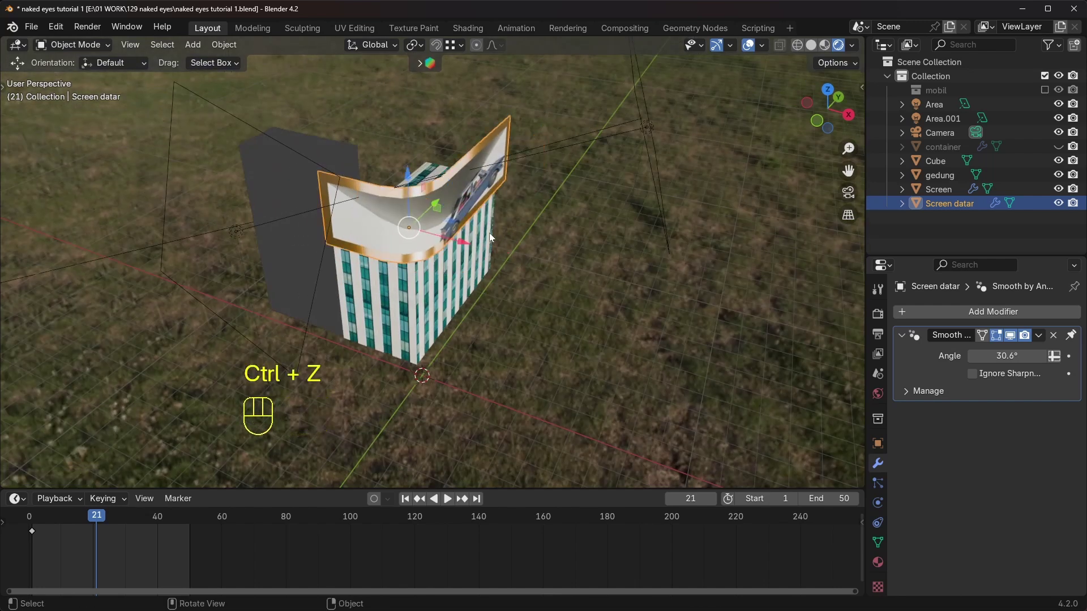
scroll(483, 233, up, 3)
scroll(483, 235, down, 5)
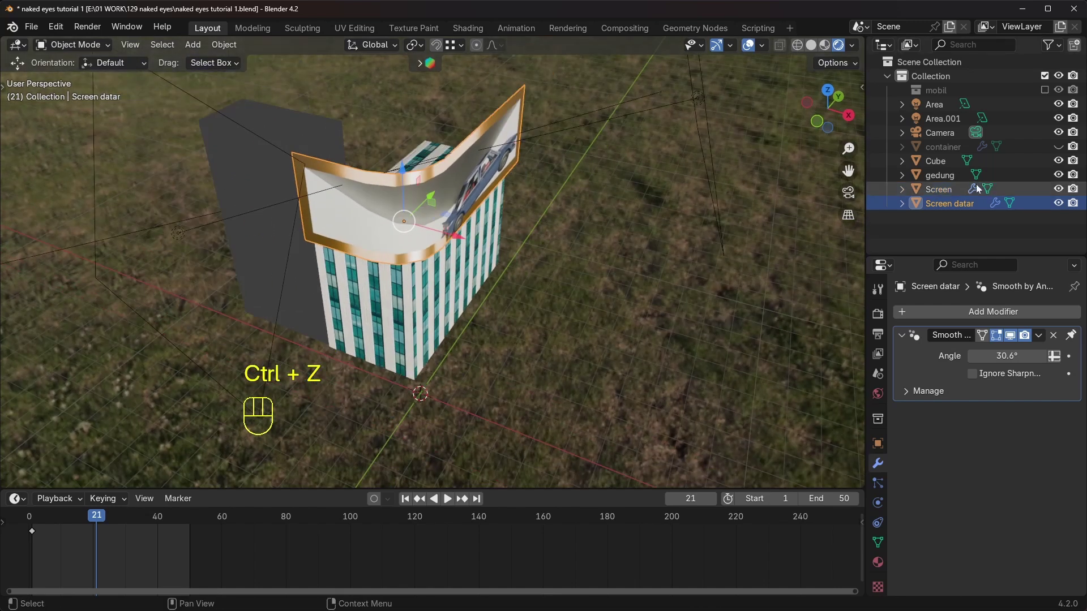
Hide the original Screen object in the viewport and in renders.
click(938, 189)
drag(448, 235, 503, 267)
right_click(503, 267)
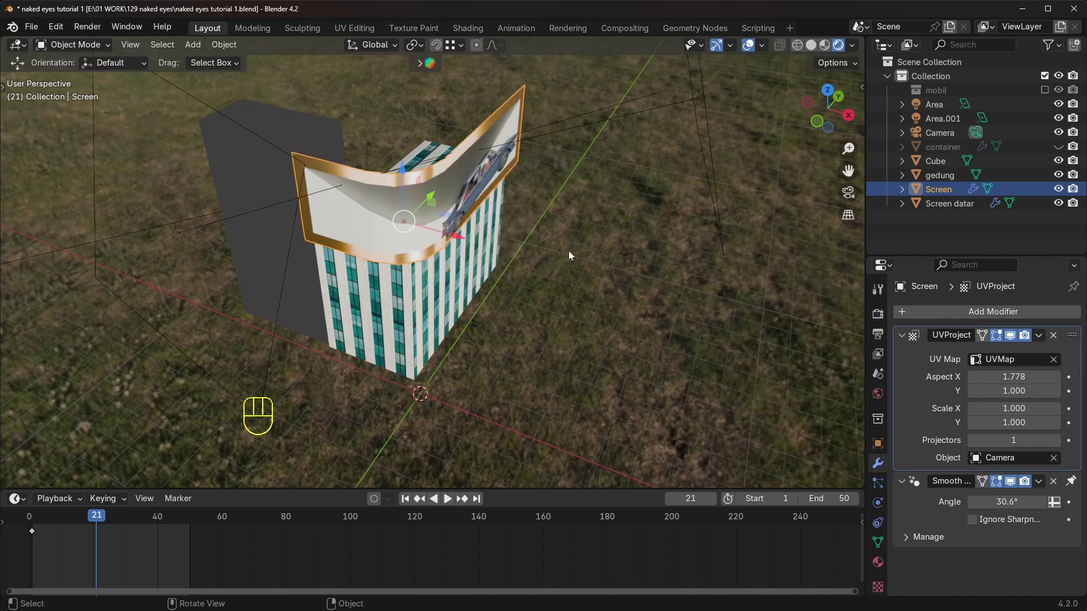
click(1058, 189)
click(1073, 189)
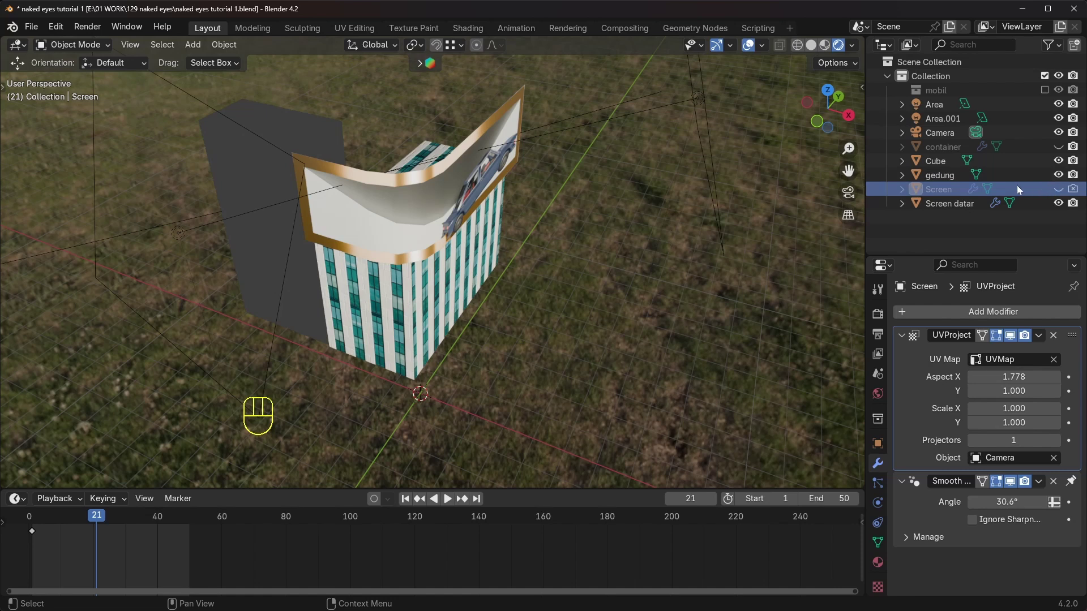
Show Screen datar in wireframe from the top and enter Edit Mode with vertex selection.
click(474, 201)
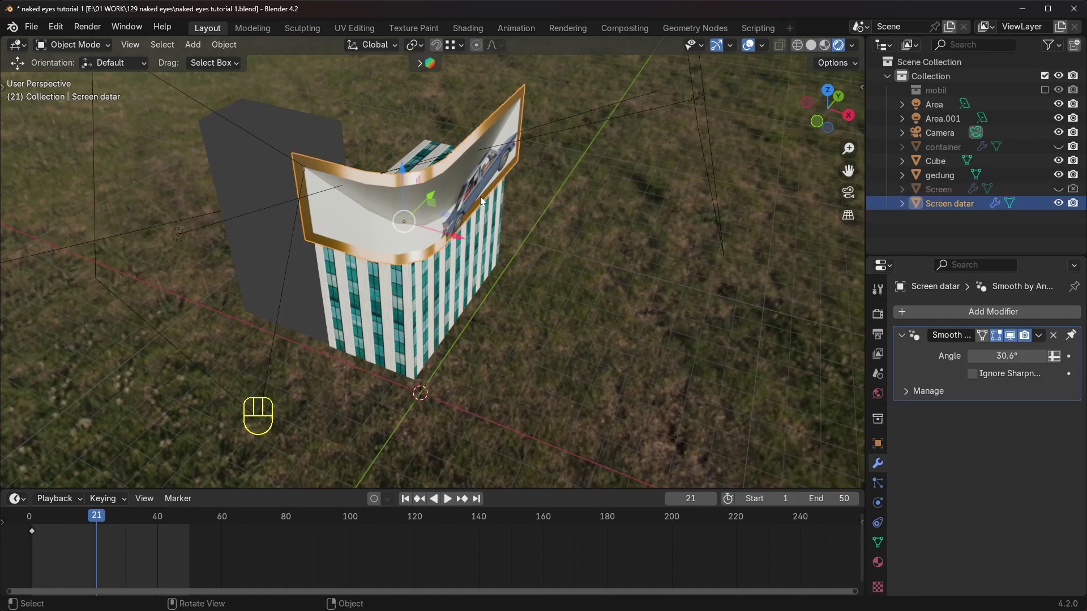
shift+middle_drag(469, 208, 419, 227)
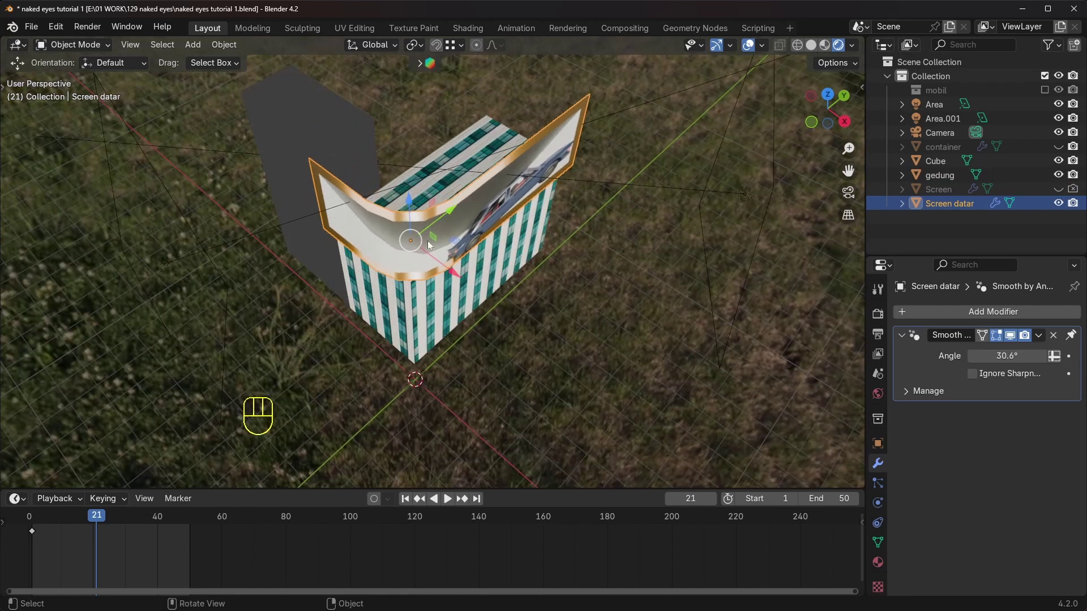
click(797, 45)
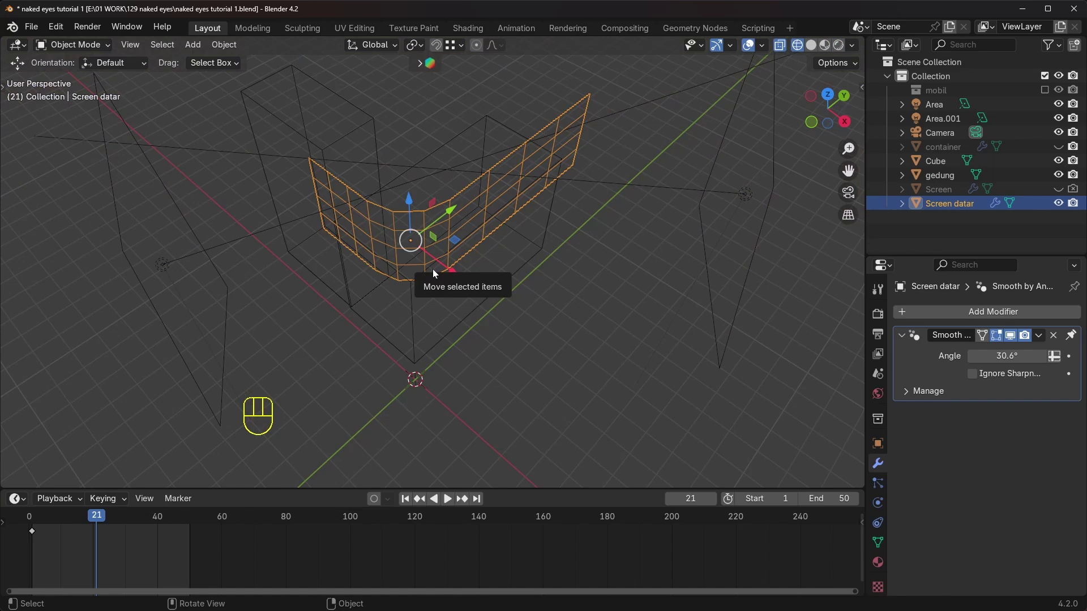
click(830, 98)
shift+middle_drag(578, 200, 471, 236)
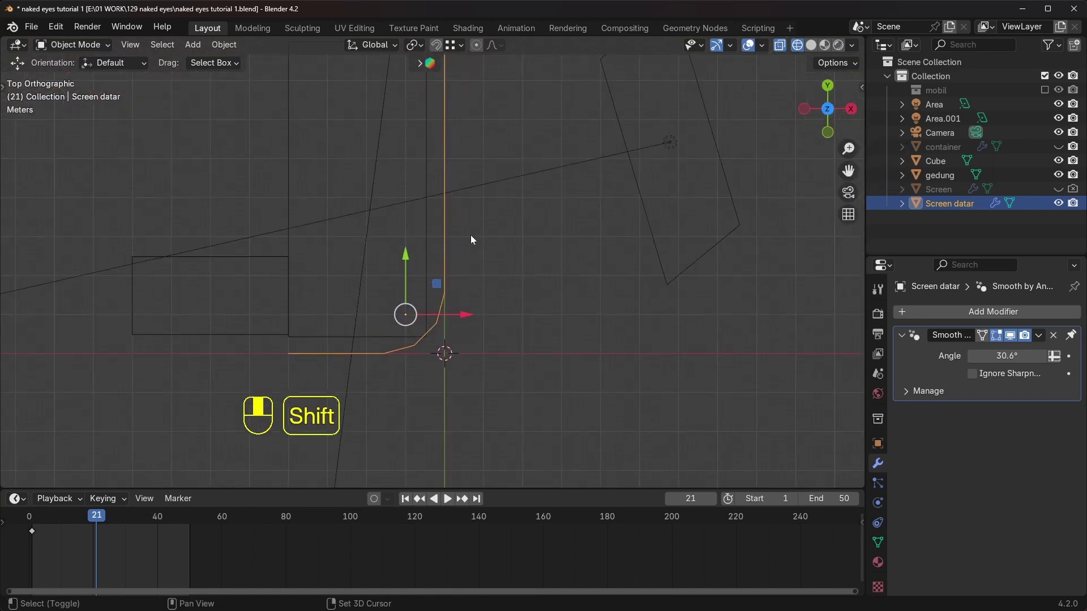
shift+middle_drag(460, 283, 468, 236)
scroll(487, 248, up, 1)
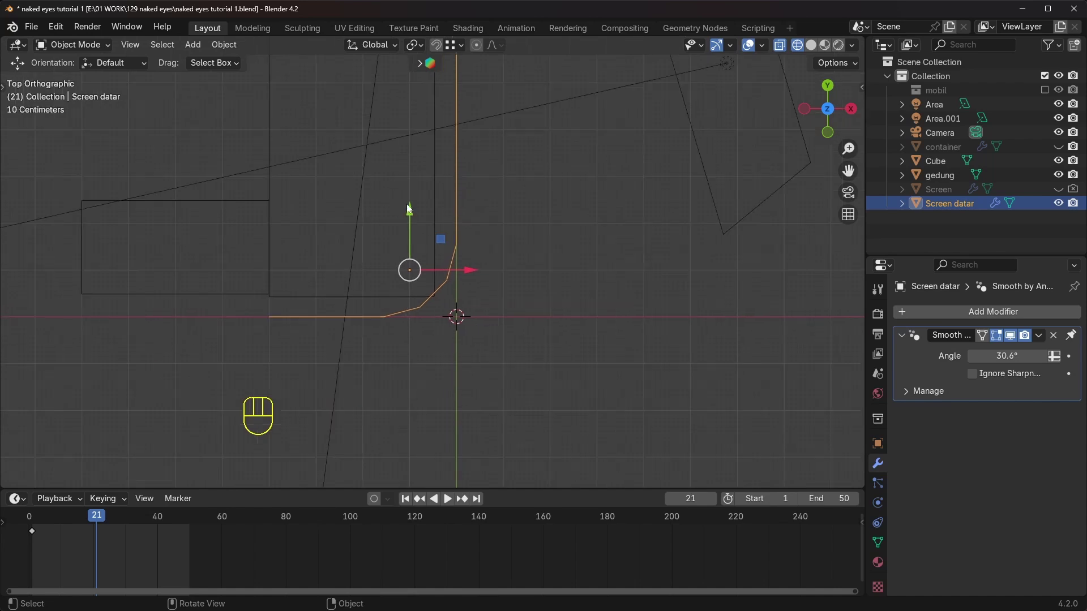
click(85, 45)
click(85, 76)
shift+middle_drag(524, 192, 478, 241)
click(113, 45)
scroll(512, 238, up, 2)
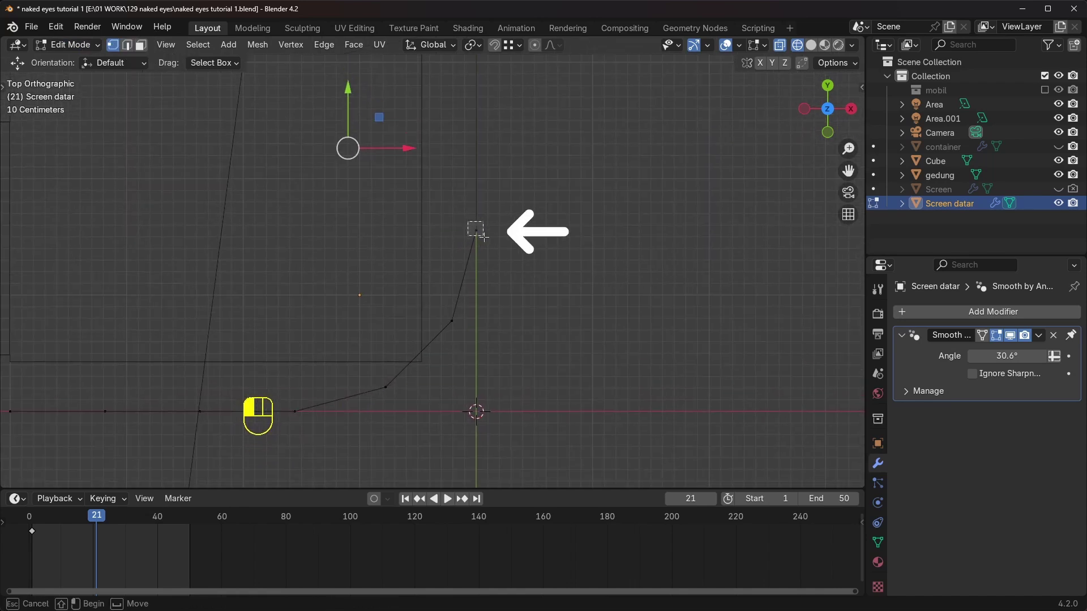
Snap the 3D cursor to the vertex column where the long straight side meets the curve.
click(475, 230)
scroll(475, 228, down, 4)
shift+middle_drag(446, 118, 445, 180)
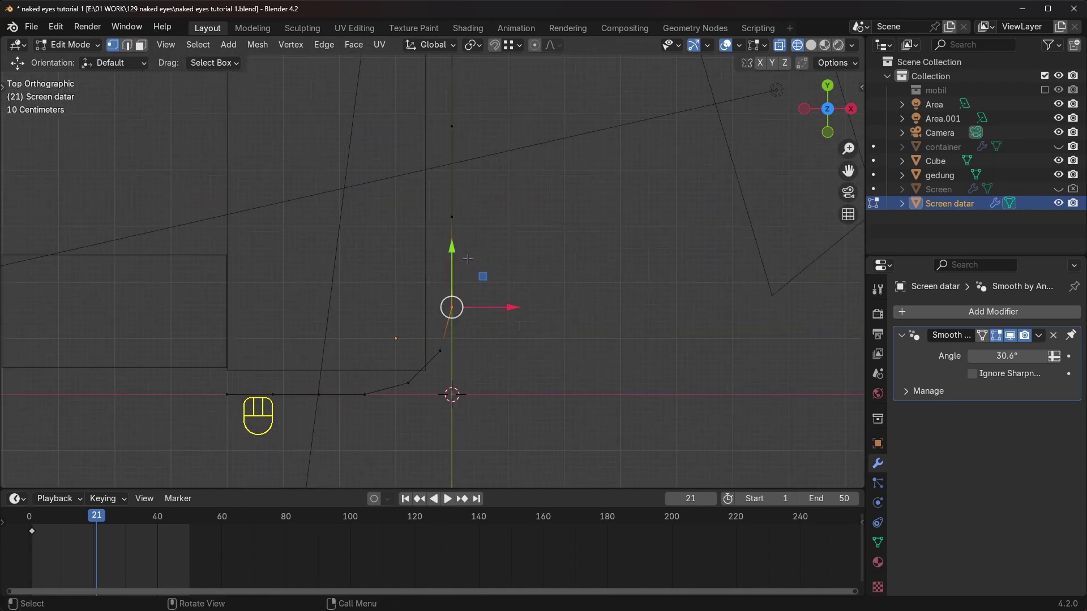
scroll(465, 158, down, 2)
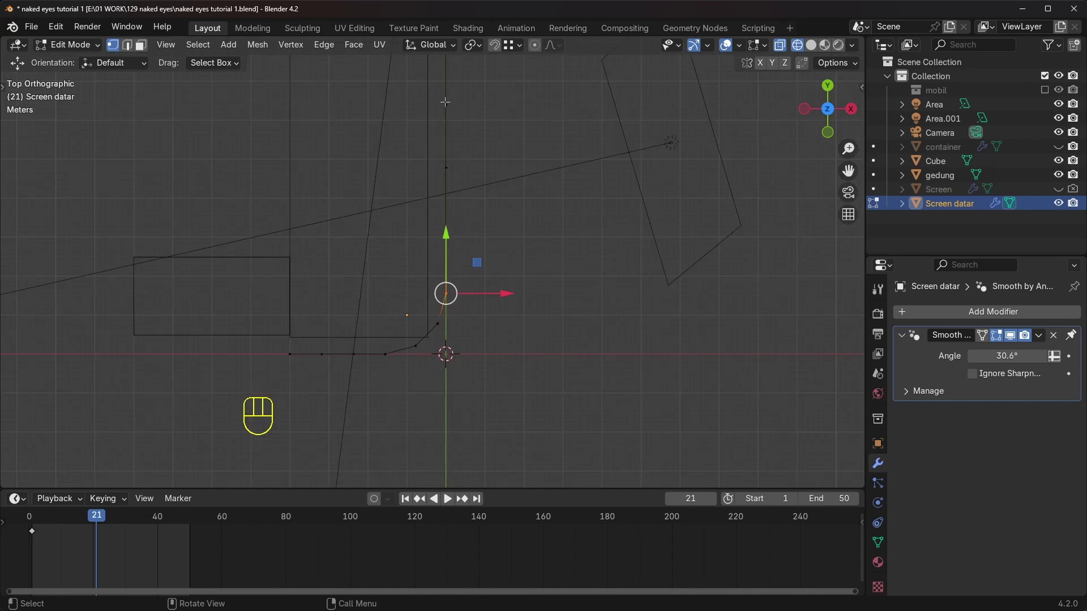
shift+middle_drag(445, 101, 442, 74)
scroll(453, 161, up, 4)
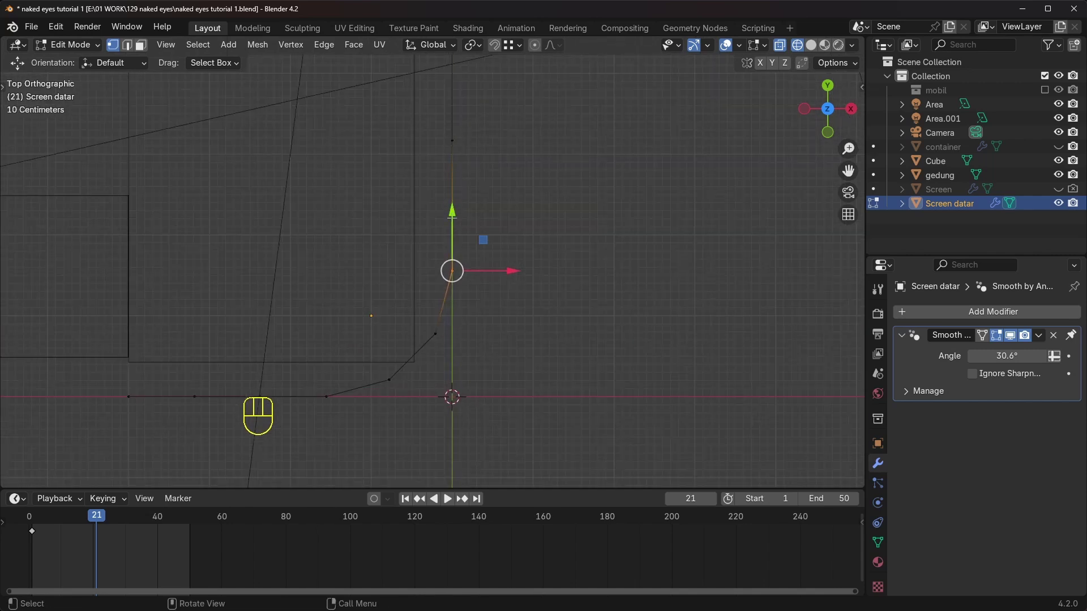
scroll(472, 276, up, 4)
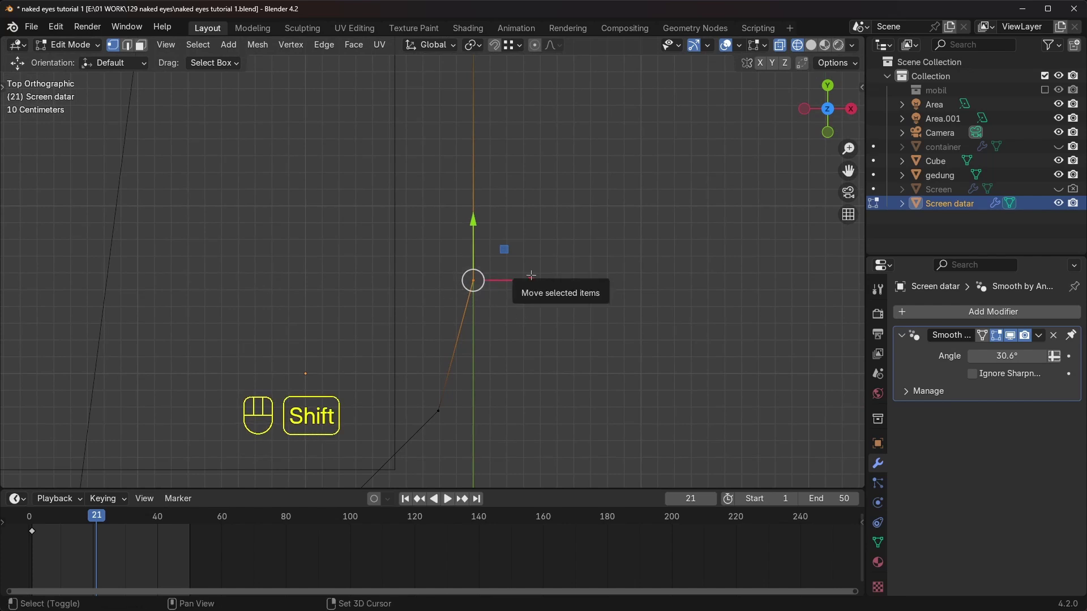
key(shift+s)
click(532, 364)
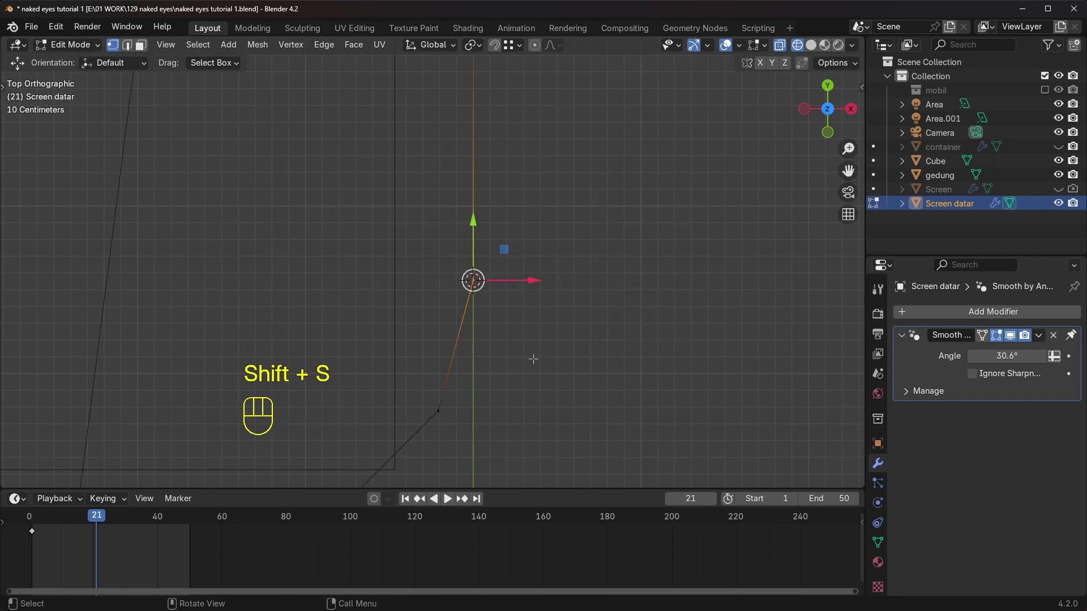
Select all vertices from the curve to the end of the screen's short side.
scroll(474, 283, up, 3)
scroll(494, 287, down, 2)
shift+middle_drag(516, 311, 516, 230)
scroll(516, 230, down, 3)
scroll(465, 285, down, 2)
shift+middle_drag(469, 270, 519, 210)
scroll(518, 212, down, 2)
shift+middle_drag(285, 255, 410, 257)
scroll(413, 258, down, 2)
drag(346, 237, 549, 314)
scroll(611, 258, up, 3)
shift+middle_drag(570, 292, 452, 327)
scroll(516, 286, up, 2)
shift+middle_drag(599, 277, 536, 279)
scroll(535, 279, up, 2)
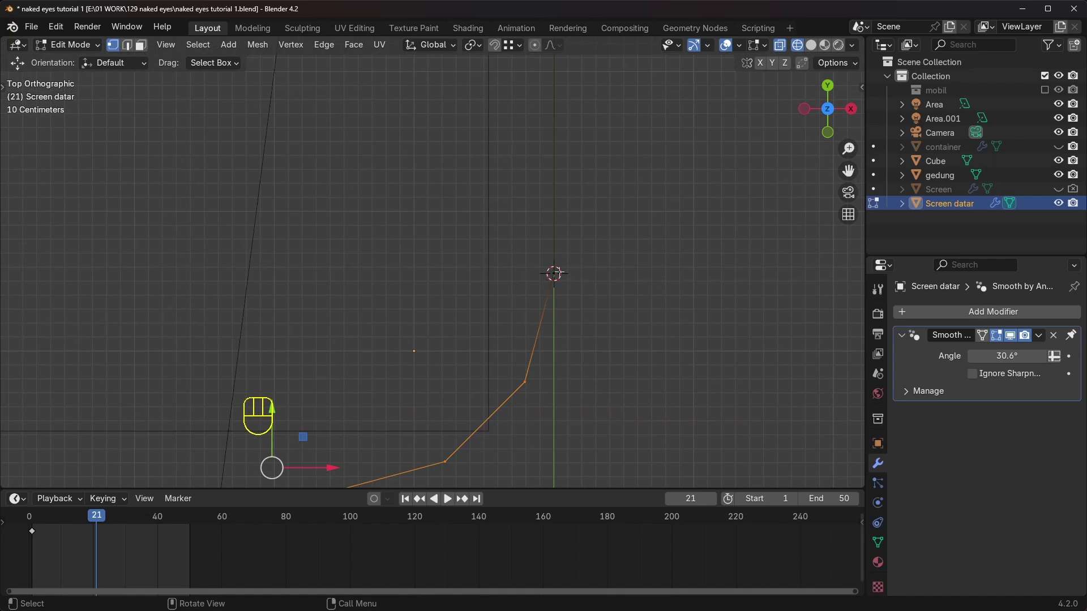
scroll(432, 271, down, 2)
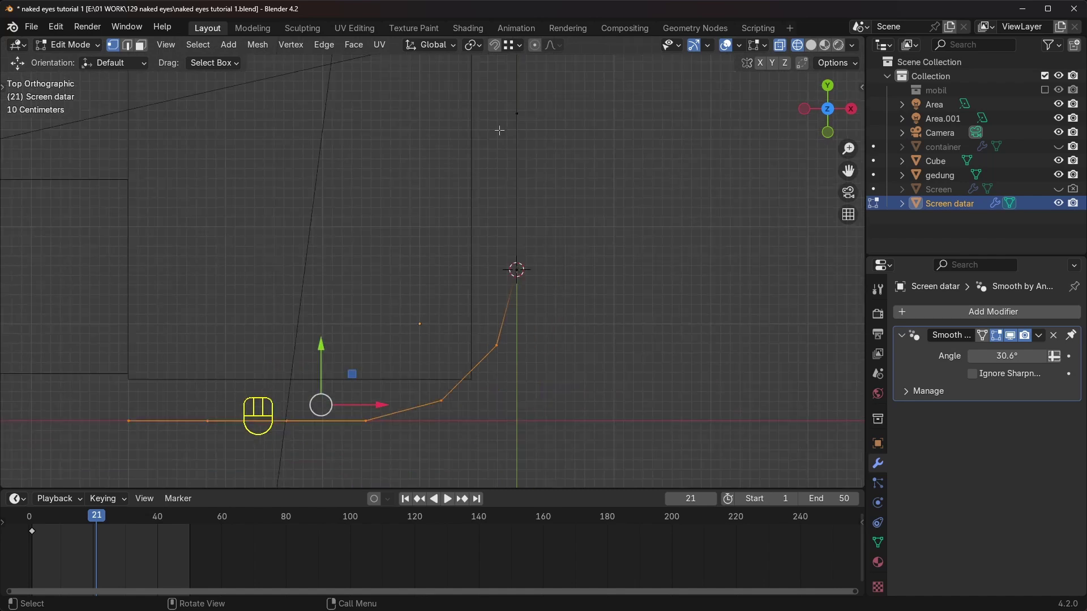
Set the pivot point to 3D Cursor and rotate the selection until the first curve segment lines up with the long side.
click(477, 50)
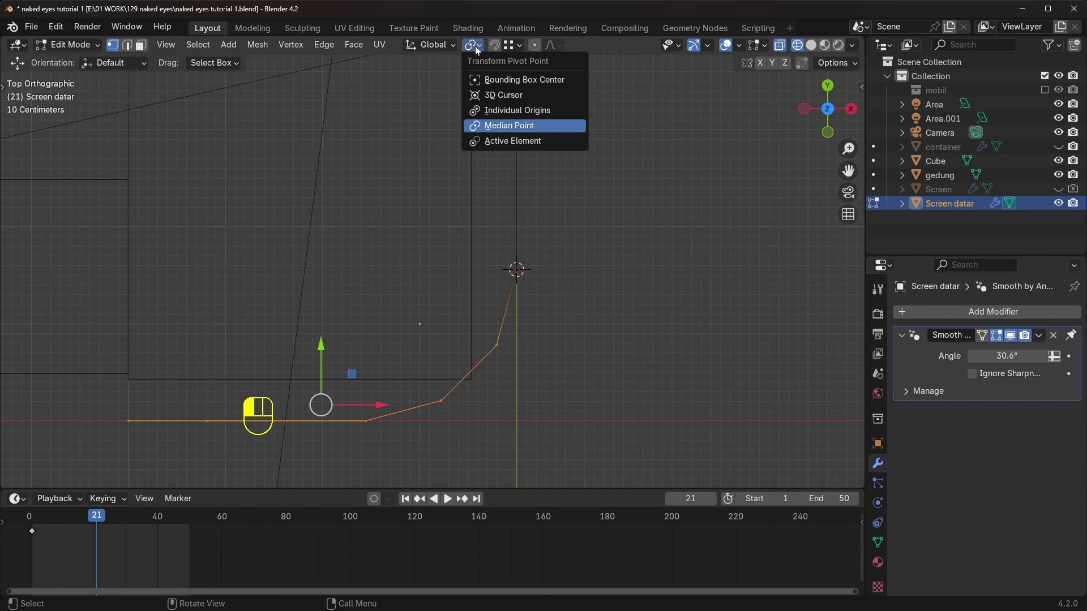
click(494, 95)
shift+middle_drag(583, 258, 562, 245)
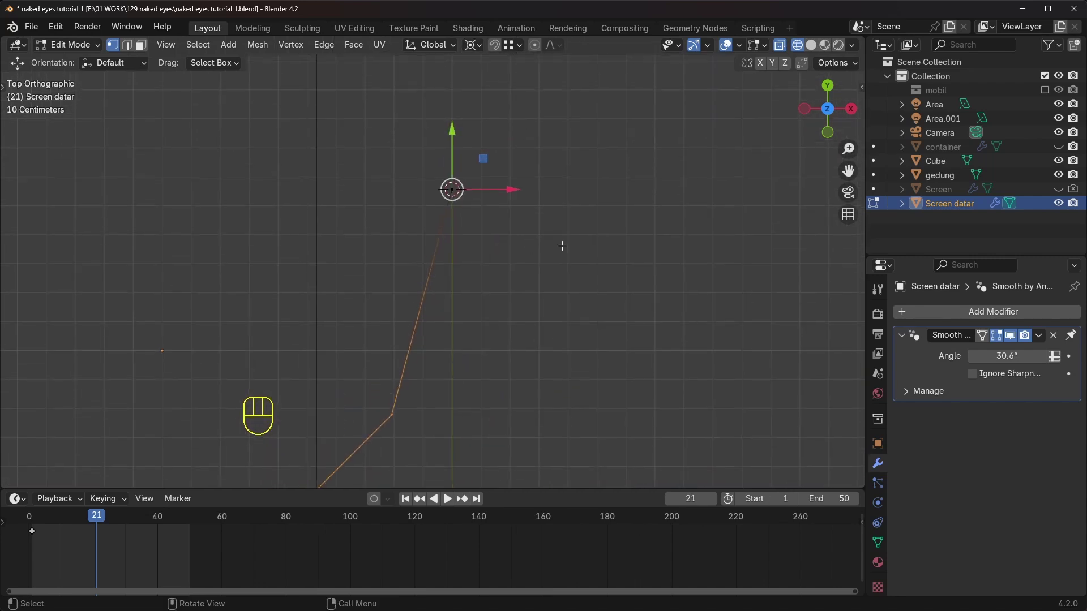
key(r)
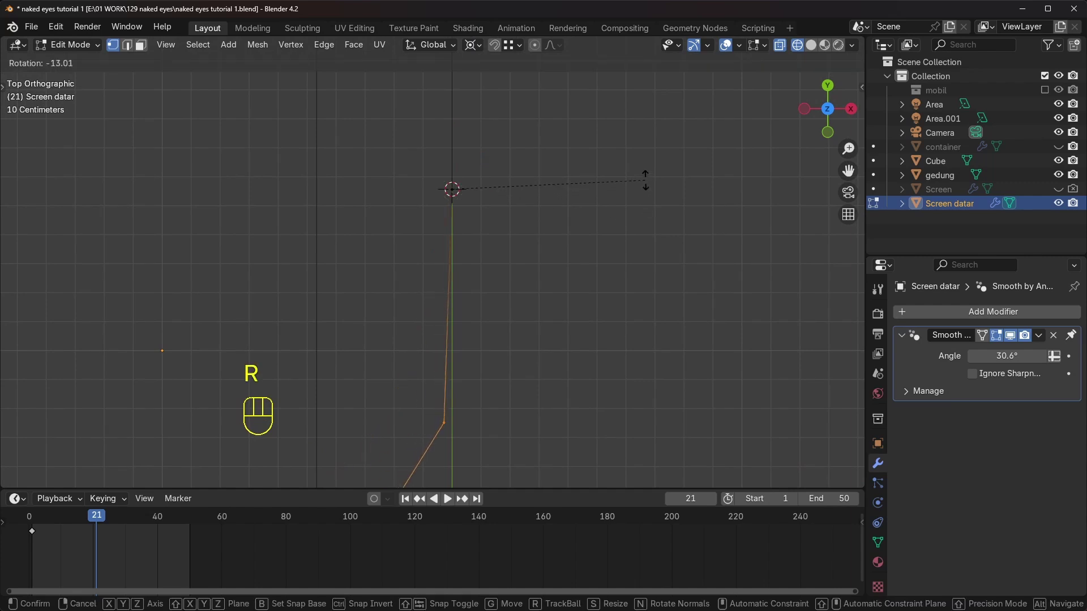
click(645, 173)
Snap the 3D cursor to the vertex column at the second bend of the curve.
shift+middle_drag(535, 360, 517, 228)
scroll(519, 229, up, 5)
scroll(519, 225, up, 1)
scroll(445, 321, down, 12)
shift+middle_drag(462, 281, 503, 252)
scroll(503, 252, down, 3)
scroll(493, 238, up, 4)
drag(460, 222, 529, 272)
scroll(522, 259, up, 1)
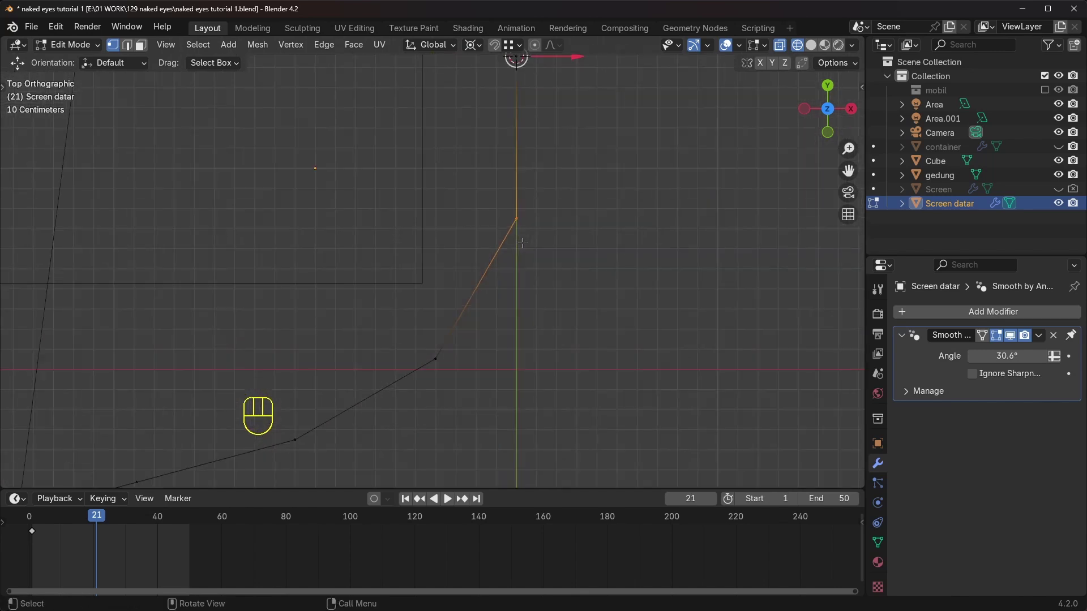
key(shift+s)
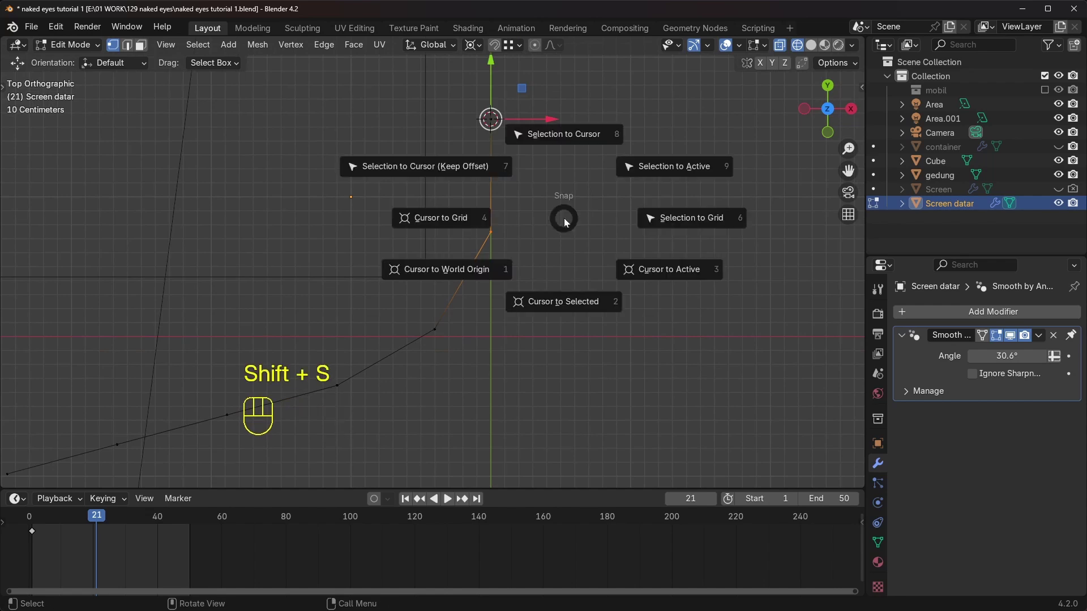
click(551, 302)
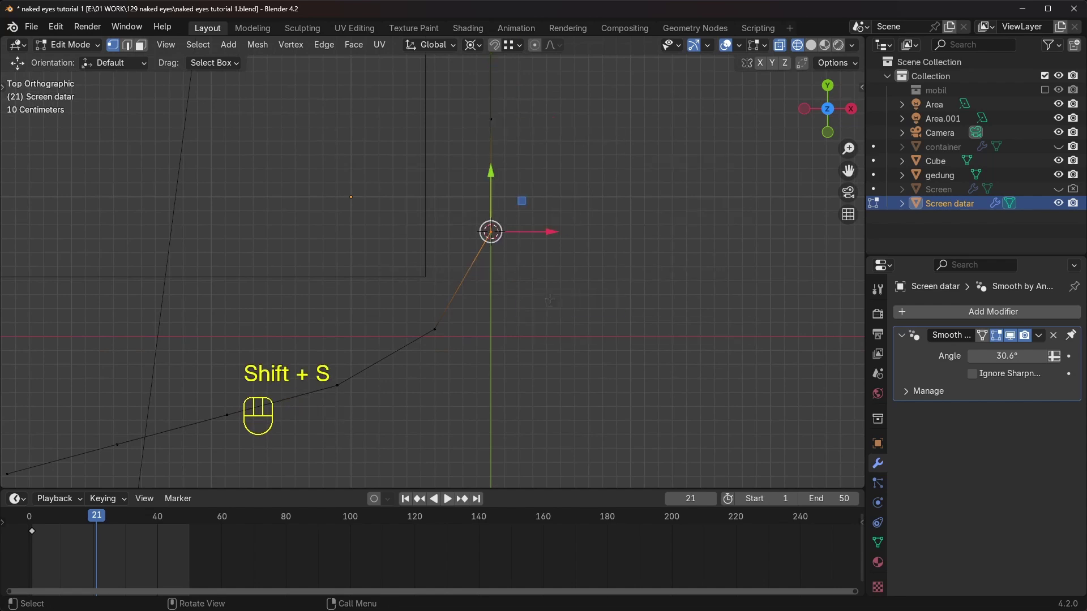
Rotate the remaining curve and short-side vertices about -30 degrees around the second bend to align the next segment.
scroll(548, 249, down, 4)
drag(262, 192, 602, 340)
scroll(603, 174, up, 3)
scroll(471, 260, up, 1)
shift+middle_drag(536, 233, 483, 308)
scroll(441, 266, up, 3)
shift+middle_drag(690, 264, 656, 265)
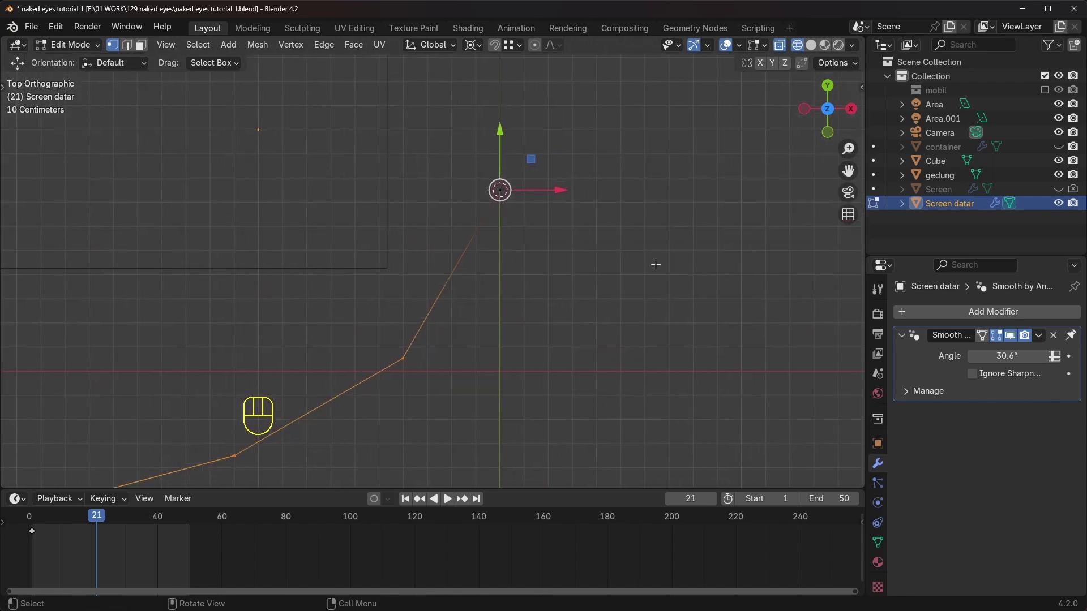
key(r)
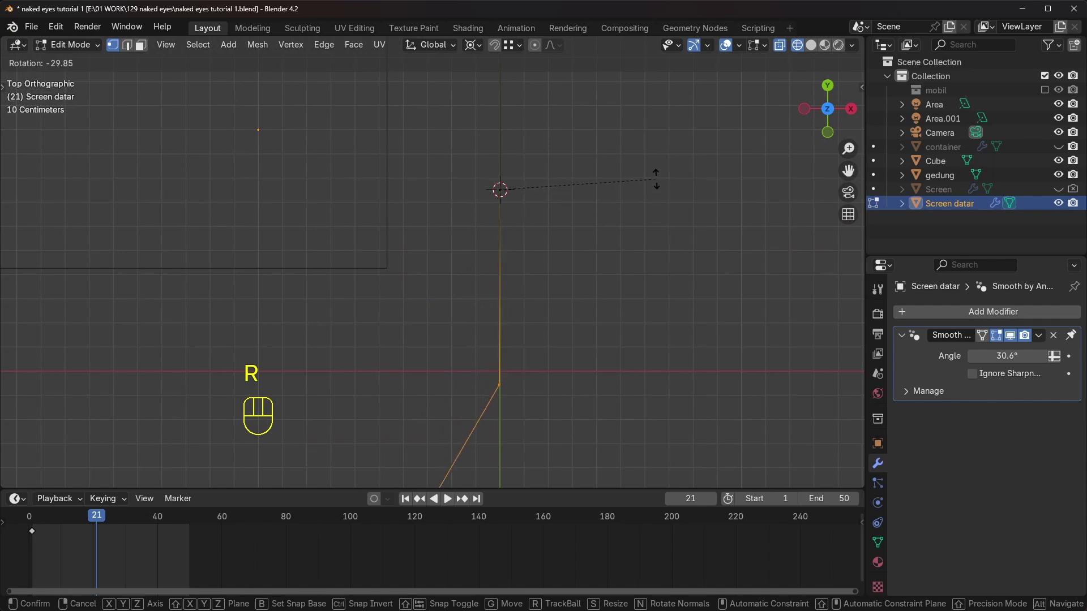
click(656, 178)
Check the straightened segment up close from the top and fine-tune its rotation to match the long side.
scroll(623, 244, down, 3)
mouse_move(560, 334)
shift+middle_down()
mouse_move(575, 257)
mouse_move(563, 239)
mouse_move(524, 247)
mouse_move(463, 180)
mouse_move(474, 179)
mouse_move(510, 318)
shift+middle_up()
key(shift+z)
scroll(503, 162, down, 2)
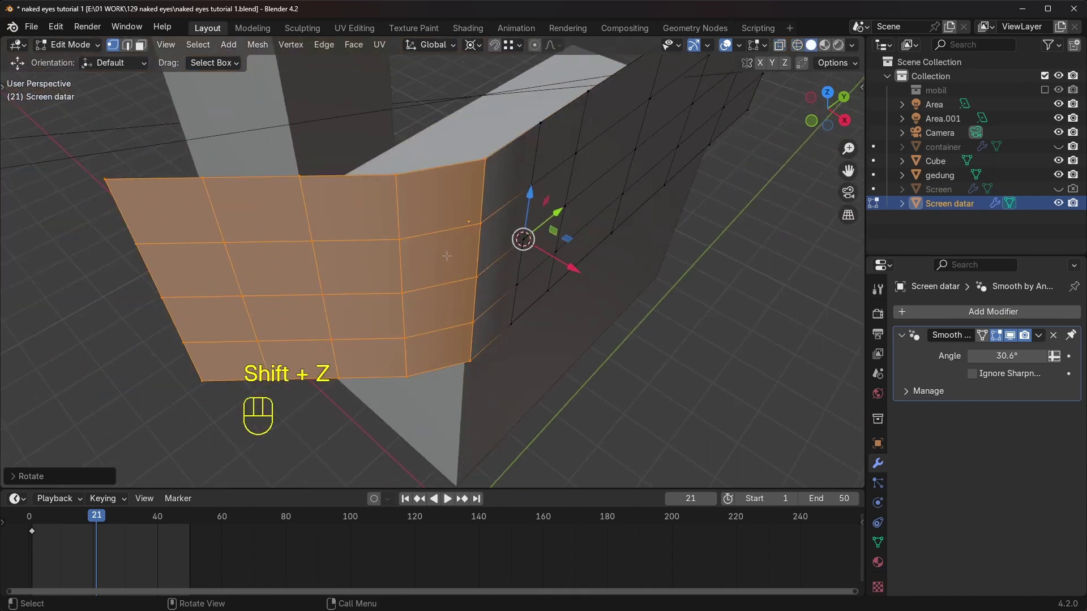
key(KP_7)
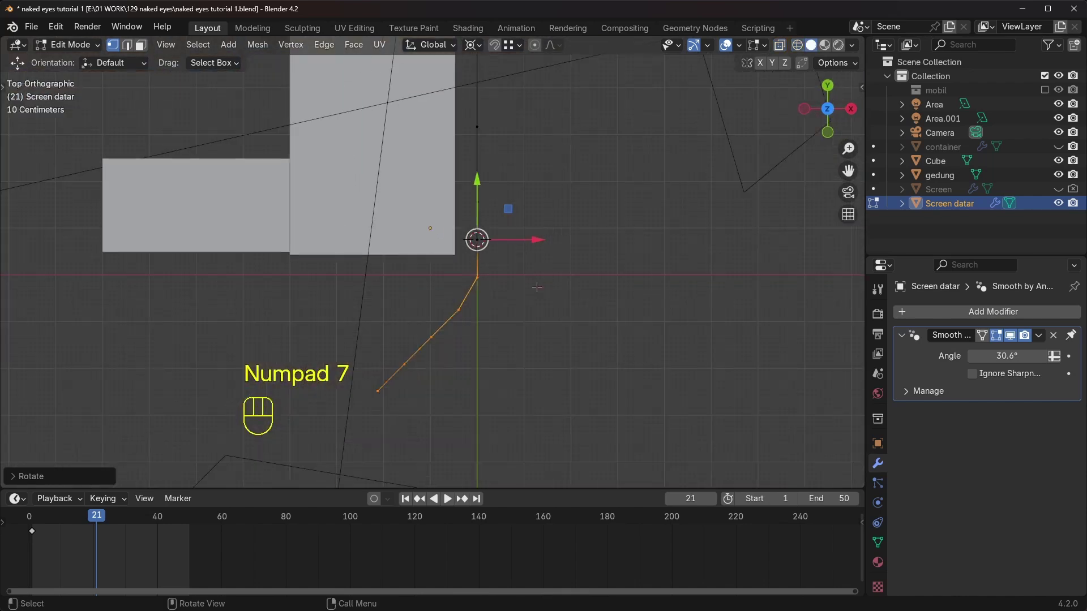
scroll(448, 271, up, 2)
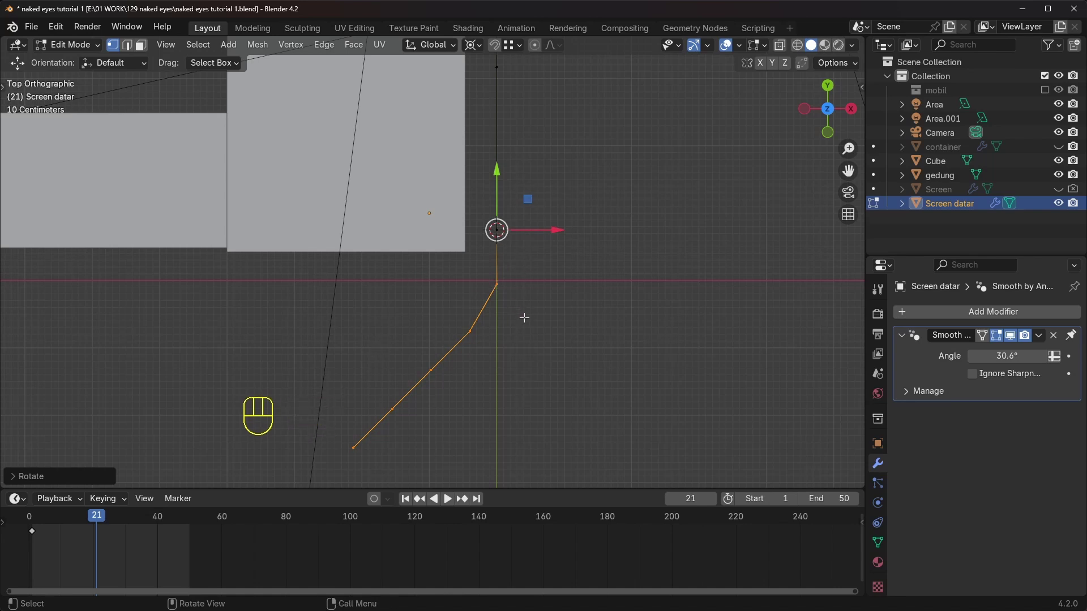
shift+middle_drag(524, 318, 526, 301)
scroll(532, 272, up, 3)
scroll(546, 279, up, 6)
shift+middle_drag(560, 260, 273, 228)
scroll(394, 238, up, 2)
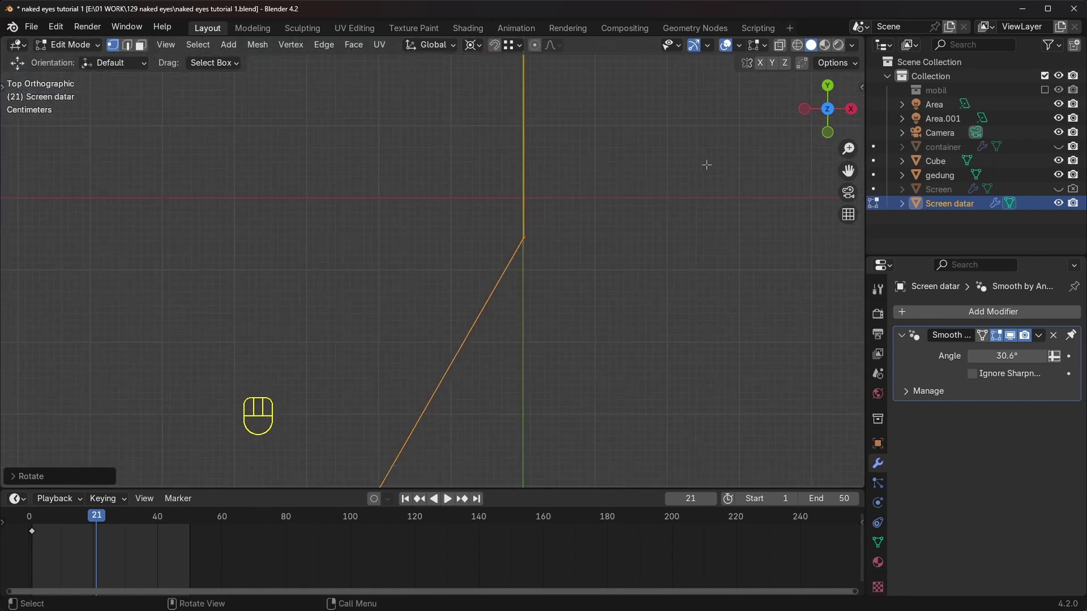
key(r)
key(r)
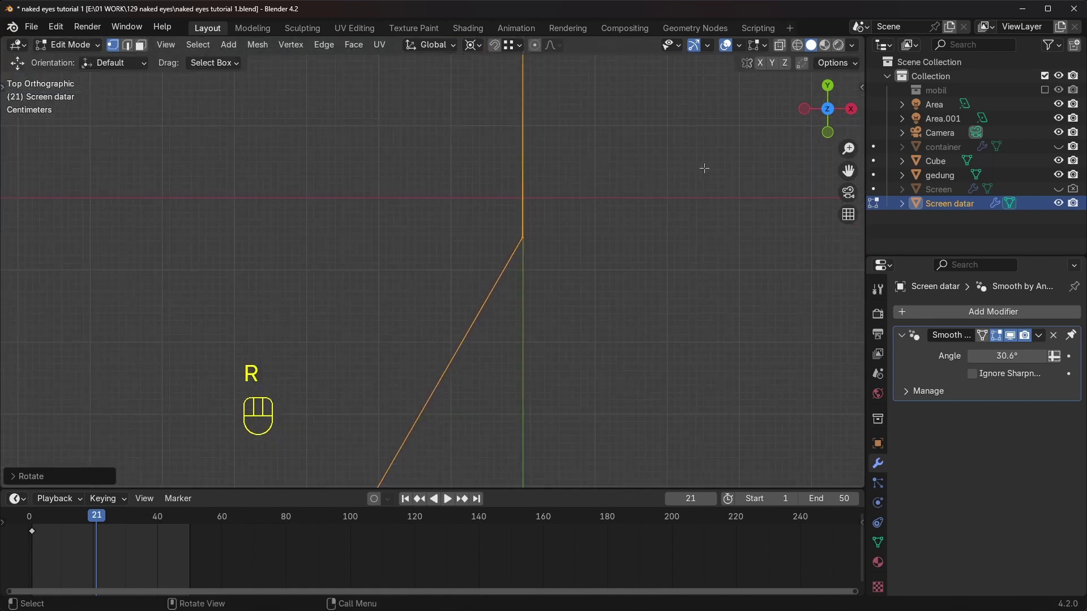
Snap the 3D cursor to the third bend and rotate the remaining vertices into line with the long side.
scroll(464, 242, down, 4)
key(shift+s)
key(shift+z)
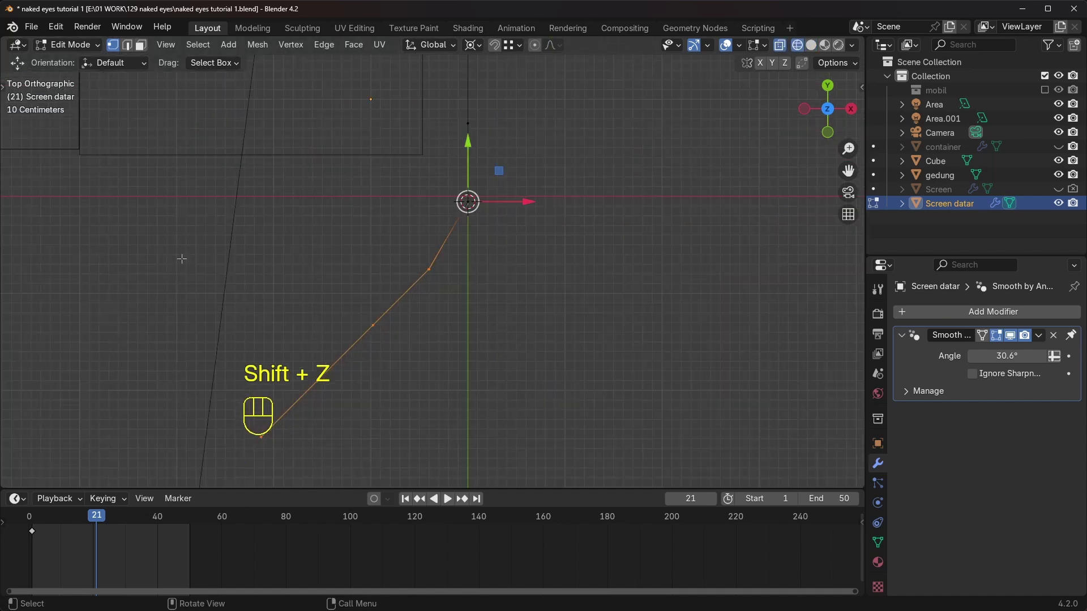
scroll(649, 252, up, 3)
key(r)
click(650, 169)
Snap the 3D cursor to the fourth bend and rotate the short side into line with the straightened strip.
scroll(604, 268, down, 4)
drag(486, 292, 434, 343)
key(shift+s)
shift+middle_drag(550, 395, 524, 247)
drag(524, 247, 51, 475)
scroll(647, 233, up, 6)
key(r)
click(674, 136)
Snap the 3D cursor to the next vertex column on the short side and check the alignment of the end vertices.
scroll(623, 199, down, 7)
drag(404, 263, 499, 339)
key(shift+s)
scroll(562, 391, down, 5)
drag(393, 226, 502, 333)
scroll(489, 250, up, 1)
scroll(489, 250, up, 1)
shift+middle_drag(488, 209, 470, 319)
scroll(481, 287, down, 8)
Select all vertices of the unfolded screen and flatten them by scaling to 0 along the global X axis.
key(a)
middle_drag(443, 209, 464, 221)
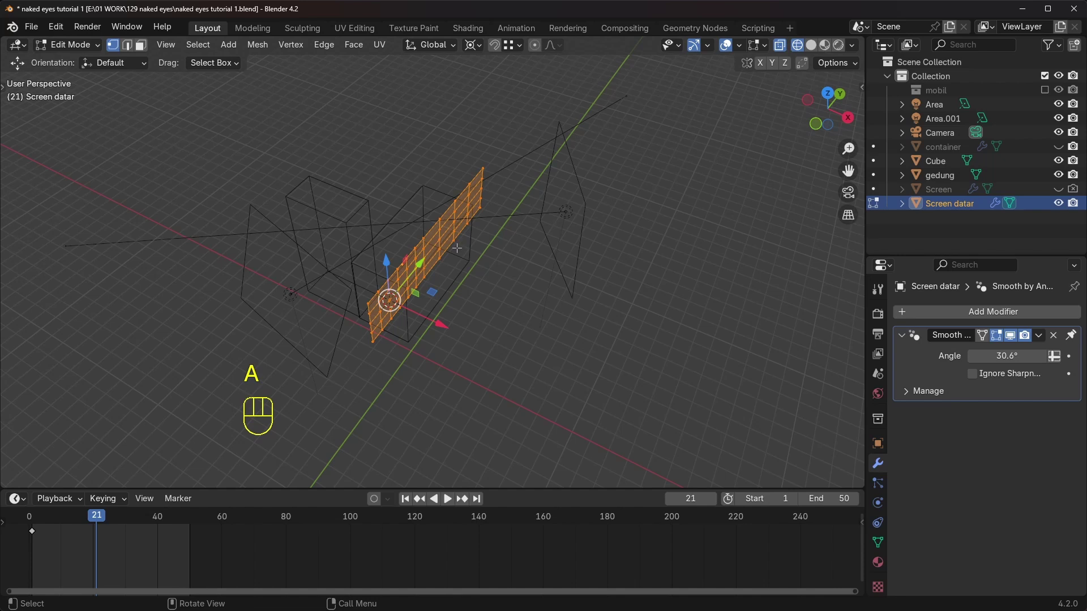
click(828, 96)
scroll(502, 276, up, 4)
shift+middle_drag(491, 276, 486, 274)
scroll(475, 260, down, 3)
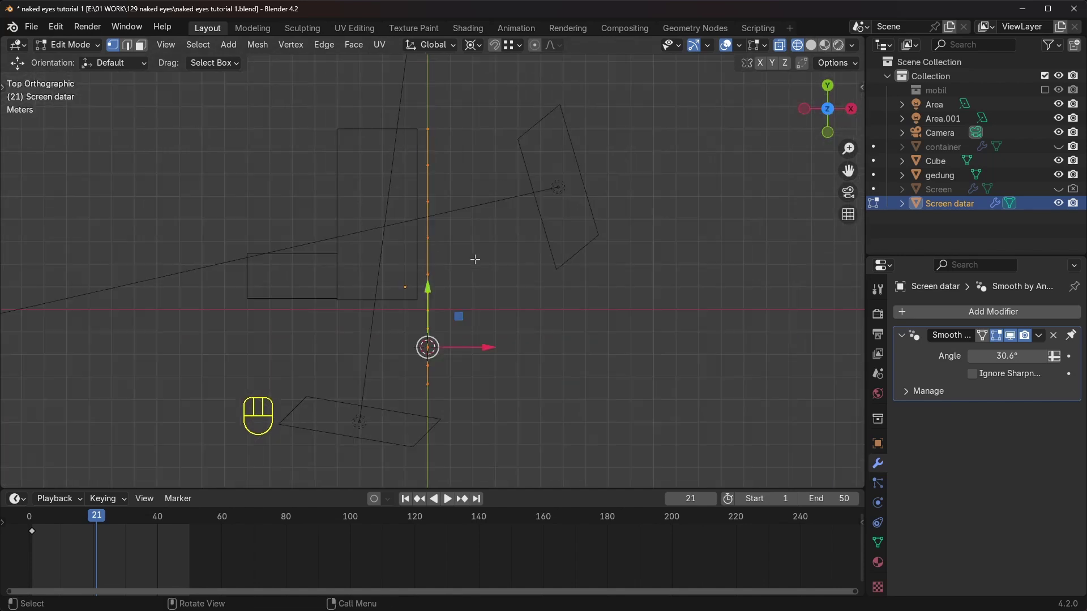
key(s)
click(558, 267)
key(s)
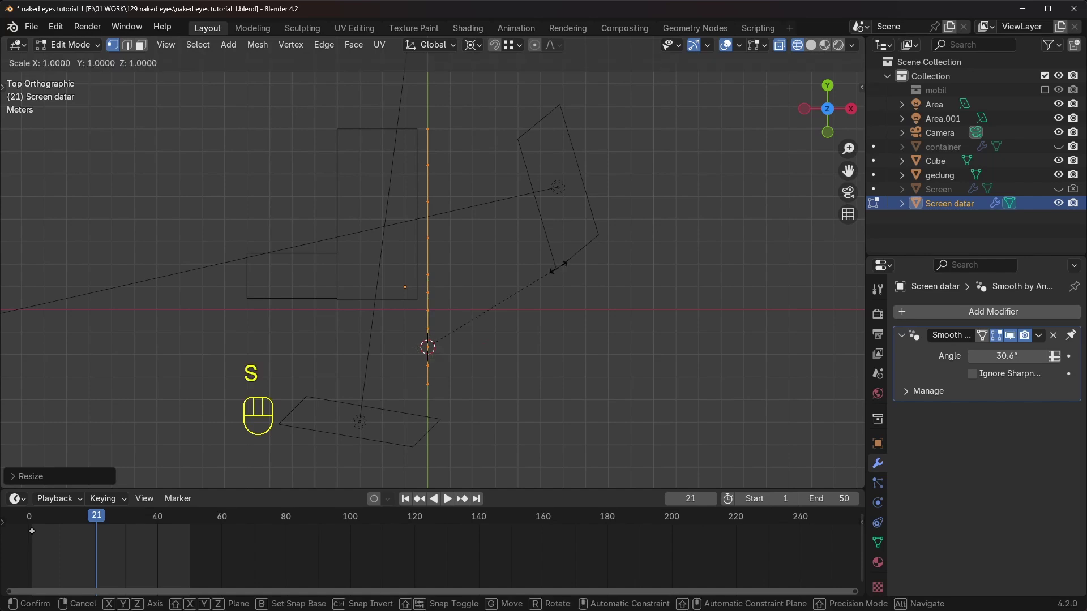
text(x)
text(0)
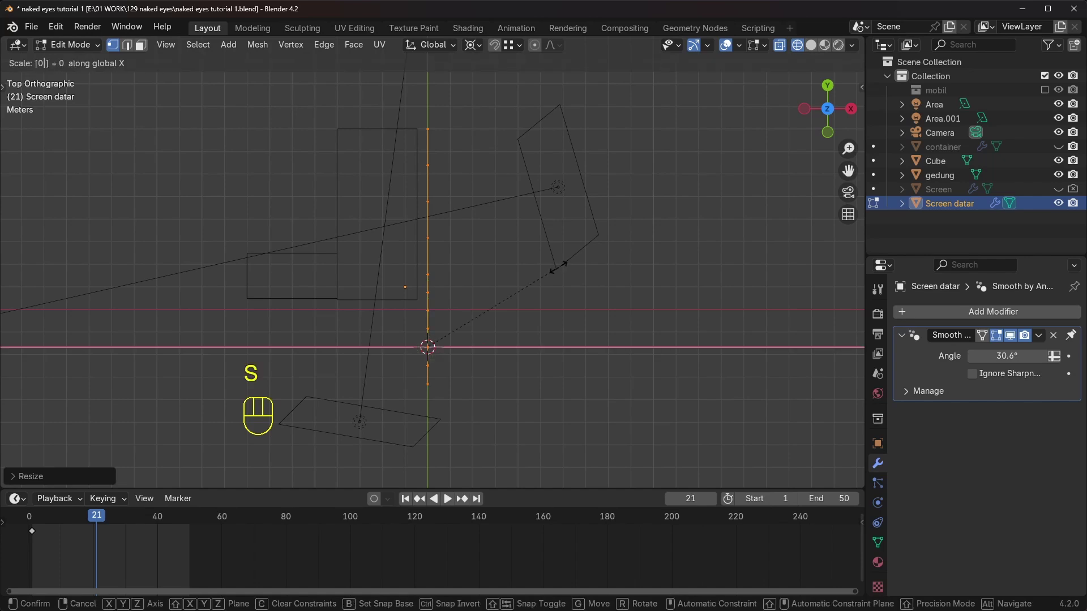
key(Return)
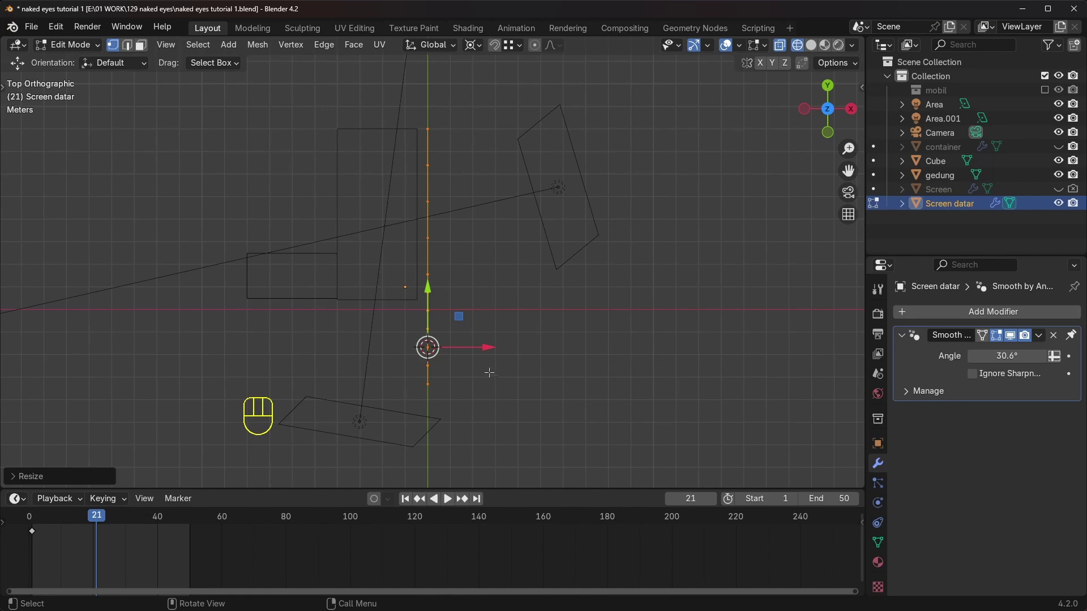
Return to Object Mode and display the scene in Material Preview shading.
click(97, 45)
click(85, 61)
middle_drag(487, 243, 558, 214)
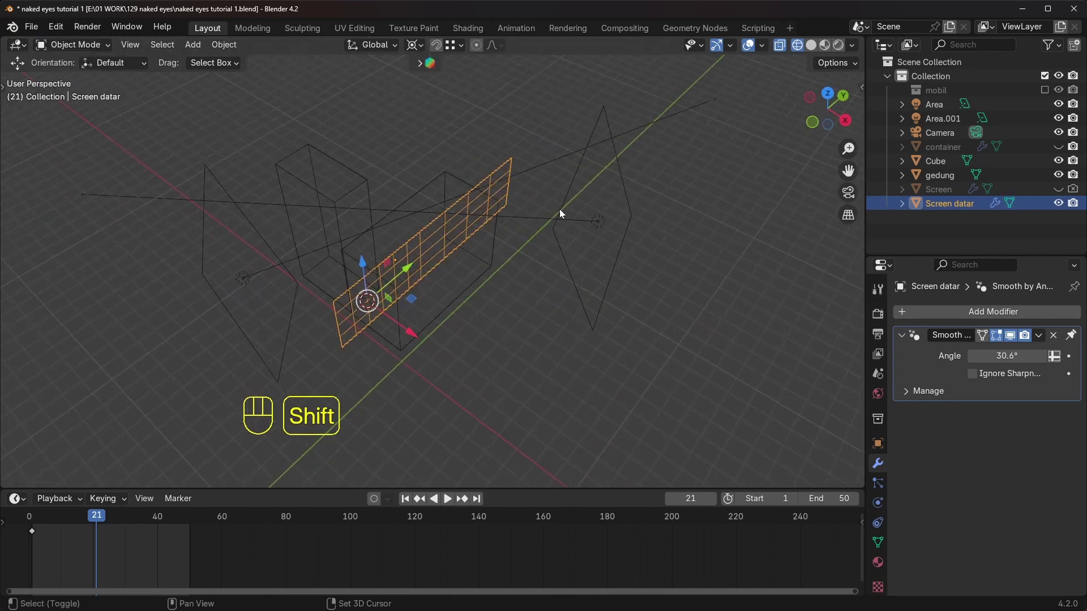
key(shift+z)
middle_drag(515, 266, 492, 233)
scroll(492, 232, up, 2)
click(825, 46)
Examine the flattened screen and its projected car image from several angles.
middle_drag(606, 180, 584, 163)
scroll(372, 212, up, 3)
middle_drag(469, 240, 498, 217)
scroll(498, 253, down, 3)
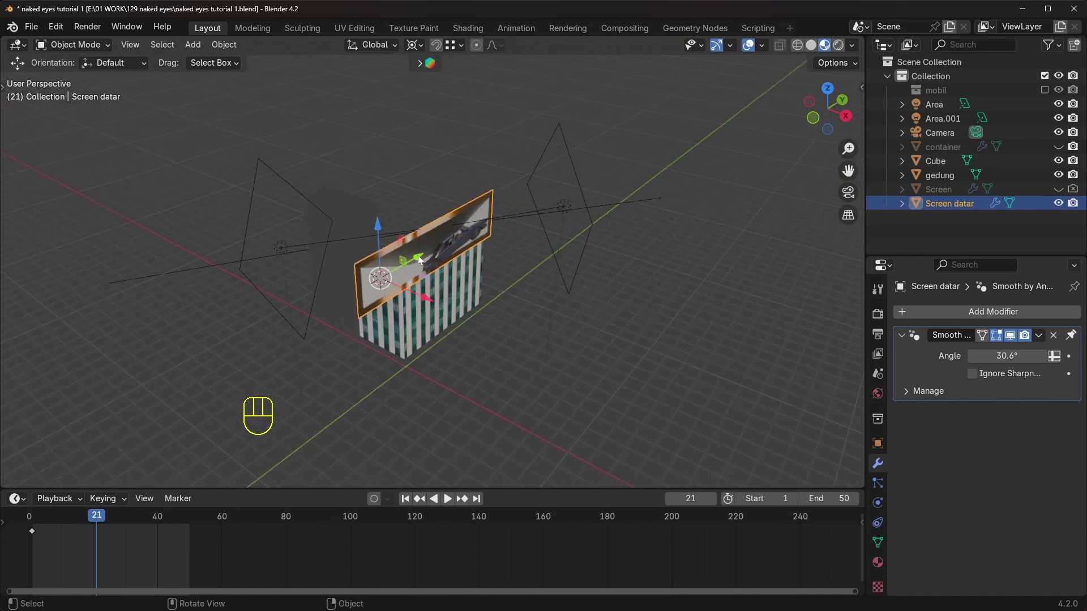
middle_drag(440, 264, 465, 239)
scroll(388, 208, up, 2)
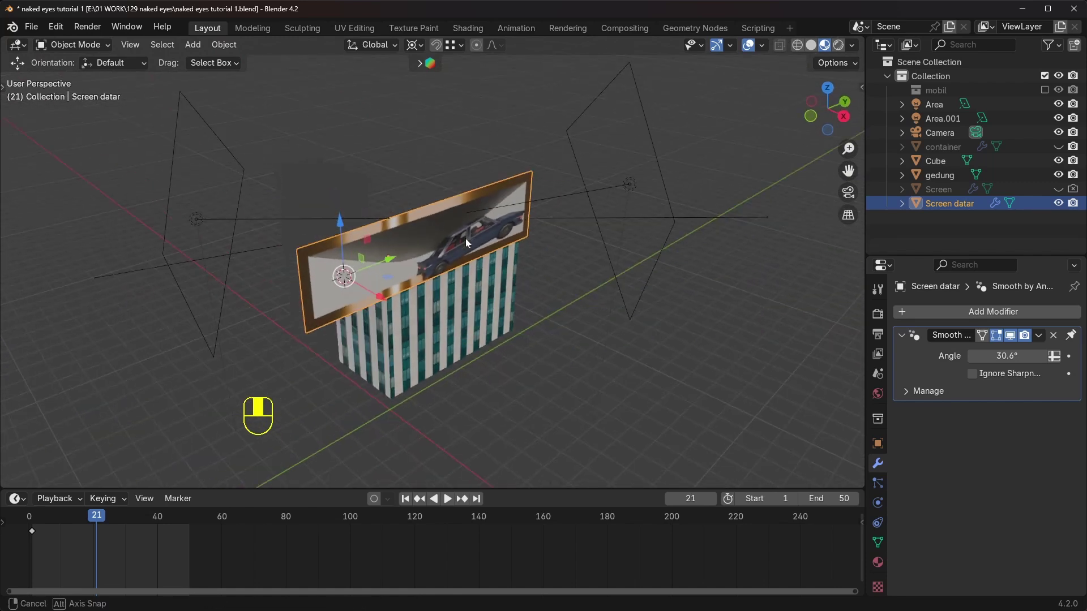
scroll(457, 236, up, 1)
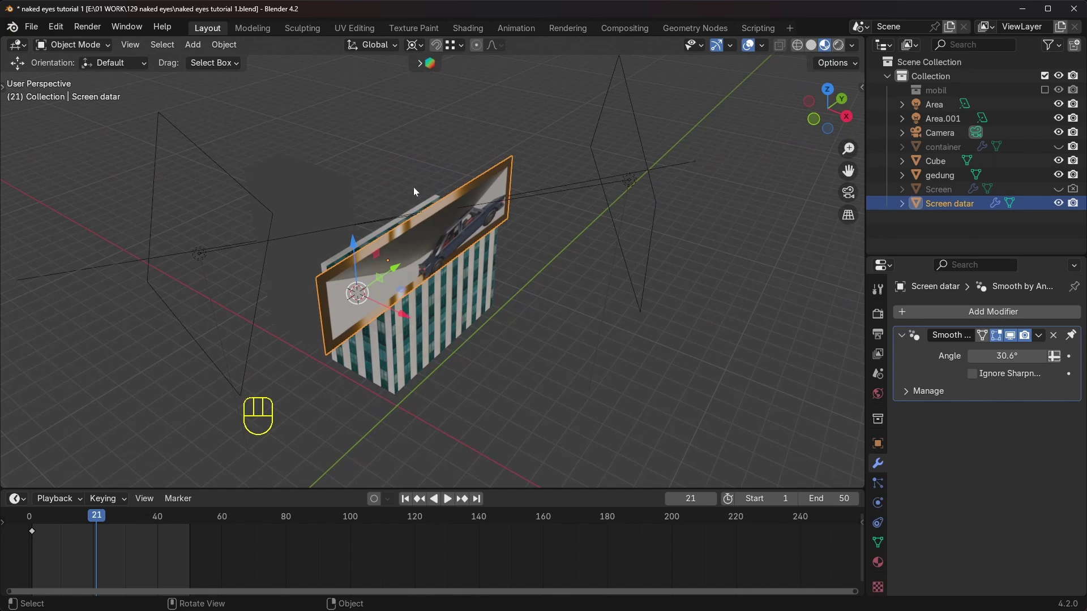
middle_drag(350, 201, 415, 209)
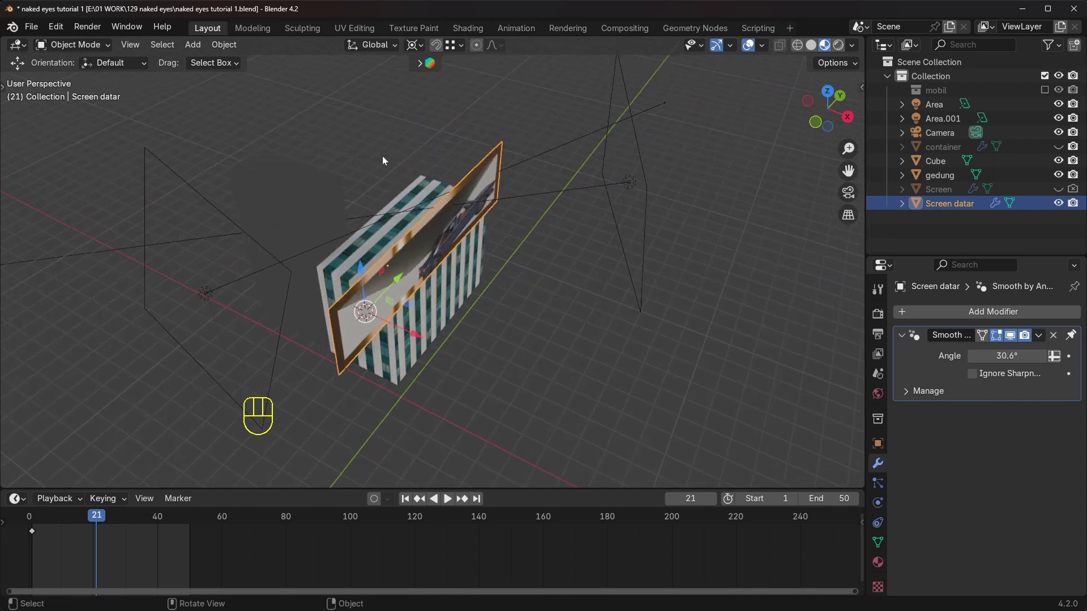
Add a second camera and make it the scene's active camera.
click(193, 45)
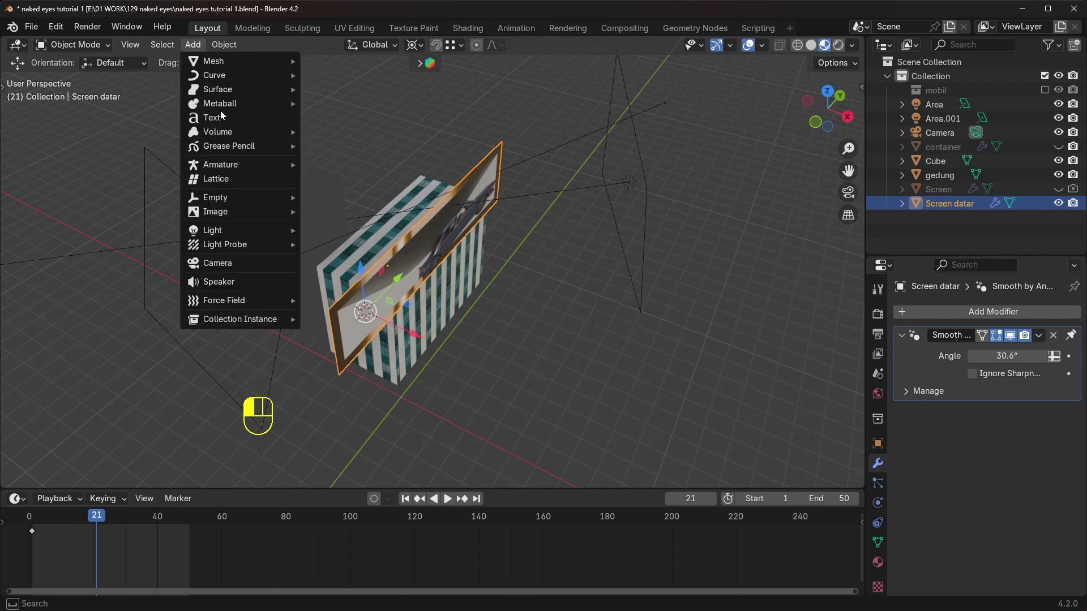
click(266, 262)
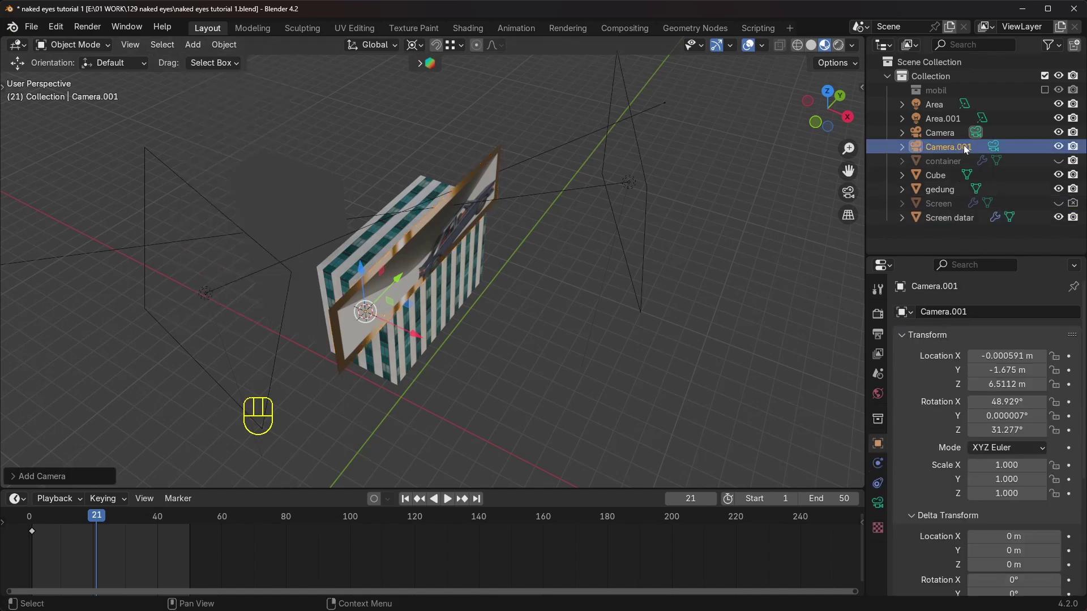
middle_drag(653, 290, 583, 284)
click(425, 147)
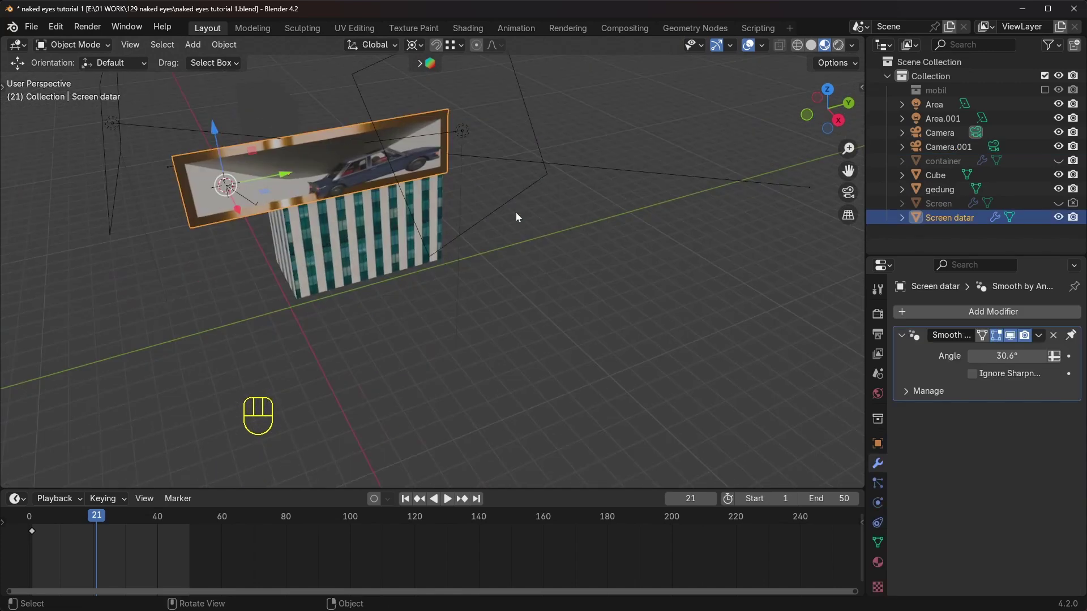
middle_drag(515, 212, 499, 202)
click(951, 148)
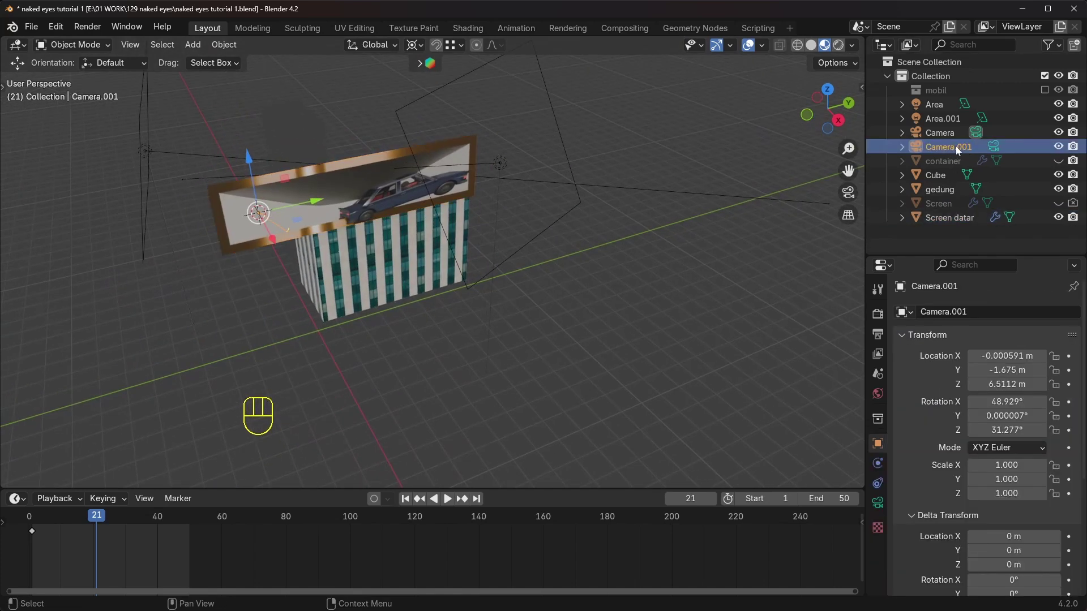
click(131, 45)
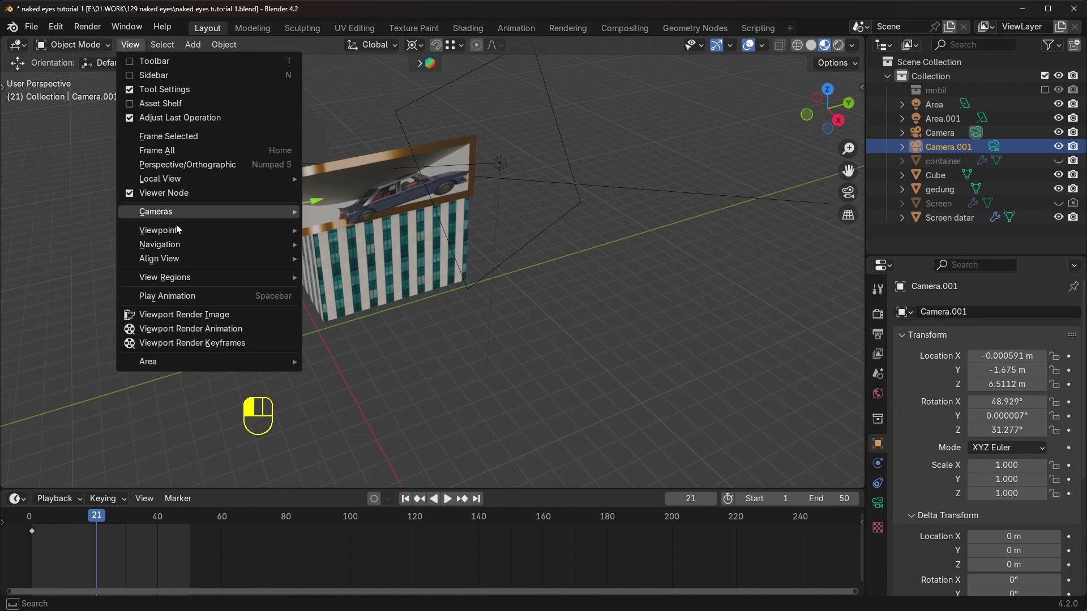
mouse_move(215, 211)
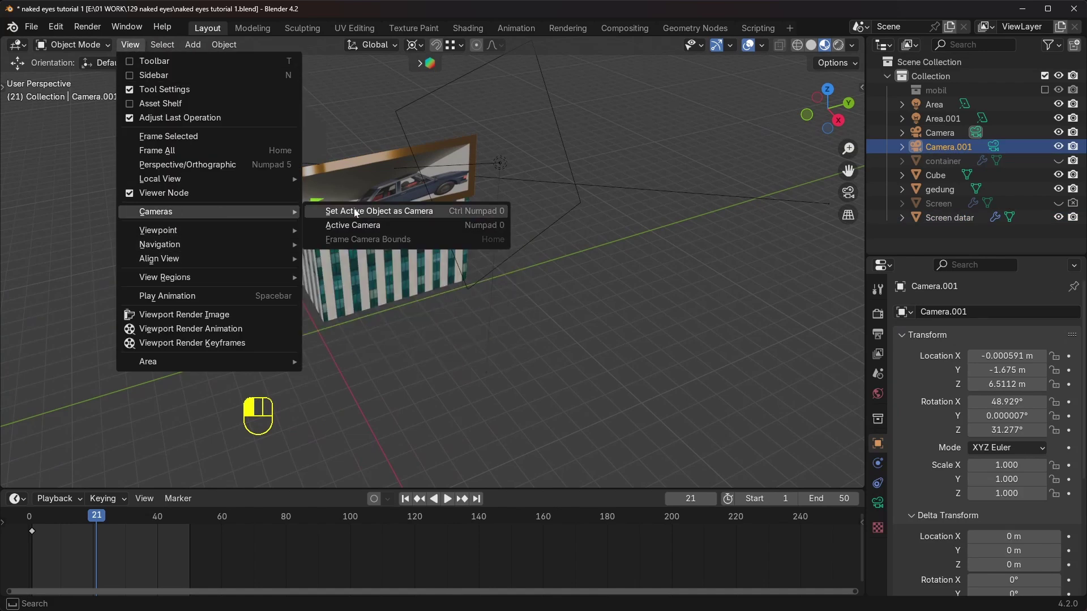
click(405, 211)
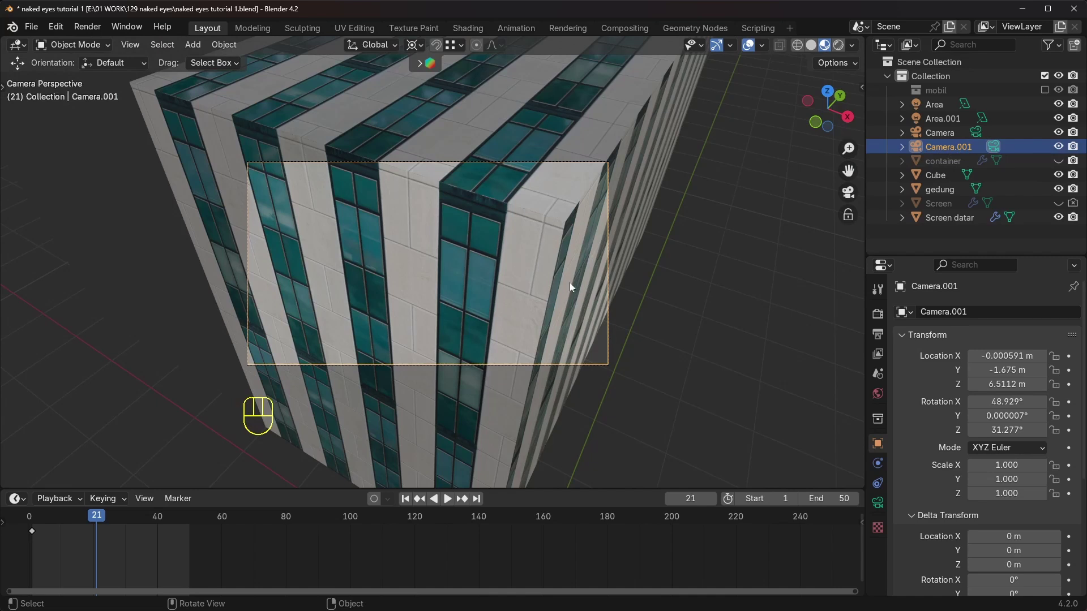
Align the new camera to a head-on view of the flattened screen and nudge its position.
middle_drag(654, 287, 505, 255)
scroll(512, 231, down, 4)
shift+middle_drag(621, 225, 597, 254)
mouse_move(528, 284)
shift+middle_down()
mouse_move(553, 270)
mouse_move(516, 284)
shift+middle_up()
scroll(553, 271, up, 1)
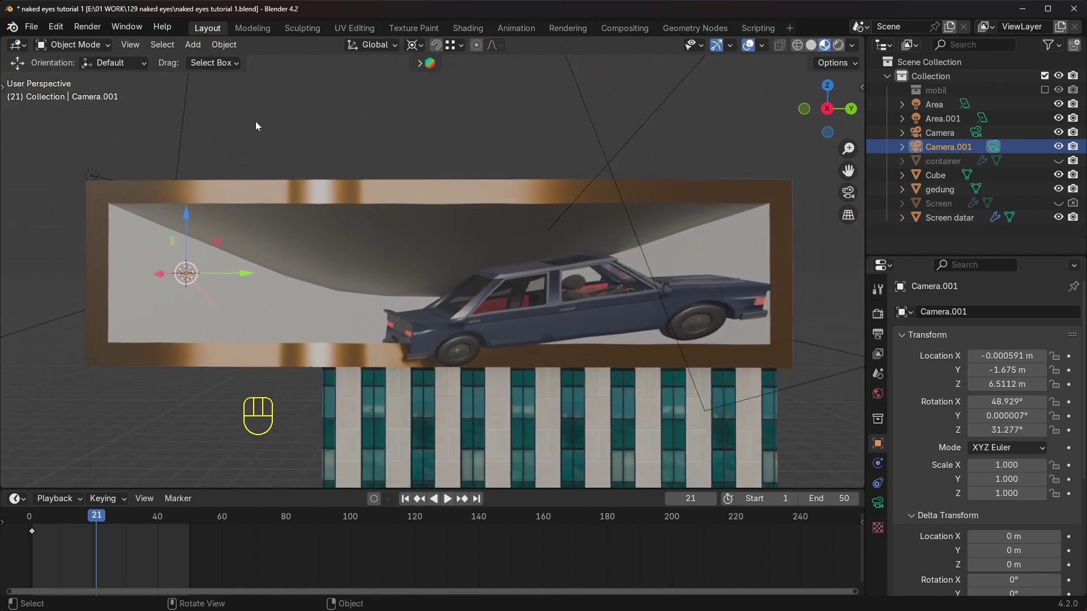
click(131, 45)
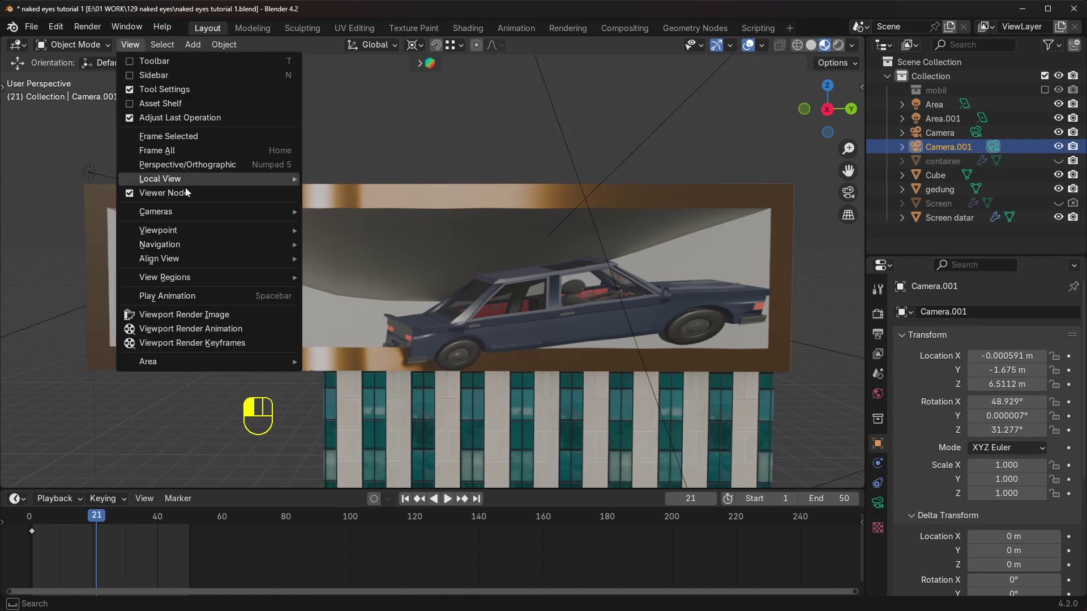
mouse_move(184, 256)
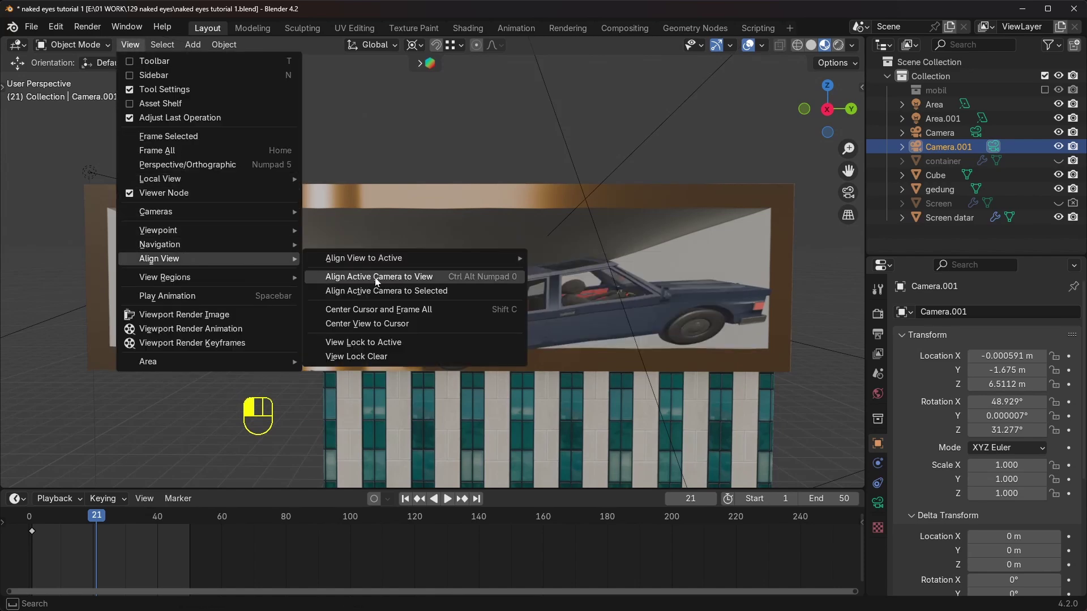
click(428, 277)
key(g)
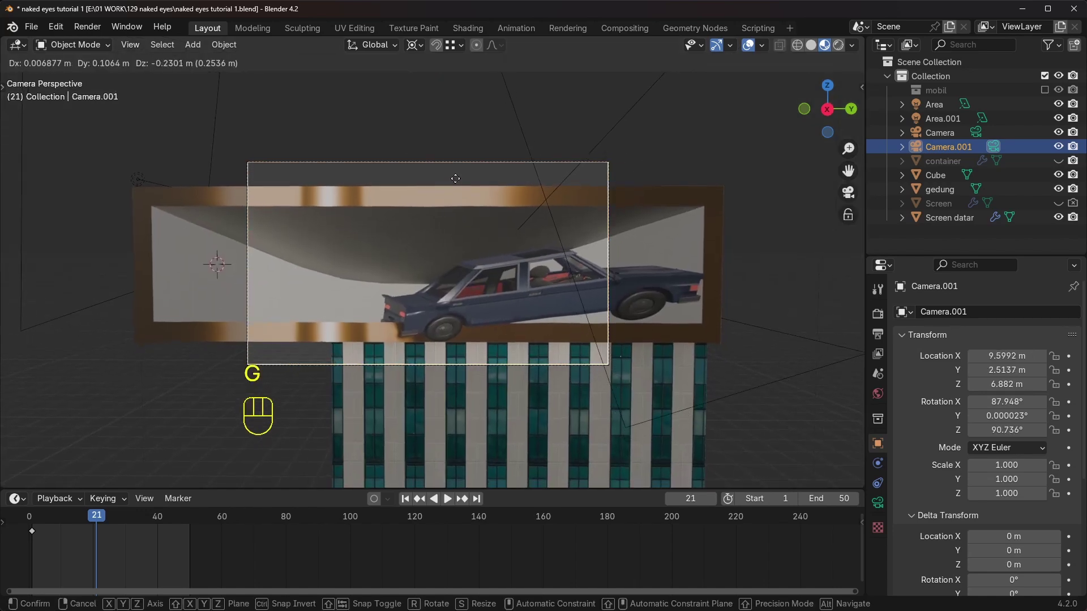
click(442, 200)
Set the new camera's rotation to 90° on X, 0° on Y and 90° on Z.
middle_drag(443, 201, 668, 250)
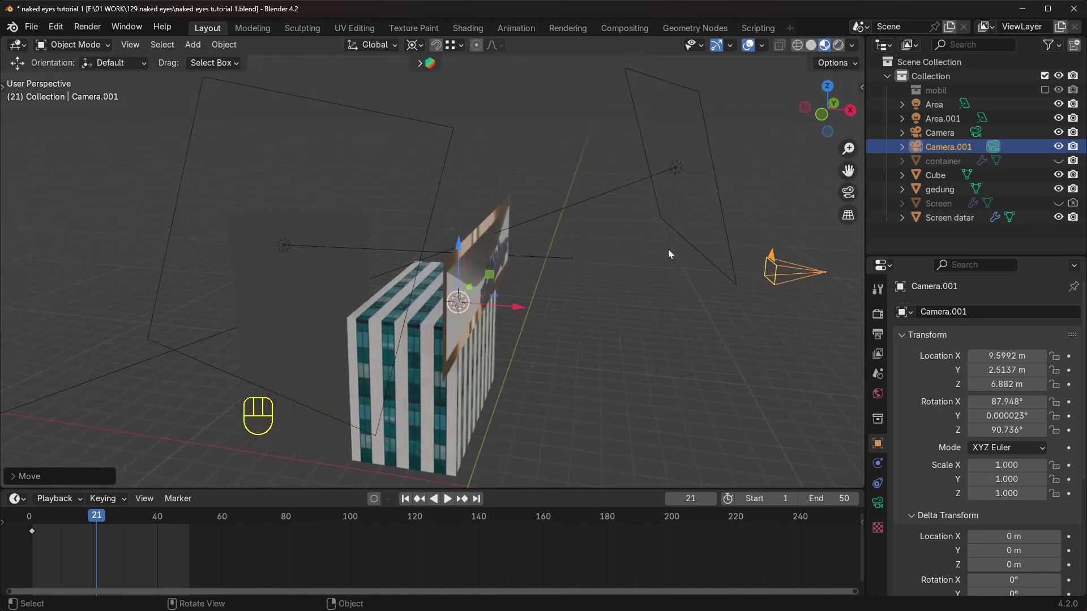
key(KP_1)
key(KP_Decimal)
key(shift+z)
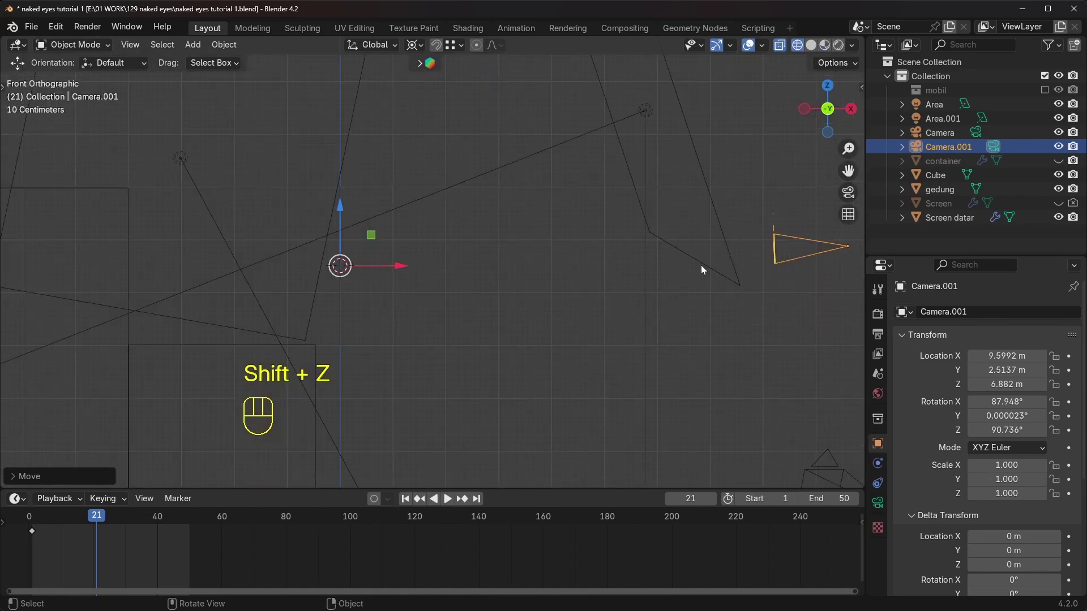
shift+middle_drag(800, 261, 749, 257)
key(n)
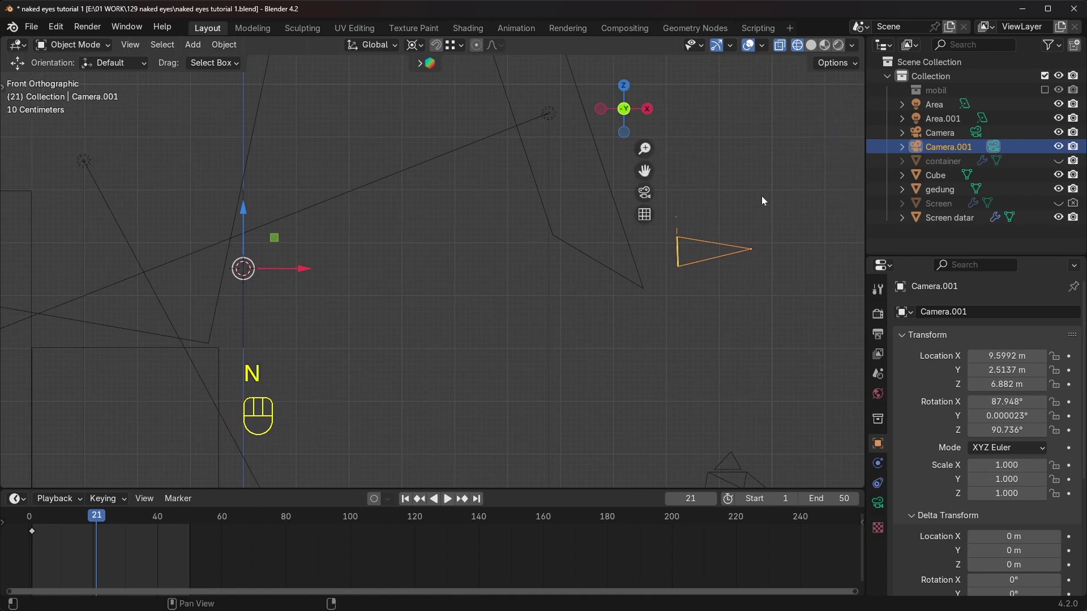
click(857, 90)
shift+middle_drag(580, 224, 473, 232)
click(771, 188)
text(0)
key(Return)
click(759, 203)
text(90)
key(Return)
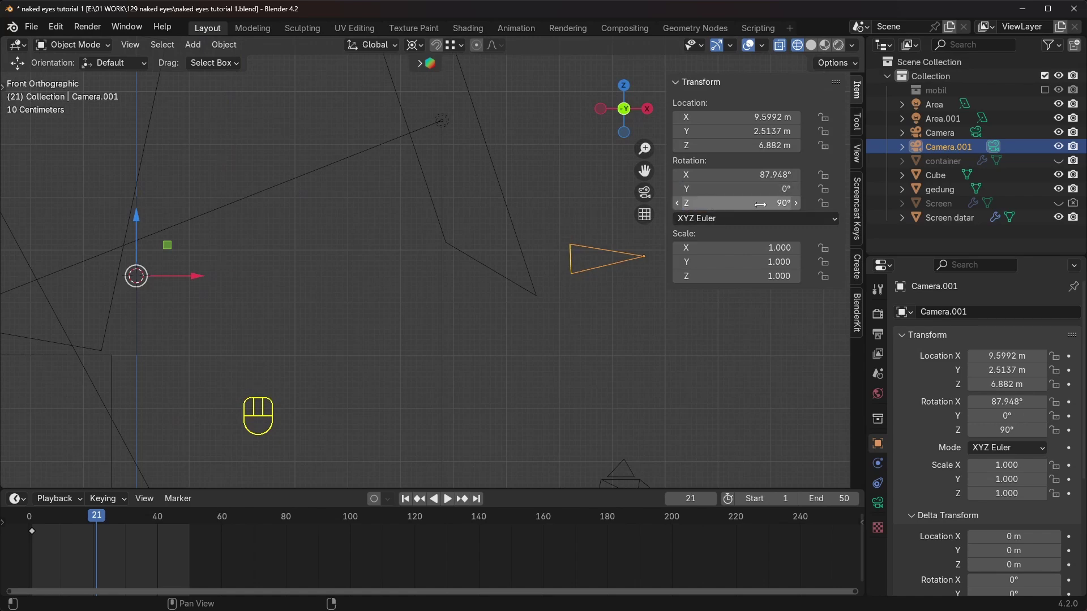
click(753, 173)
text(90)
key(Return)
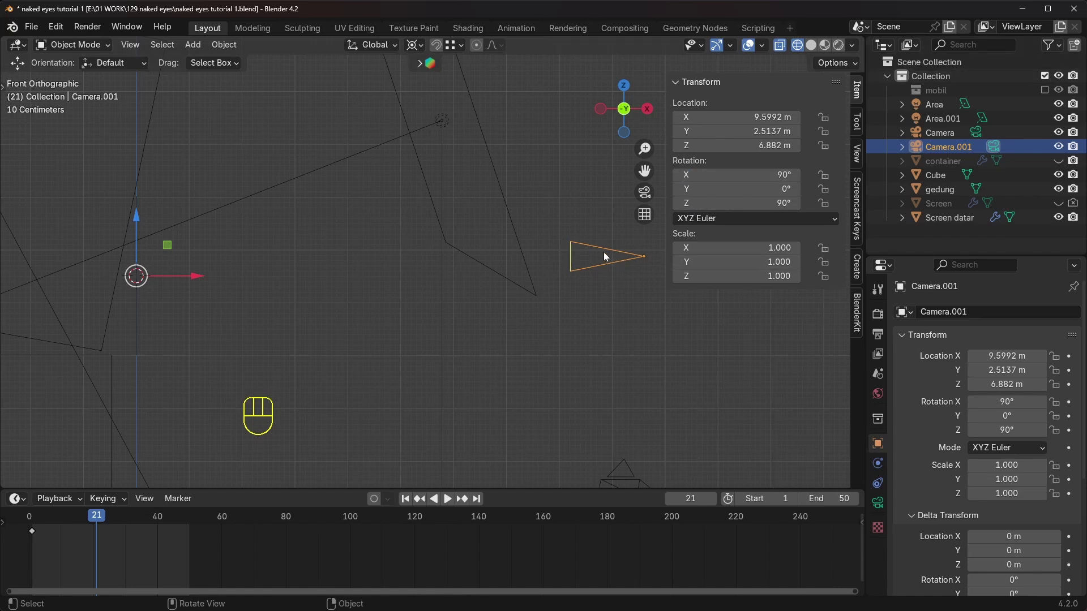
Look through the new camera in Material Preview shading and set its focal length to 80 mm.
click(644, 192)
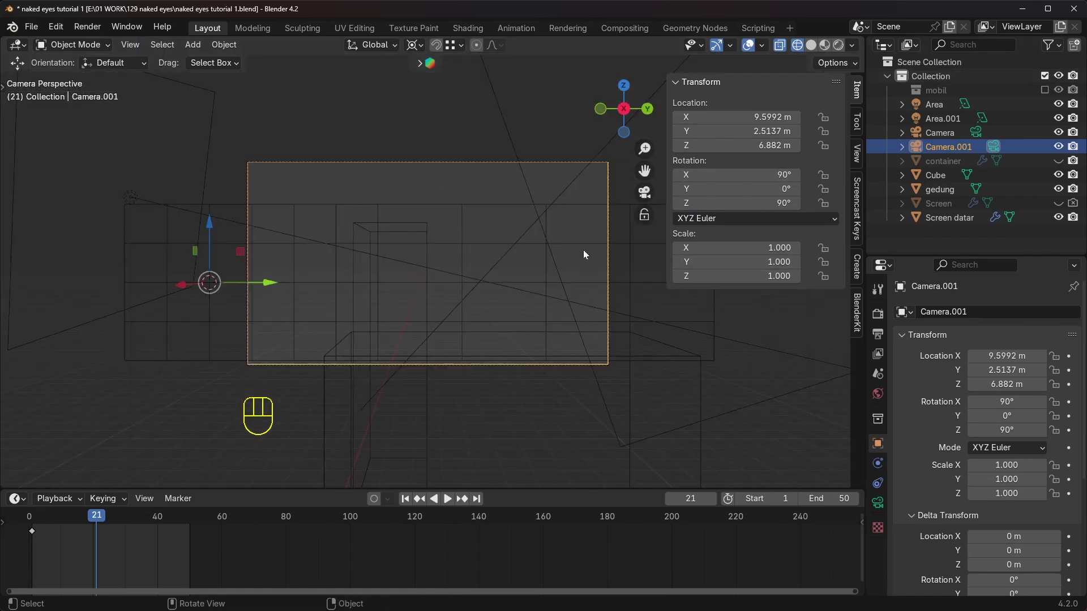
click(824, 45)
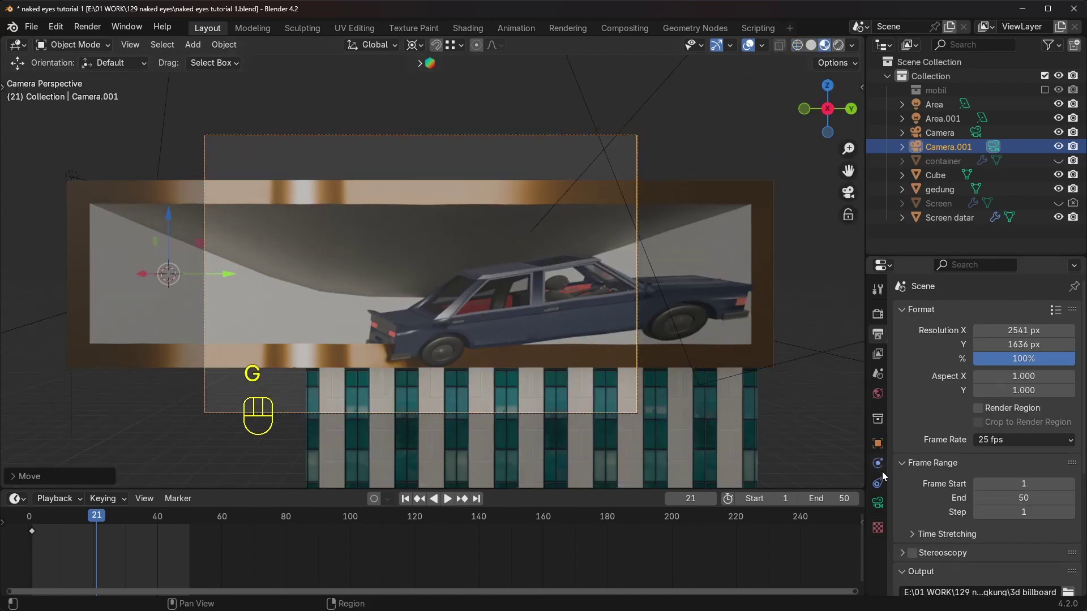
click(877, 503)
double_click(1013, 378)
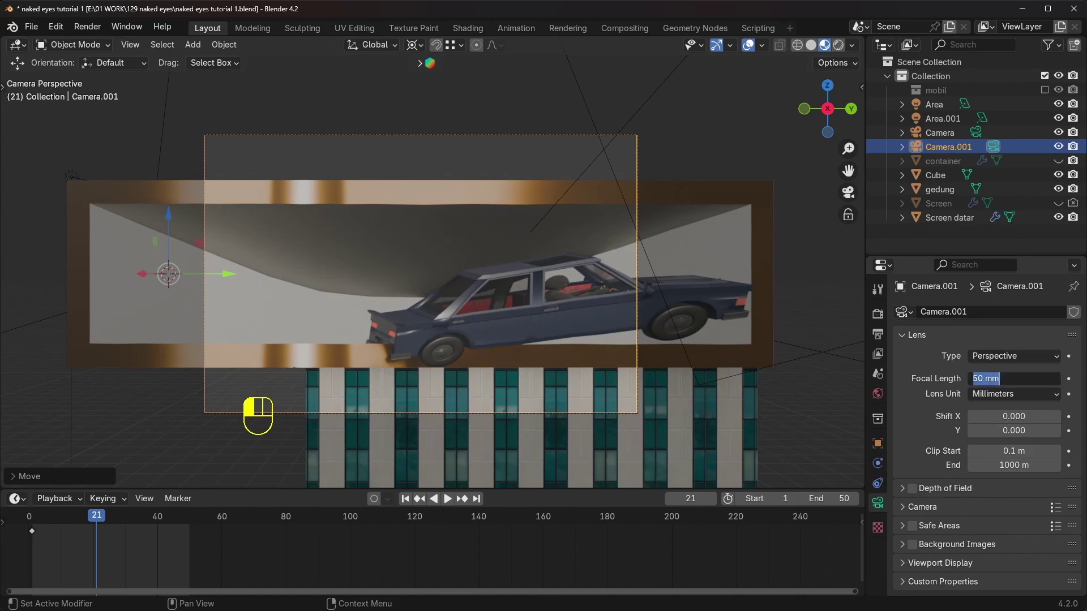
text(80)
key(Return)
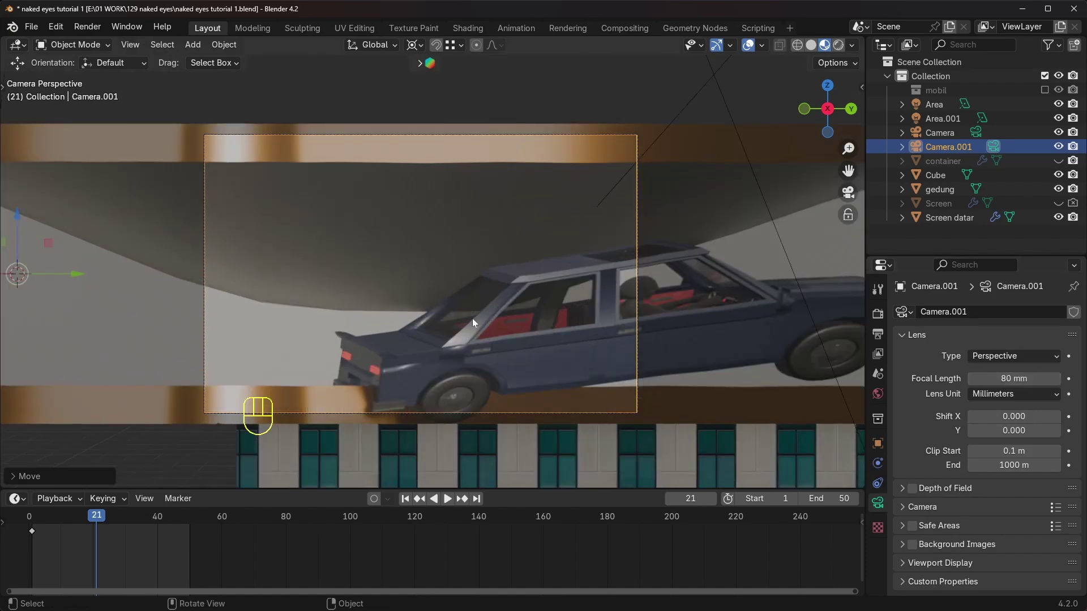
scroll(473, 323, down, 2)
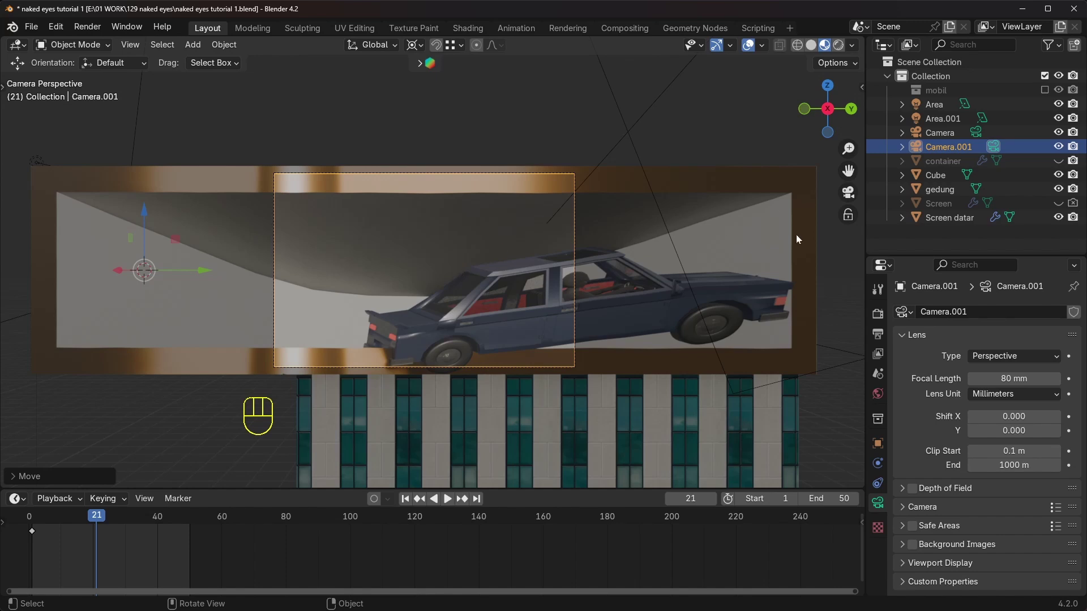
Move the camera back about 16 m along its local Z axis to fit the whole flattened screen in frame.
key(g)
right_click(382, 278)
key(g)
middle_click(433, 263)
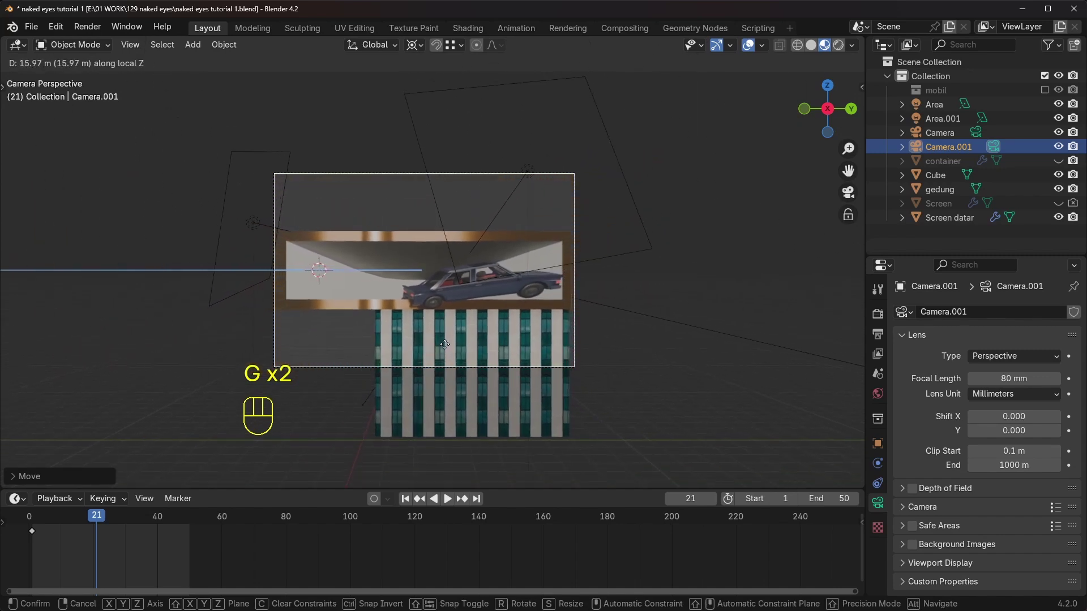
click(446, 343)
Move the camera about 0.2 m forward along its local Z axis so the flattened screen fills the frame's width.
scroll(498, 308, up, 5)
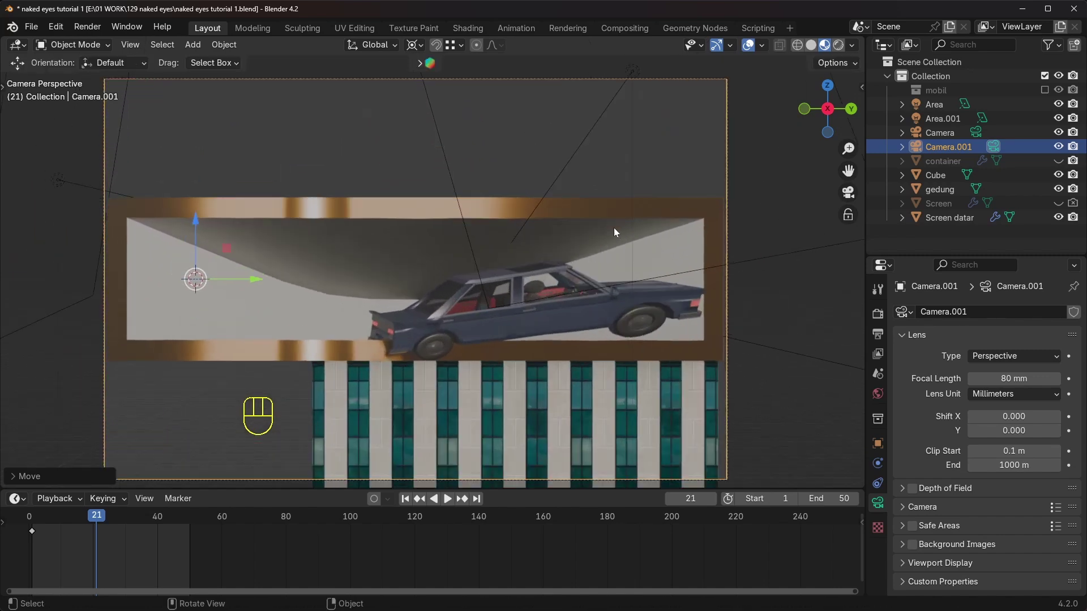
key(g)
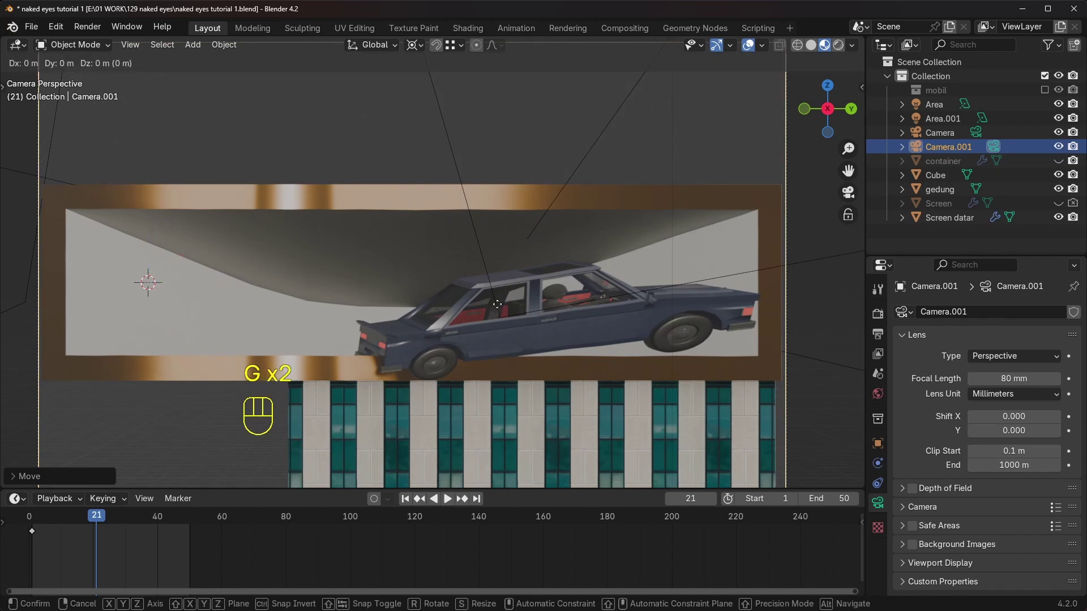
middle_click(496, 302)
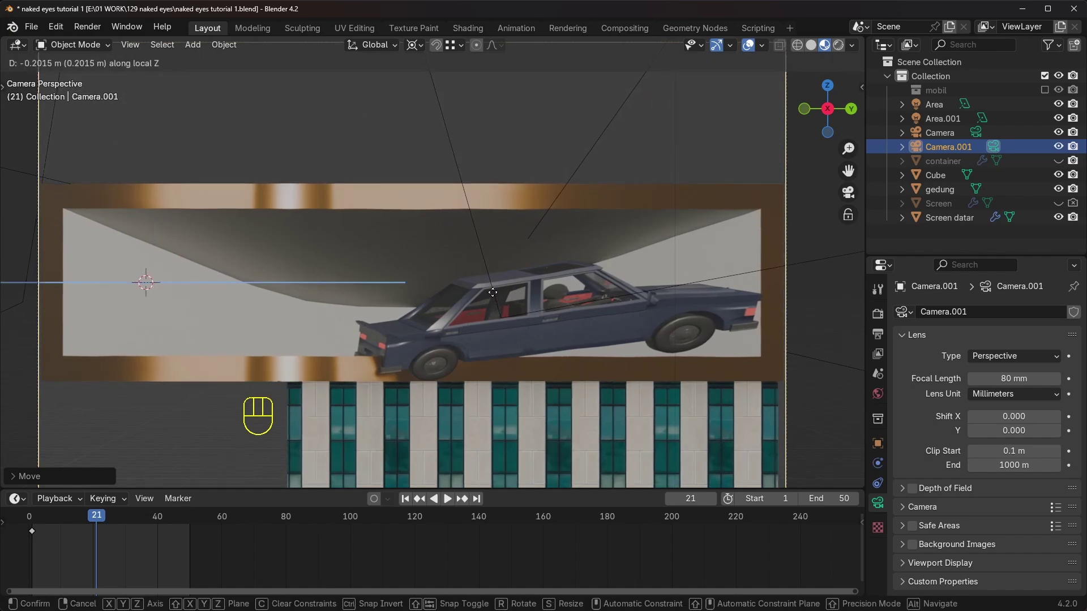
click(494, 293)
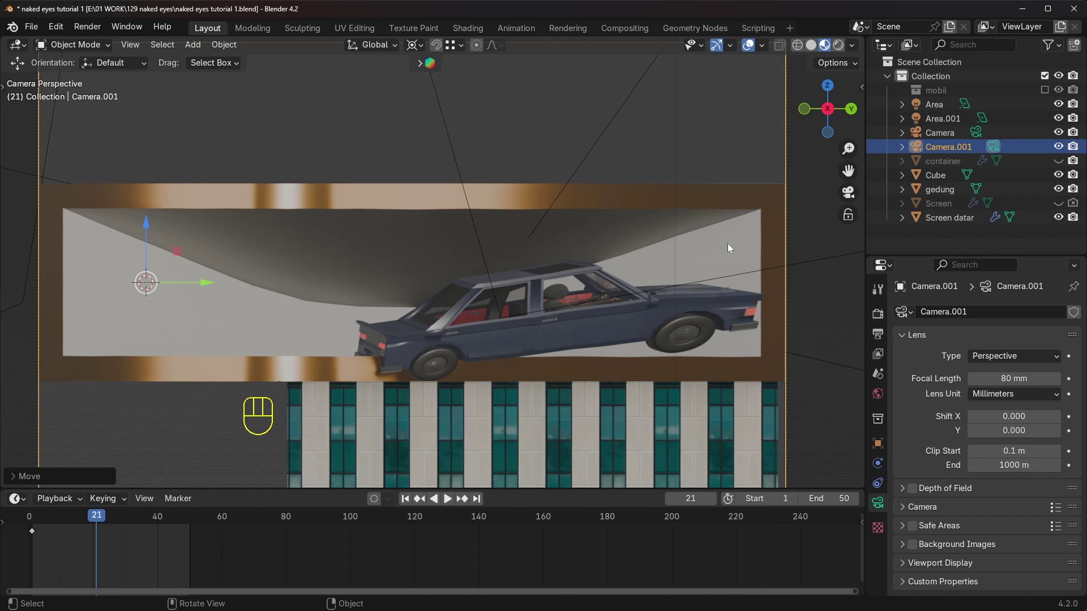
scroll(729, 247, down, 3)
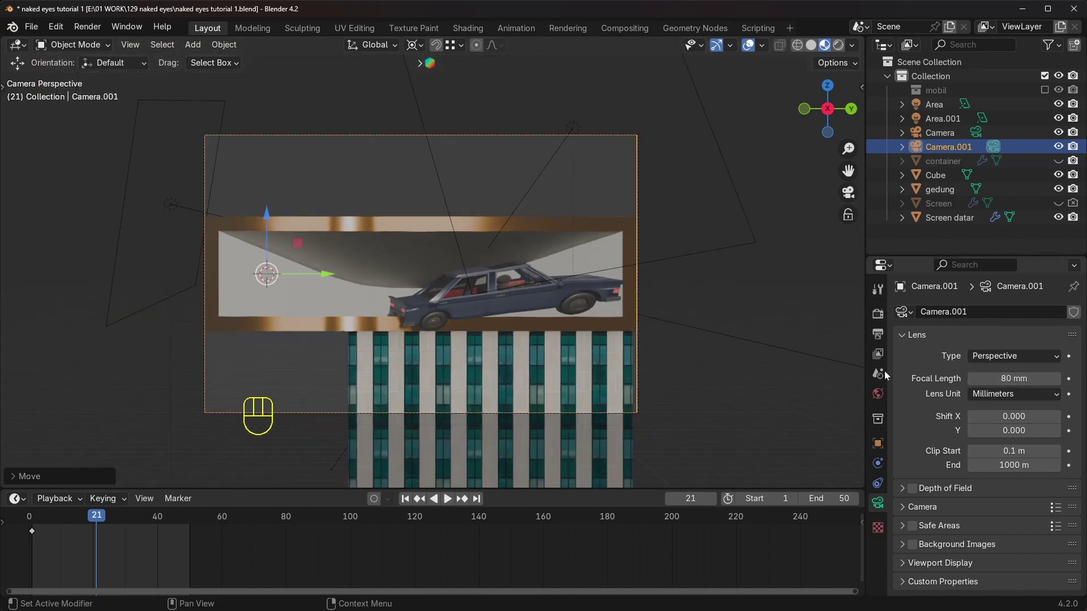
Set the render output resolution to 6151 × 1636 px to match the flattened screen's proportions.
click(878, 334)
drag(1019, 330, 1084, 330)
scroll(491, 312, up, 3)
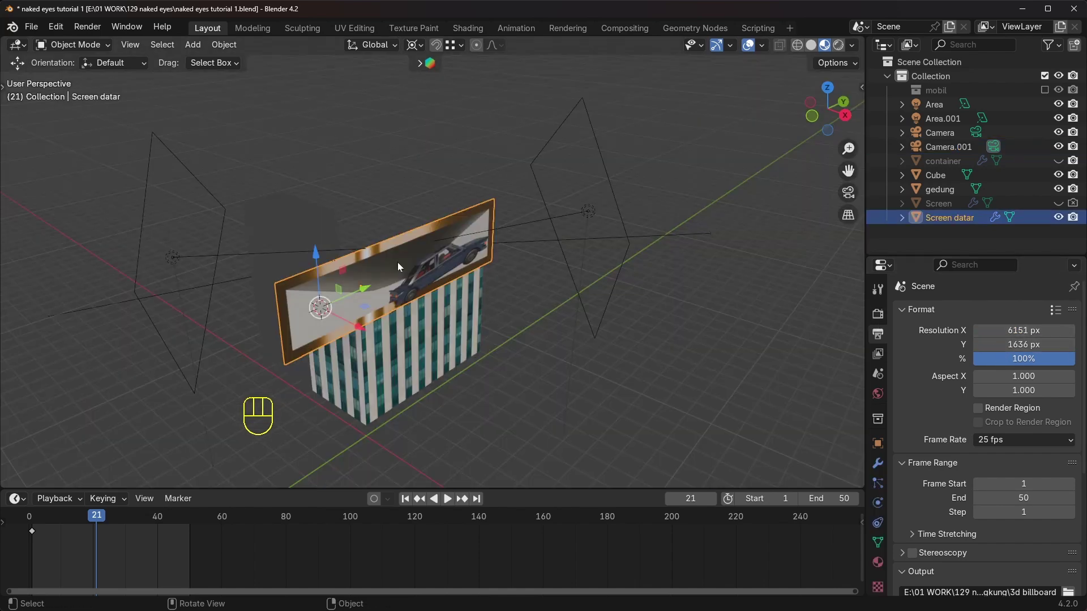
Switch to the Shading workspace and hide the node editor's sidebar.
middle_drag(399, 262, 552, 70)
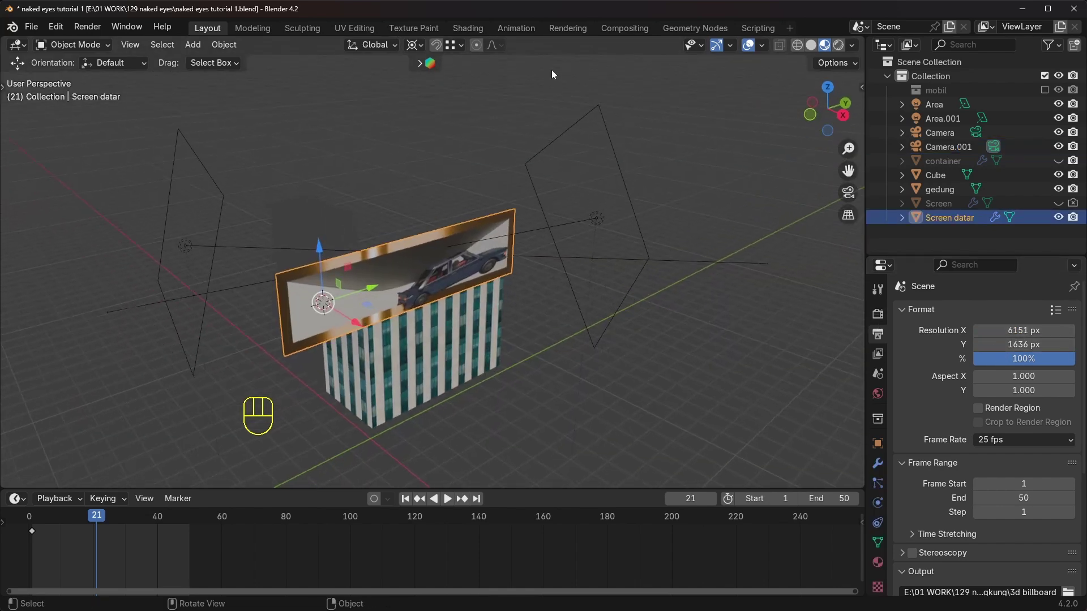
click(472, 28)
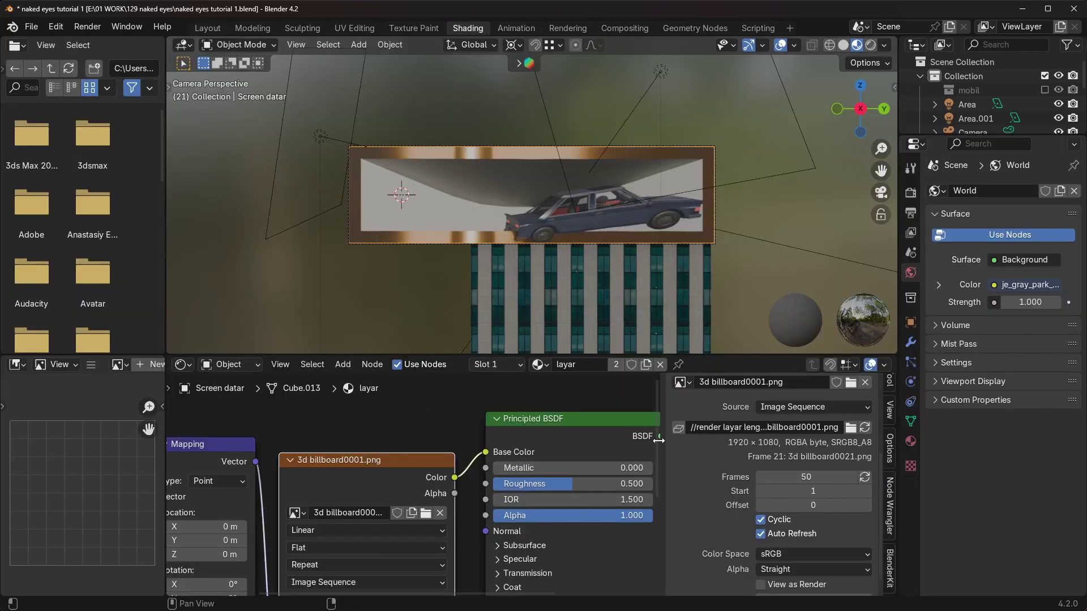
key(n)
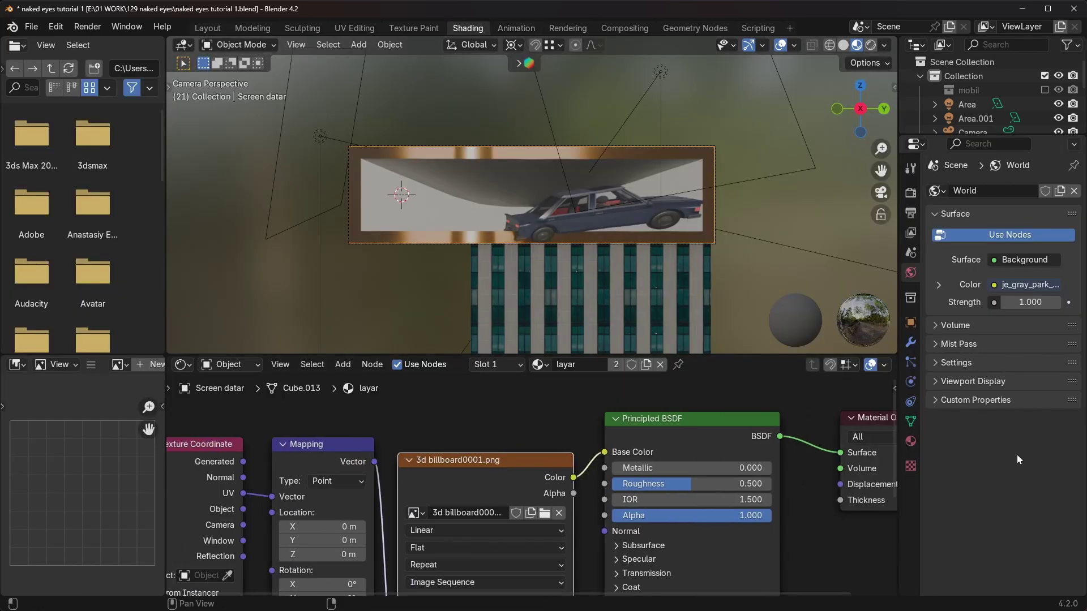
Append the "material shadeless" material from material sadeless.blend in the 129 naked eyes folder.
click(32, 28)
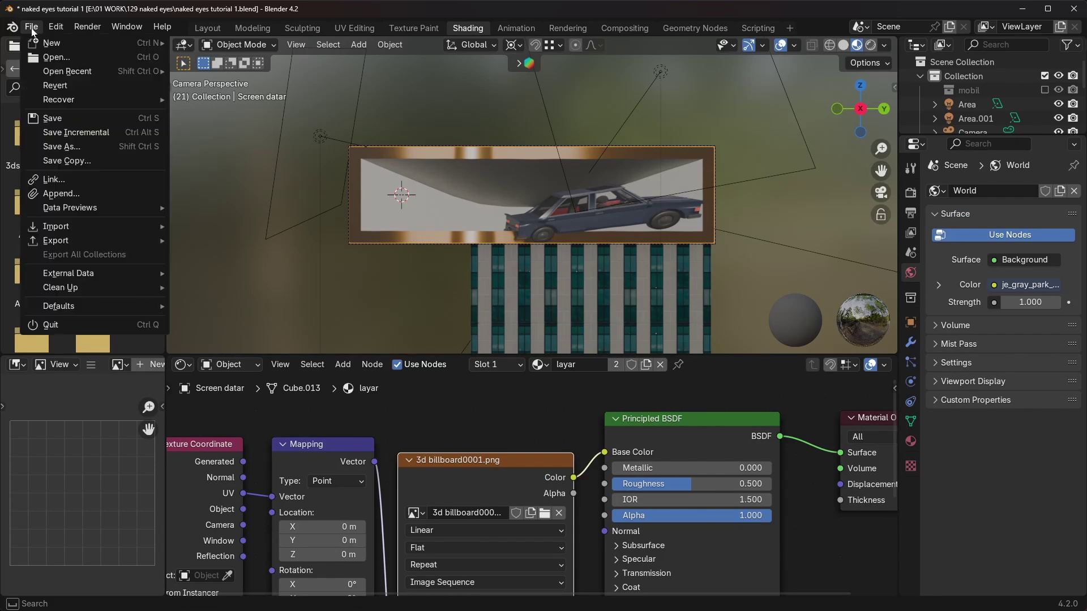
click(61, 193)
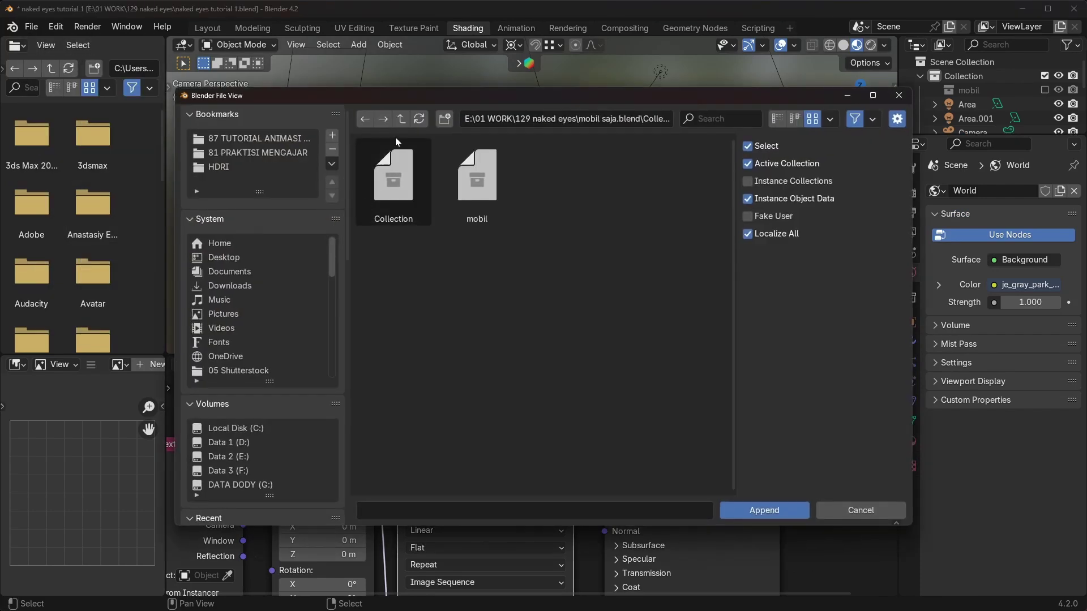
click(402, 120)
click(402, 121)
click(484, 311)
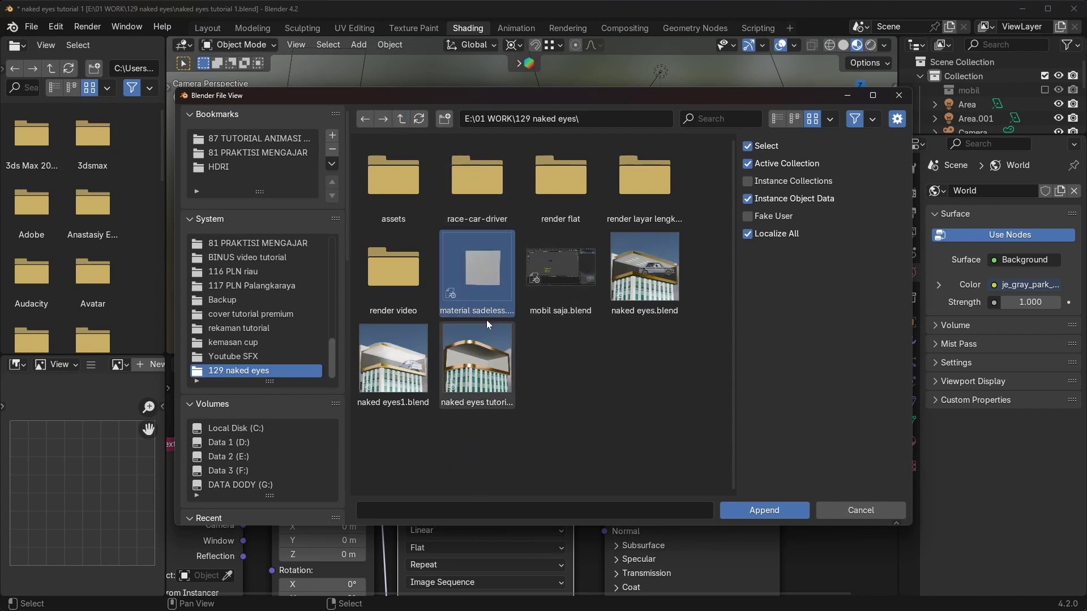
click(774, 512)
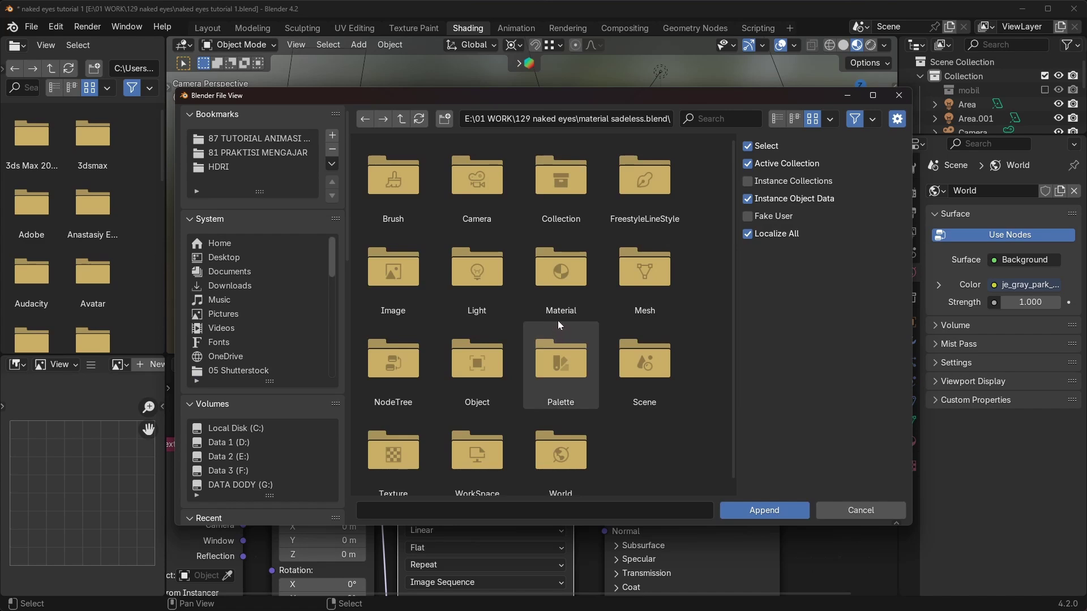
double_click(557, 281)
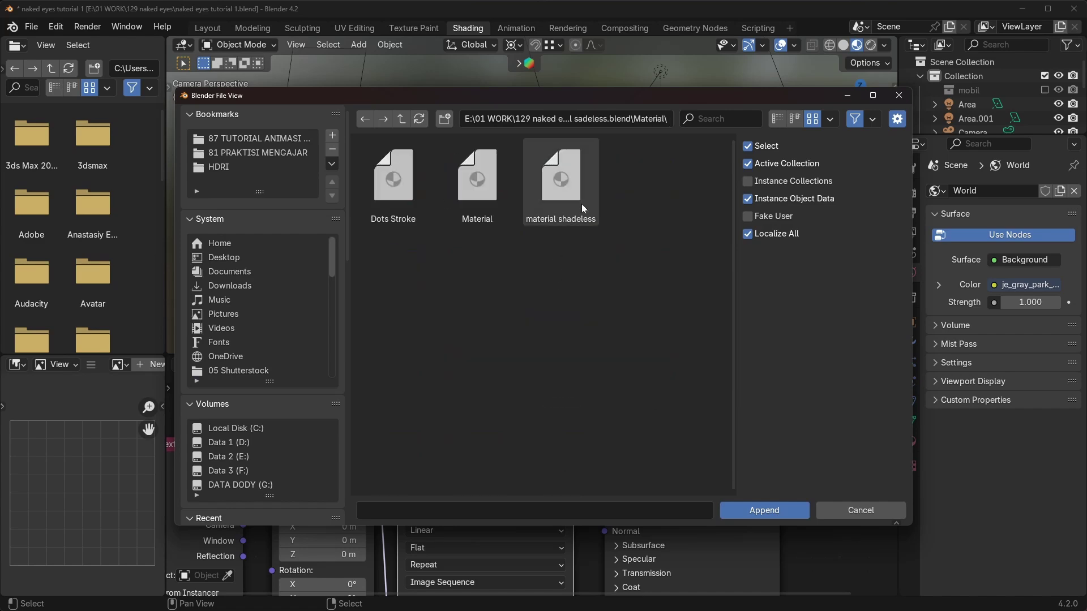
click(575, 221)
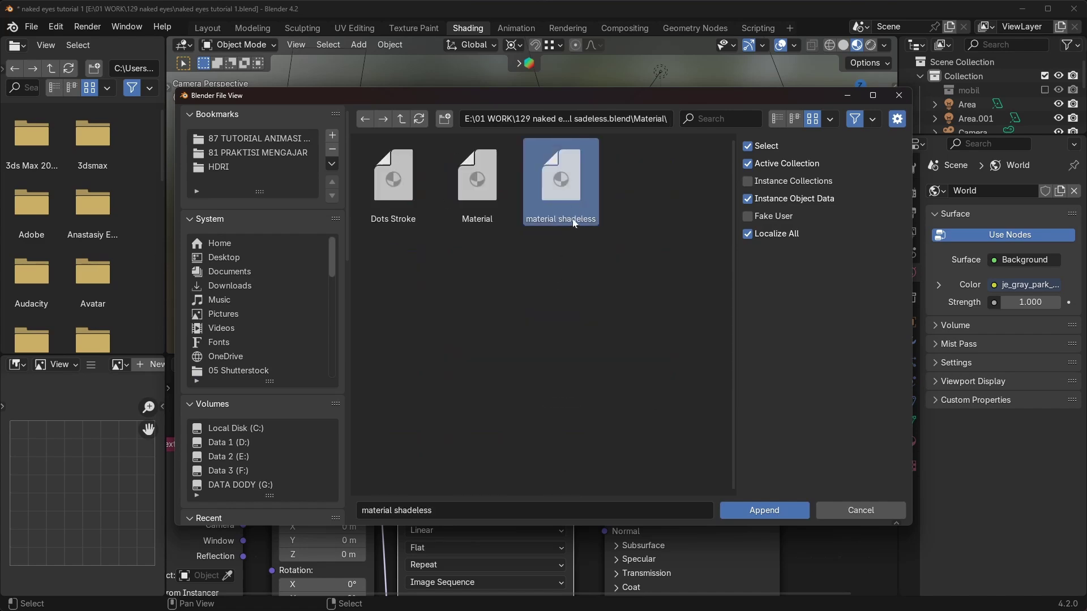
click(774, 511)
scroll(528, 286, down, 1)
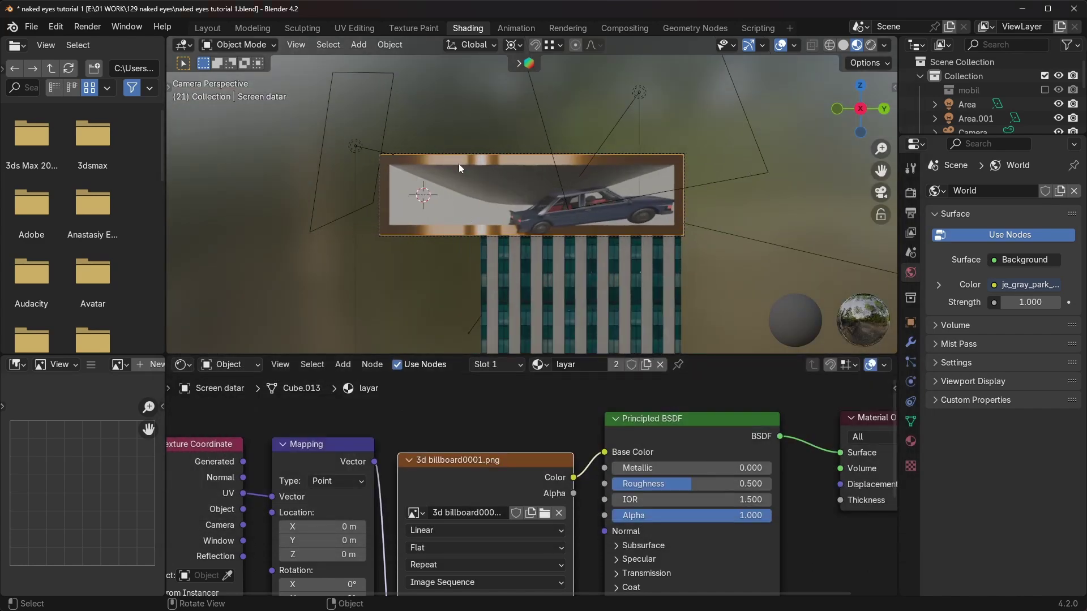
Replace the flattened screen's layar material with "material shadeless".
click(539, 364)
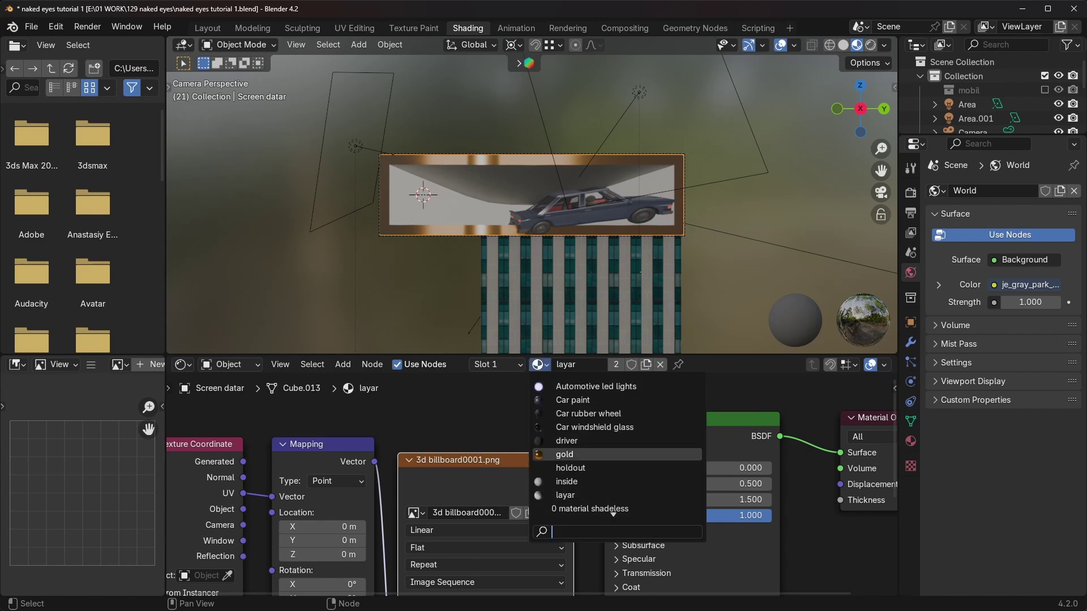
text(mater)
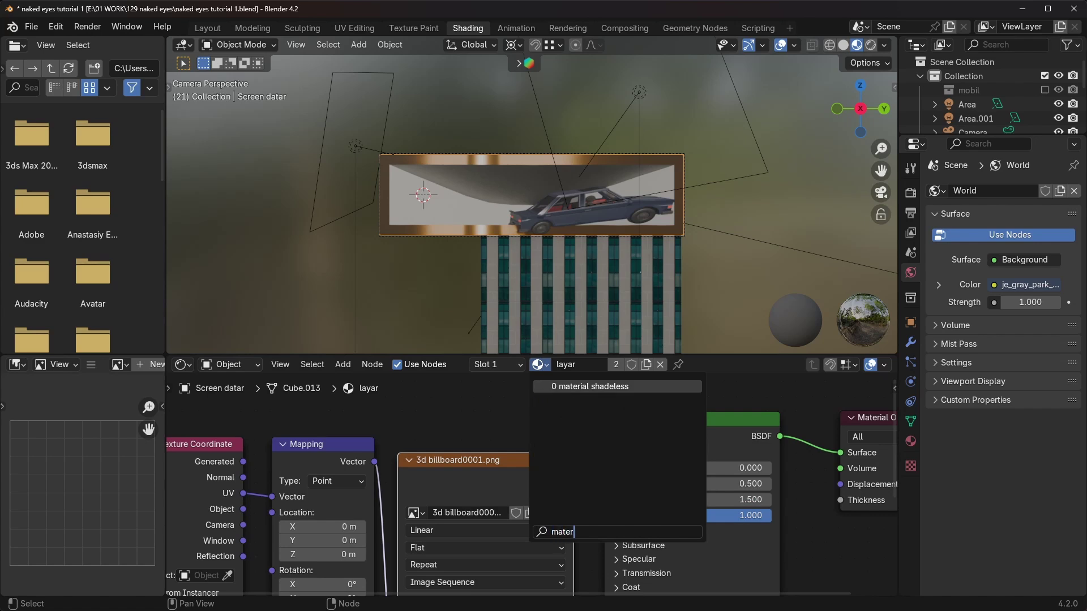
click(572, 387)
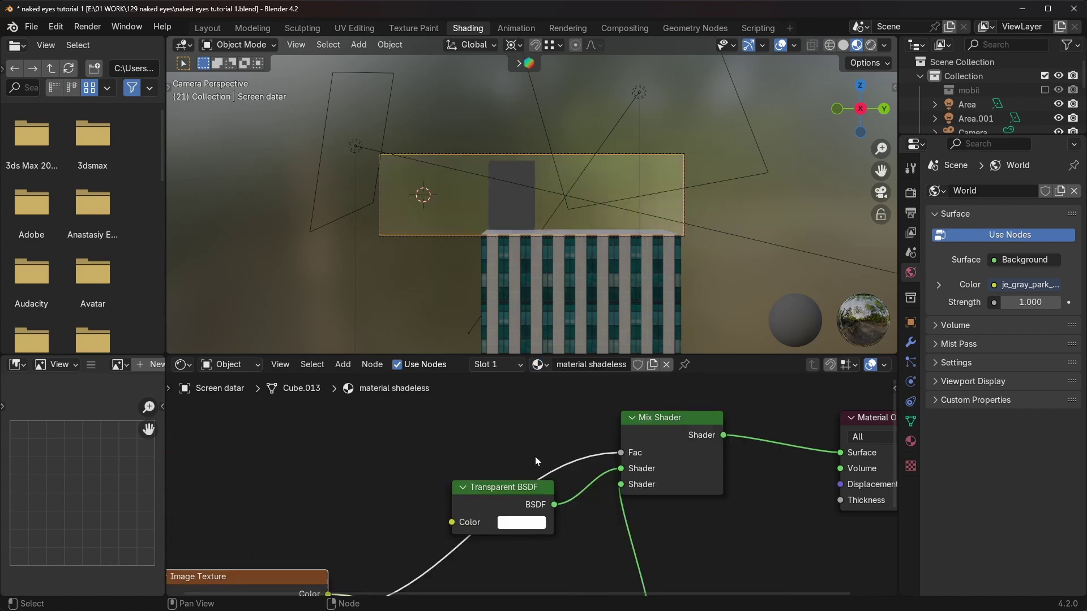
scroll(535, 458, down, 3)
middle_drag(534, 517, 706, 402)
Load the full 3d billboard image sequence from the render layar lengkung folder into the shadeless material's Image Texture node.
click(378, 476)
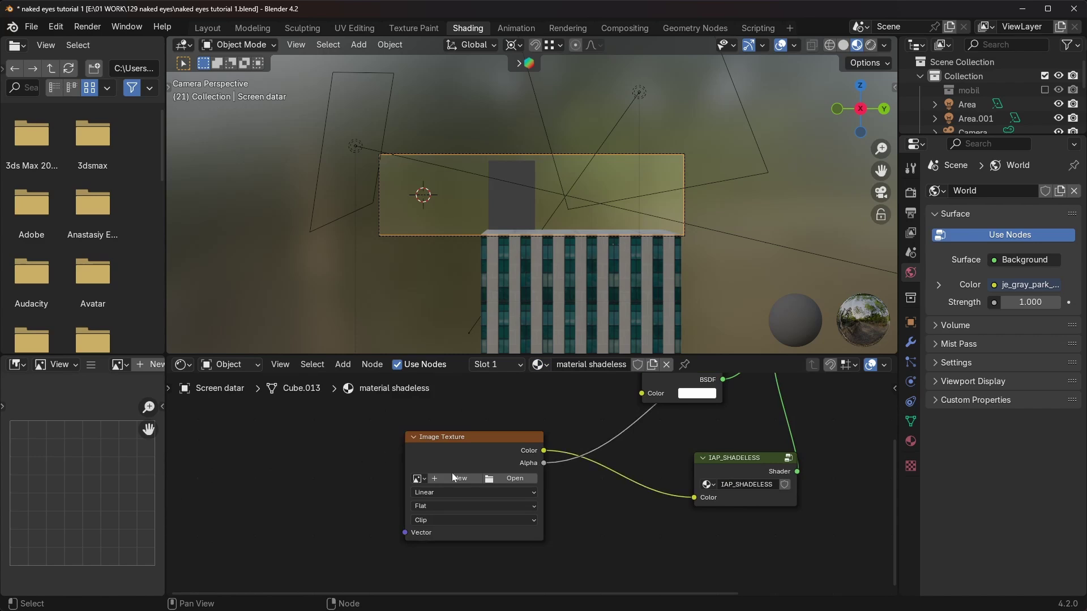
scroll(513, 478, up, 2)
click(505, 478)
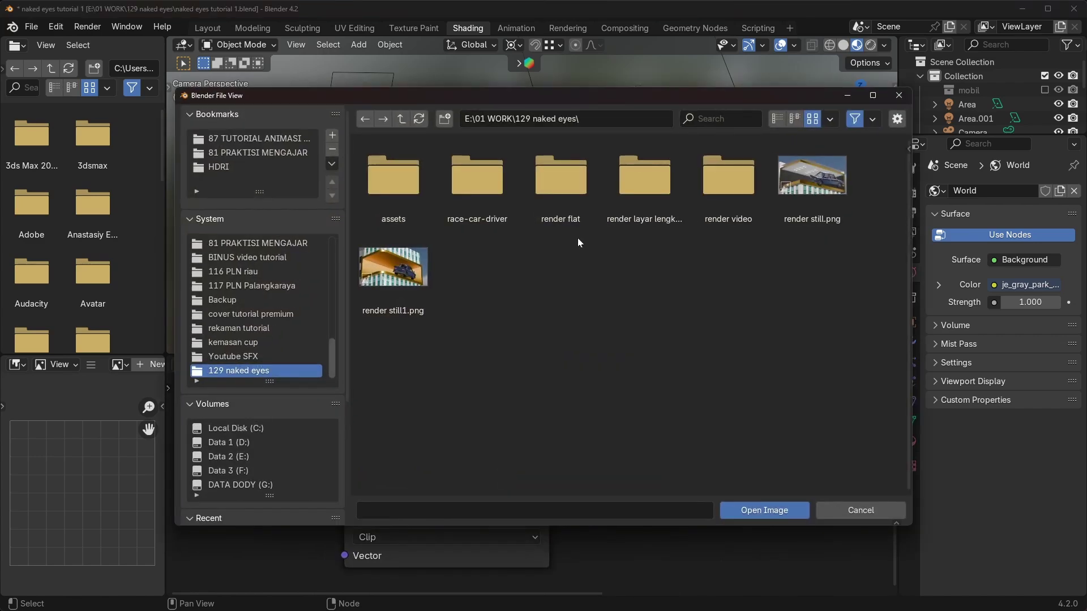
double_click(630, 195)
click(392, 193)
key(a)
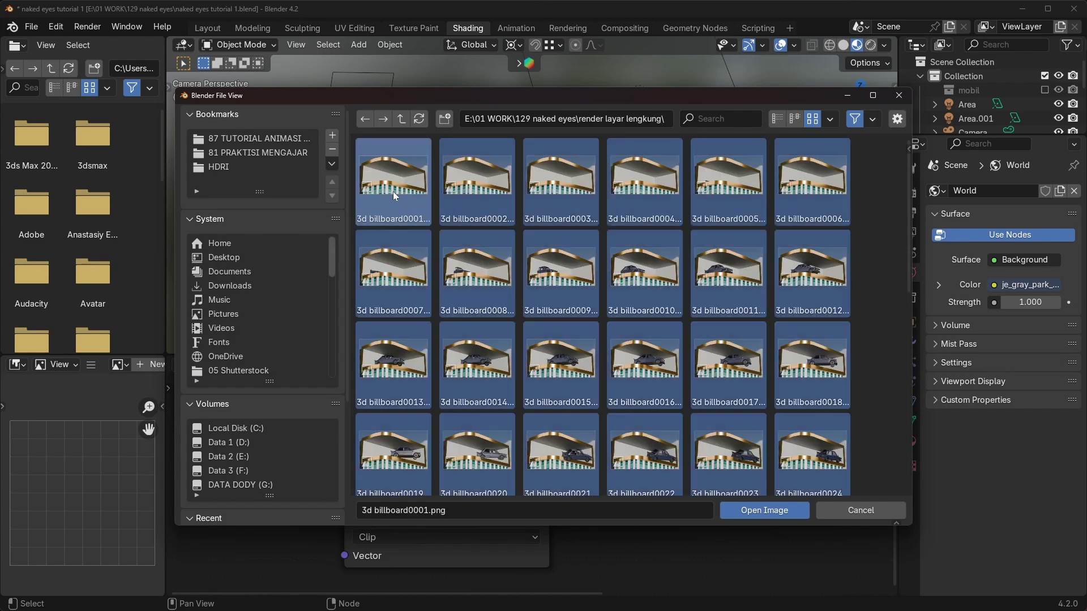
click(785, 510)
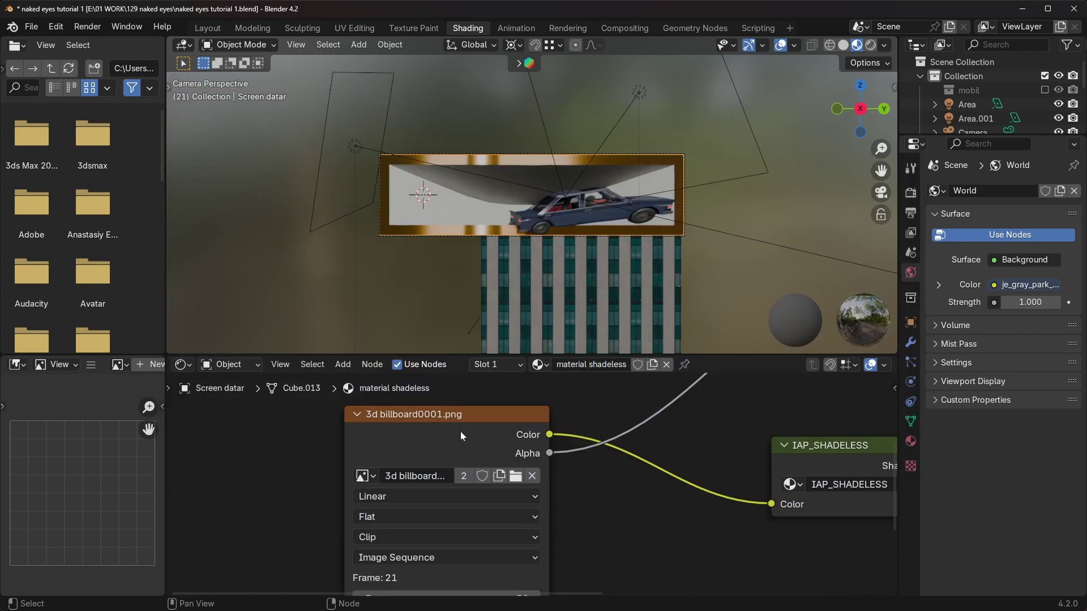
key(n)
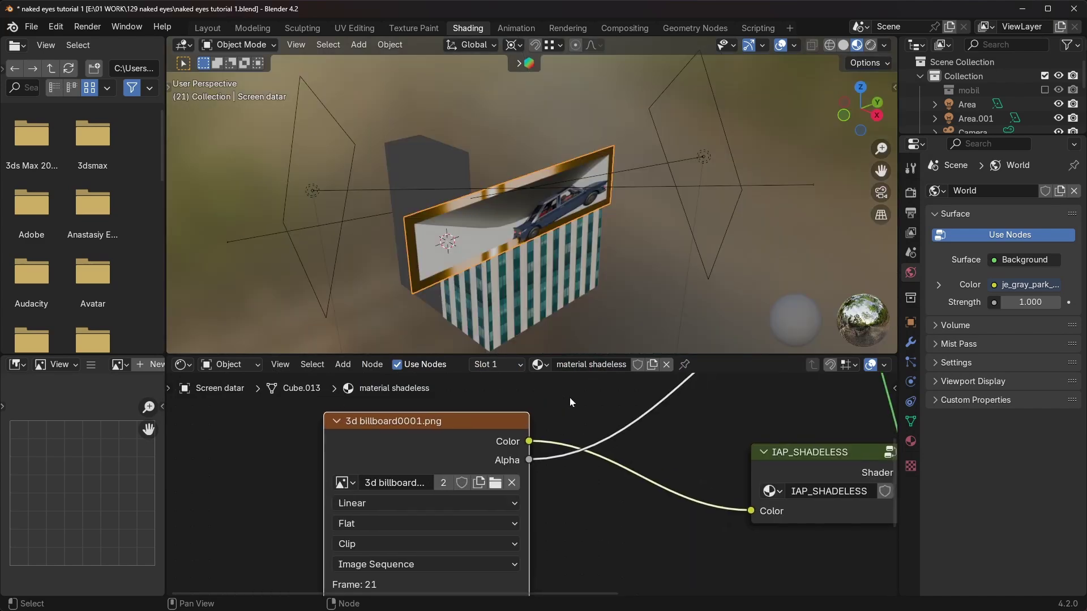
Save an incremental copy of the file as naked eyes tutorial 2.blend.
click(703, 158)
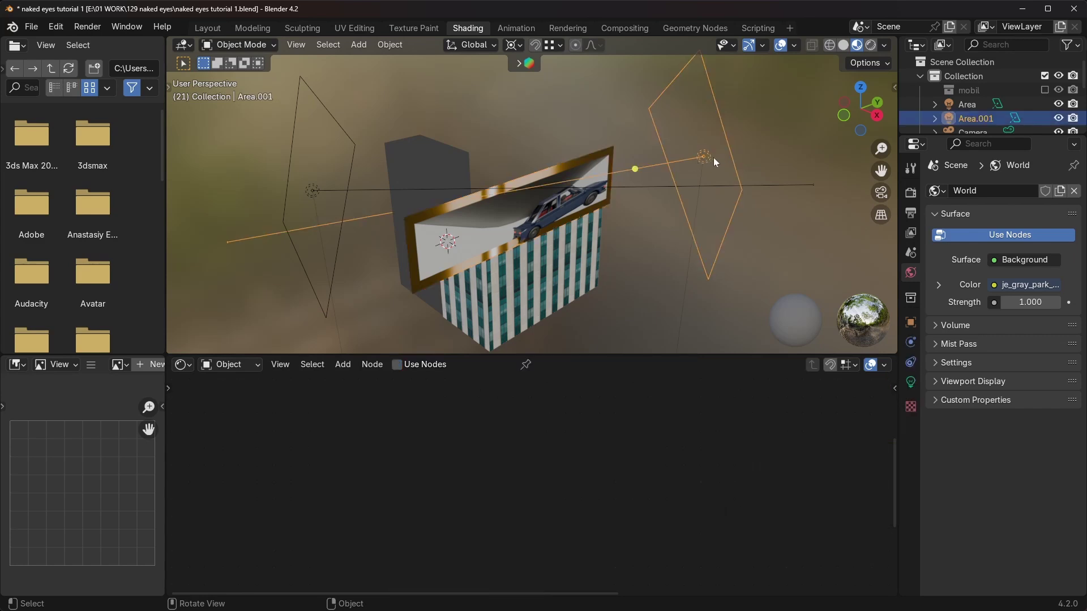
mouse_move(712, 171)
middle_down()
mouse_move(695, 165)
mouse_move(708, 167)
middle_up()
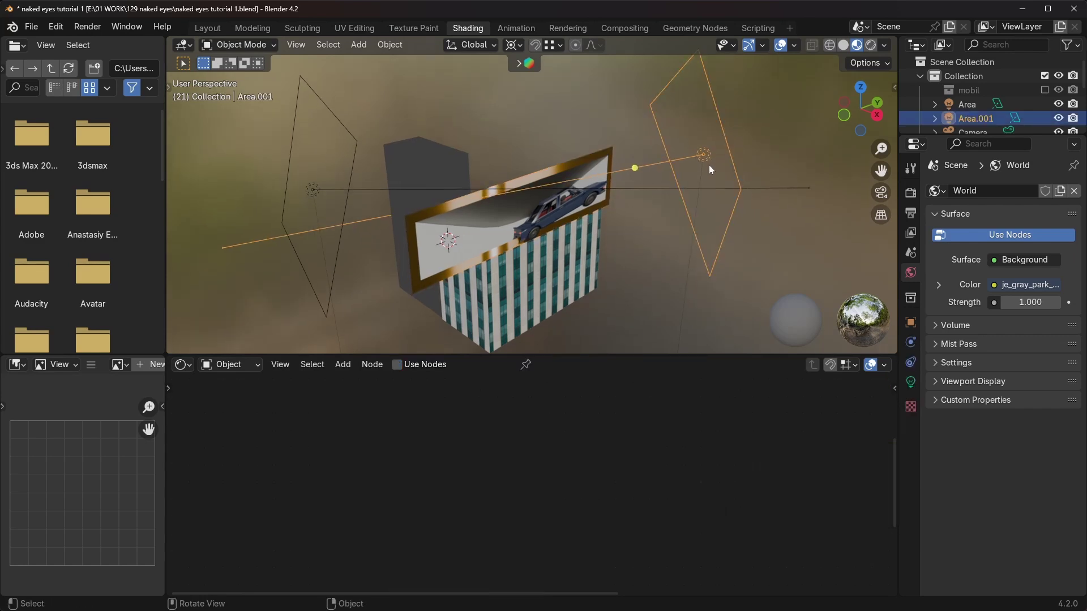
key(x)
click(31, 29)
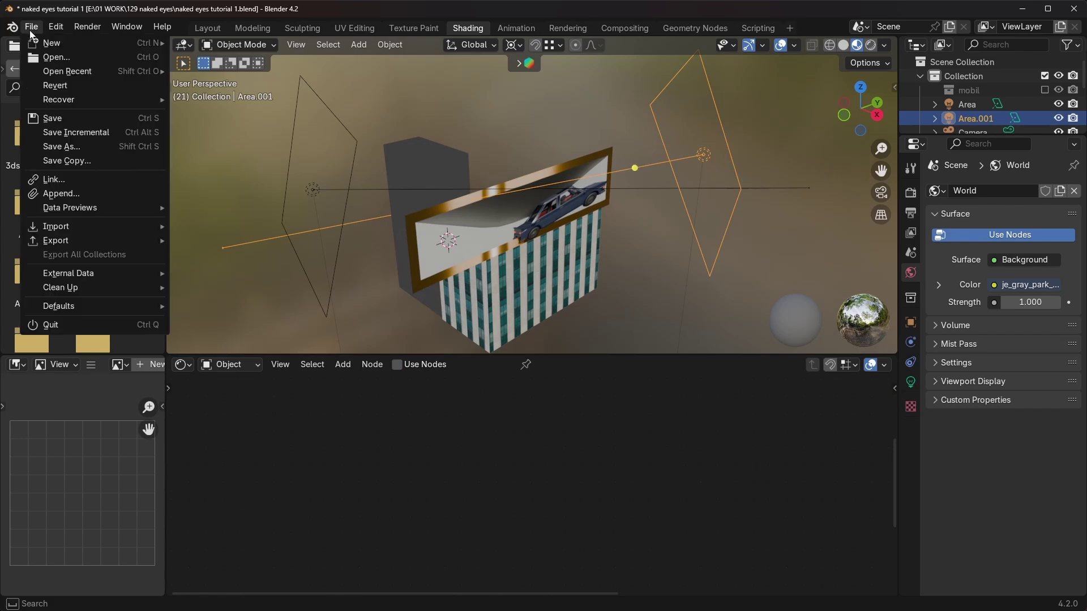
click(74, 133)
Delete both area lights from the scene.
click(704, 160)
key(x)
click(352, 151)
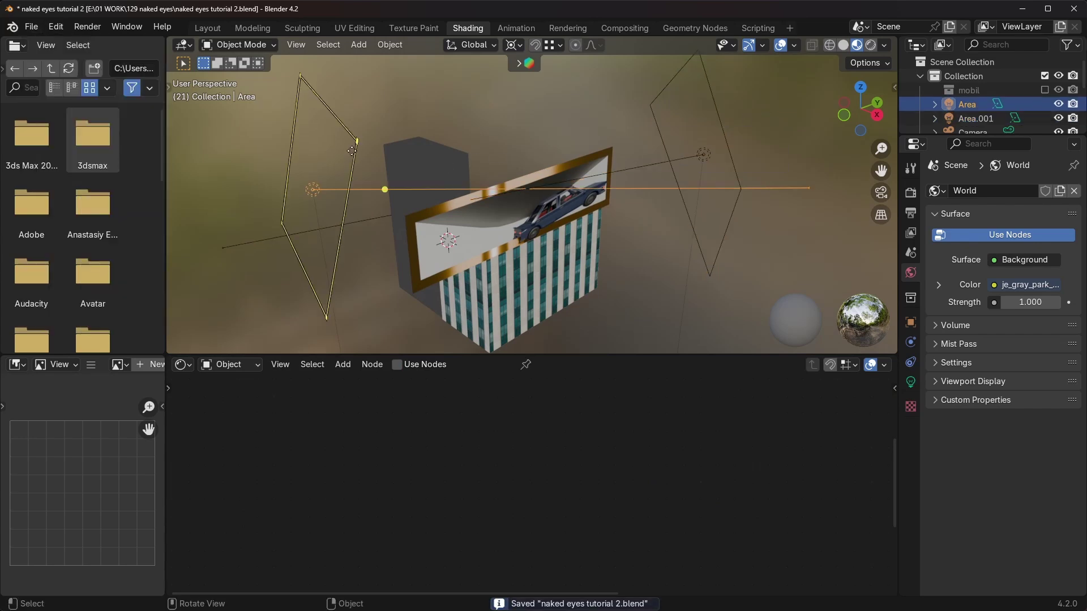
key(Delete)
click(704, 160)
key(Delete)
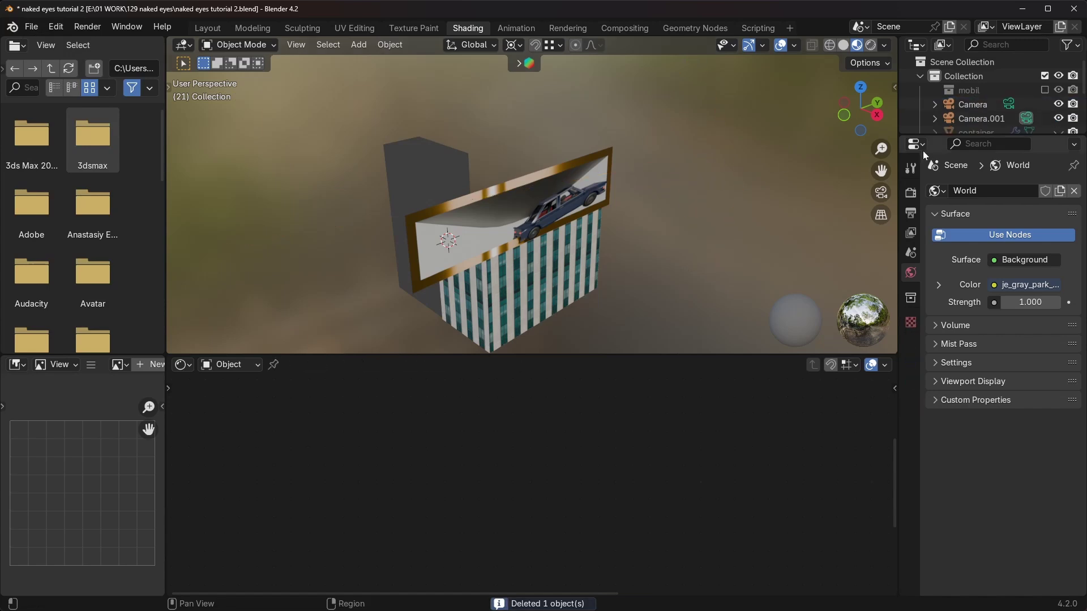
Show the world shader nodes and disconnect the je_gray_park_2k.exr texture from the Background color, viewing the scene in Rendered shading.
scroll(538, 253, down, 2)
middle_drag(538, 253, 504, 138)
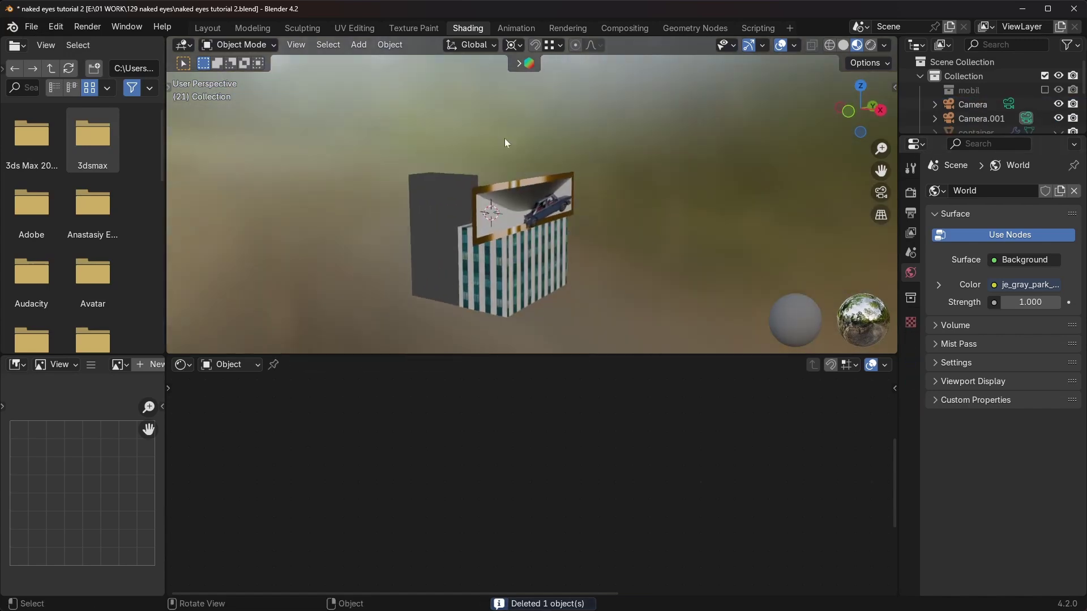
click(214, 365)
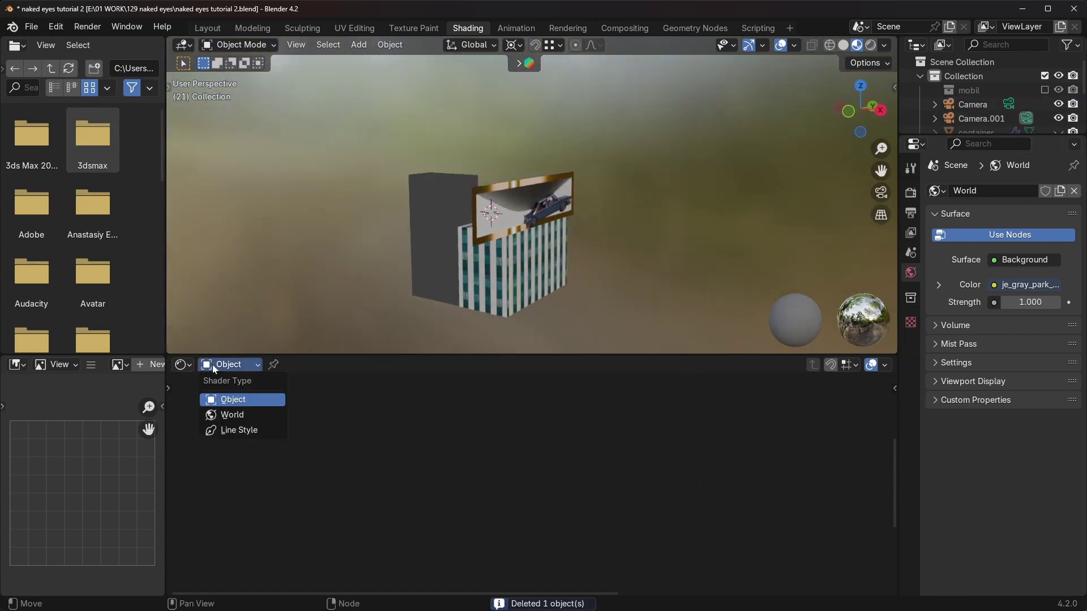
click(227, 417)
middle_drag(493, 383, 367, 488)
scroll(363, 481, down, 2)
middle_drag(328, 391, 355, 427)
middle_drag(639, 442, 563, 436)
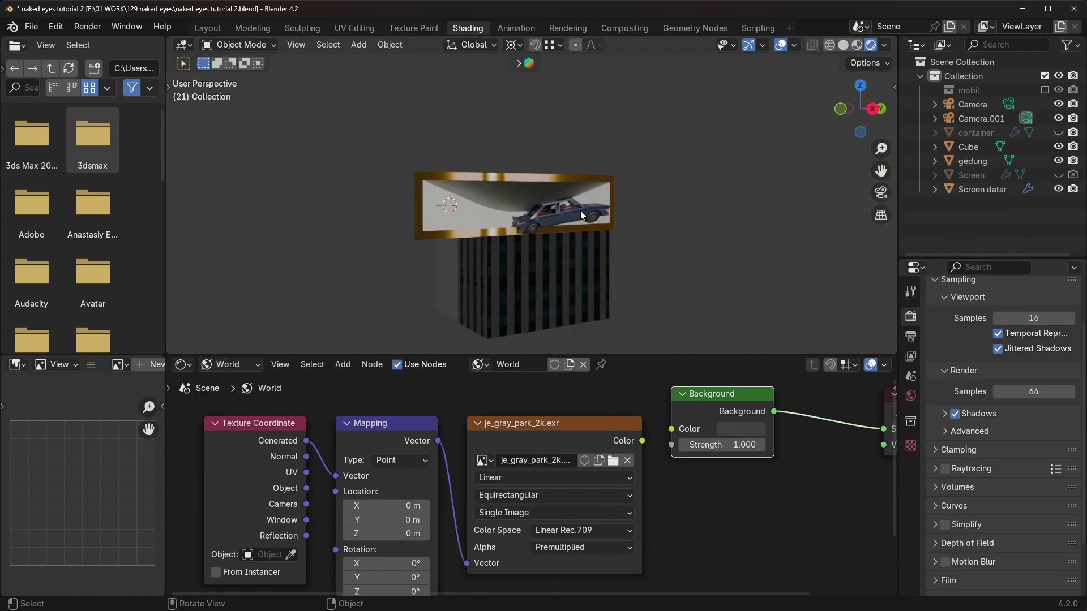
Select the flat screen above the building and show its object material nodes instead of the world shader.
middle_drag(582, 215, 565, 198)
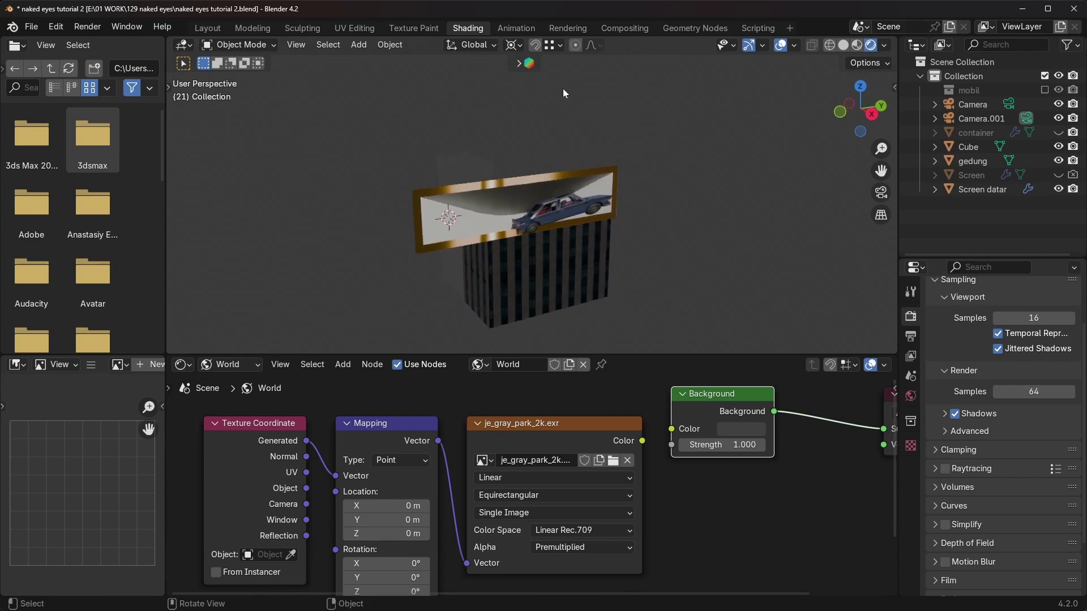
middle_drag(474, 245, 487, 210)
click(473, 216)
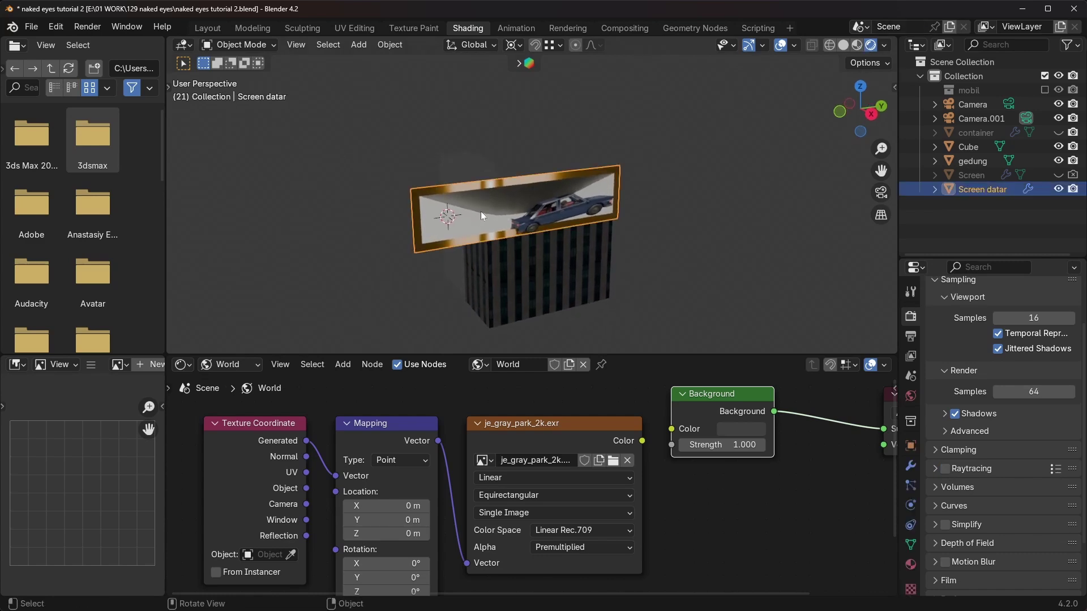
scroll(481, 212, up, 2)
click(239, 365)
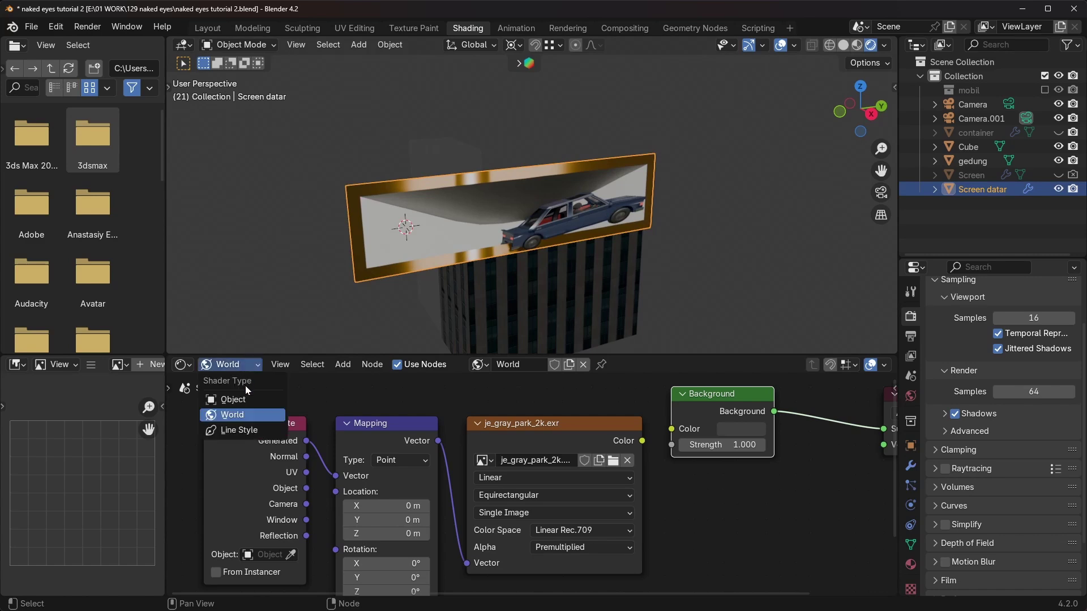
click(247, 399)
scroll(552, 462, down, 2)
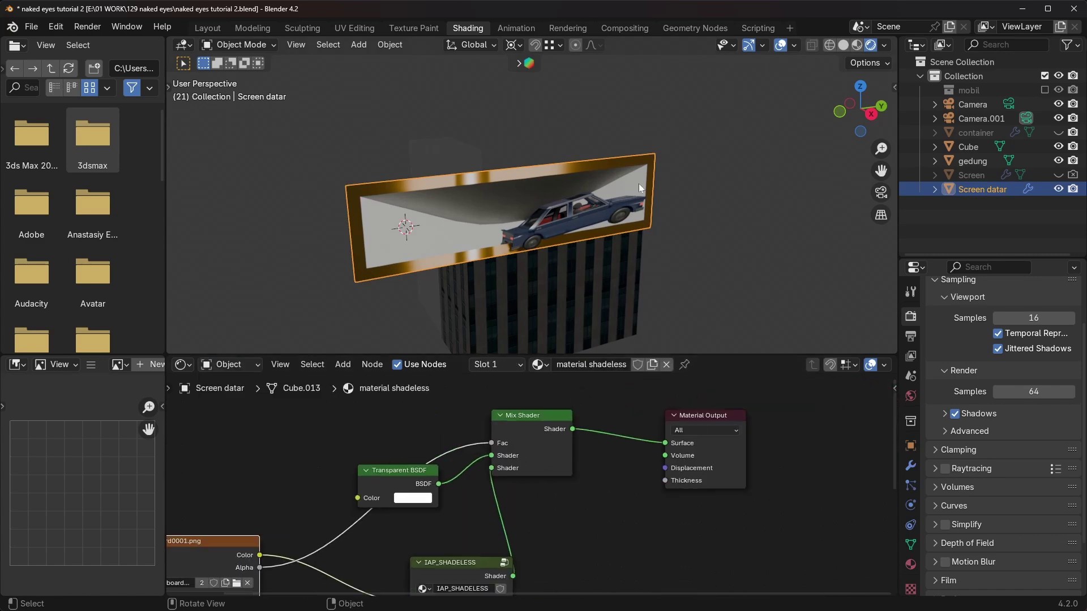
Switch to the Layout workspace and view the flat screen closely through the active camera.
click(210, 28)
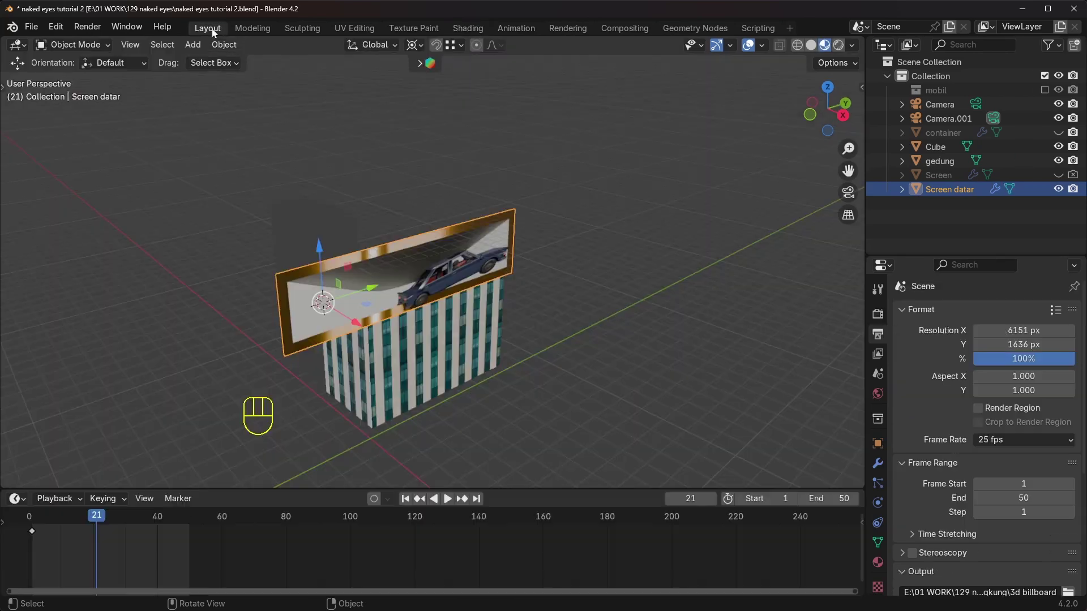
click(848, 193)
scroll(589, 264, up, 4)
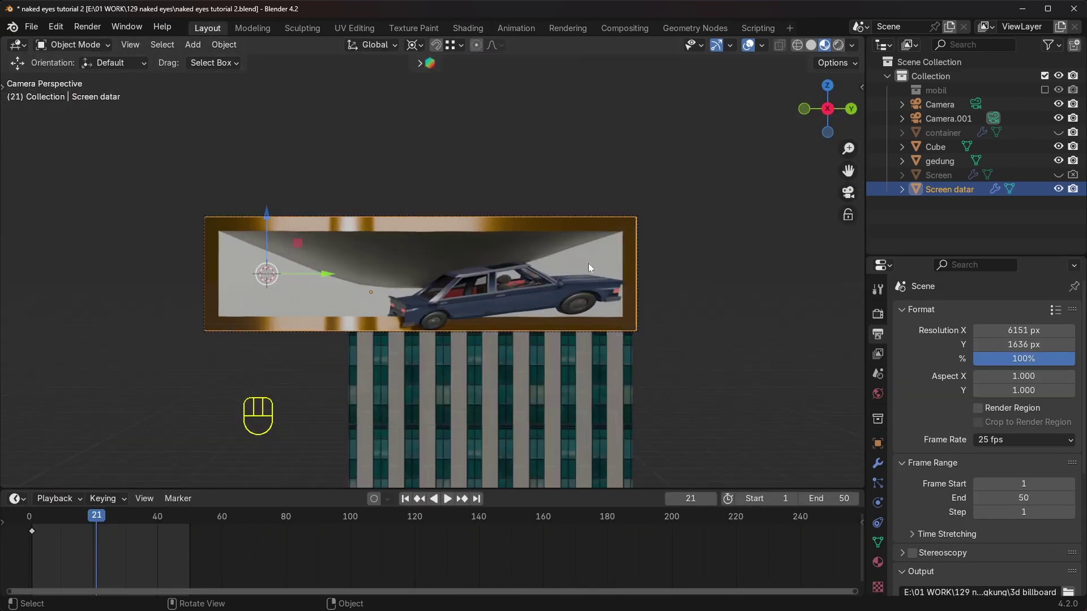
Review the render engine settings and the output resolution, frame range, save path and file format.
click(878, 314)
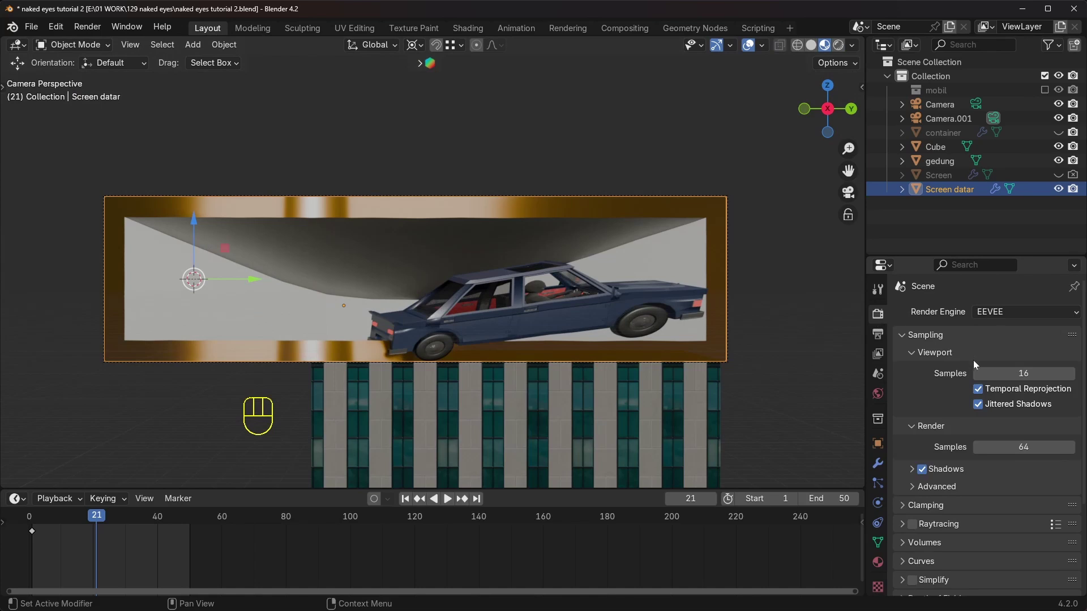
click(878, 334)
scroll(991, 376, down, 3)
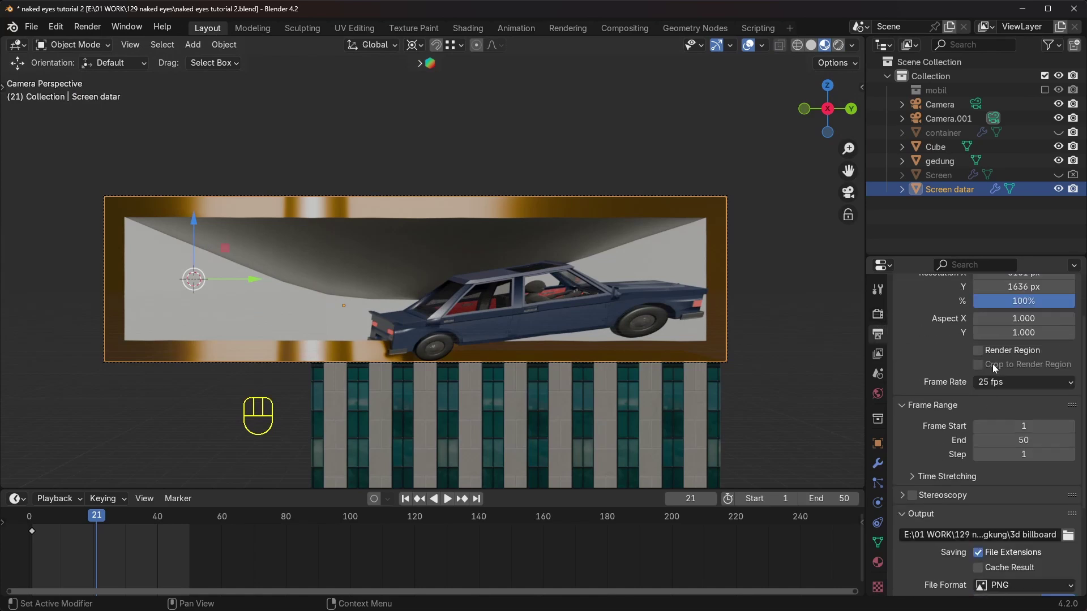
scroll(993, 365, up, 2)
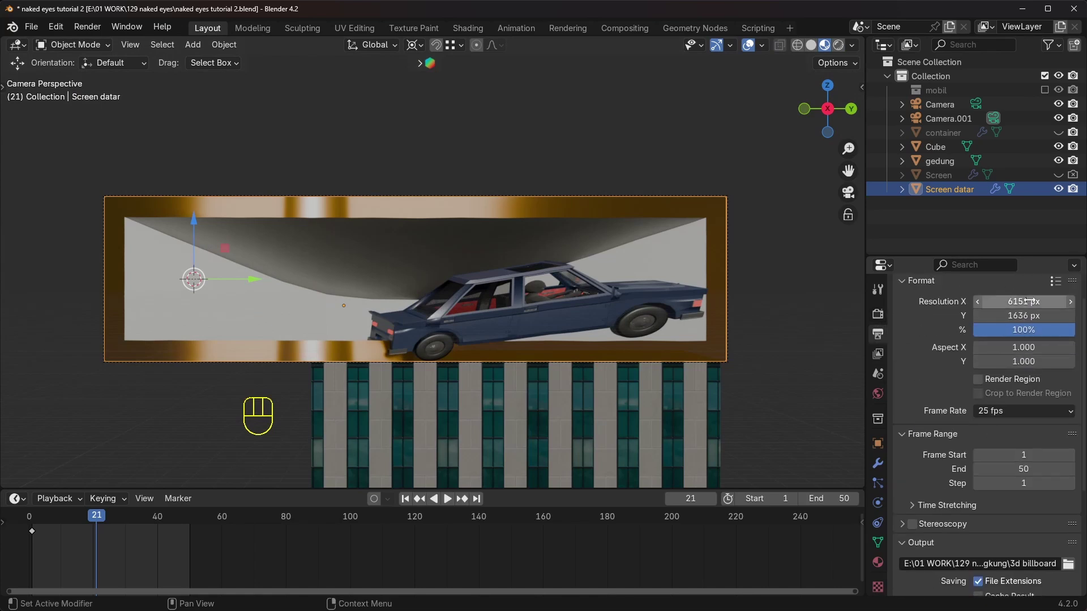
click(1023, 330)
click(897, 326)
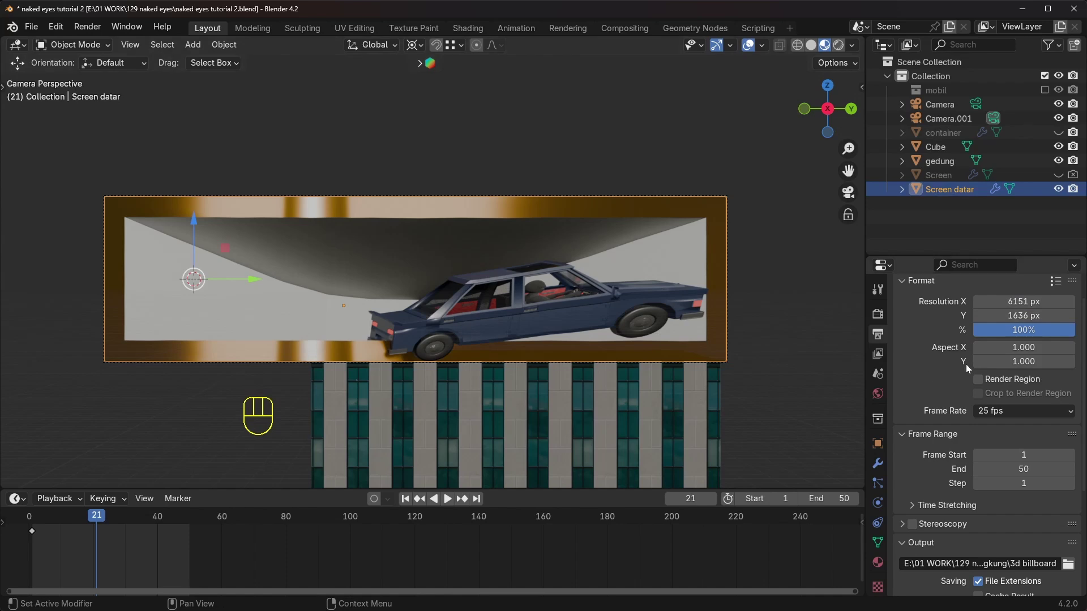
scroll(985, 379, down, 5)
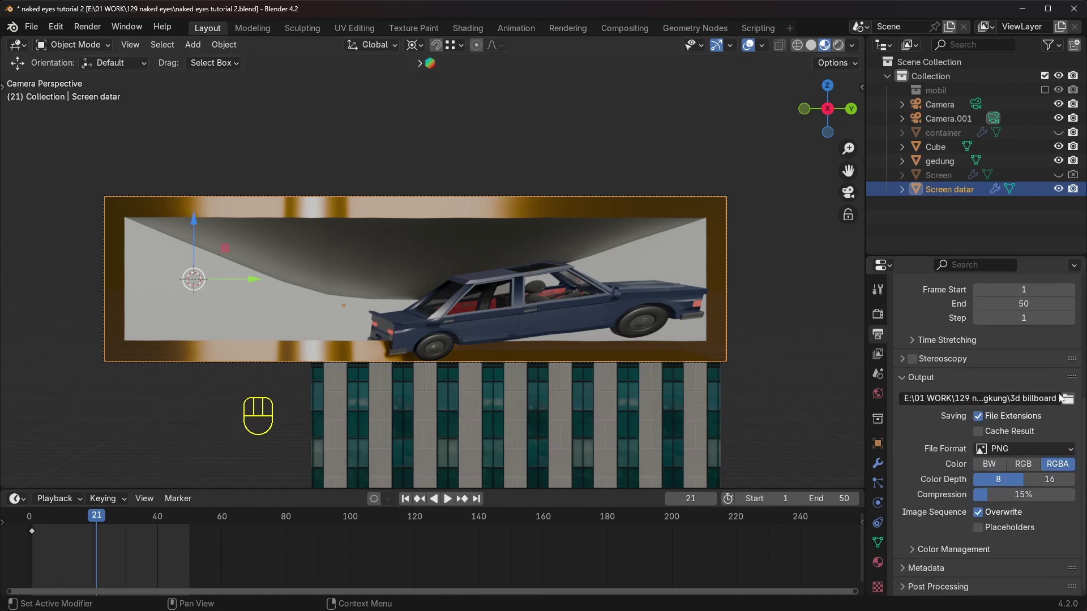
scroll(1060, 398, up, 4)
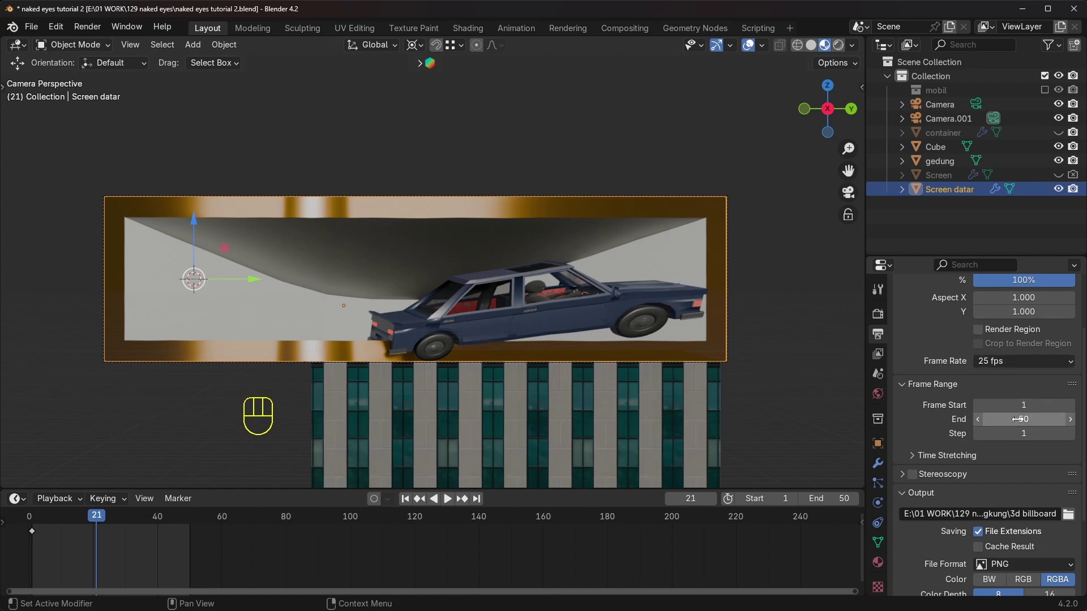
scroll(1026, 420, down, 2)
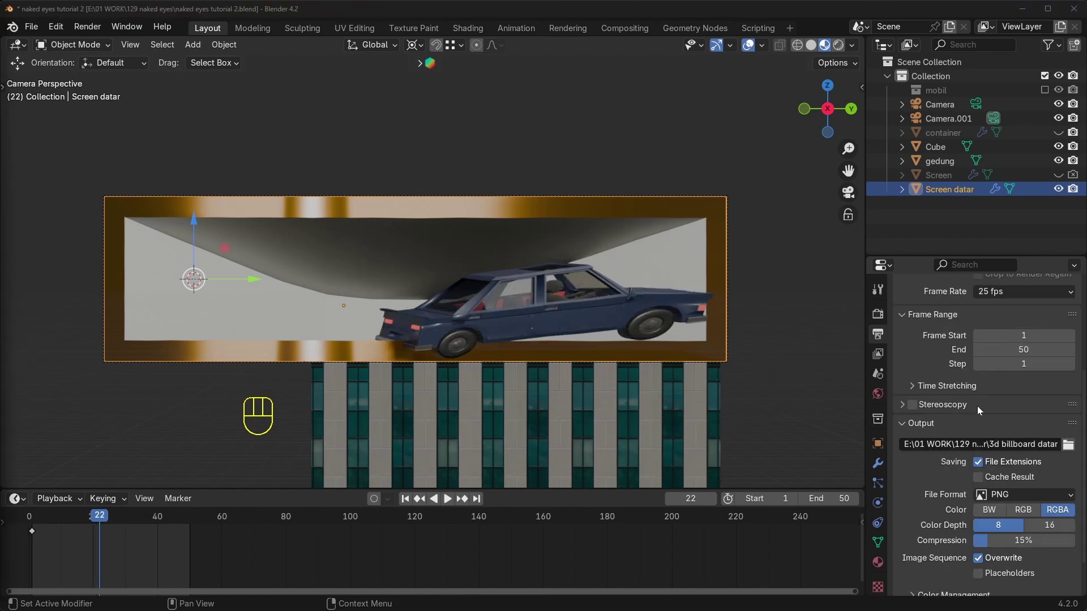
Set the render output to the render layar datar folder with the file name 3d billboard datar.
click(1068, 448)
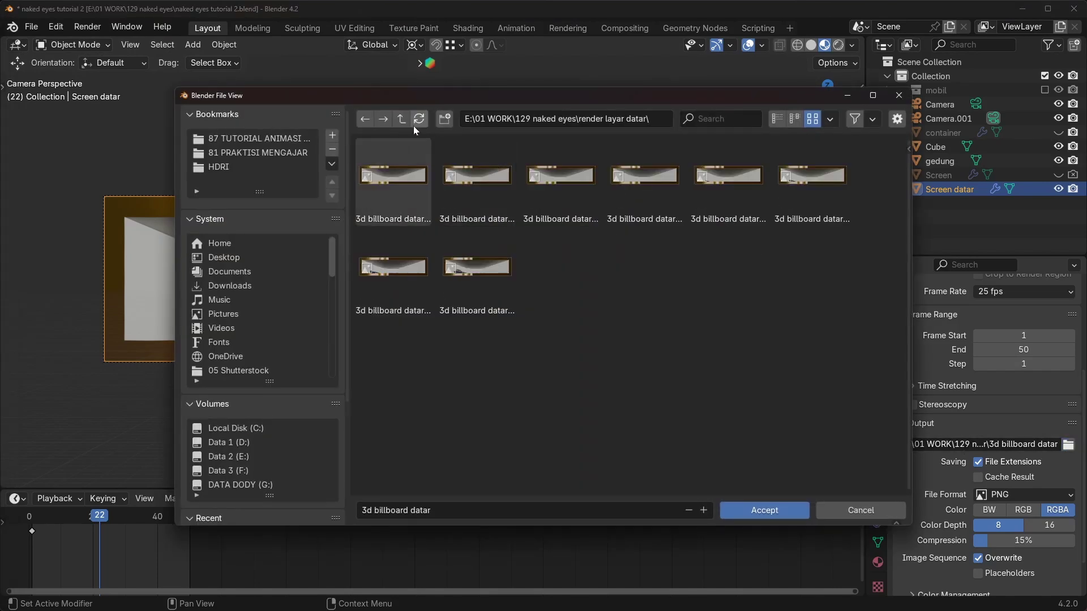
click(402, 120)
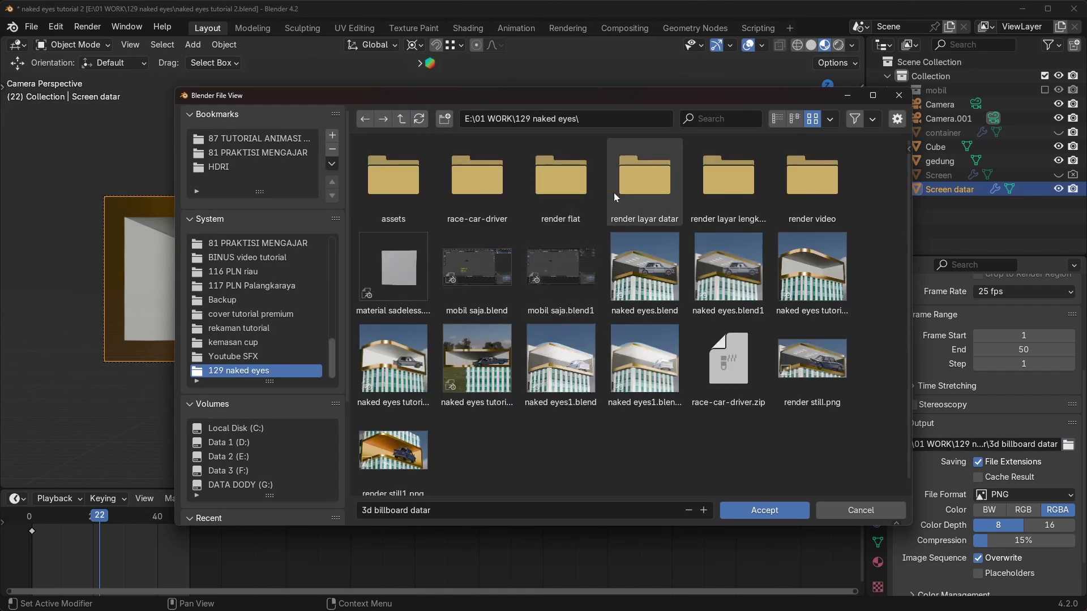
double_click(641, 188)
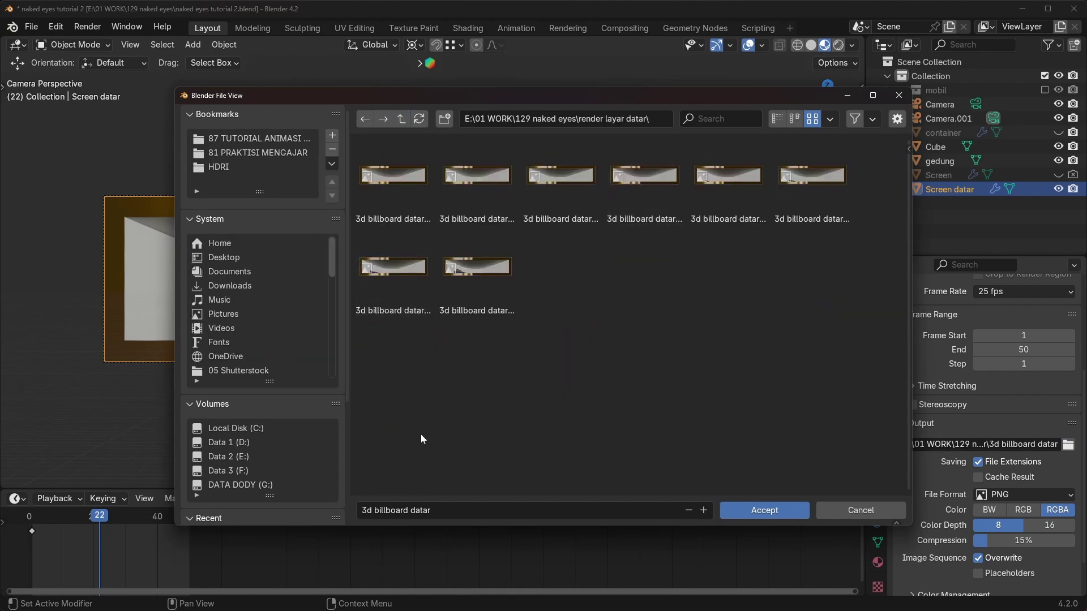
click(764, 511)
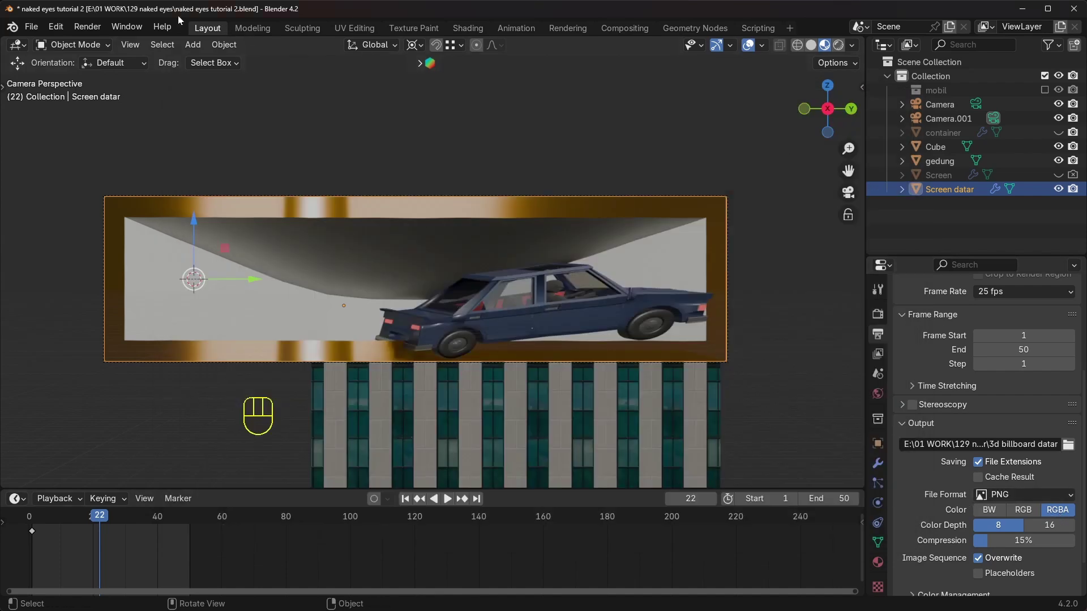
Render the animation and check the resulting PNG sequence in the render layar datar folder.
click(88, 26)
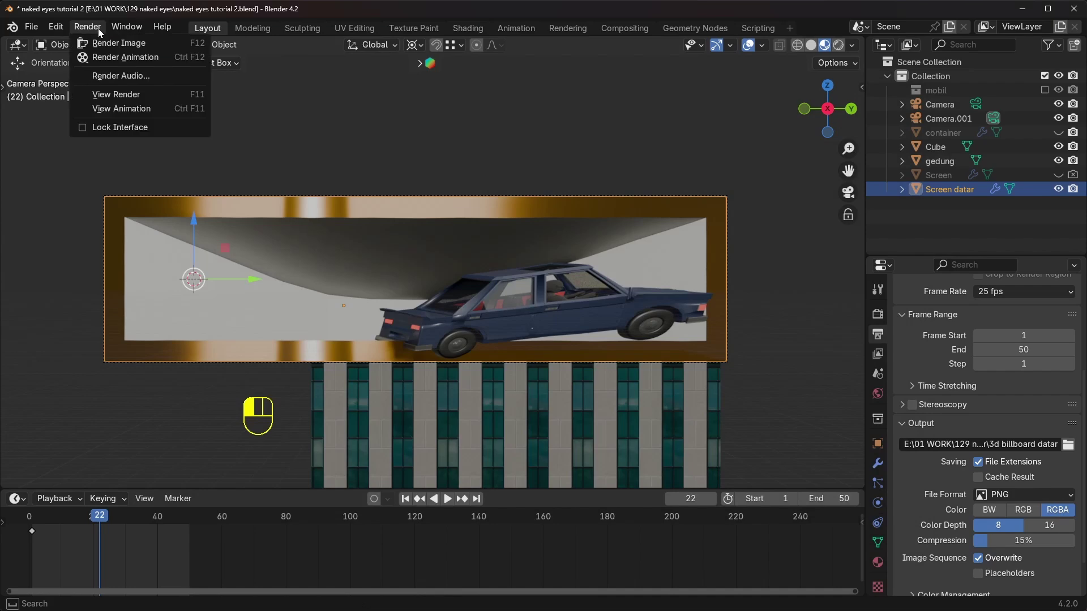
click(109, 59)
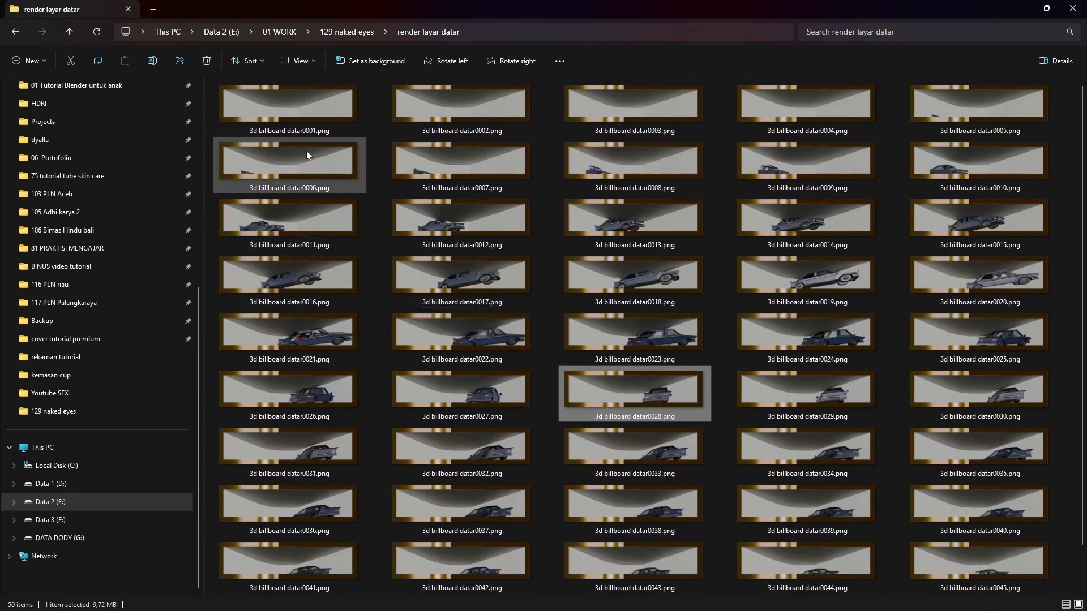
click(334, 116)
scroll(832, 445, down, 1)
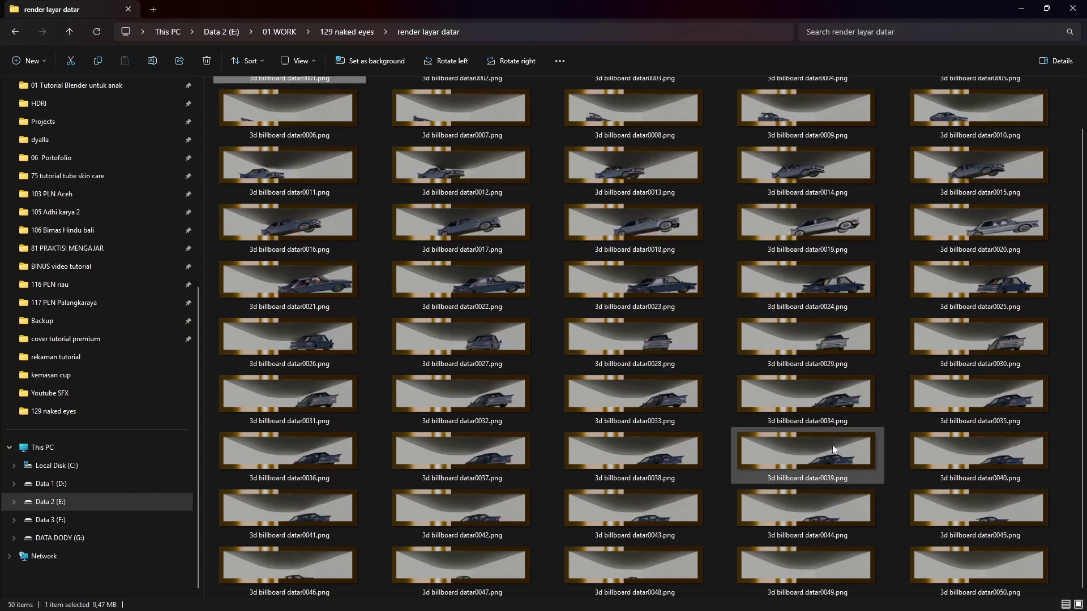